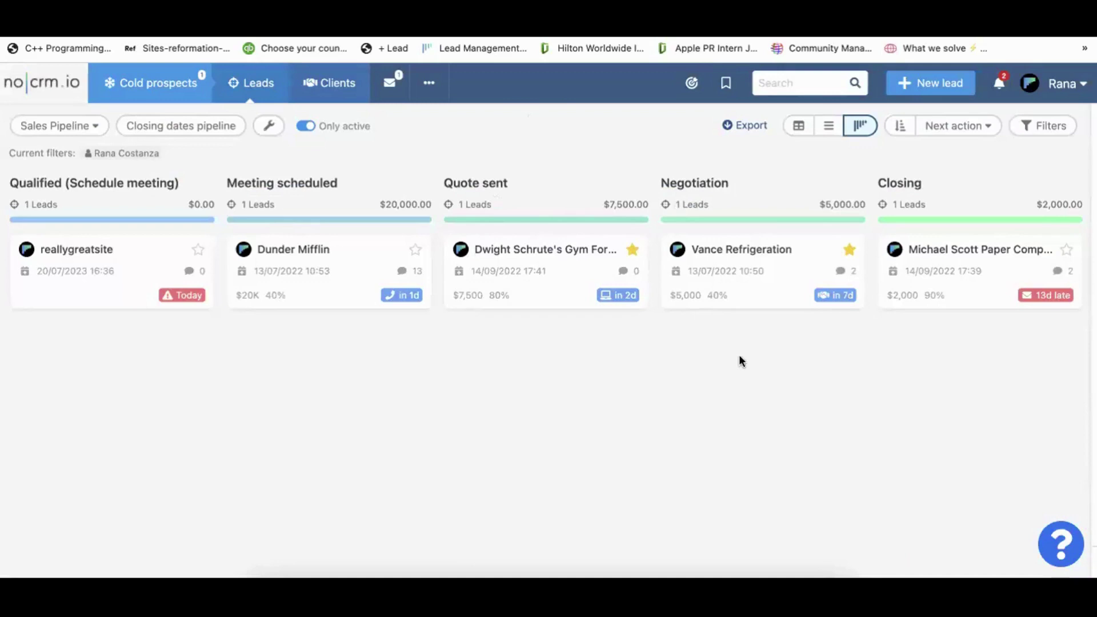
Open the account's settings and preferences and examine the two-factor authentication option in the Security section.
left_click(1063, 86)
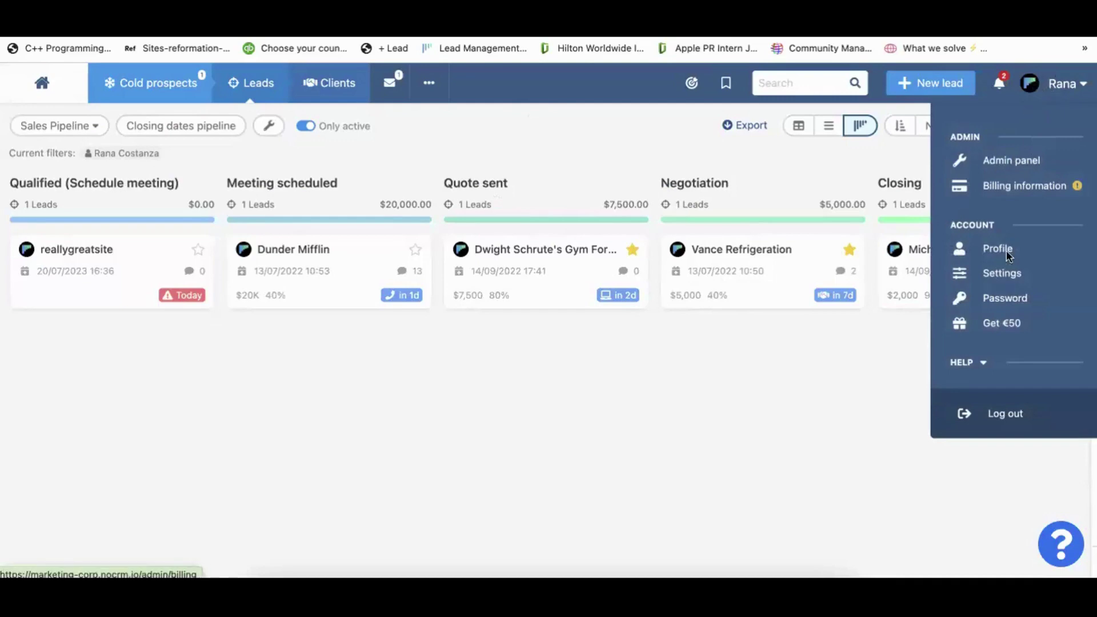
left_click(1007, 273)
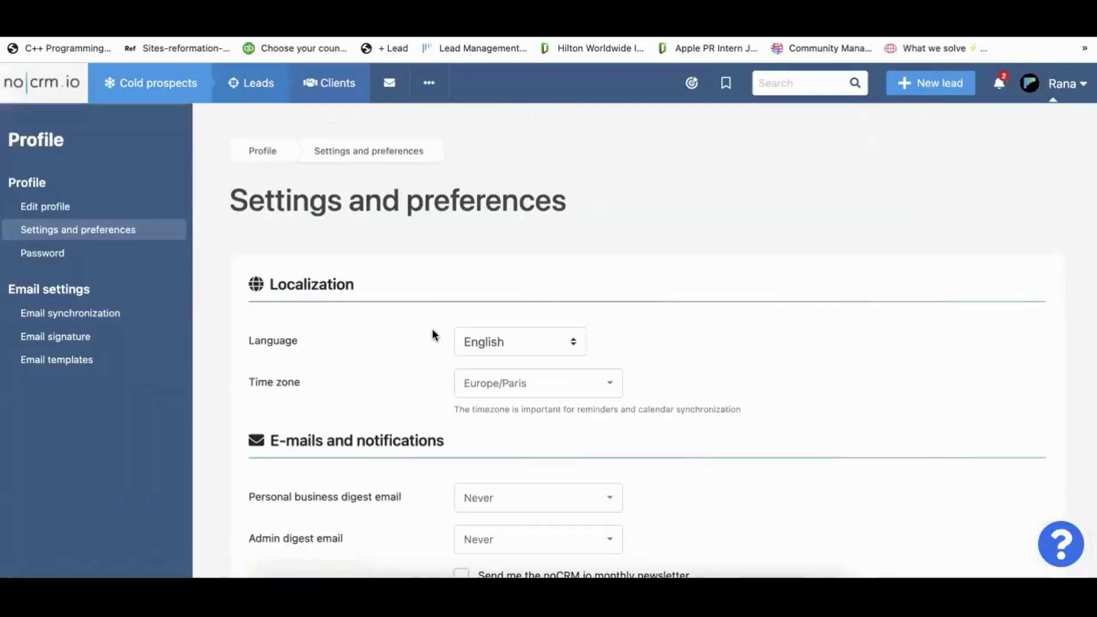
scroll(434, 334, "down", 10)
scroll(433, 332, "up", 1)
scroll(433, 332, "down", 10)
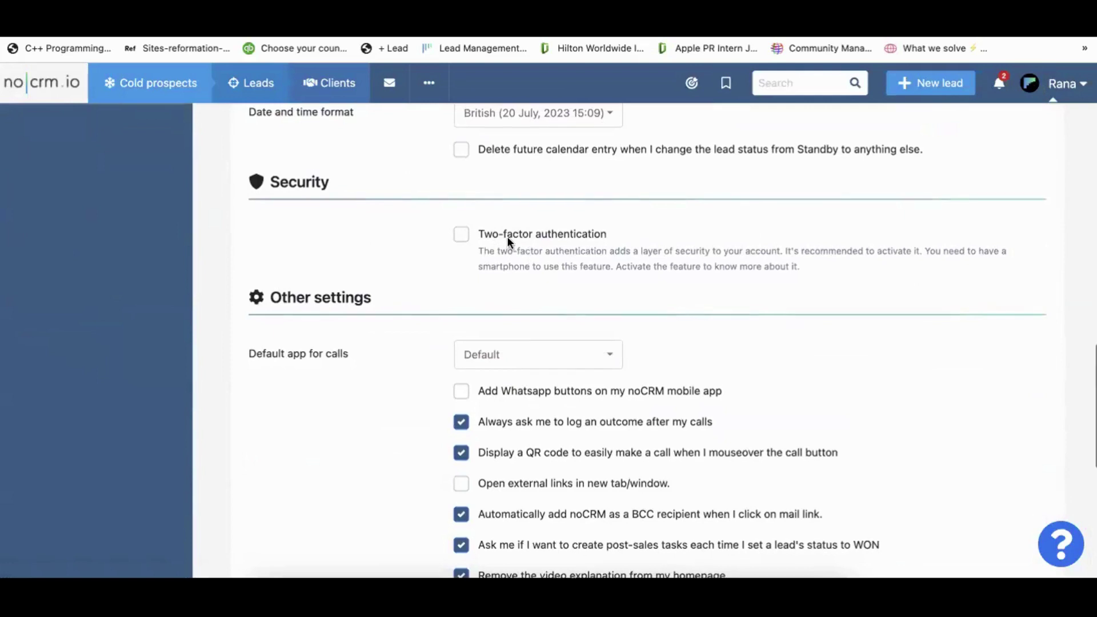
scroll(508, 237, "up", 1)
Go to the admin panel and open the Privacy and security section of account management.
left_click(1062, 83)
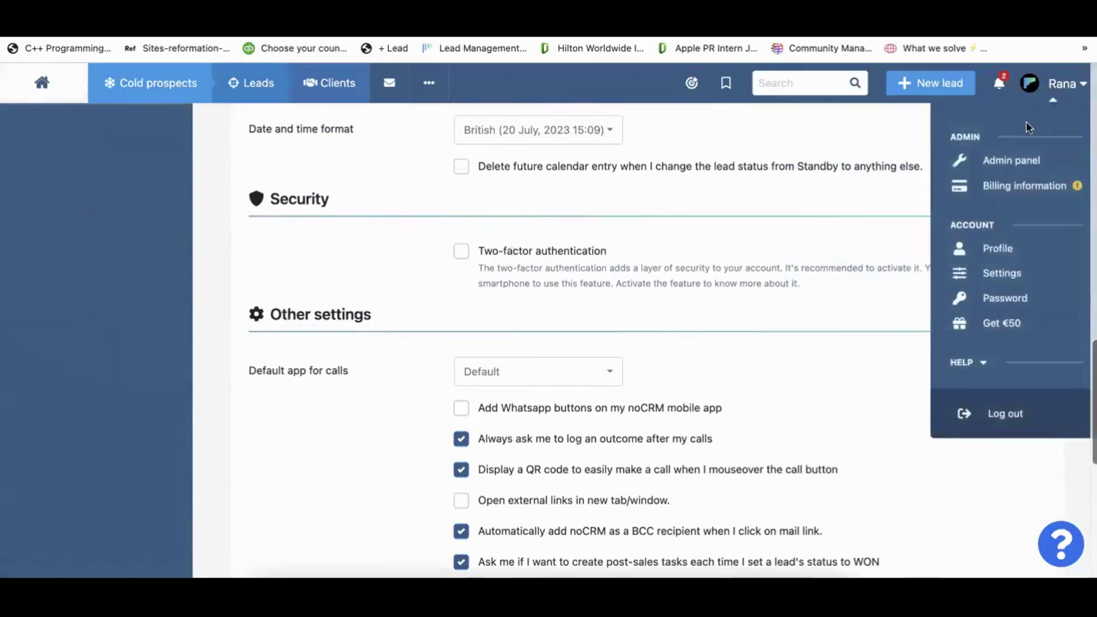
left_click(1012, 161)
left_click(1054, 79)
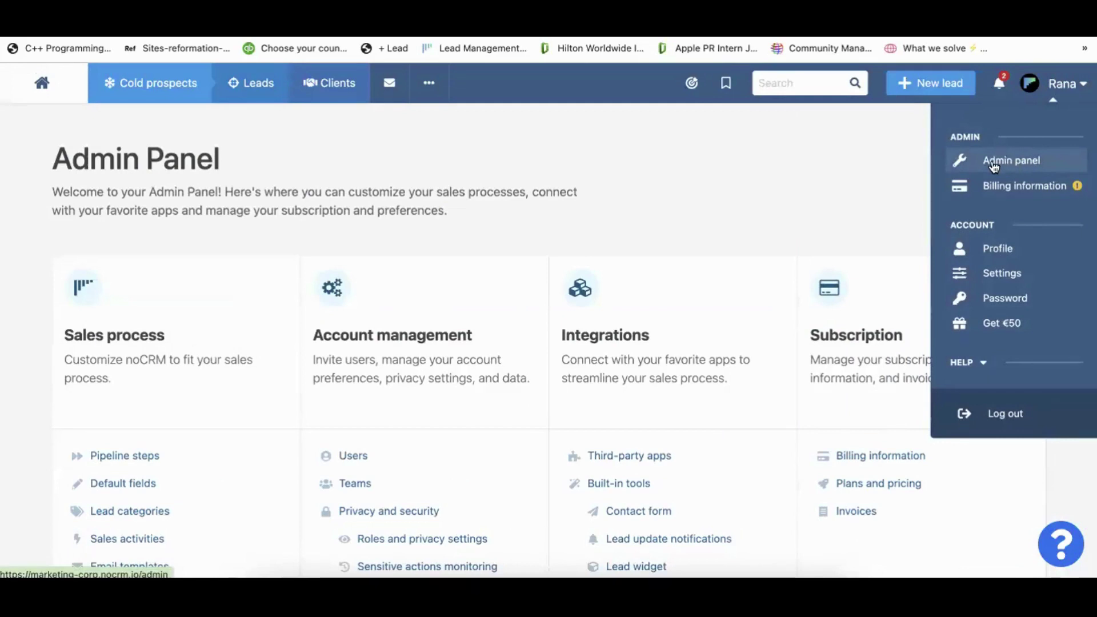
left_click(995, 164)
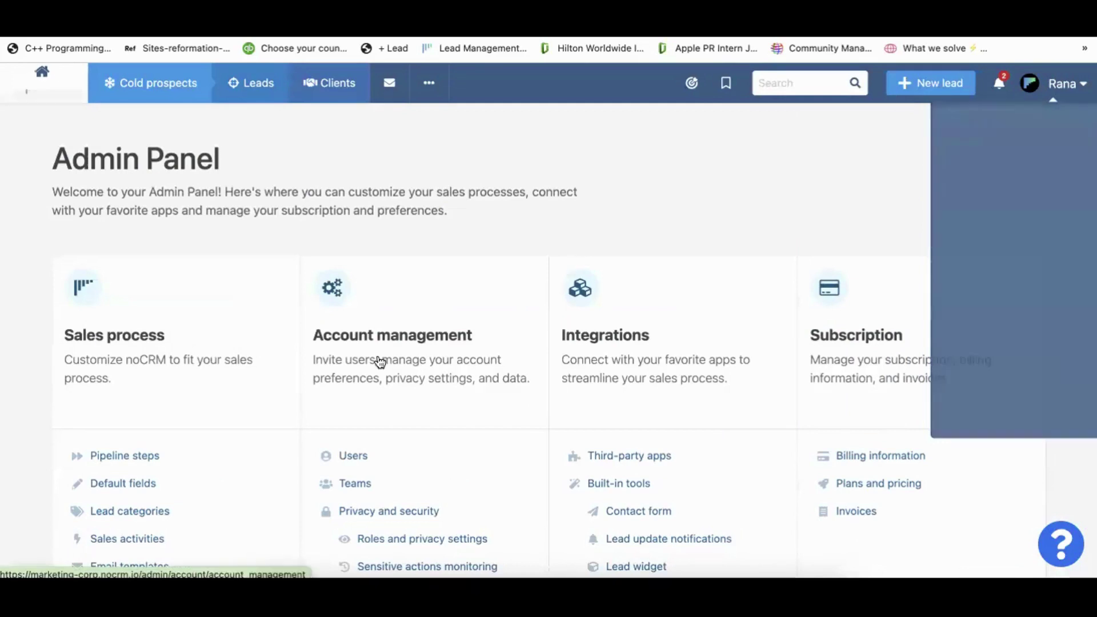
scroll(419, 429, "down", 3)
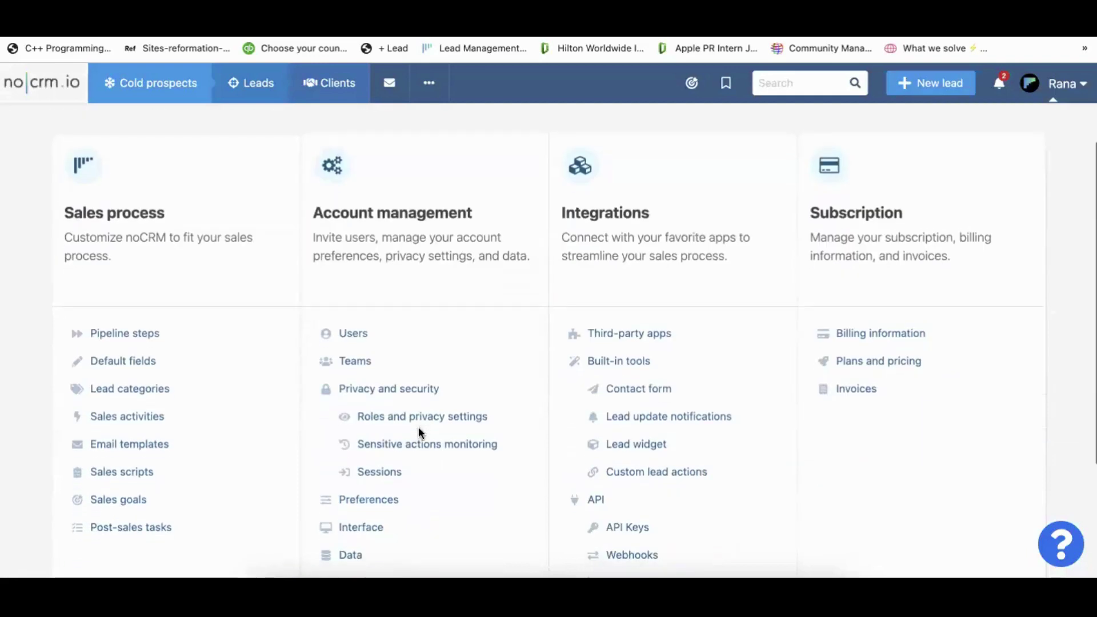
left_click(391, 391)
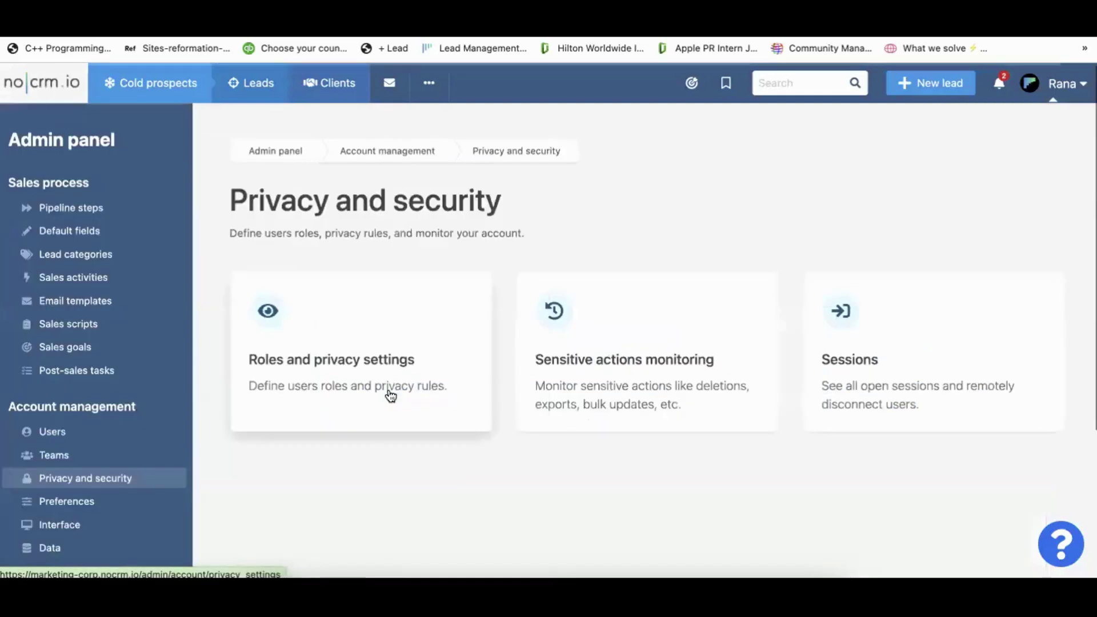
Open Roles and privacy settings and review the privacy mode, team settings, and admin-only export, delete and import permissions.
left_click(335, 370)
scroll(458, 470, "down", 4)
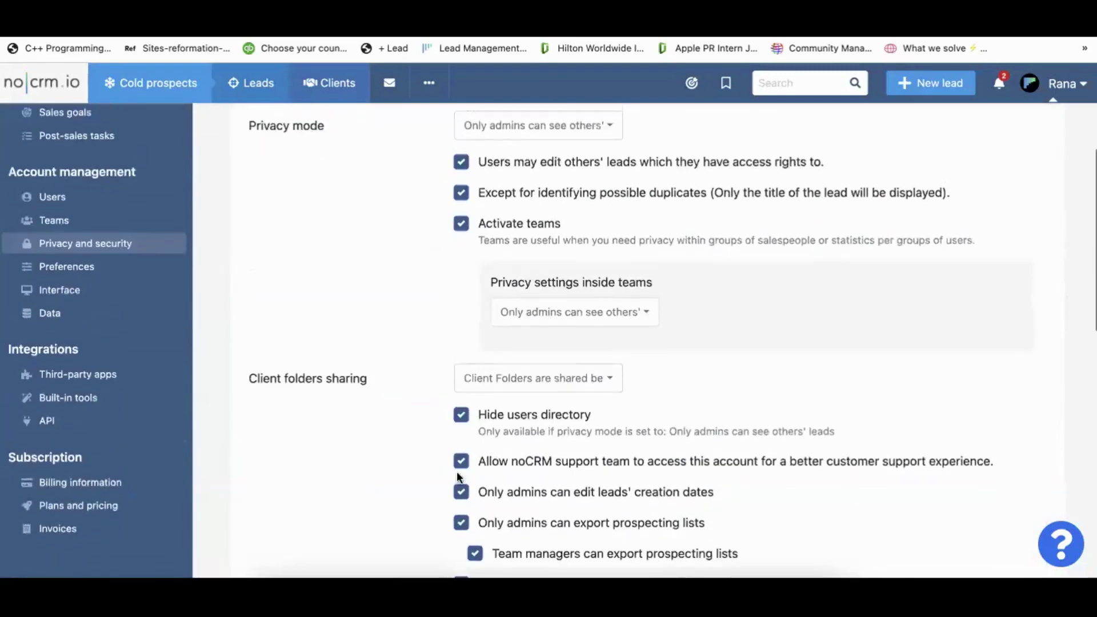
scroll(457, 471, "down", 2)
scroll(419, 225, "down", 5)
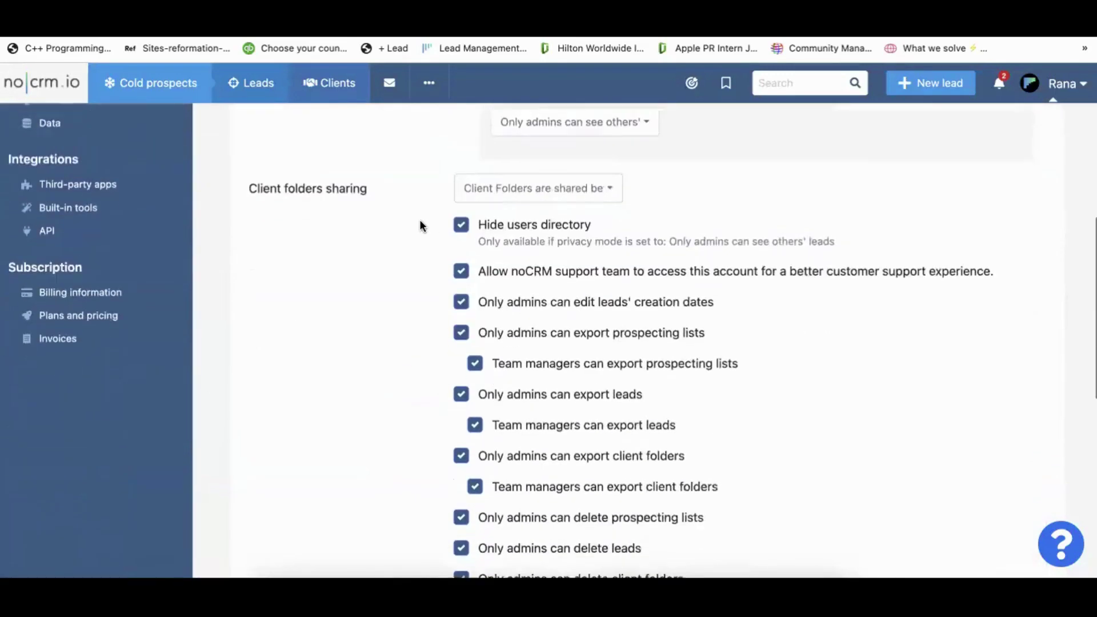
scroll(421, 221, "down", 4)
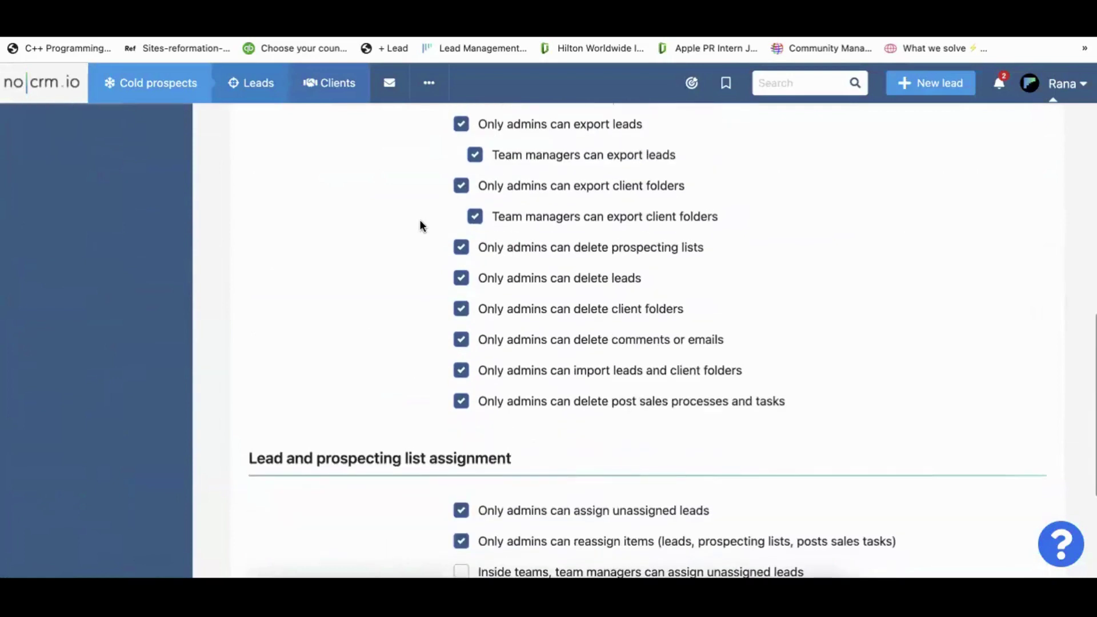
scroll(420, 221, "up", 4)
scroll(421, 226, "up", 1)
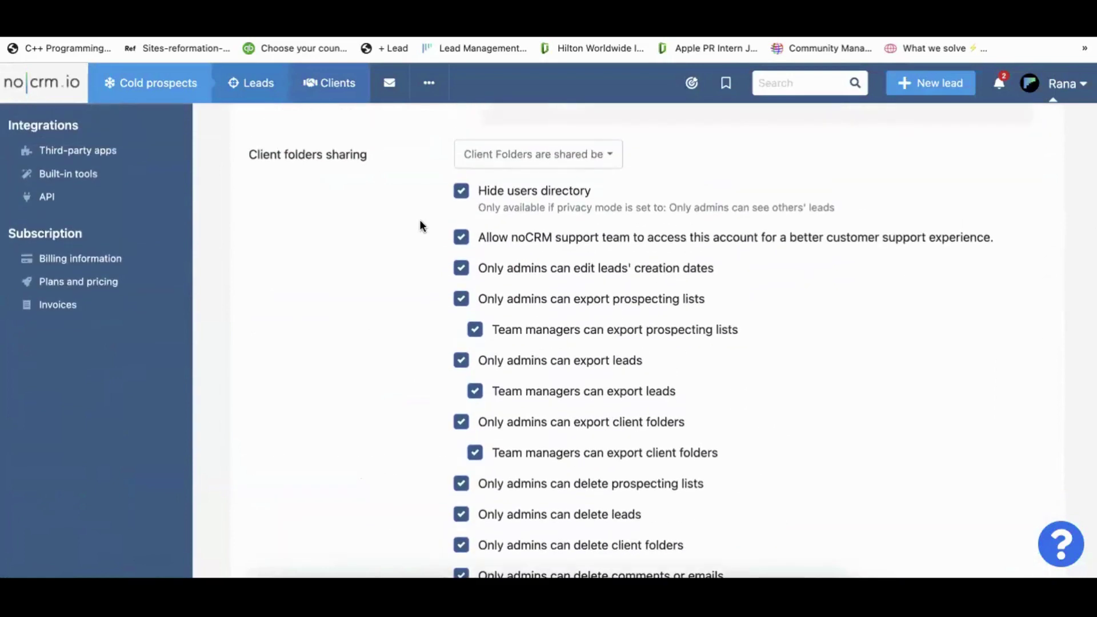
scroll(421, 226, "down", 1)
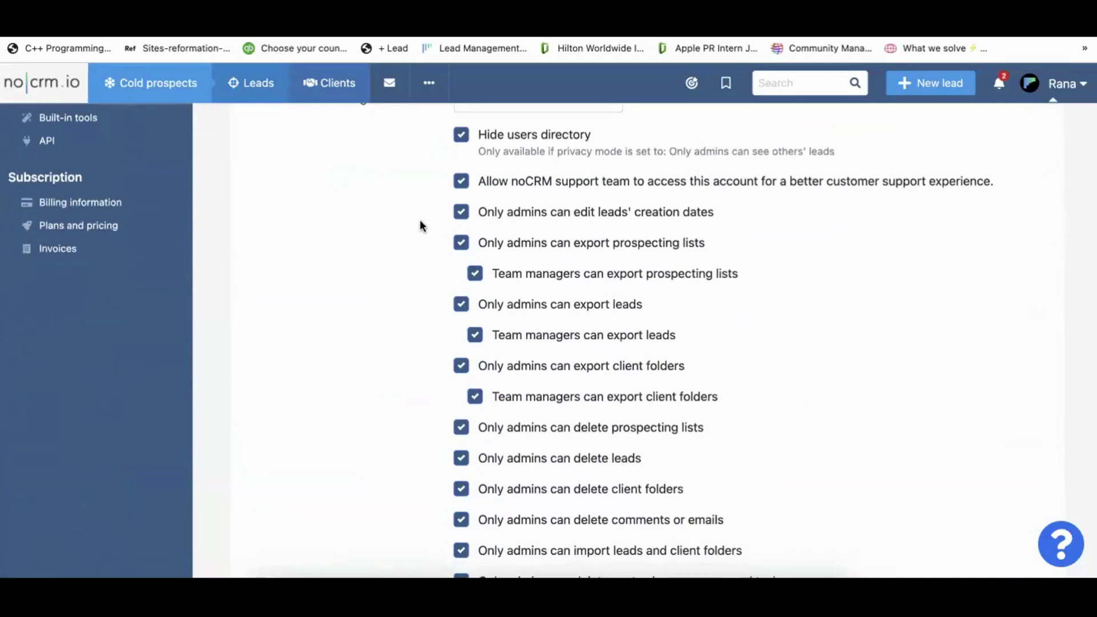
scroll(420, 222, "down", 4)
scroll(420, 221, "up", 9)
scroll(420, 225, "up", 6)
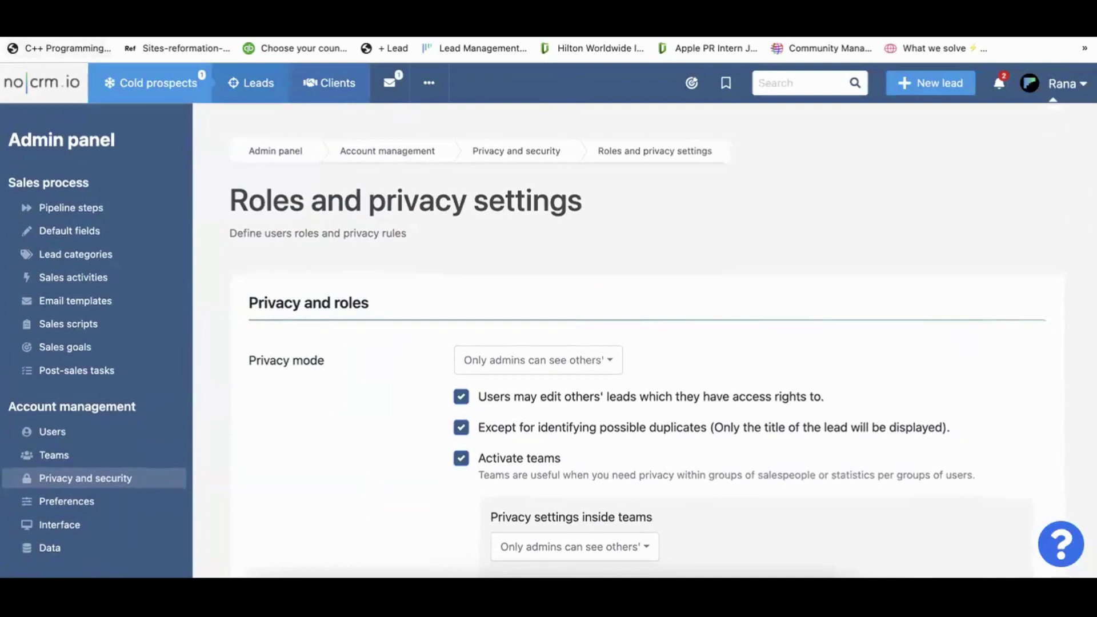
Return to Privacy and security and review the log of deletions and bulk updates in Sensitive actions monitoring.
key("super+Left")
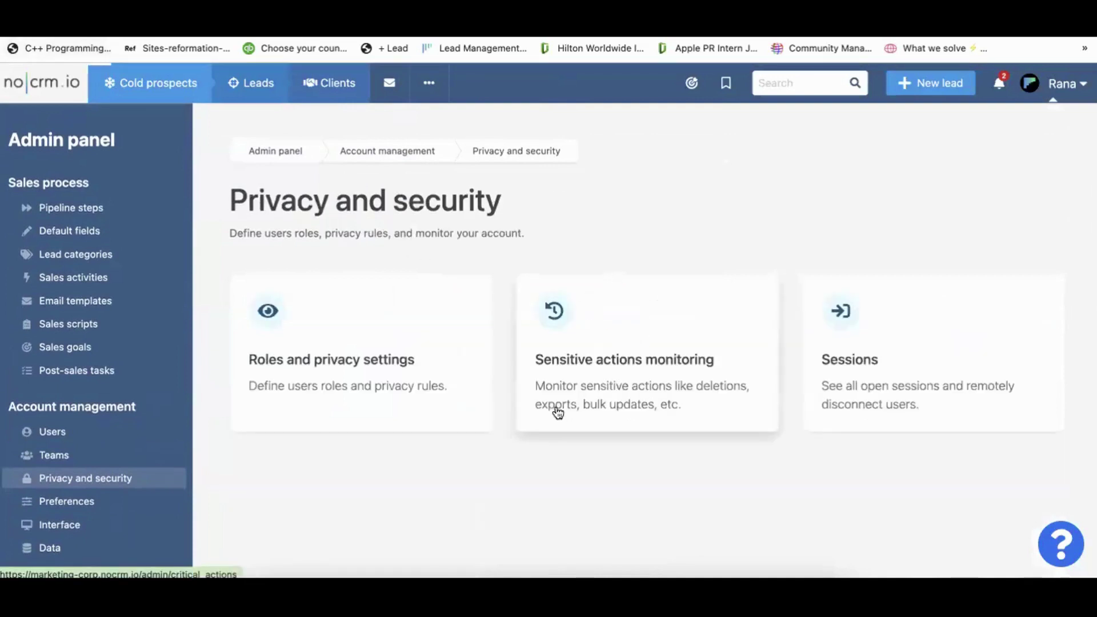
left_click(592, 343)
scroll(593, 336, "down", 3)
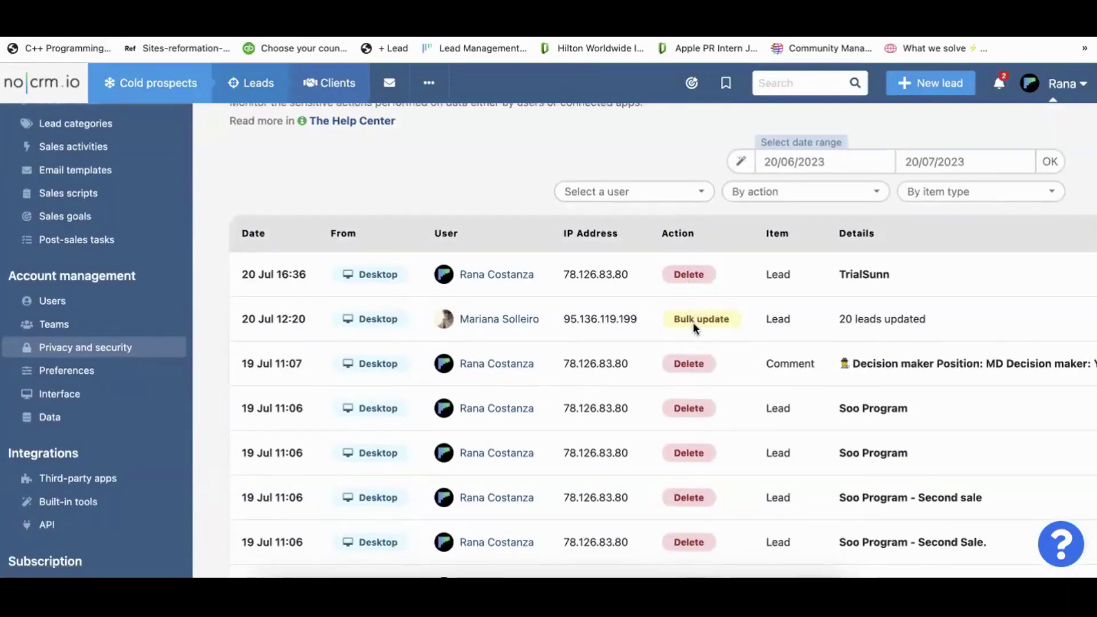
scroll(693, 323, "down", 6)
scroll(694, 322, "up", 3)
scroll(694, 322, "up", 1)
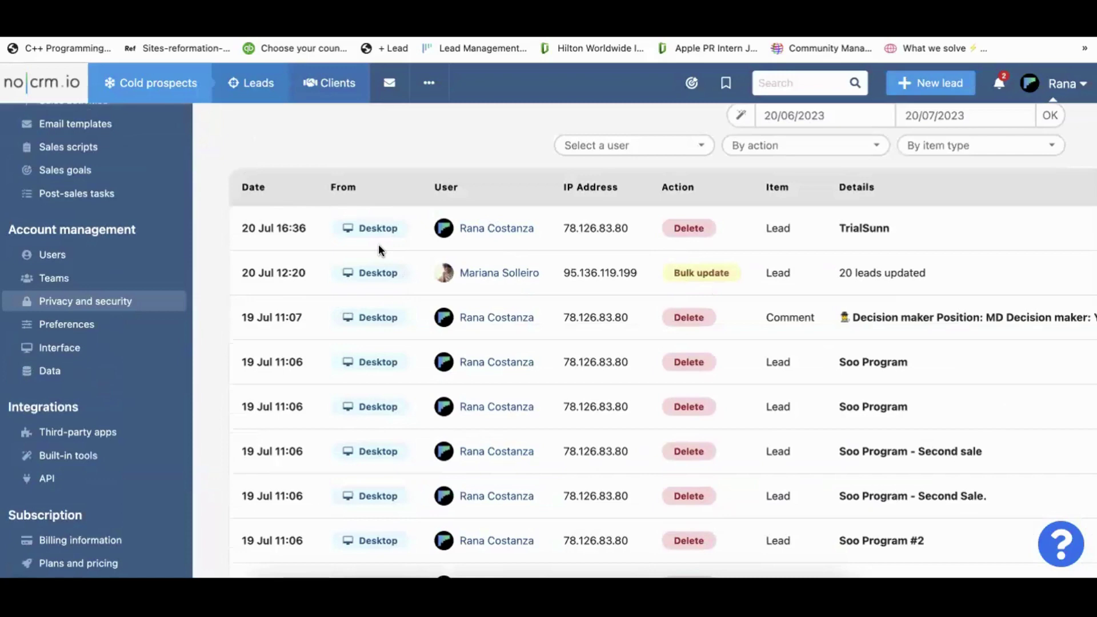
scroll(291, 247, "up", 5)
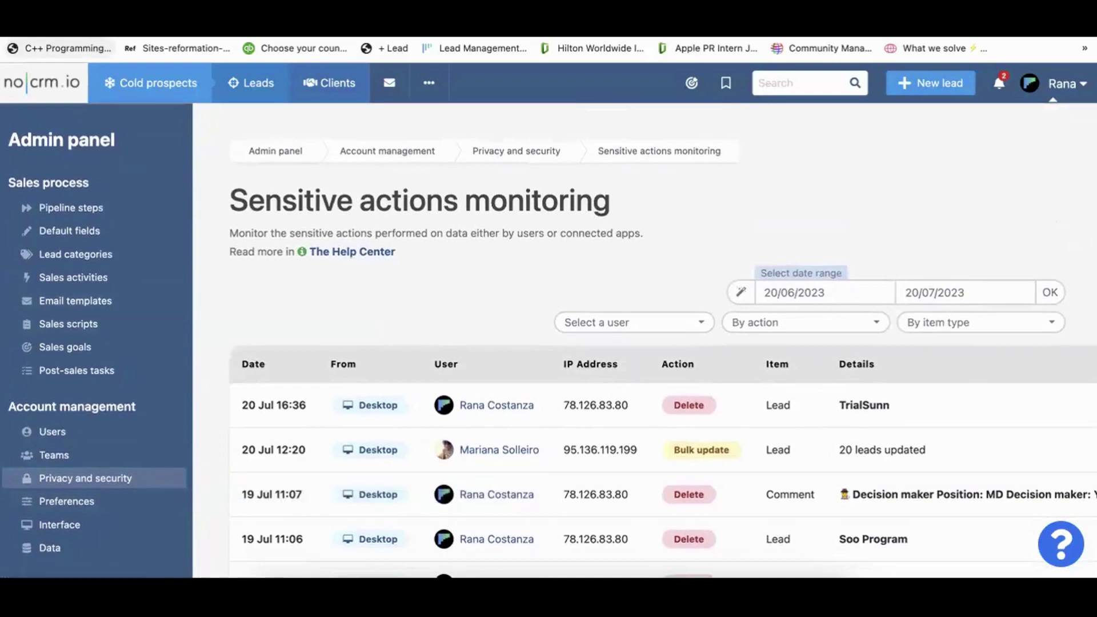
Go back to Privacy and security and review the list of user sessions with their devices and status.
right_click(13, 25)
key("Escape")
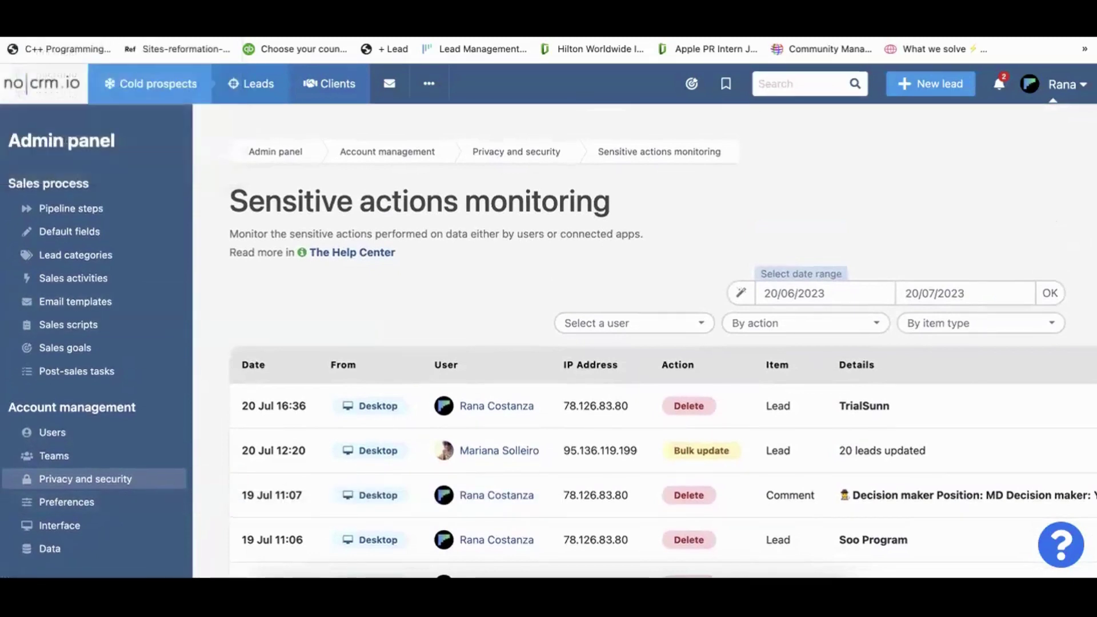
left_click(13, 26)
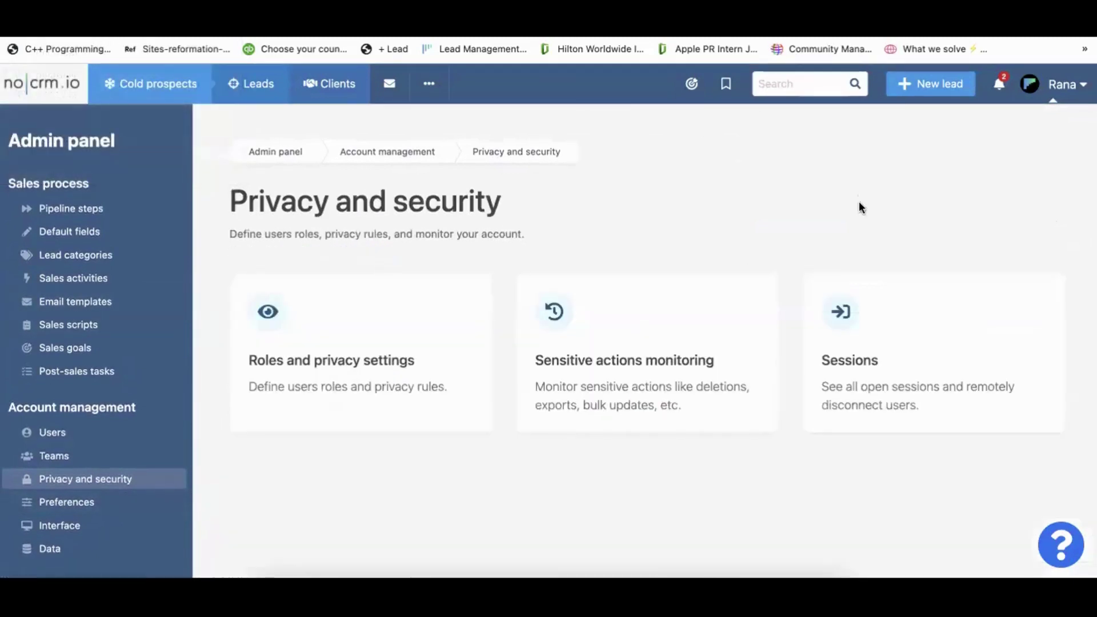
left_click(838, 328)
scroll(406, 420, "down", 3)
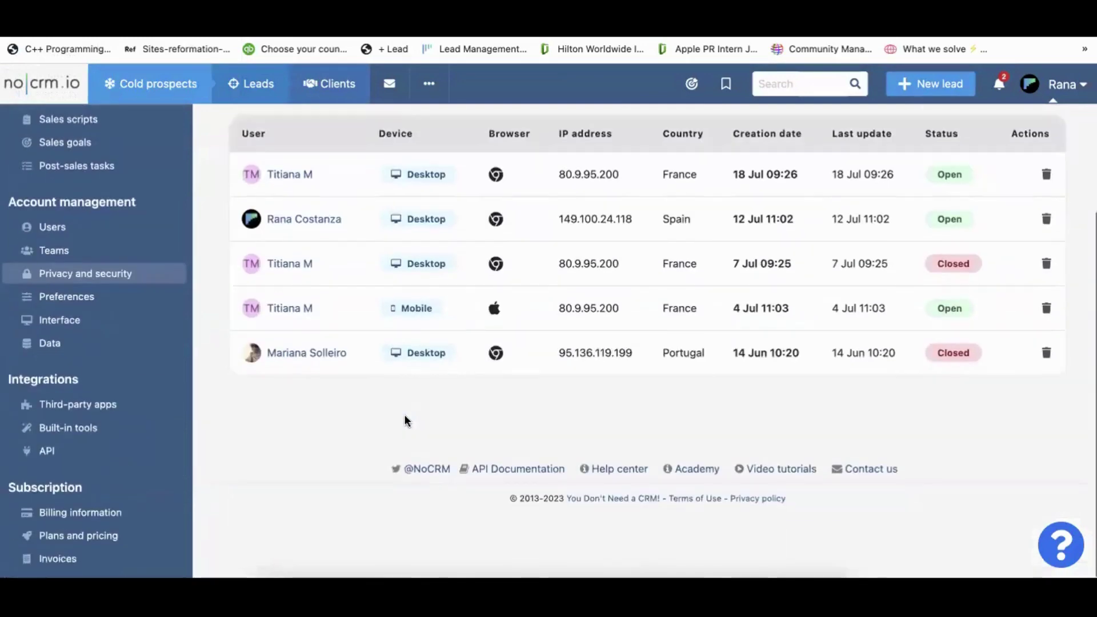
scroll(405, 420, "up", 3)
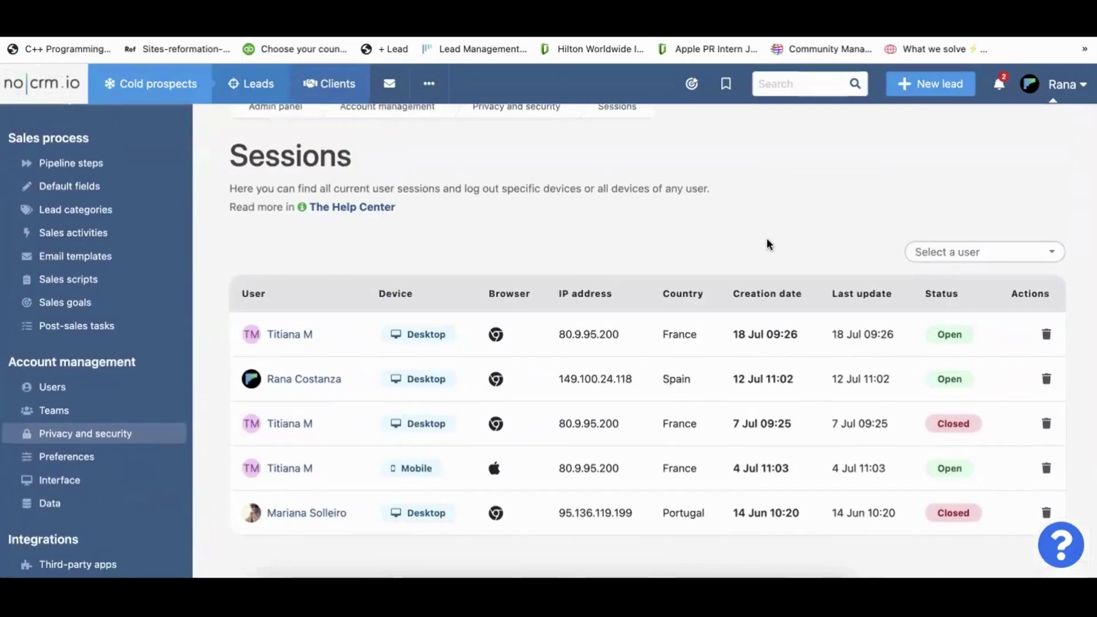
scroll(768, 240, "up", 1)
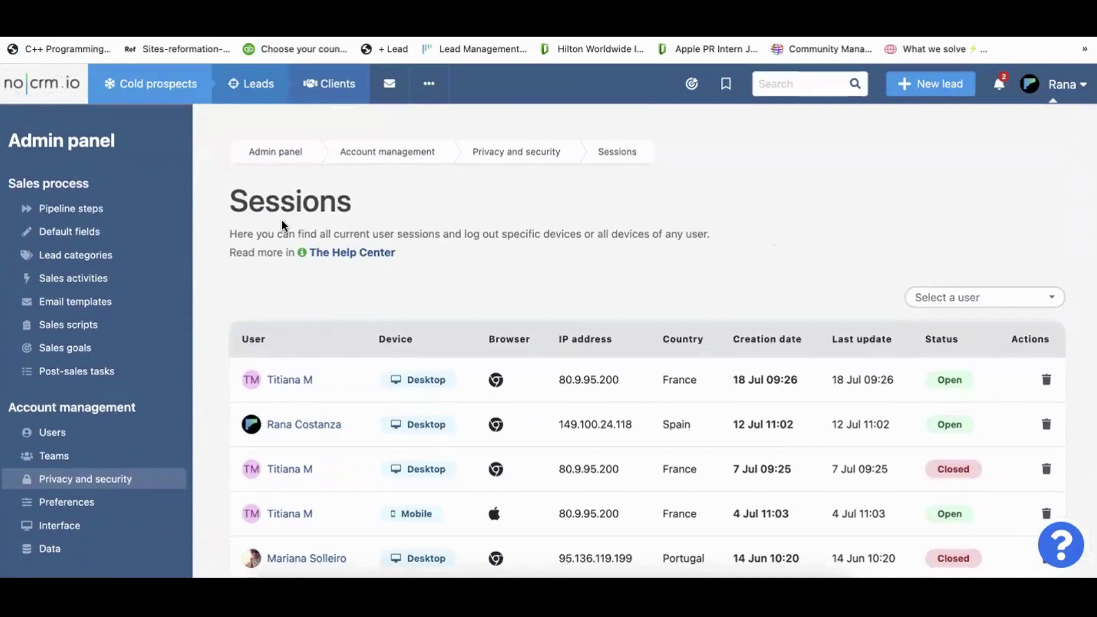
Show the prospecting lists under Cold prospects and open the most recently updated list.
mouse_move(150, 91)
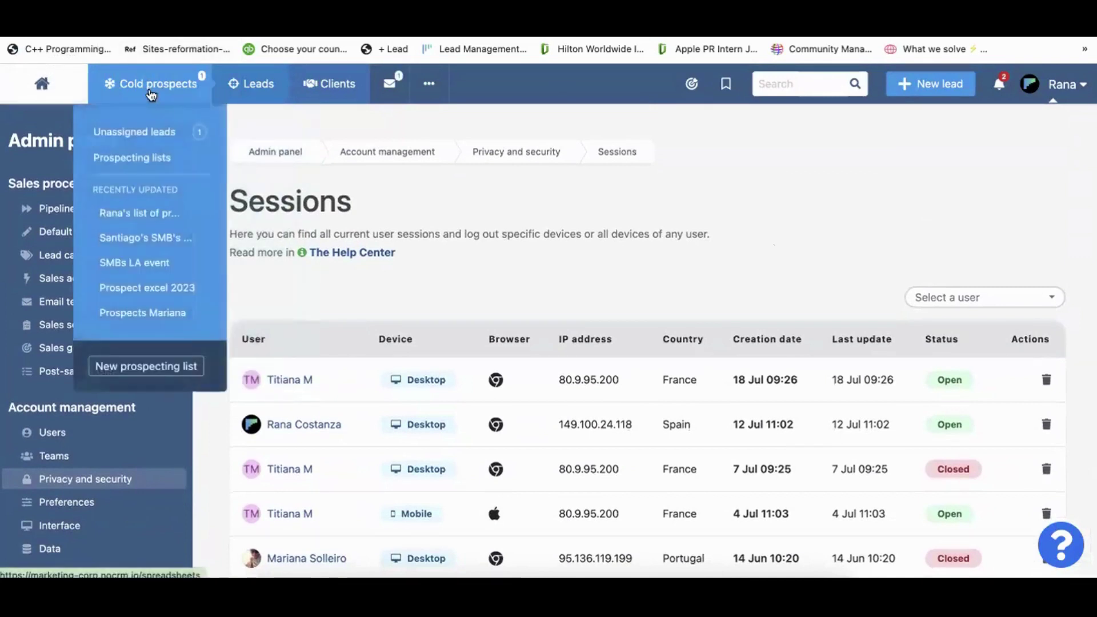
mouse_move(247, 91)
left_click(180, 97)
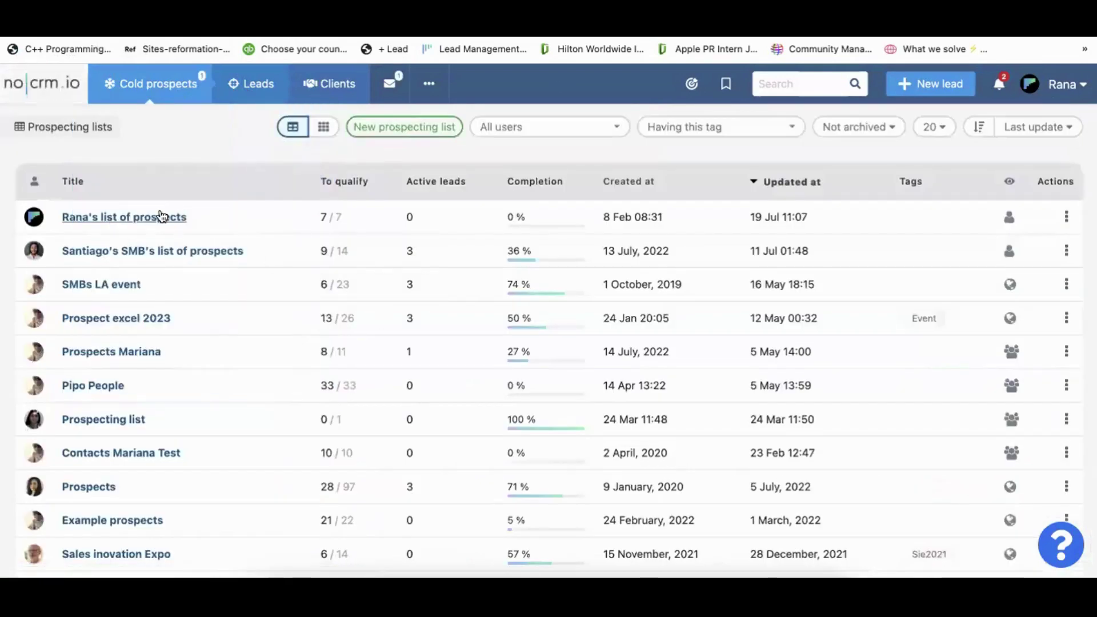
left_click(161, 216)
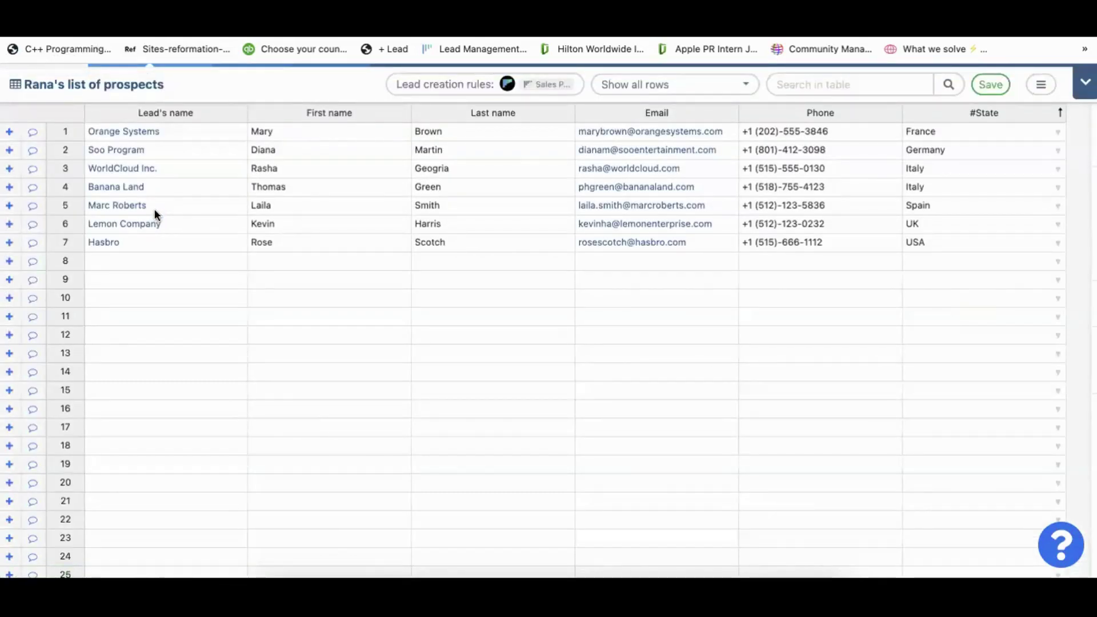
Open the Orange Systems prospect card, look at its new email form, and return to the comment form.
left_click(32, 132)
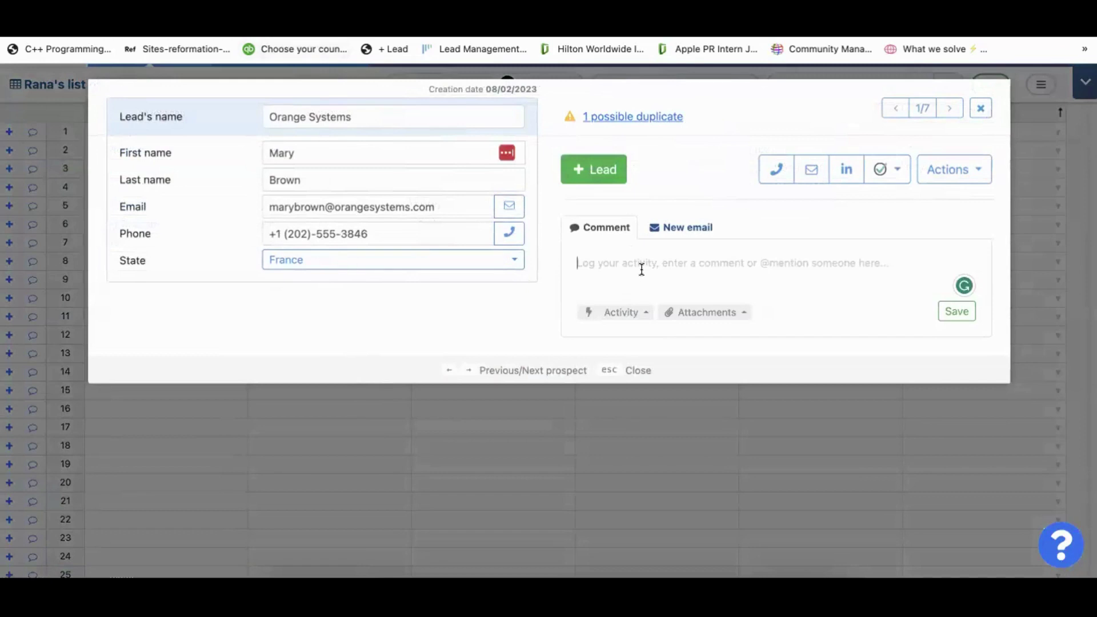
left_click(667, 228)
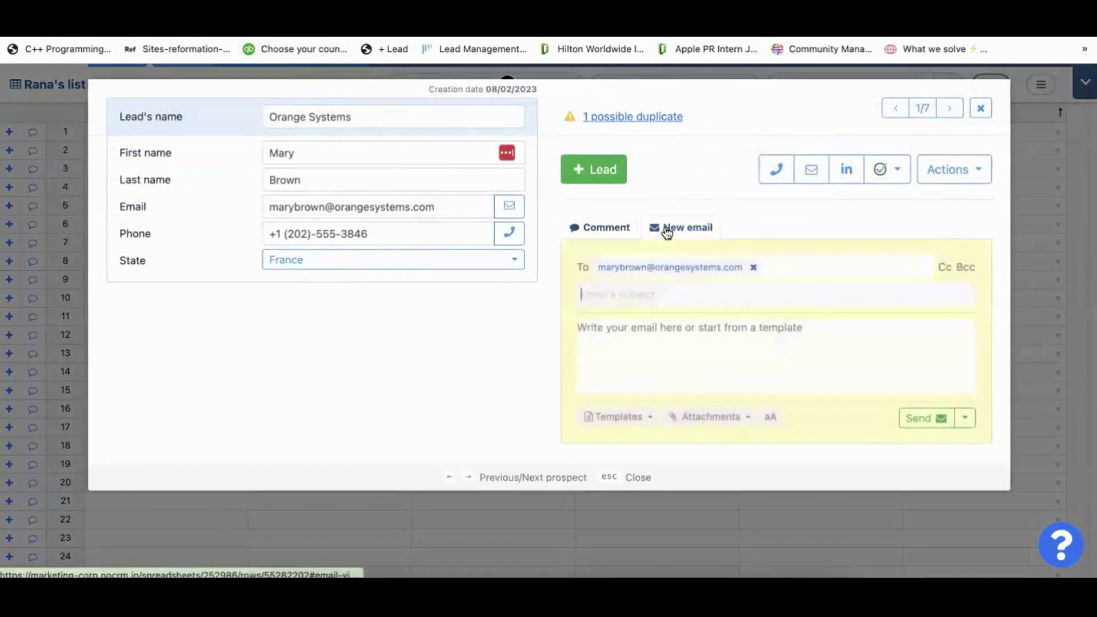
left_click(601, 227)
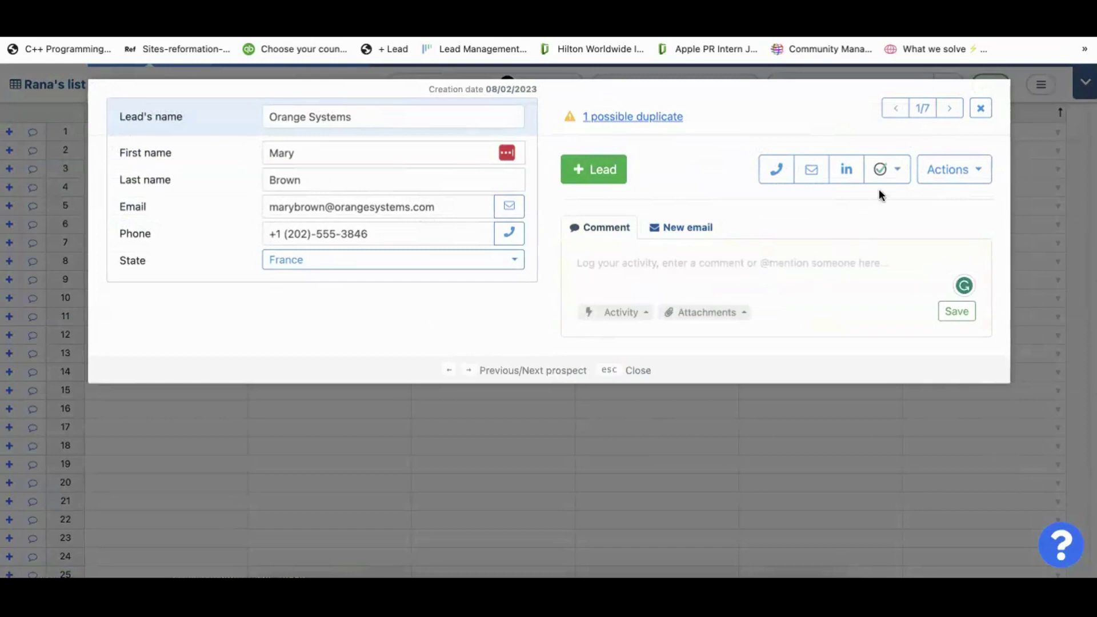
Open the Prospect Qualification 2023 script for Orange Systems and review its decision maker, timing and budget, pros and cons sections.
left_click(887, 168)
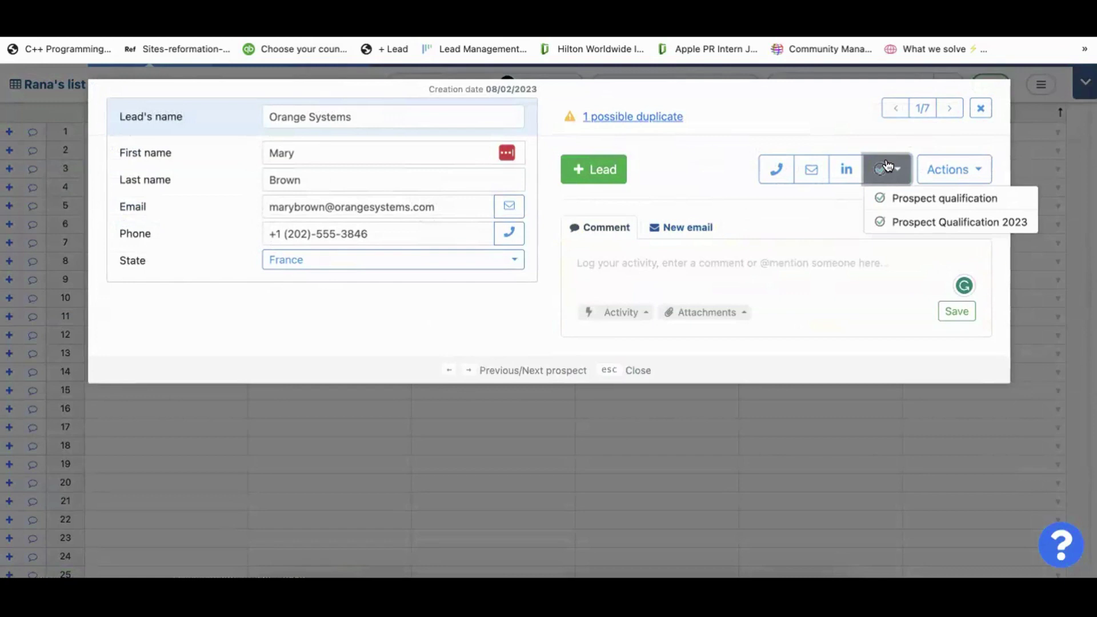
left_click(900, 222)
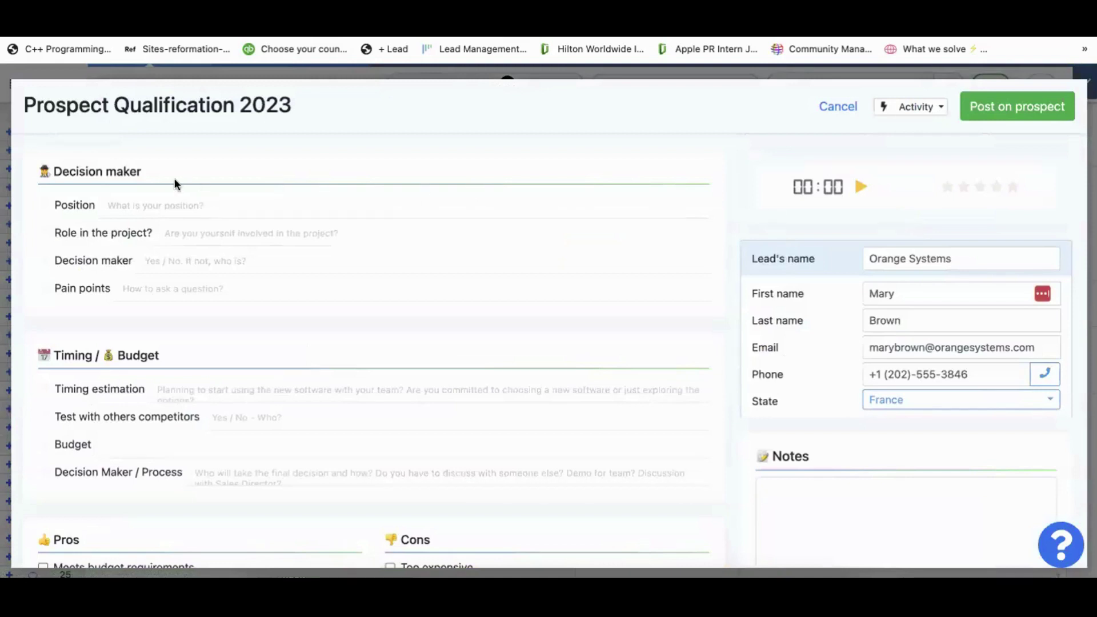
left_click(162, 200)
scroll(163, 200, "down", 1)
scroll(163, 200, "down", 1)
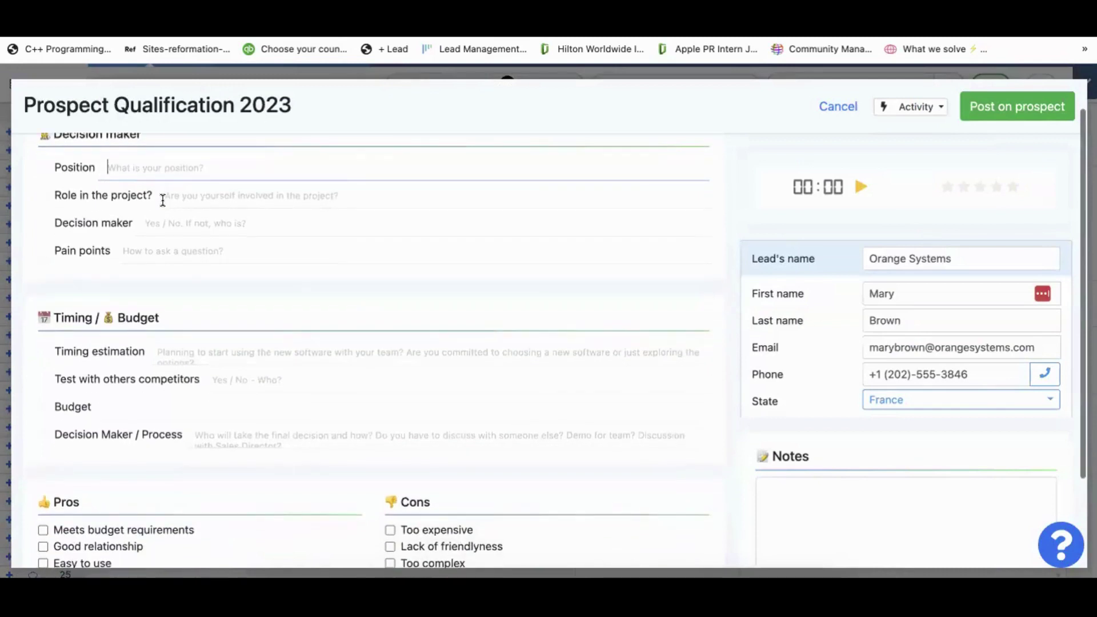
scroll(168, 277, "down", 3)
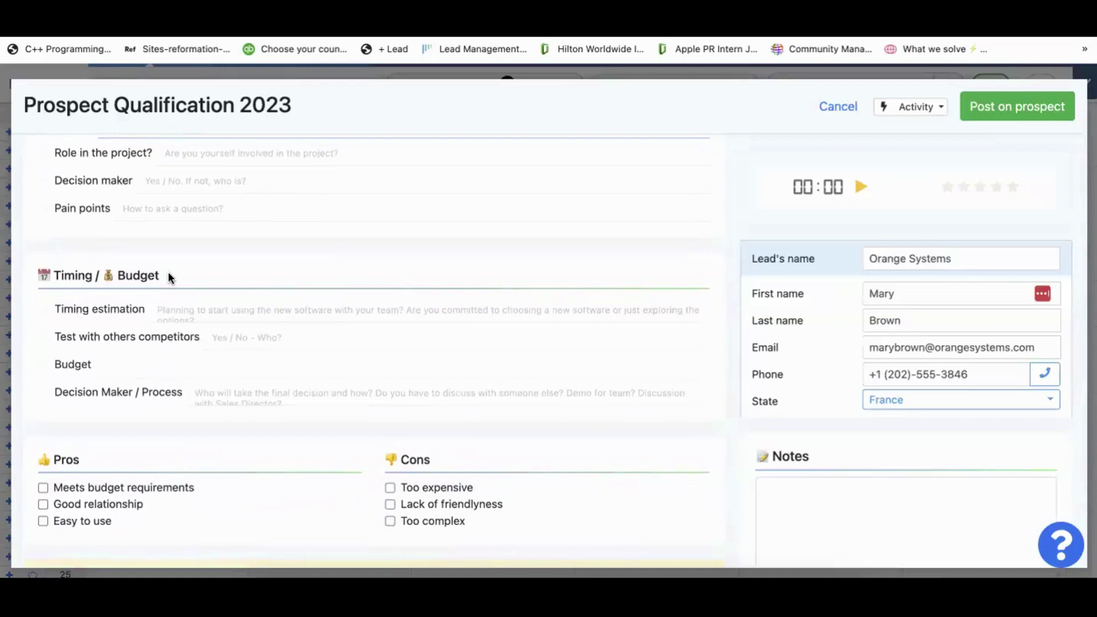
scroll(168, 276, "down", 4)
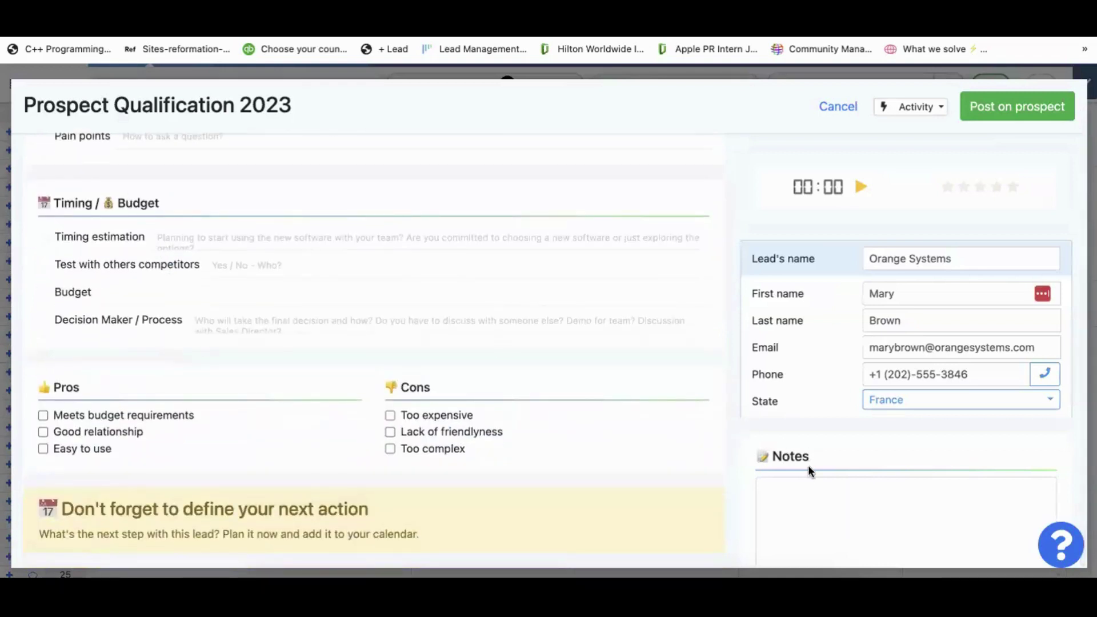
Enter "esrf" in the qualification script's notes for Orange Systems.
left_click(862, 507)
type("esrf")
scroll(314, 321, "up", 8)
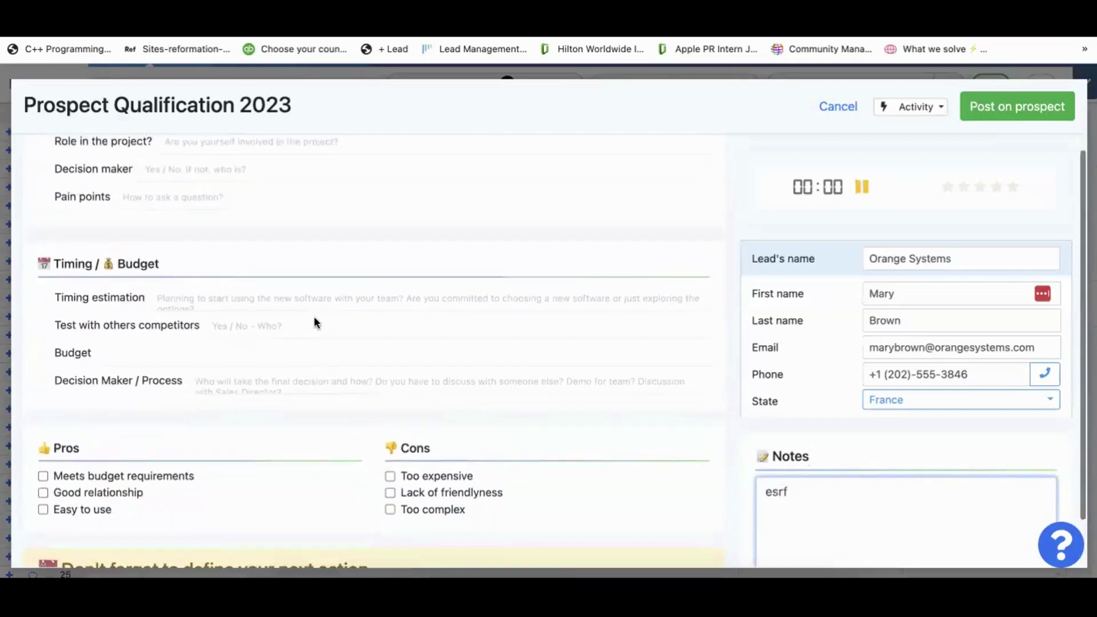
Enter "asdasd" as the decision maker's position in the Orange Systems script and give the call a four-star rating.
left_click(235, 207)
type("asdasd")
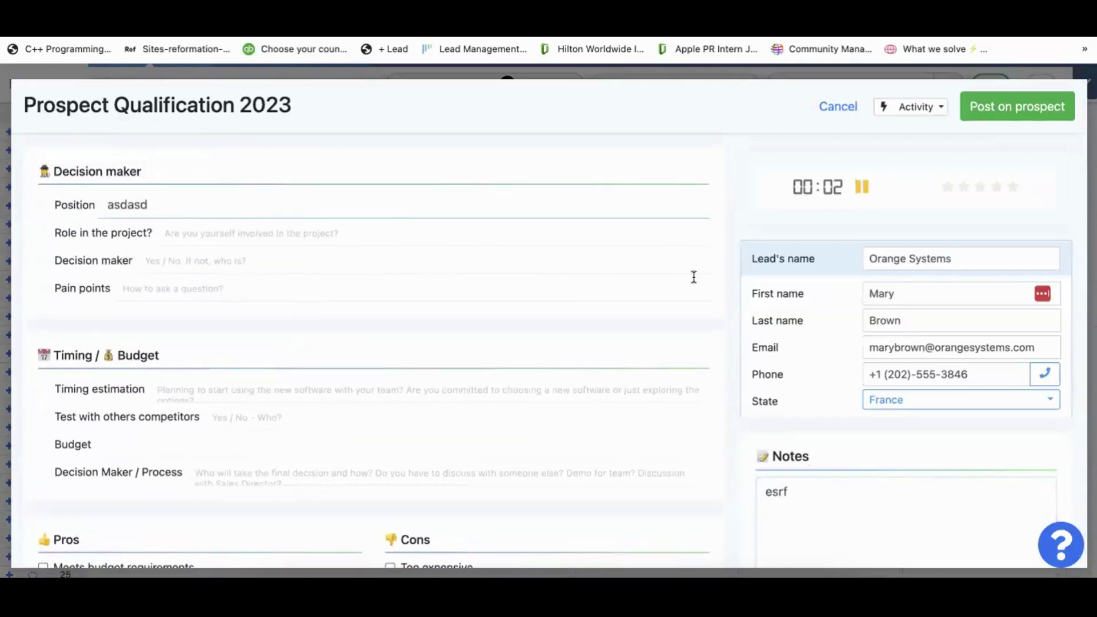
mouse_move(800, 188)
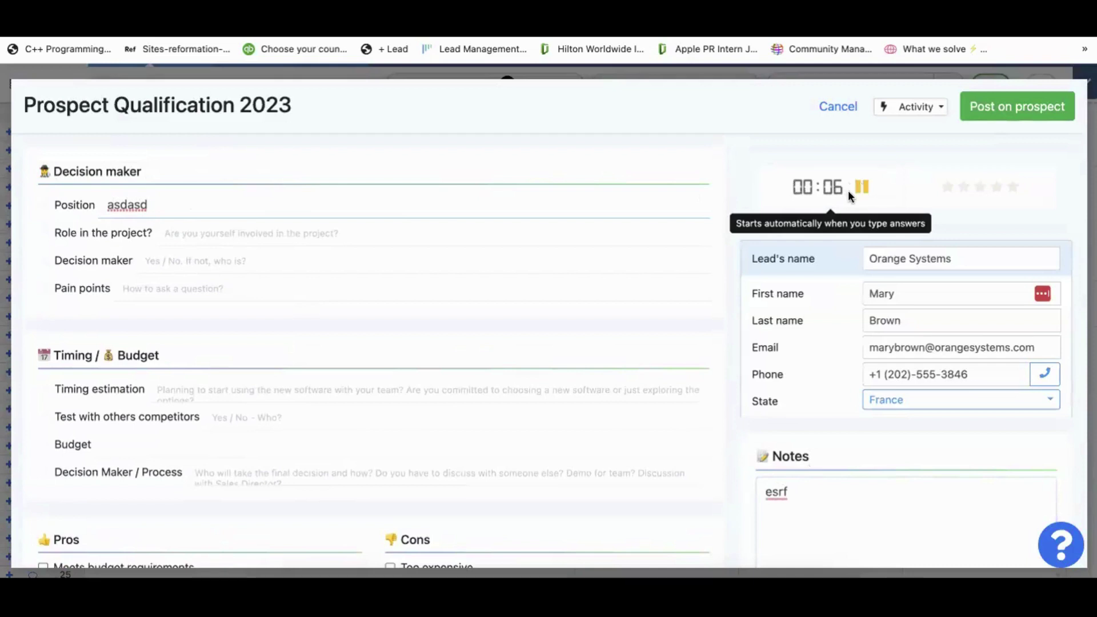
left_click(994, 188)
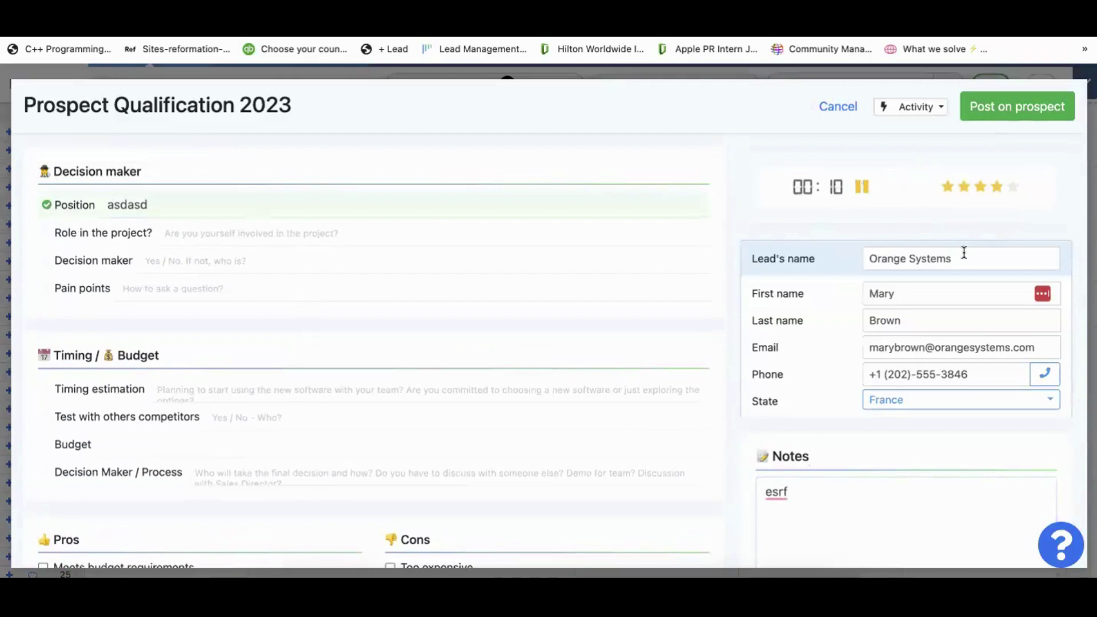
Post the filled-in Prospect Qualification 2023 script on the Orange Systems prospect and close the prospect card.
scroll(964, 253, "down", 1)
scroll(964, 253, "down", 4)
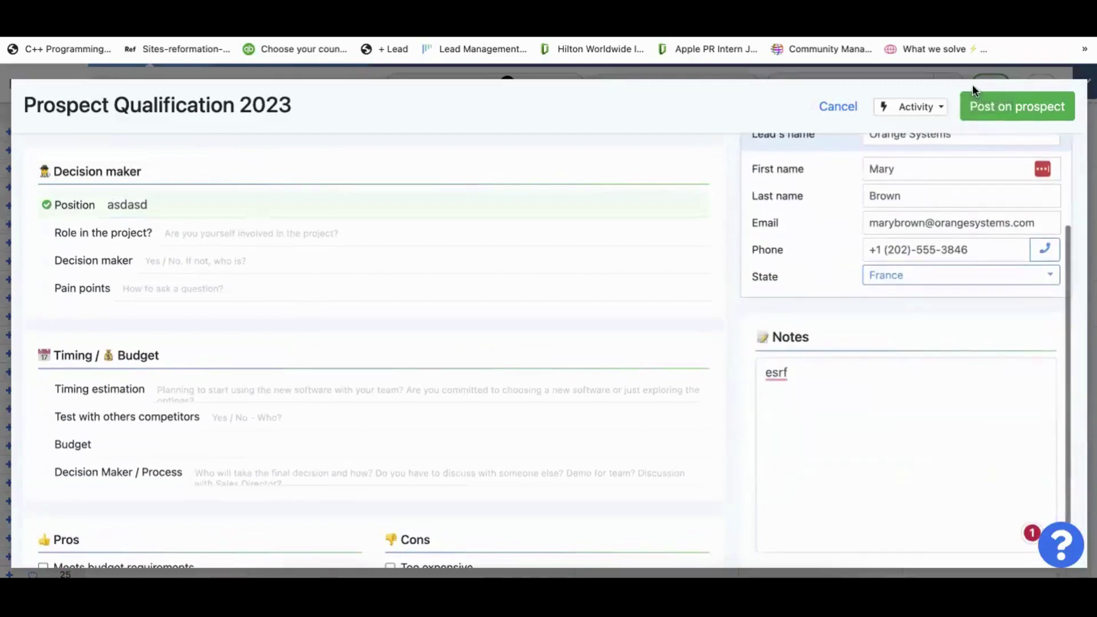
left_click(983, 103)
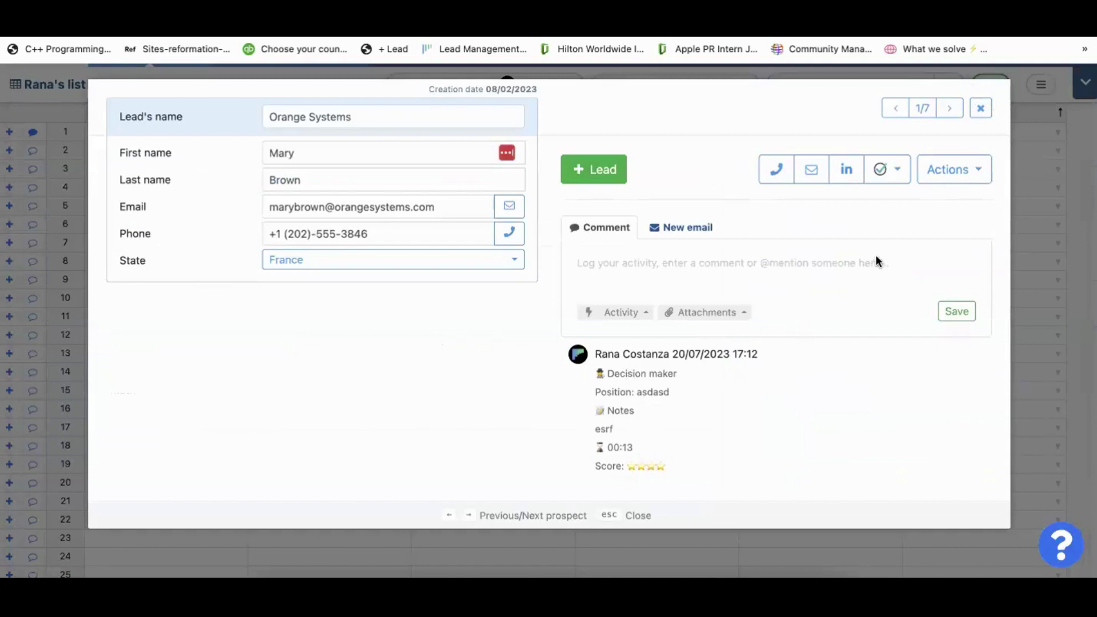
left_click(880, 170)
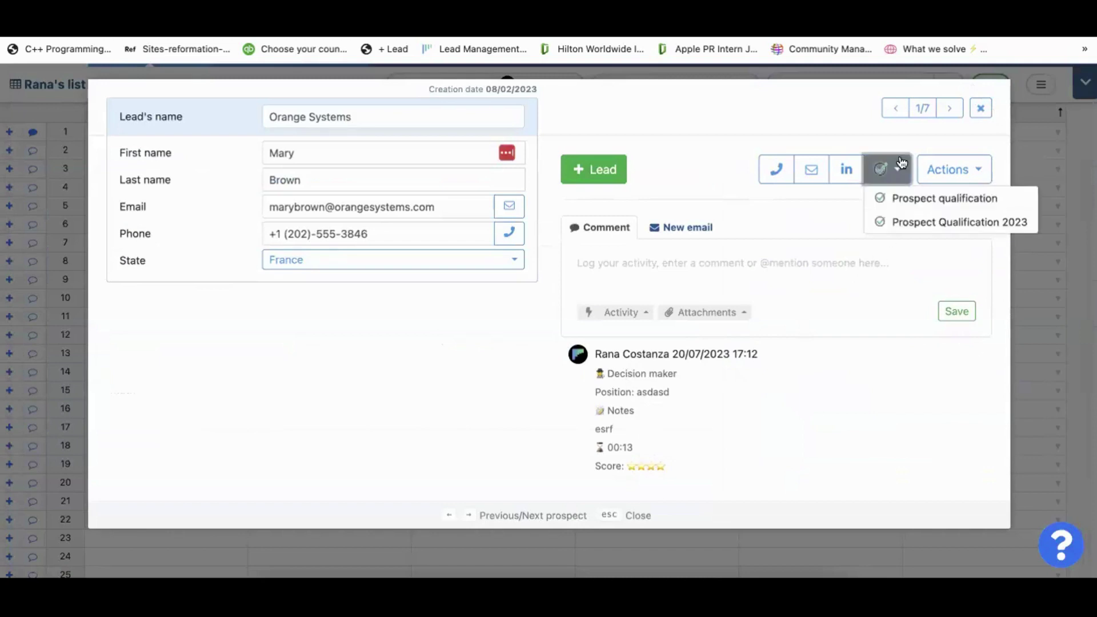
left_click(983, 109)
Open the sales scripts page of the admin panel and show the list of existing scripts.
left_click(1085, 83)
left_click(1023, 84)
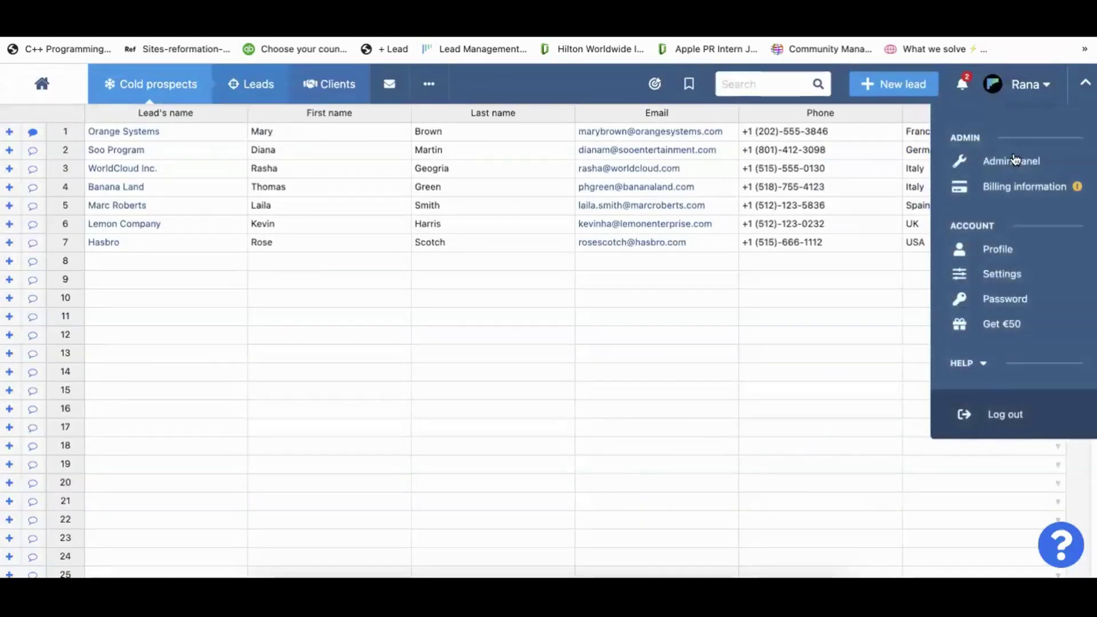
left_click(1015, 161)
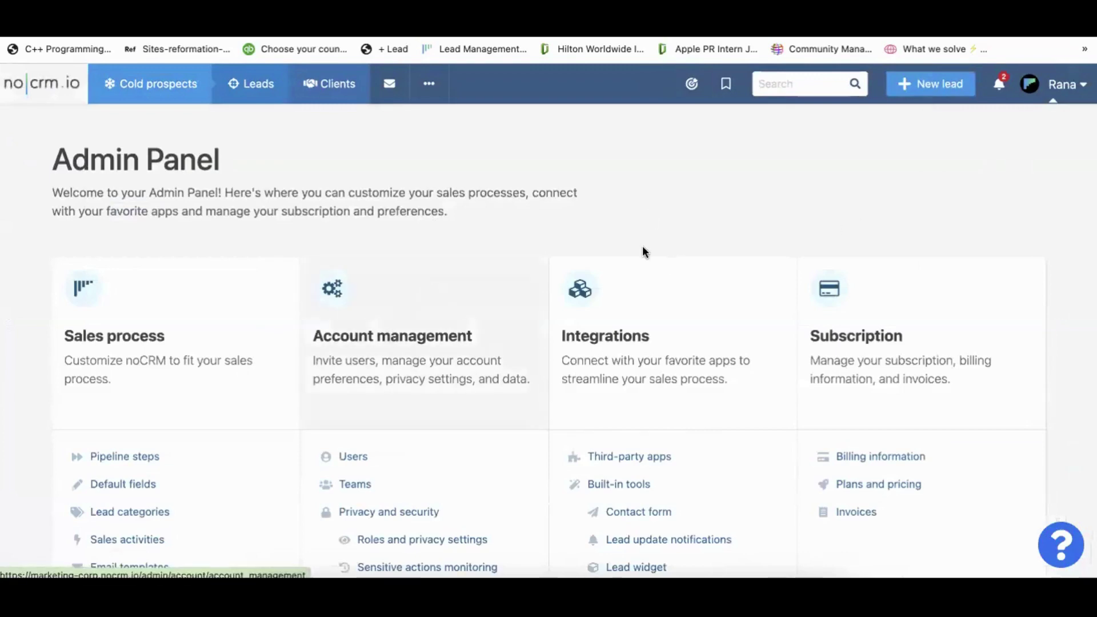
scroll(167, 389, "down", 3)
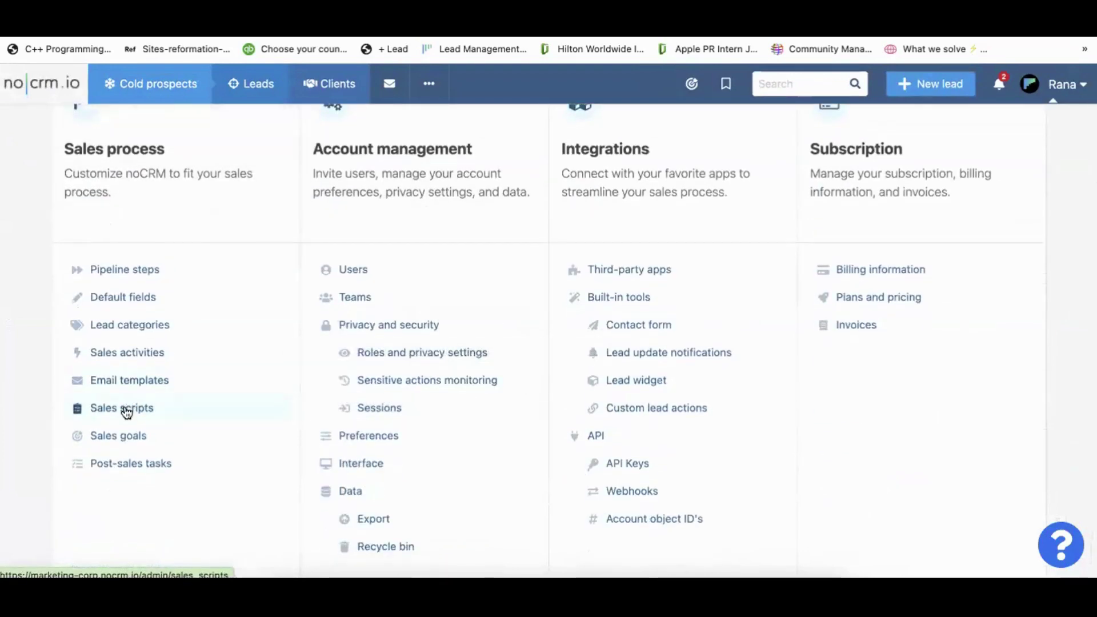
left_click(126, 408)
scroll(474, 386, "down", 3)
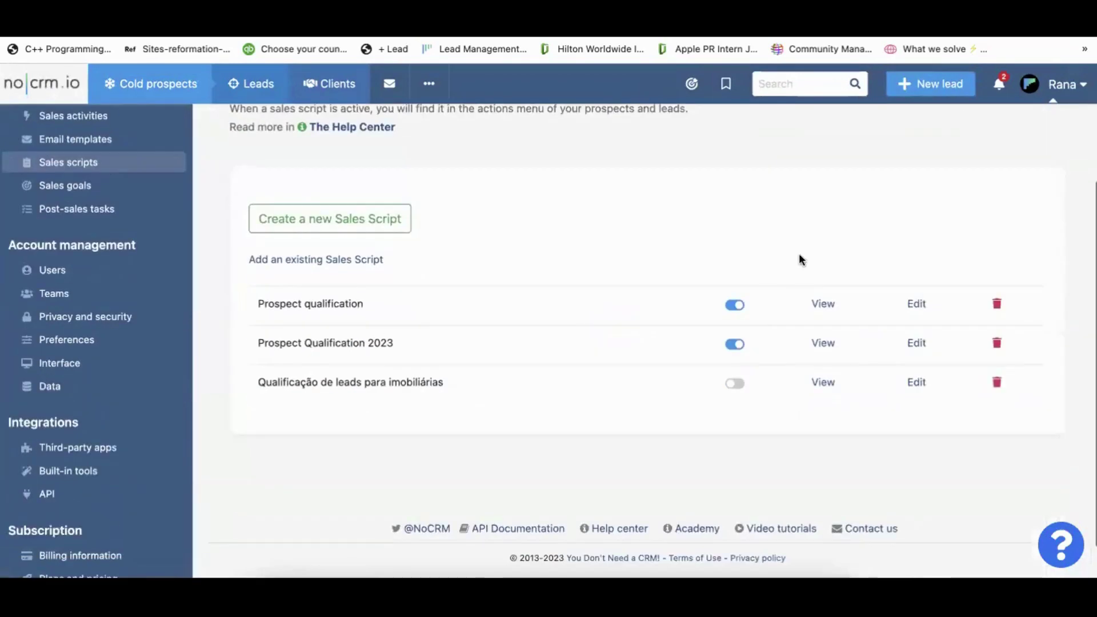
Start creating a new sales script and look through the starting templates offered by the free script generator.
left_click(347, 219)
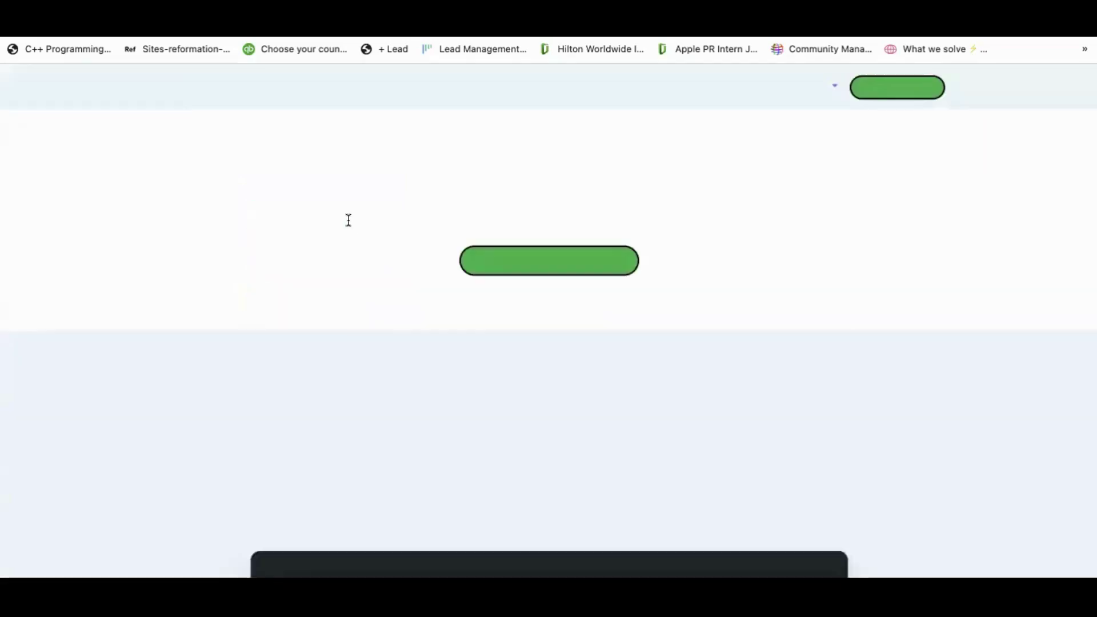
scroll(464, 331, "down", 5)
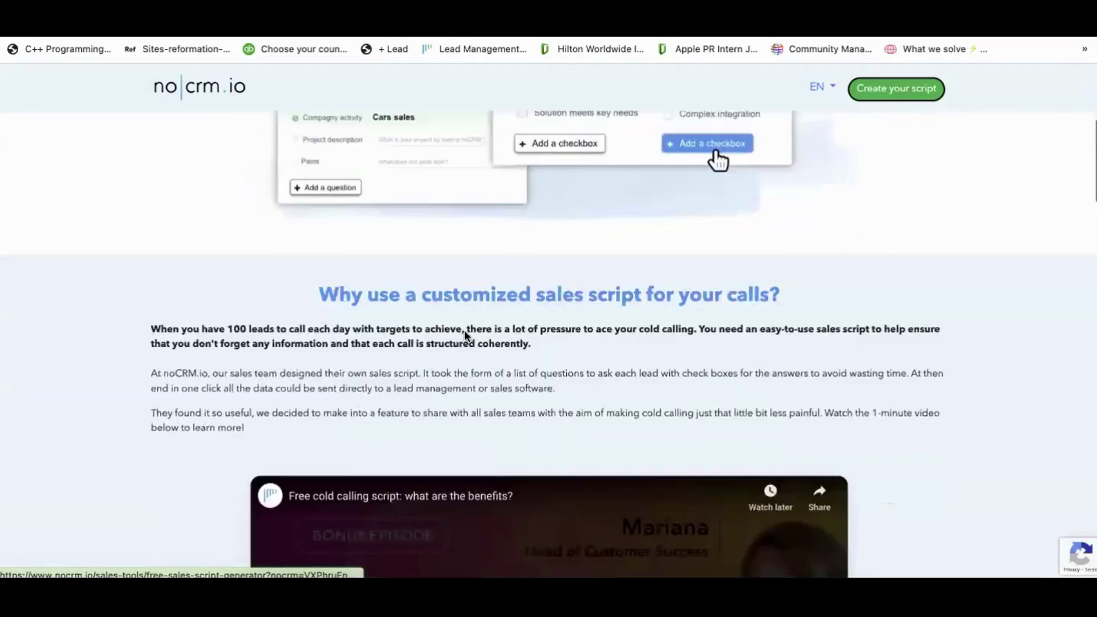
scroll(464, 331, "down", 10)
left_click(549, 309)
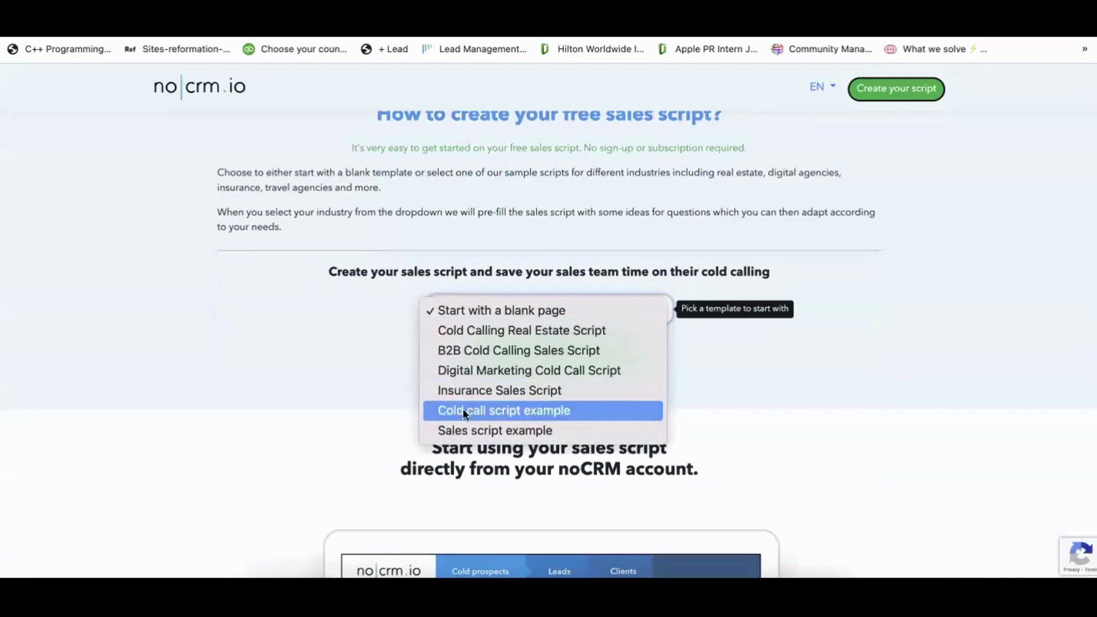
left_click(359, 386)
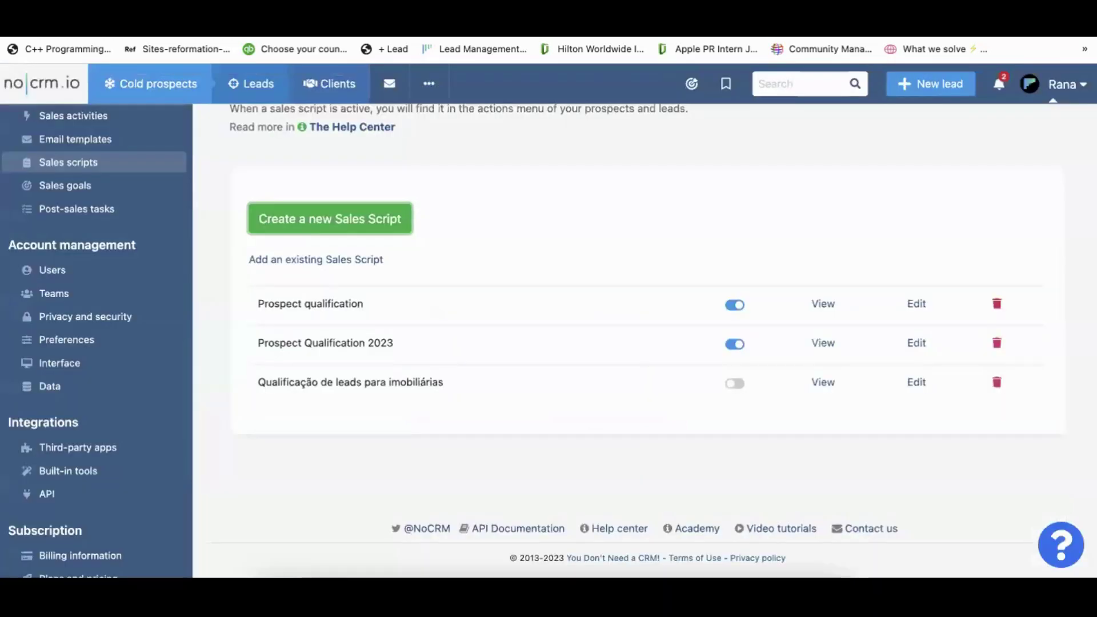
Open the Business cards lead creation tool and review how to submit a card picture from mobile or via email.
scroll(522, 386, "up", 3)
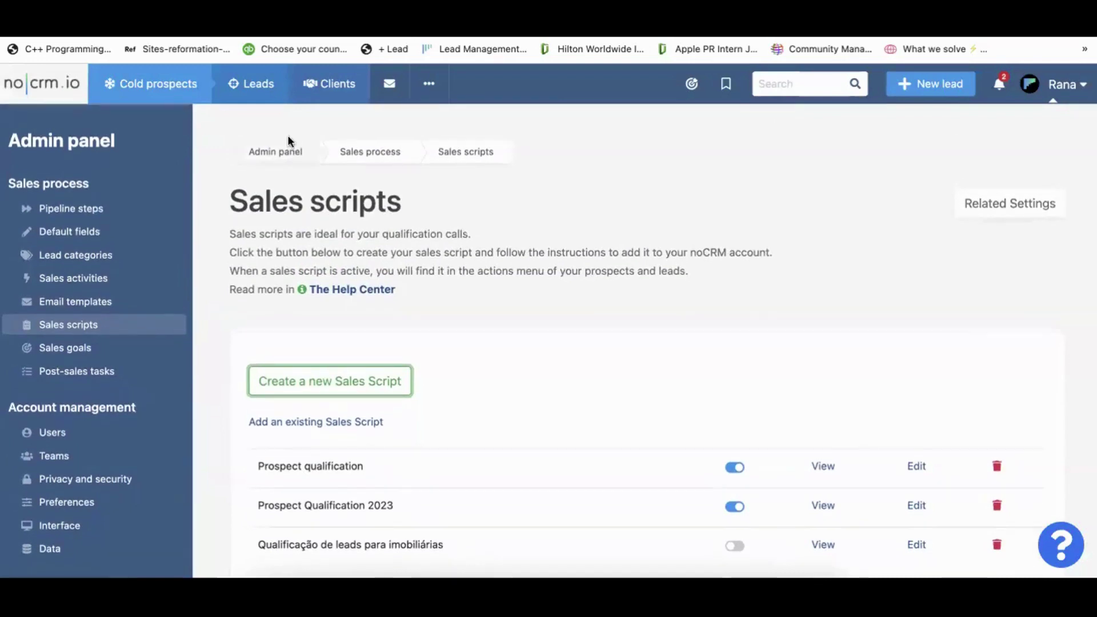
mouse_move(267, 96)
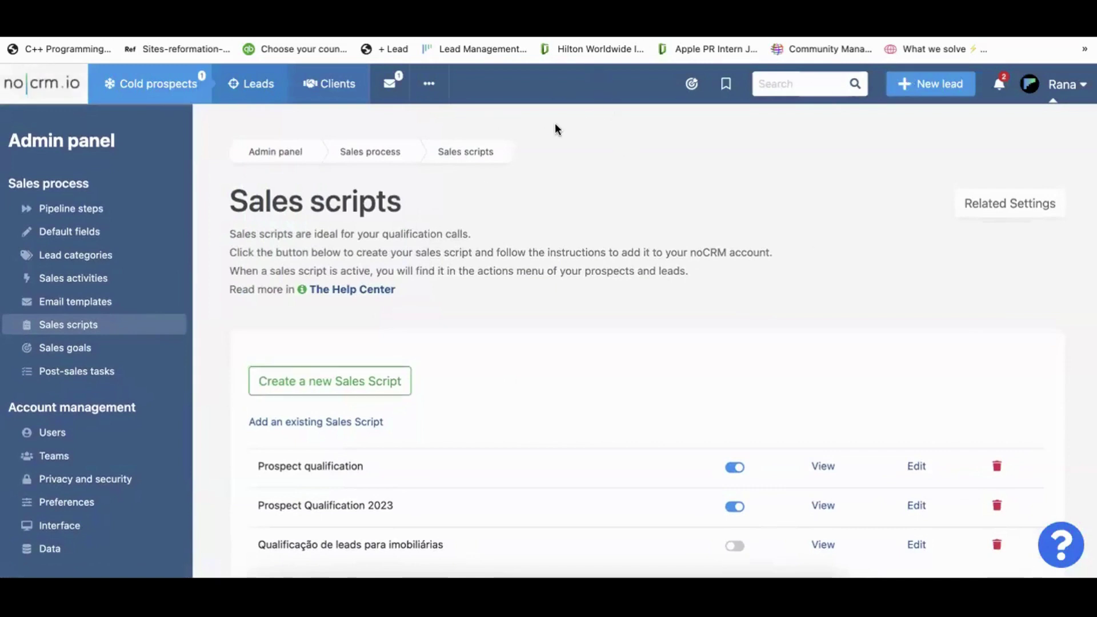
mouse_move(428, 83)
left_click(443, 209)
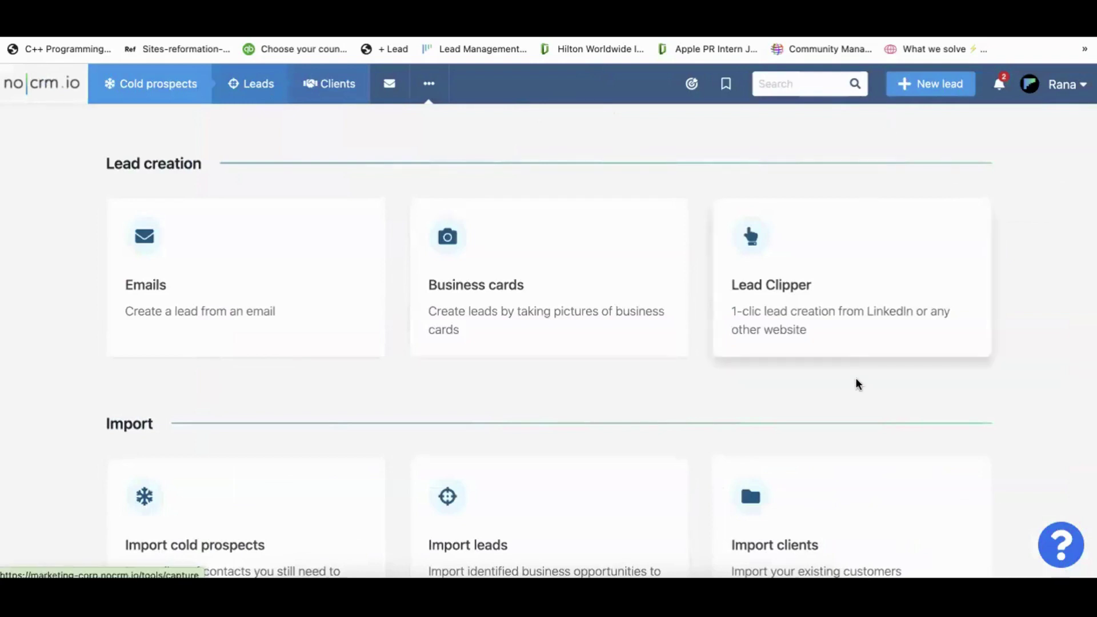
left_click(553, 304)
scroll(554, 306, "down", 5)
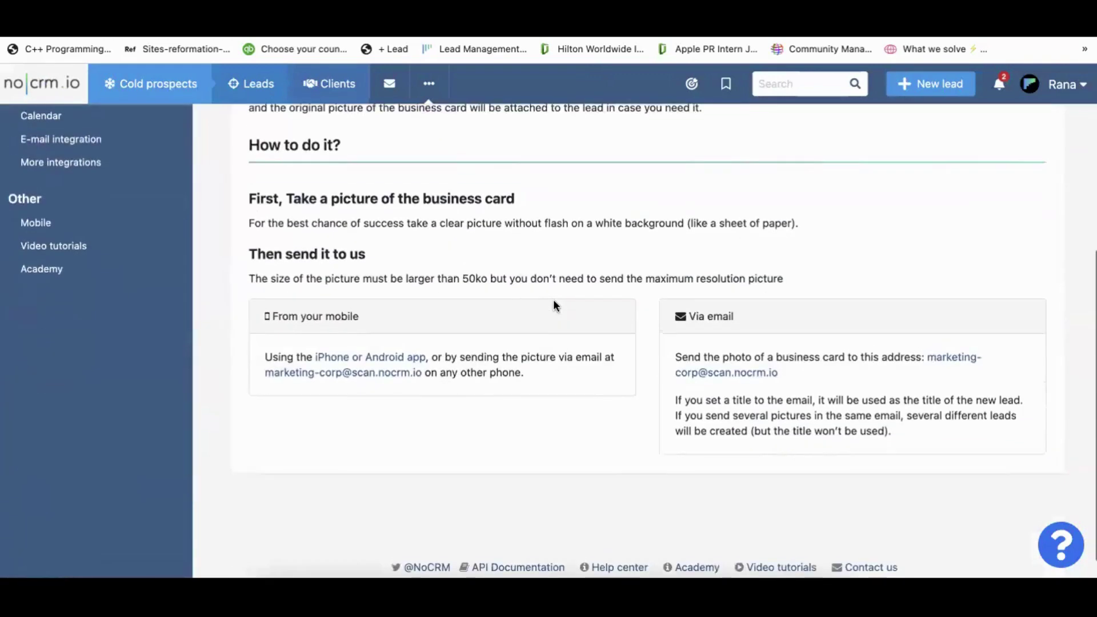
scroll(553, 306, "up", 1)
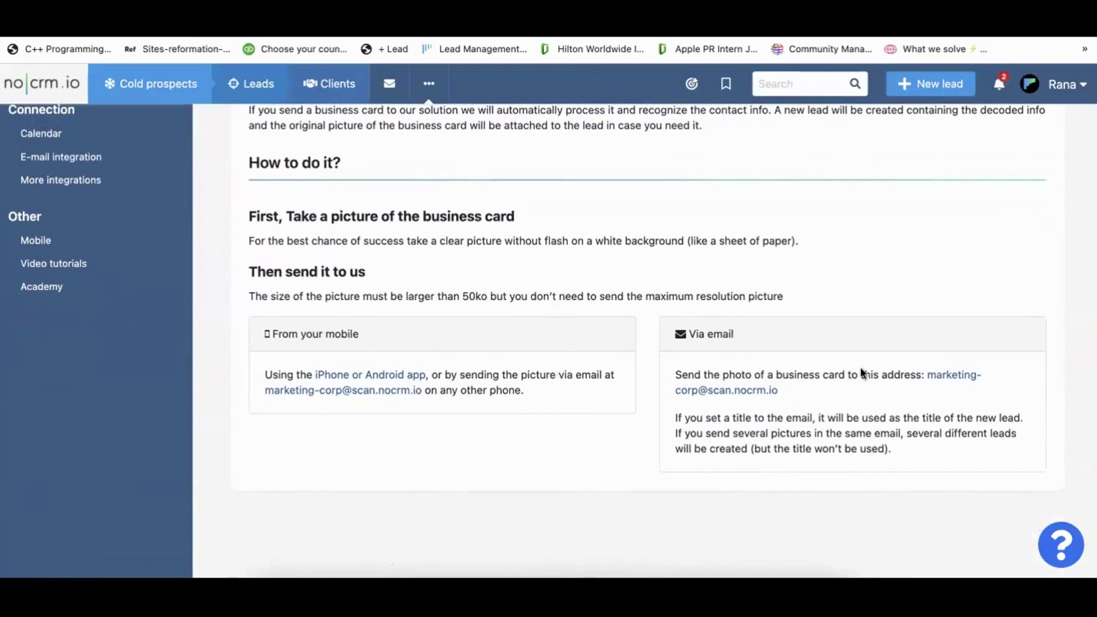
left_click_drag(921, 371, 929, 394)
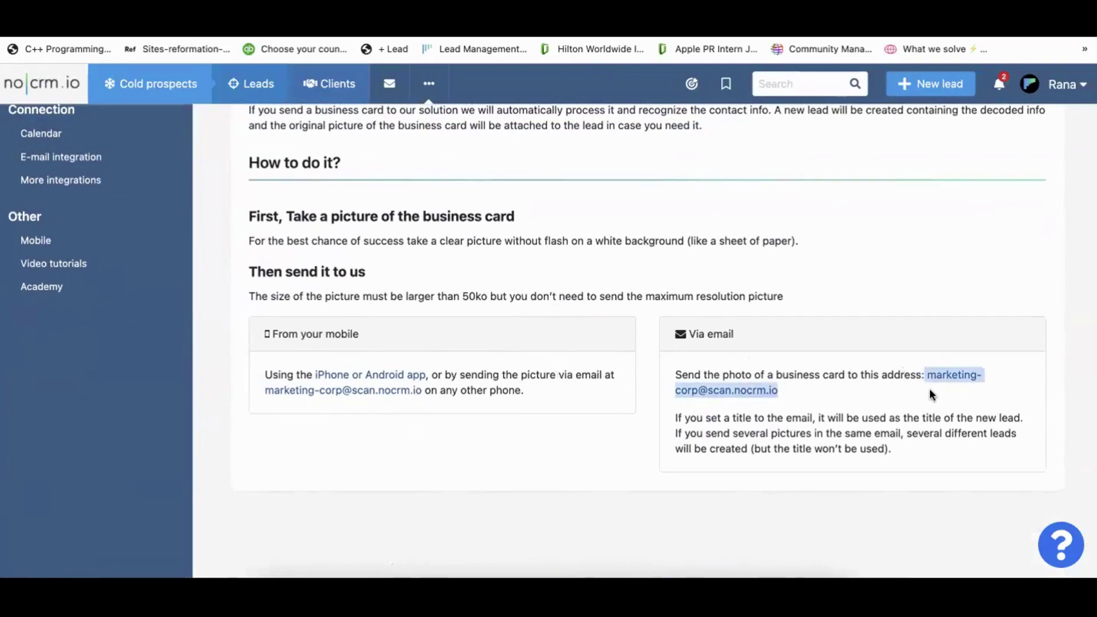
left_click(929, 391)
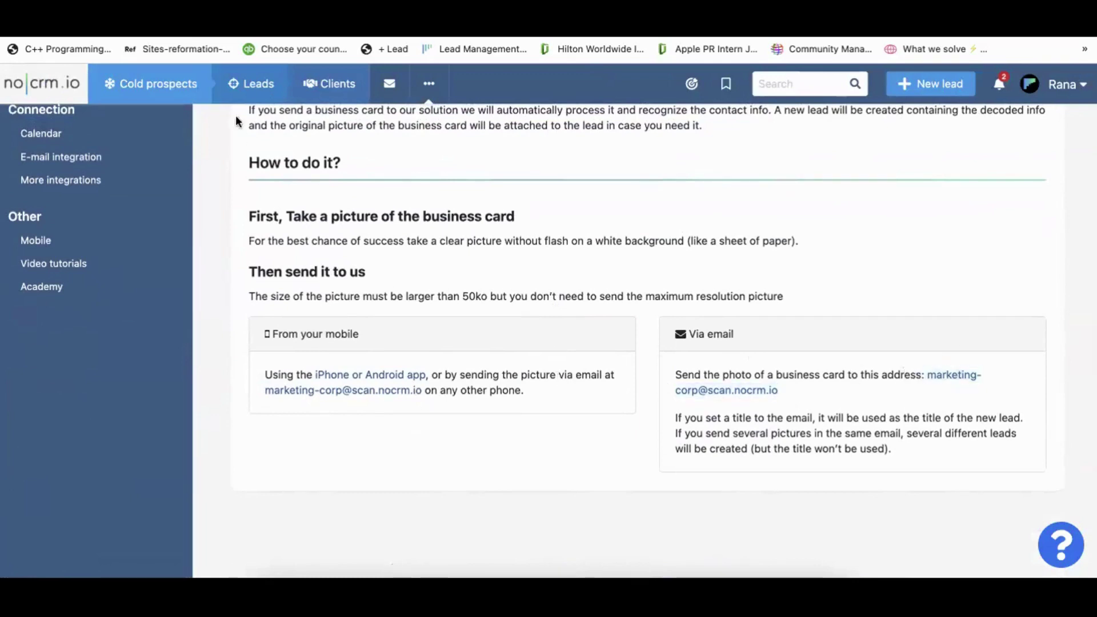
Open the reallygreatsite lead from the sales pipeline and view its attached business card image.
left_click(254, 83)
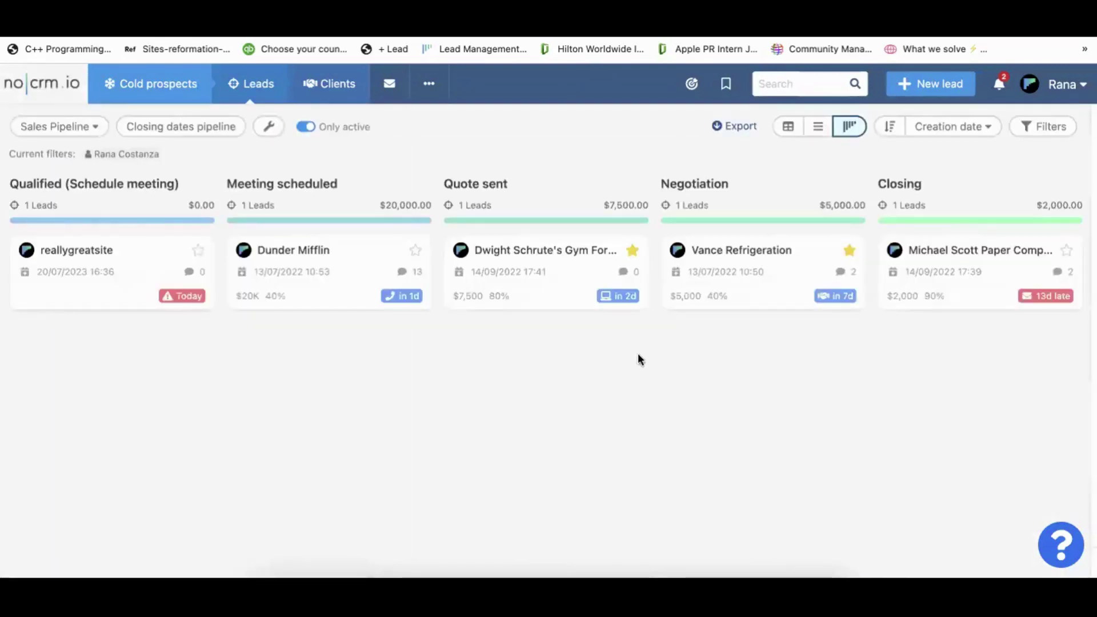
left_click(101, 248)
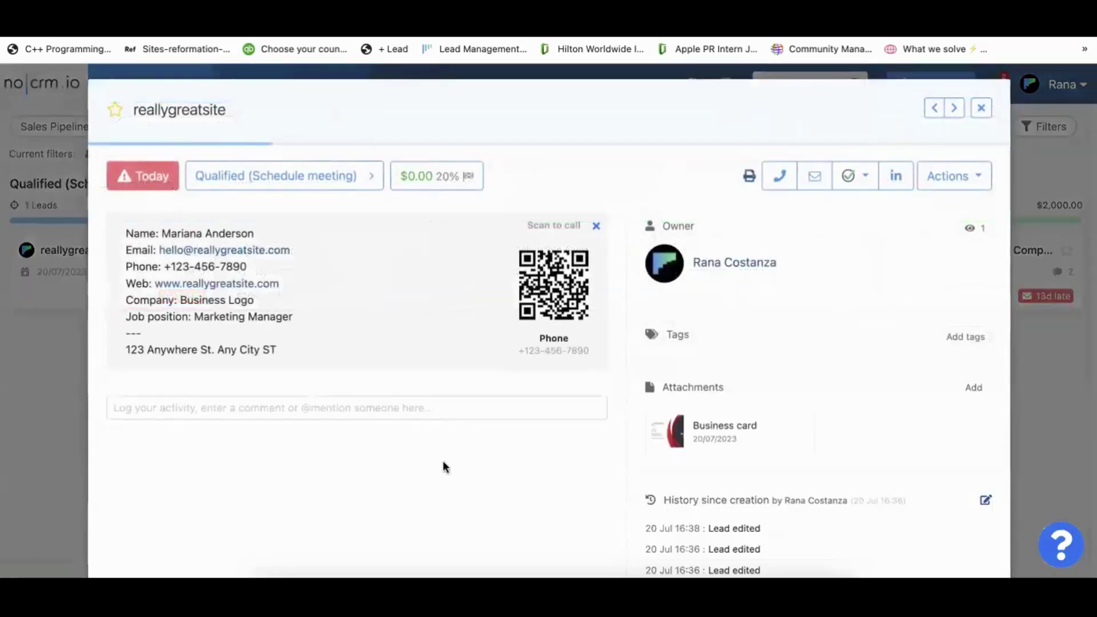
left_click(708, 443)
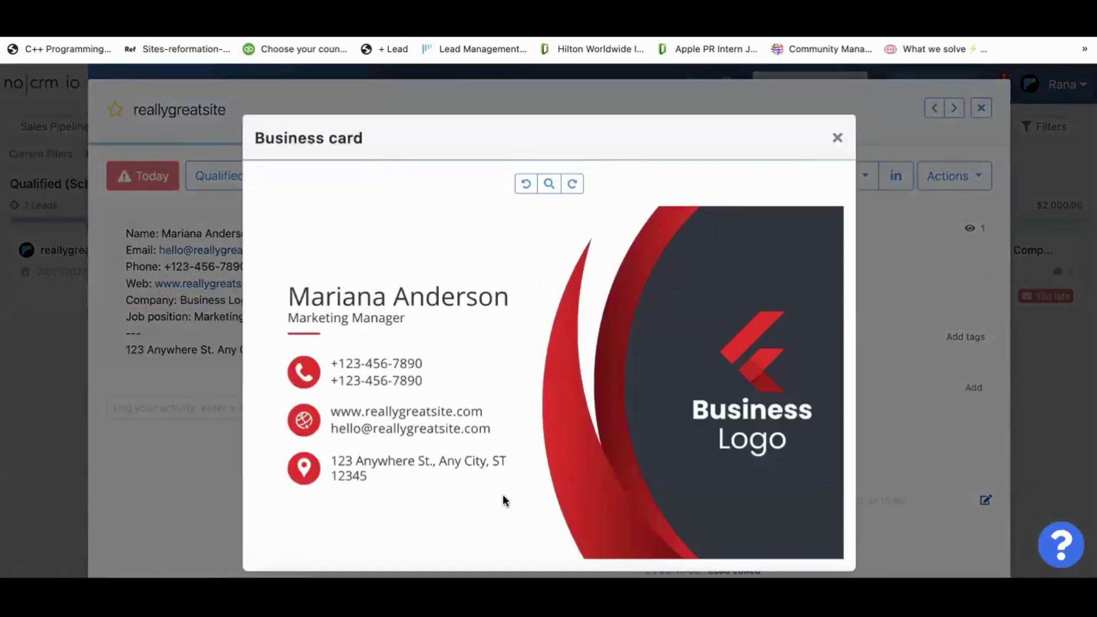
left_click(838, 138)
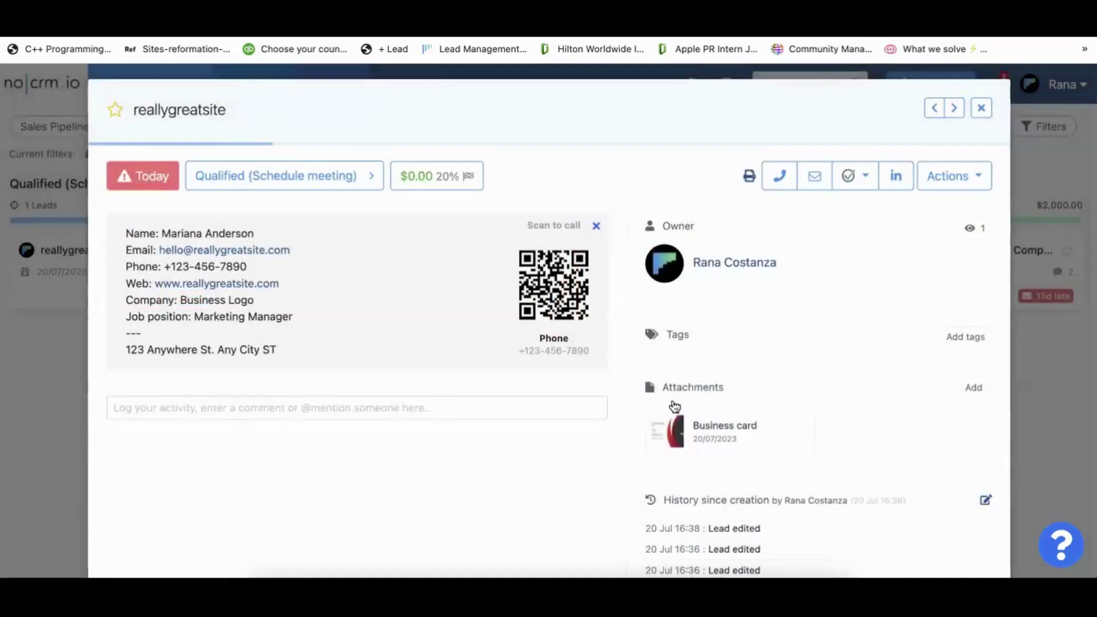
Compare the reallygreatsite lead's title and contact details with the attached business card and close the lead.
mouse_move(214, 109)
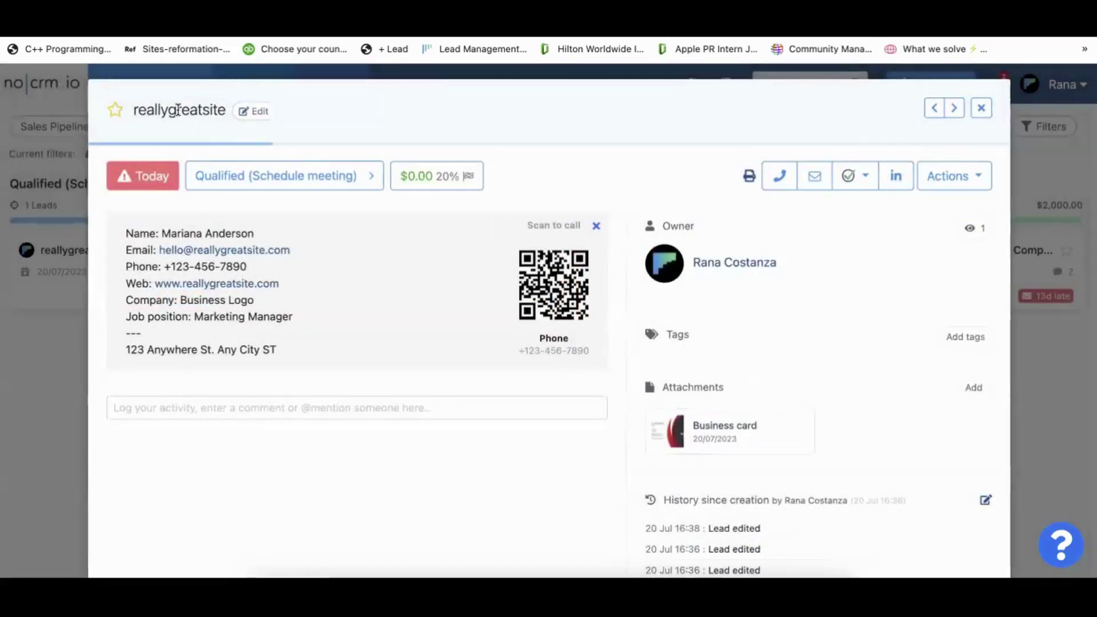
mouse_move(243, 234)
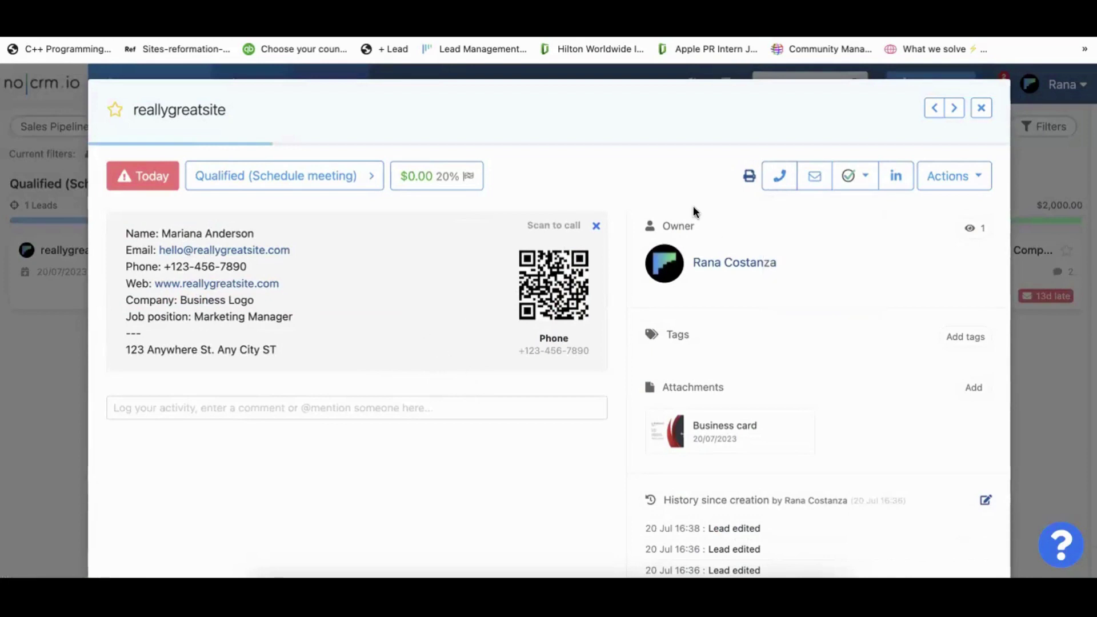
scroll(798, 319, "down", 2)
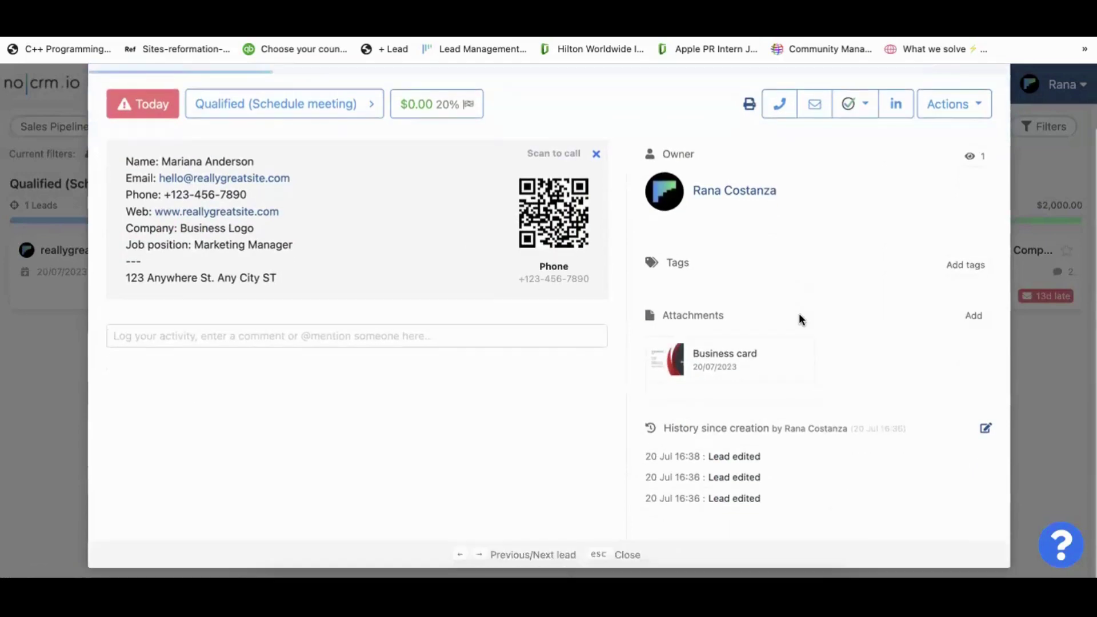
left_click(693, 377)
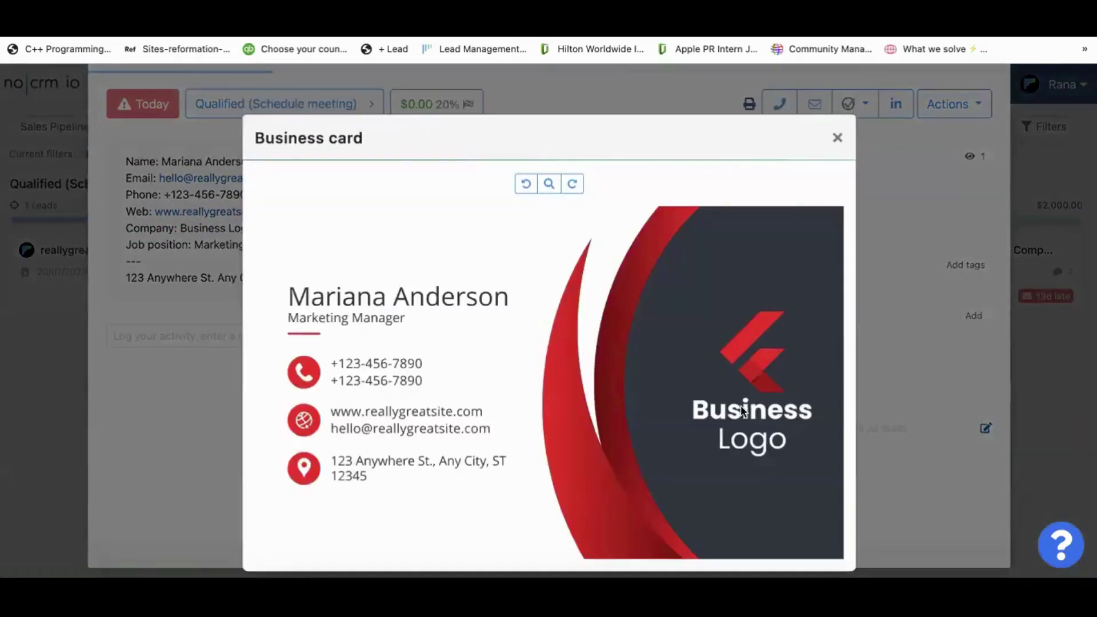
left_click(835, 139)
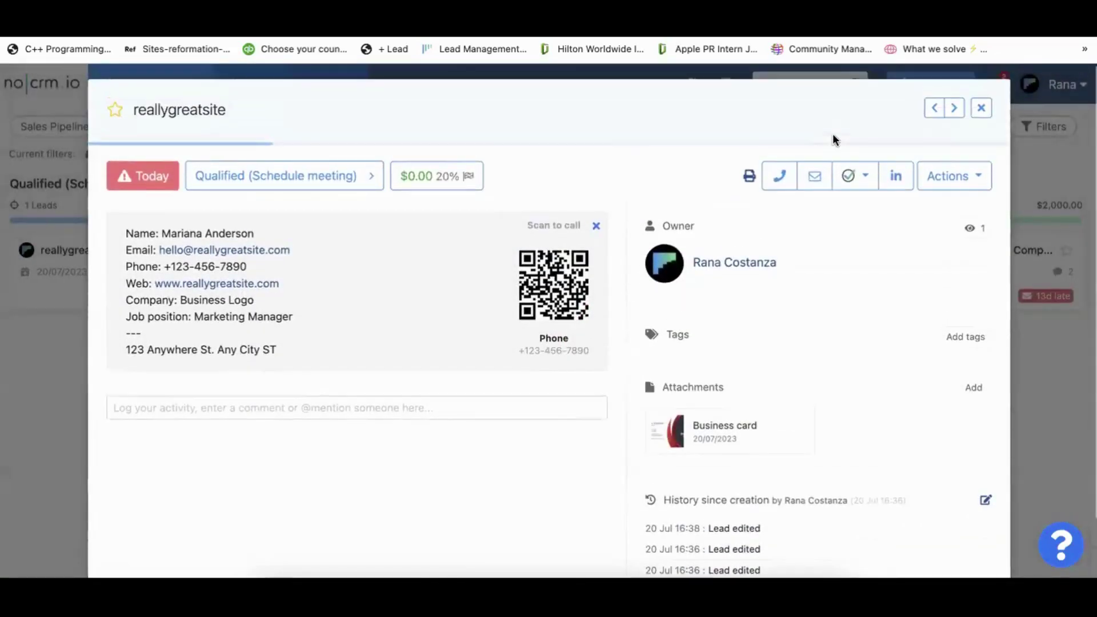
left_click(980, 110)
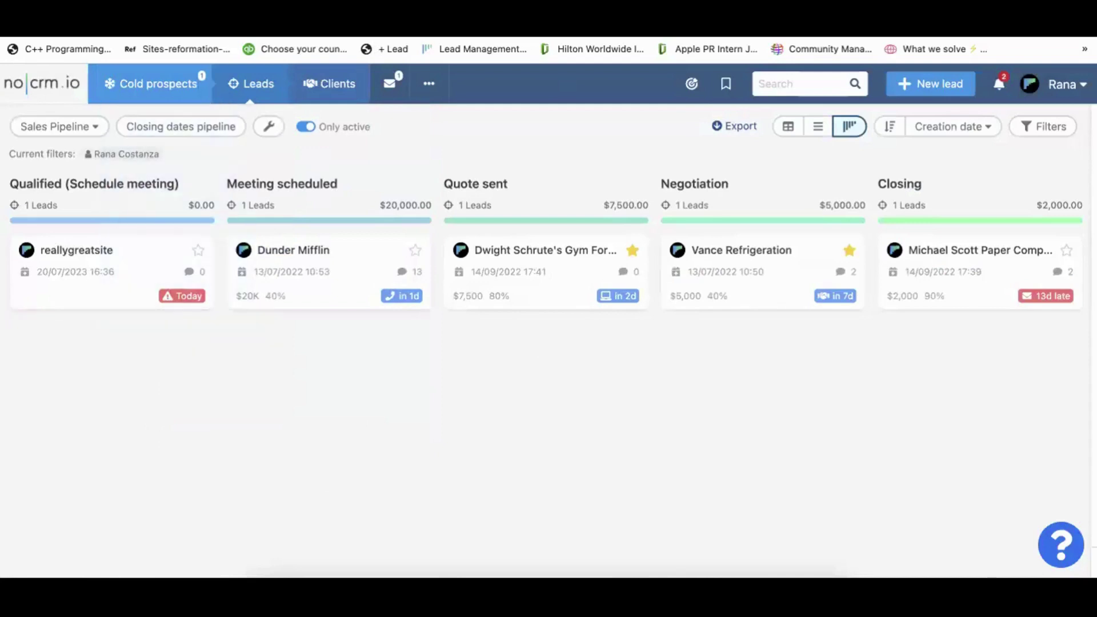
Open the Lead Clipper tool and show the section for adding it to the browser.
left_click(414, 87)
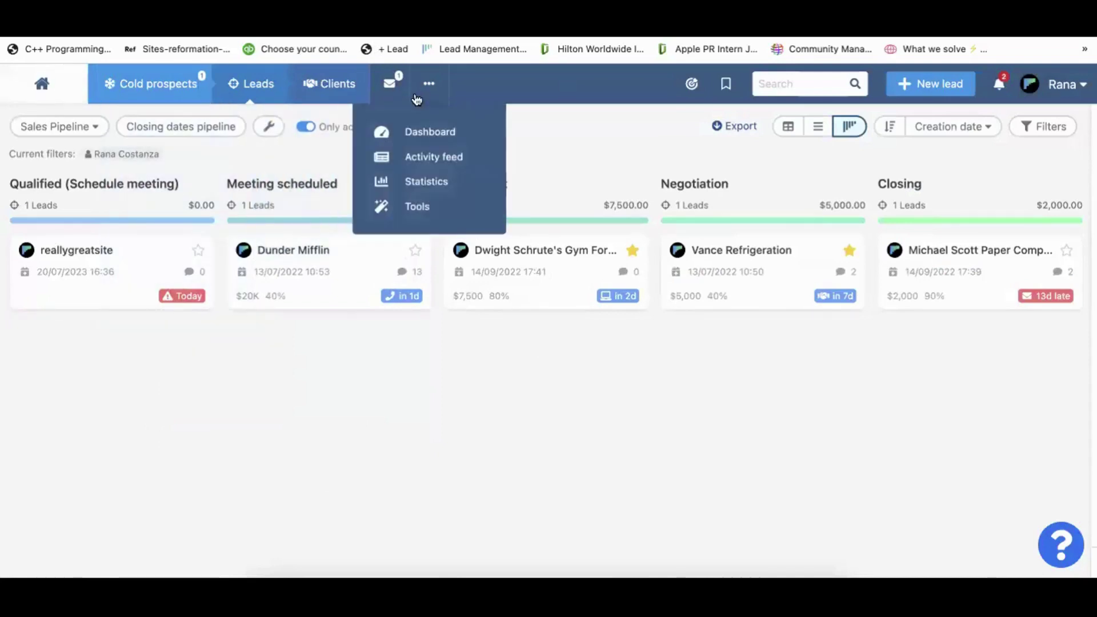
left_click(416, 206)
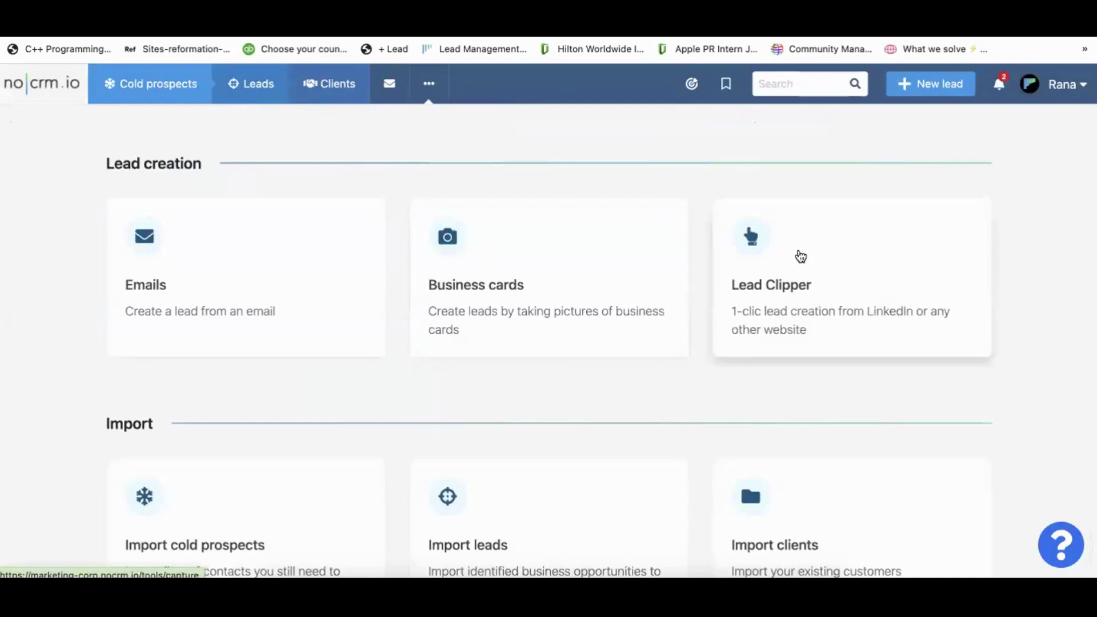
left_click(796, 255)
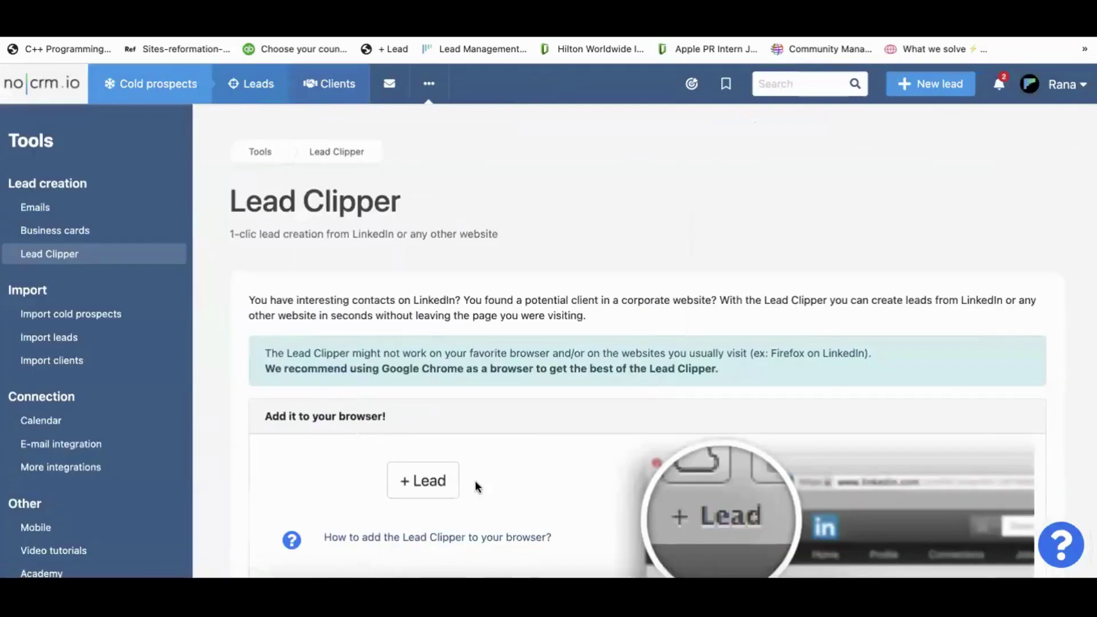
scroll(527, 408, "down", 2)
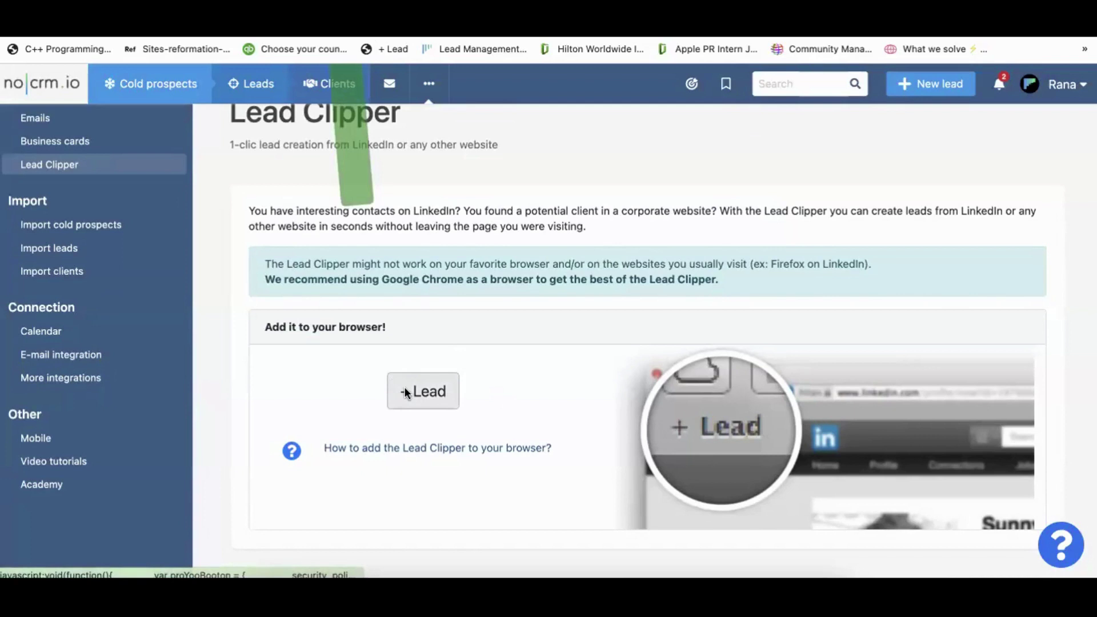
Add the Lead Clipper's + Lead bookmarklet to the browser's bookmarks bar, closing the Dictionary window that gets in the way.
left_click_drag(404, 389, 238, 217)
left_click_drag(330, 40, 330, 215)
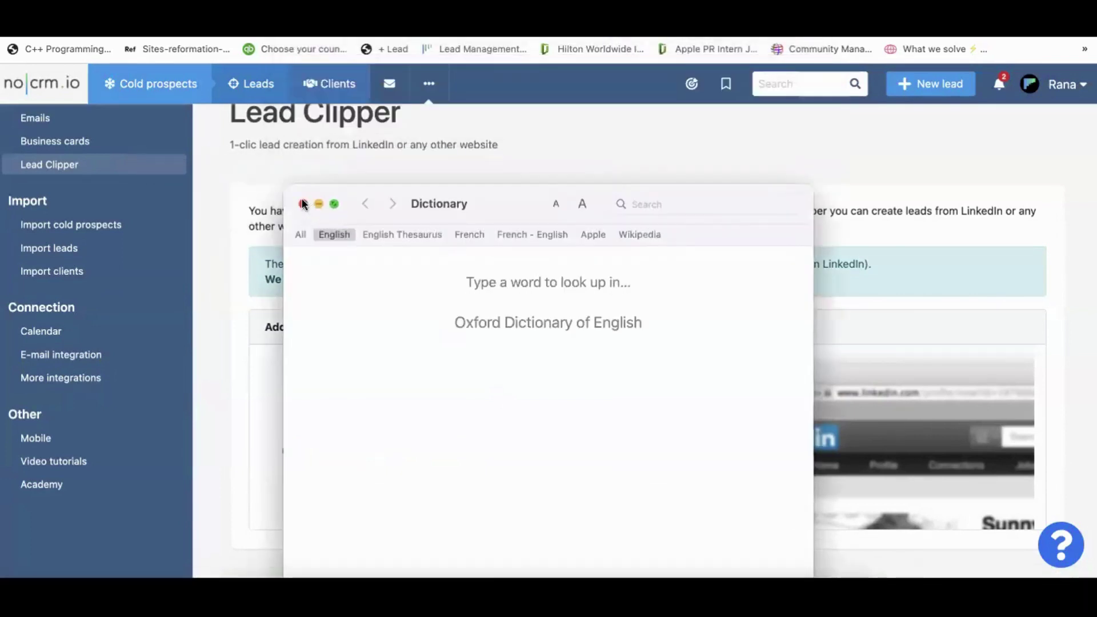
left_click(303, 204)
left_click_drag(429, 395, 363, 51)
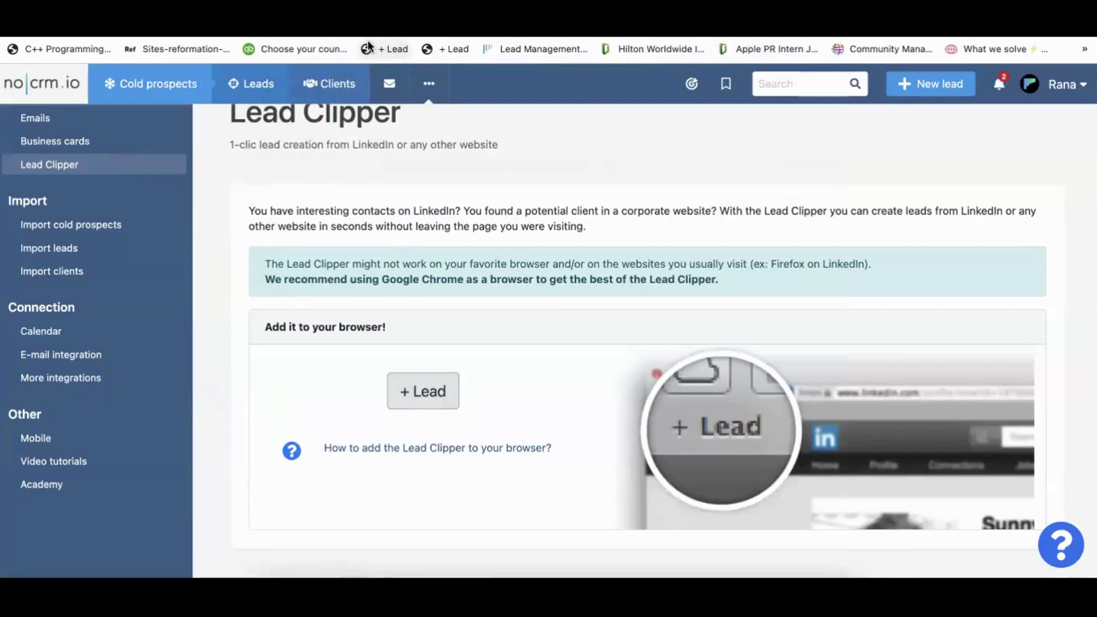
Switch to the LinkedIn profile of noCRM's Head of Customer Success, run the Lead Clipper on it and review the prefilled lead form.
left_click(657, 26)
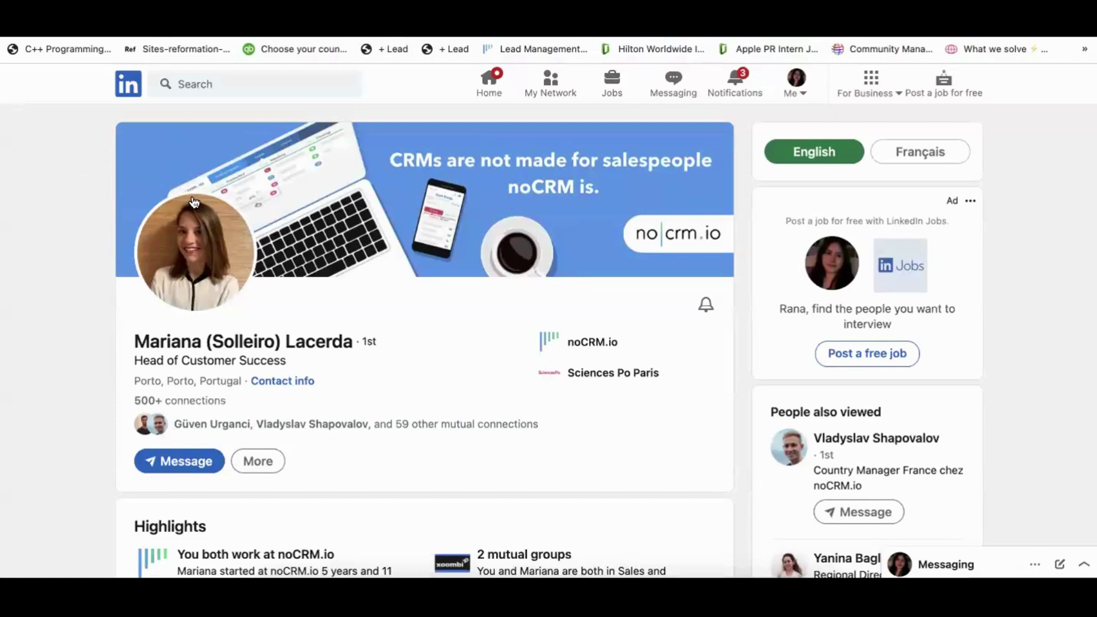
left_click(389, 48)
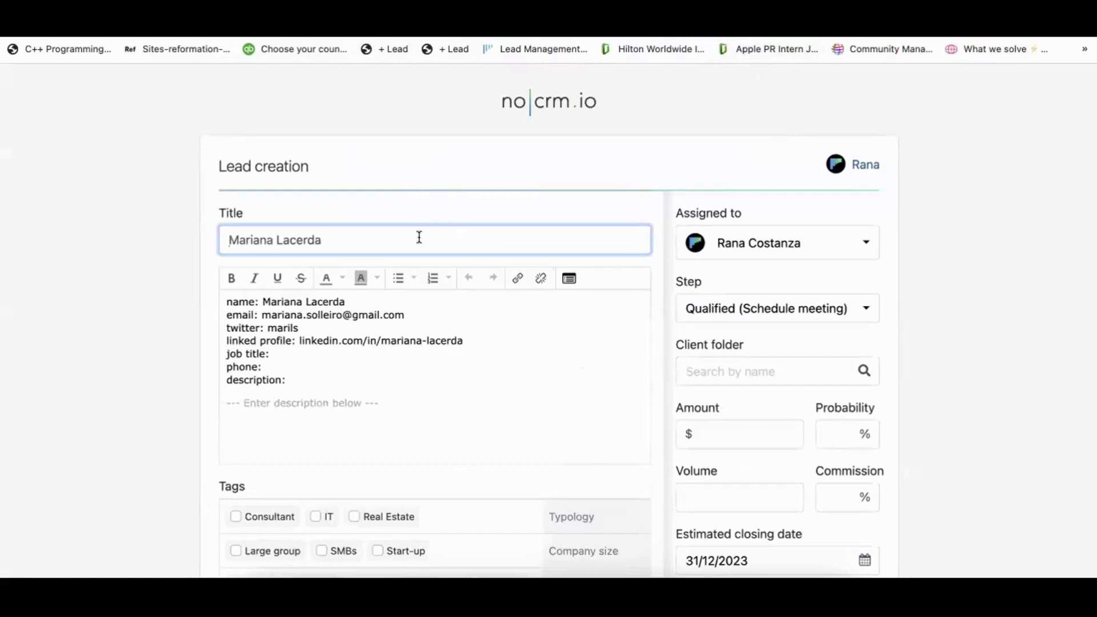
scroll(420, 237, "down", 2)
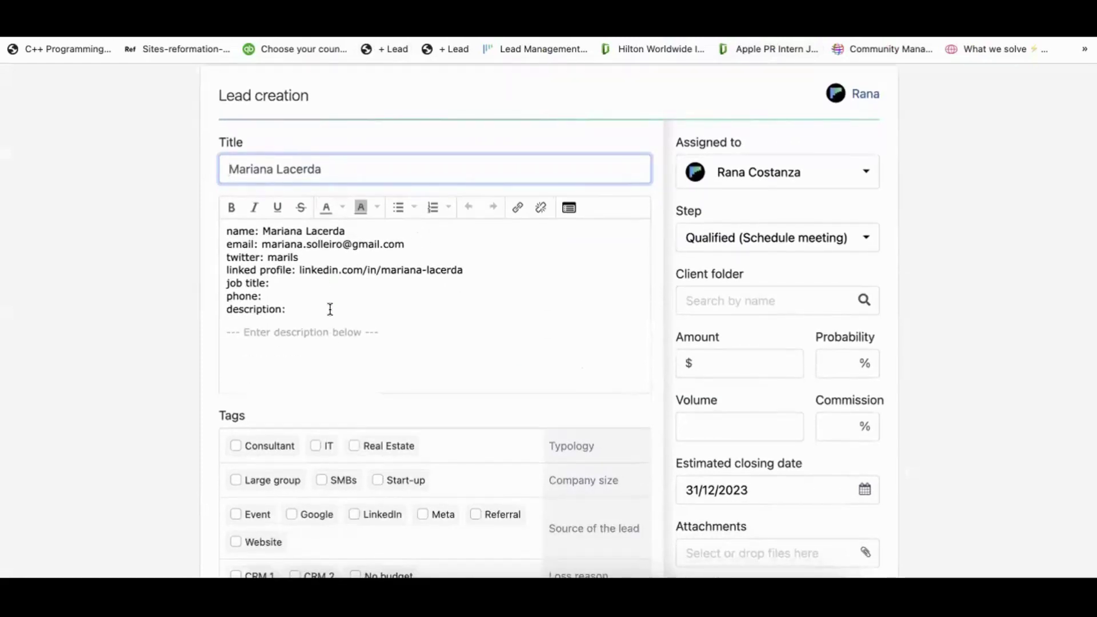
scroll(330, 310, "down", 3)
scroll(330, 309, "up", 4)
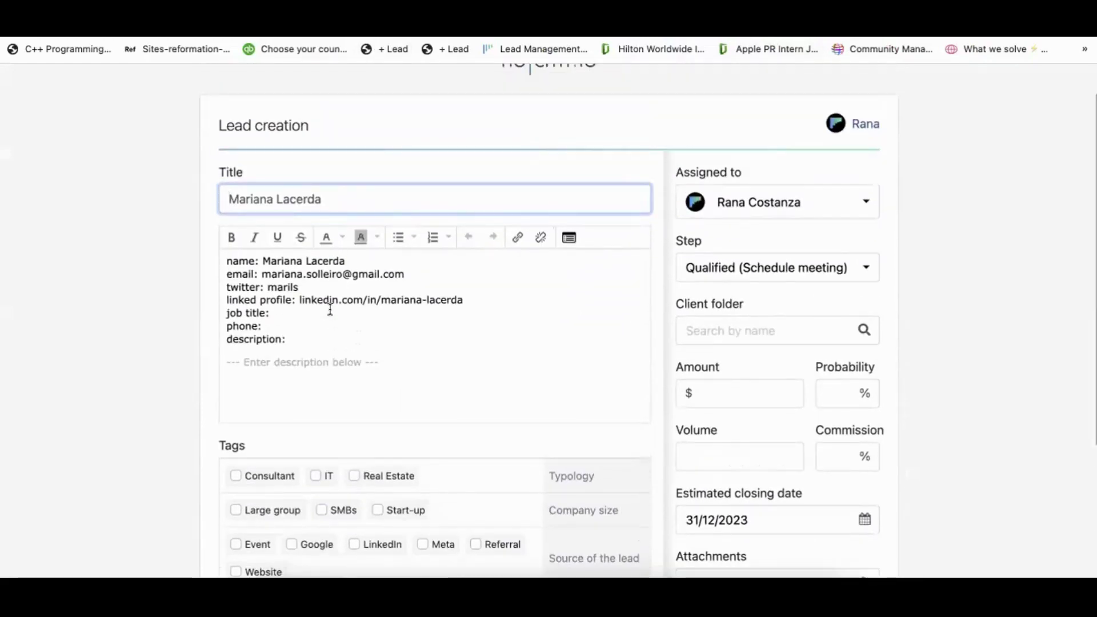
scroll(330, 309, "down", 3)
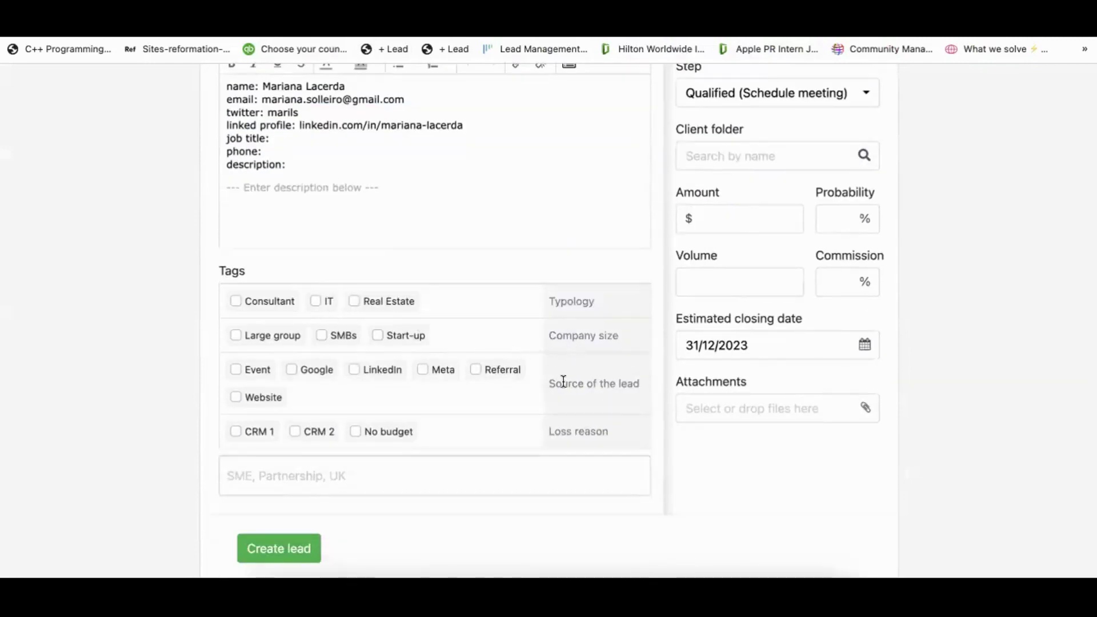
Create the clipped lead with LinkedIn as its source tag and open the new lead's page.
left_click(355, 369)
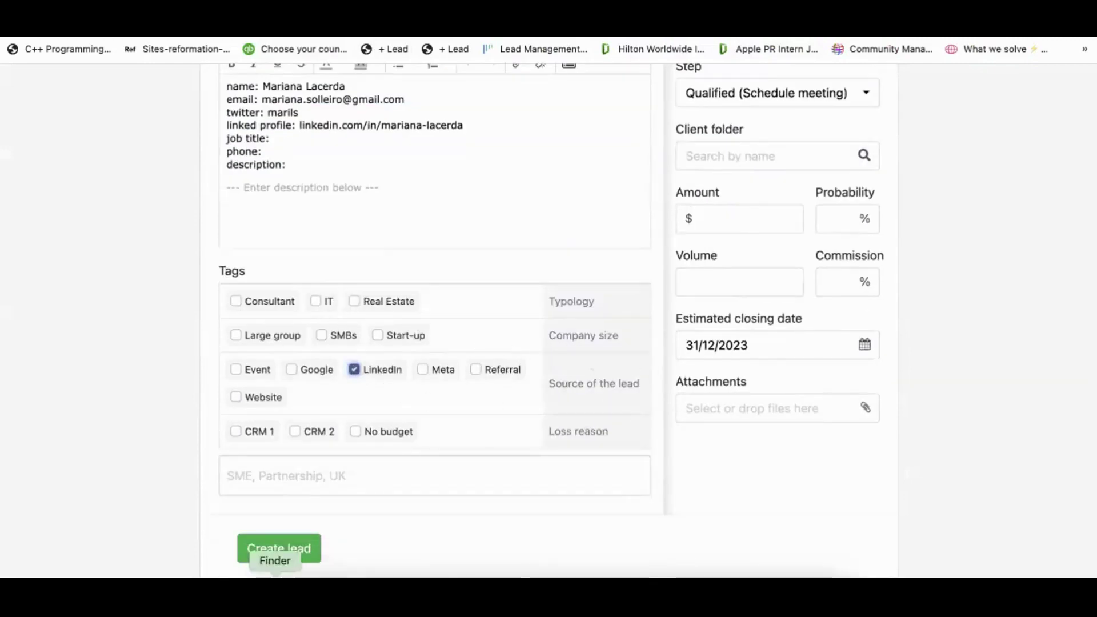
left_click(283, 546)
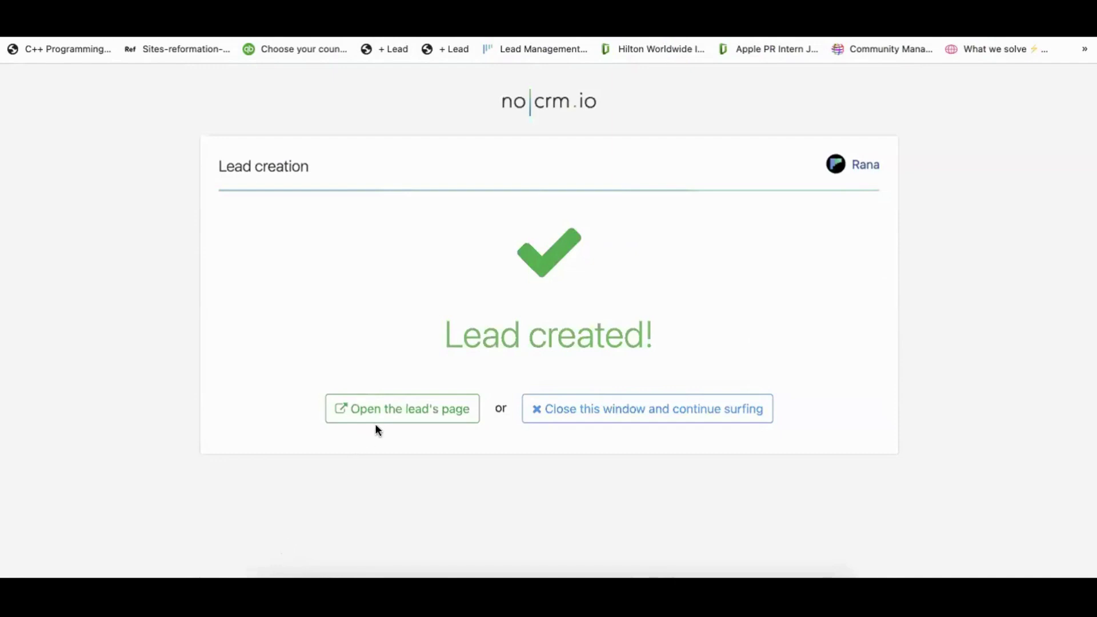
left_click(376, 402)
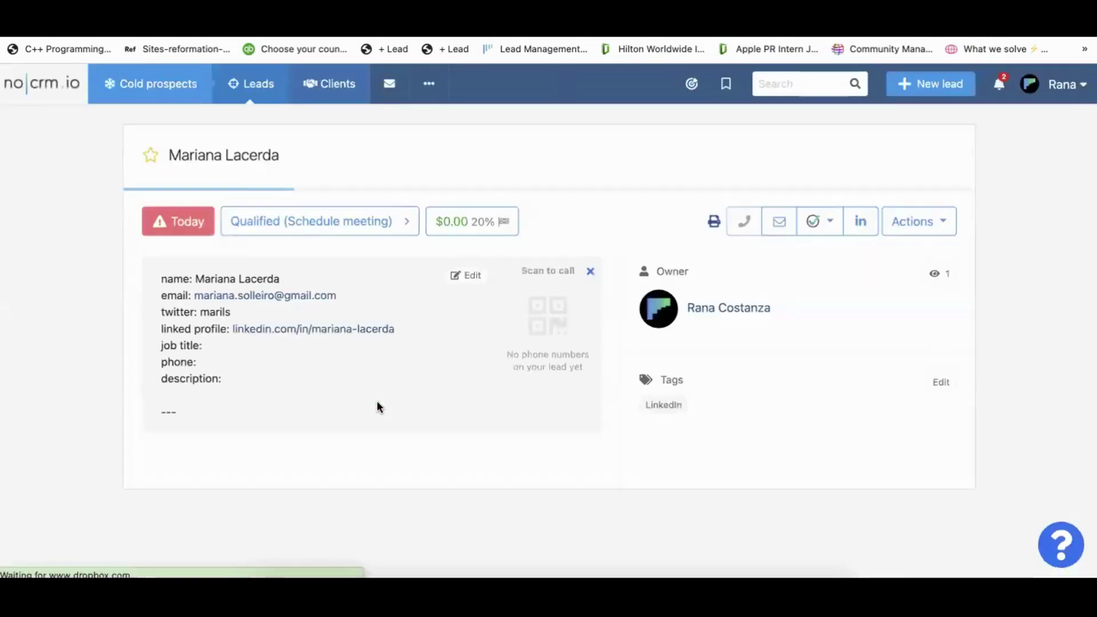
scroll(310, 362, "down", 2)
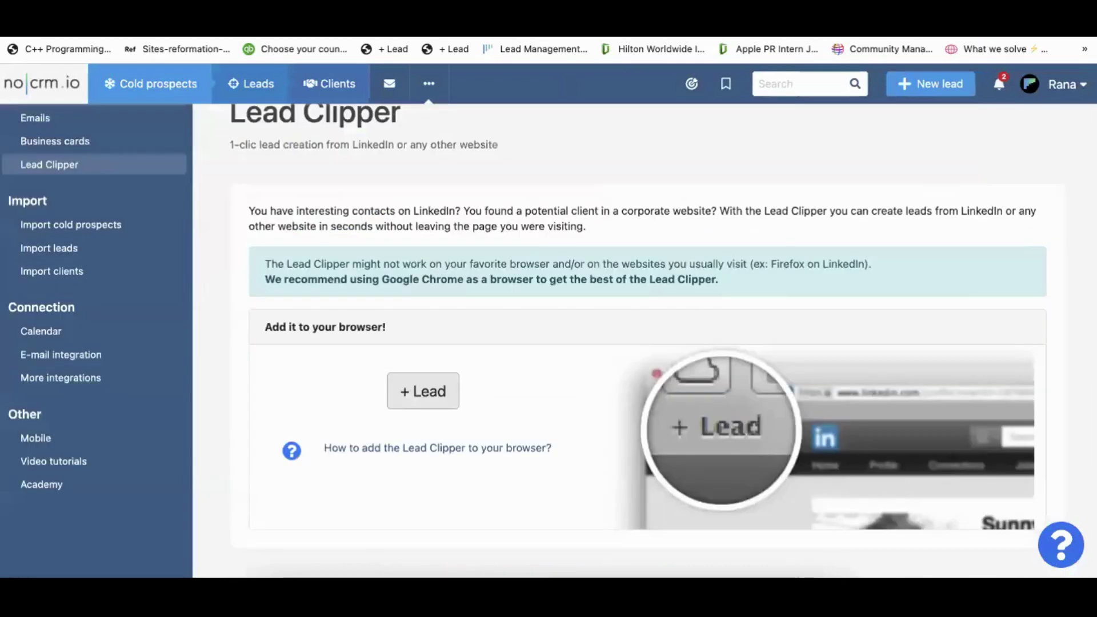
Open the leads in pipeline view and move Vance Refrigeration to Quote sent and Dwight Schrute's Gym For Muscles to Negotiation.
scroll(855, 215, "down", 1)
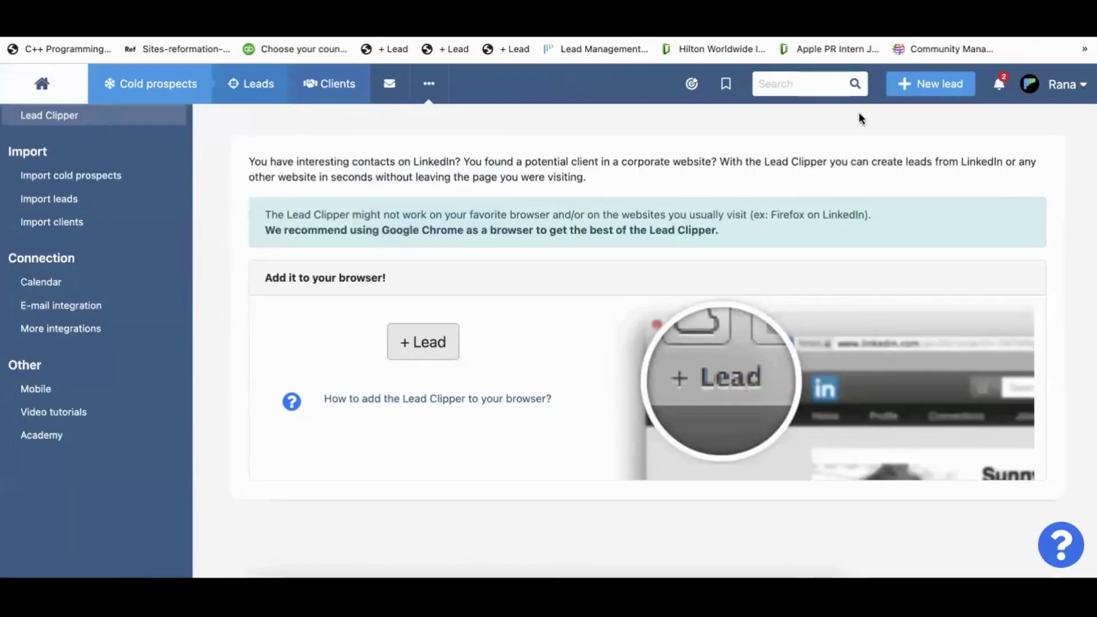
left_click(252, 86)
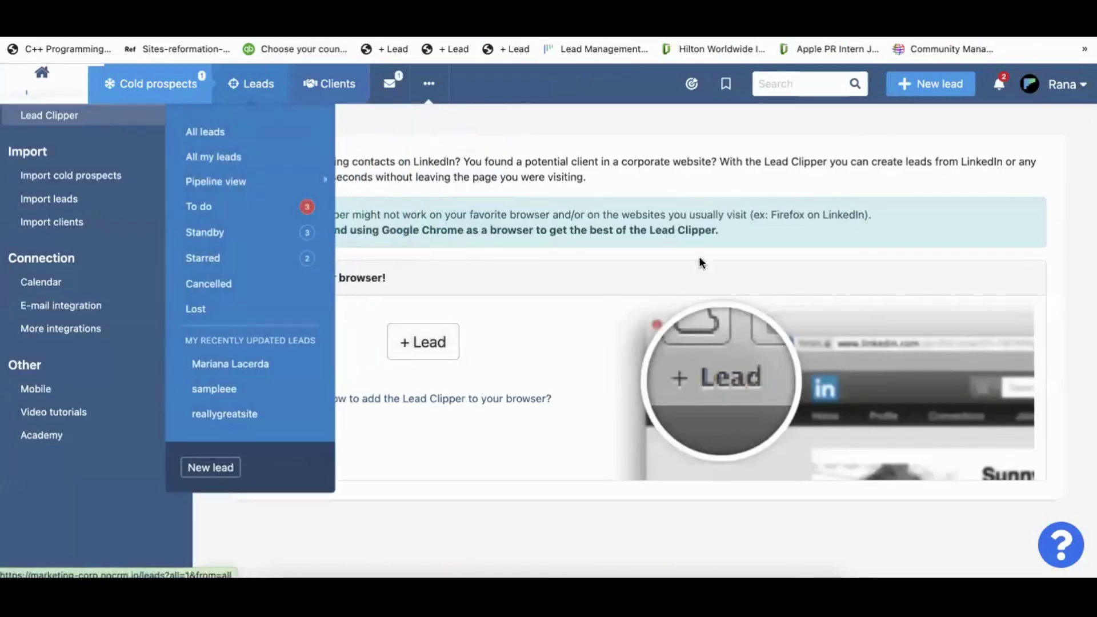
left_click(258, 181)
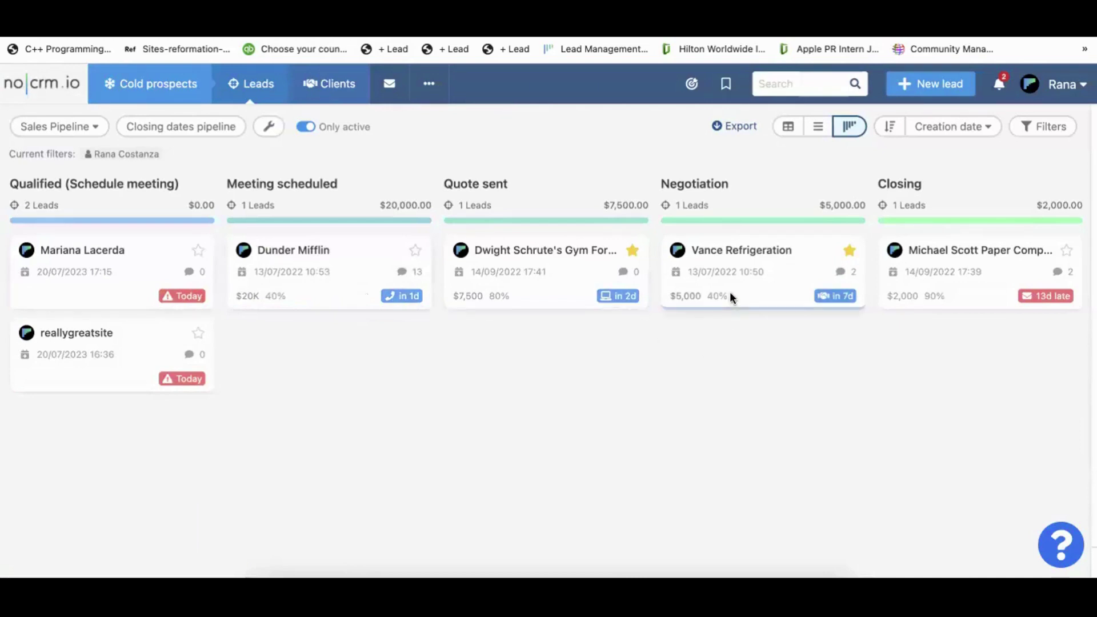
left_click_drag(730, 294, 779, 276)
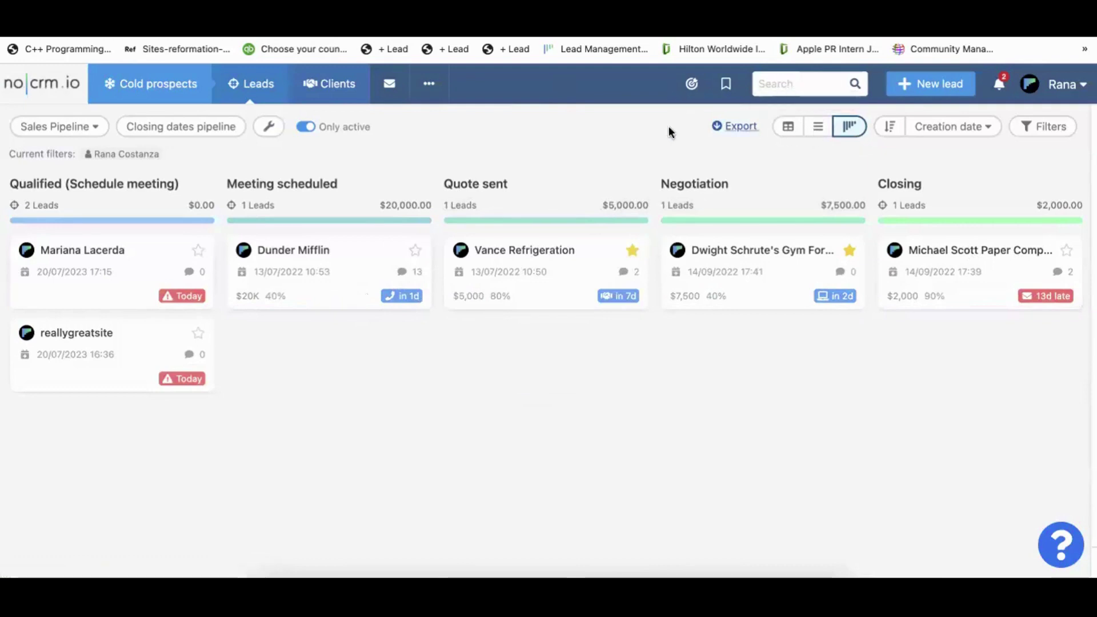
Display the leads in the detailed list view and look through each lead's description, status, planned actions and logged activity.
left_click(818, 127)
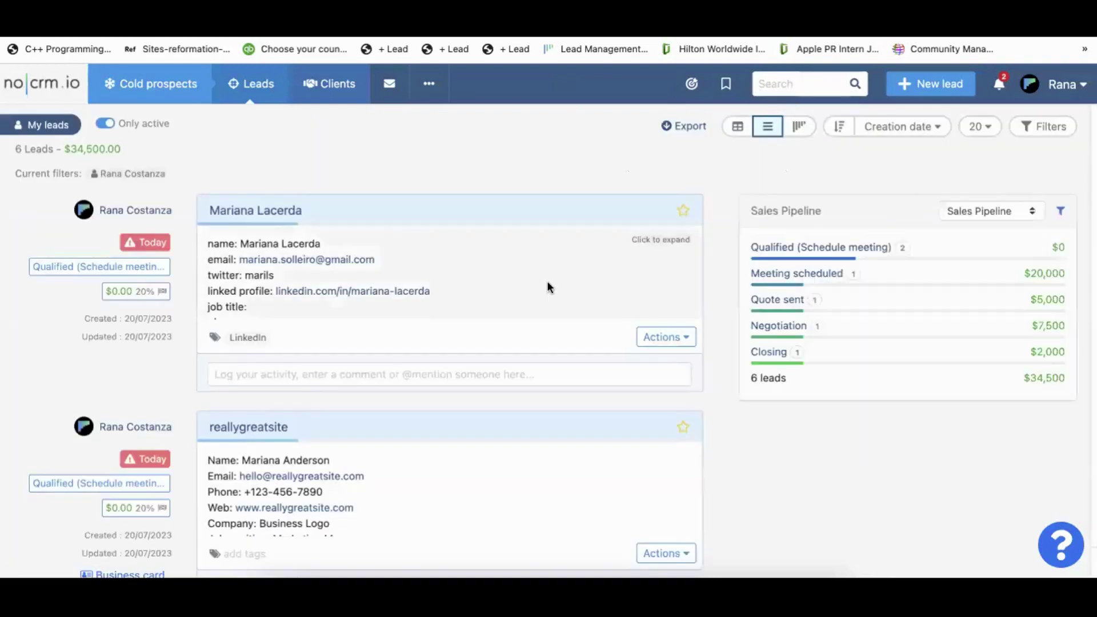
scroll(547, 286, "down", 2)
scroll(548, 285, "down", 4)
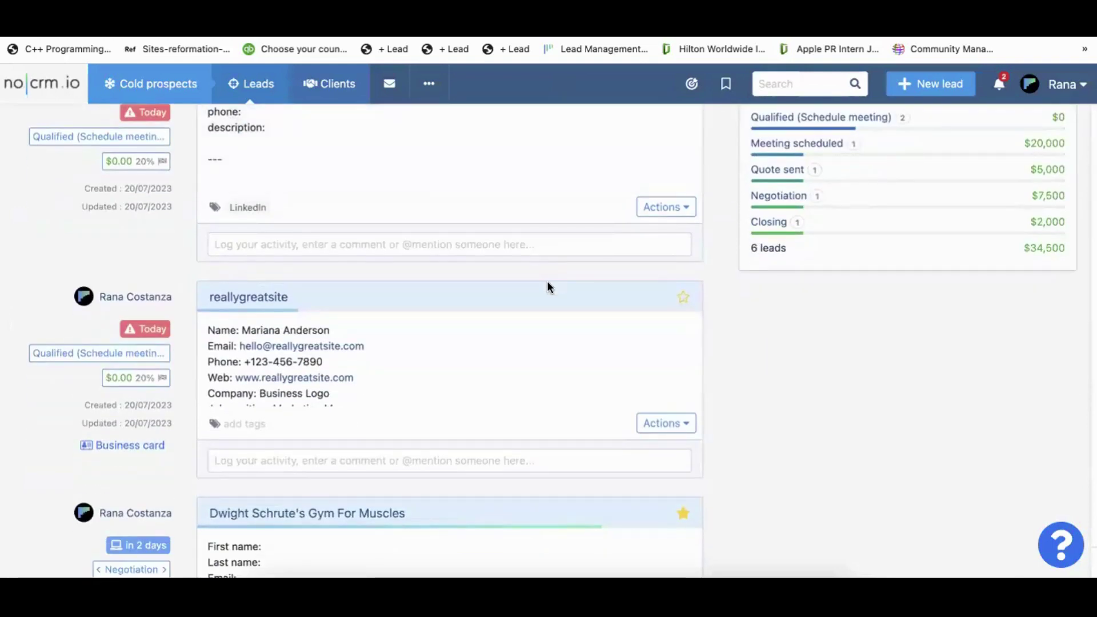
scroll(548, 283, "down", 3)
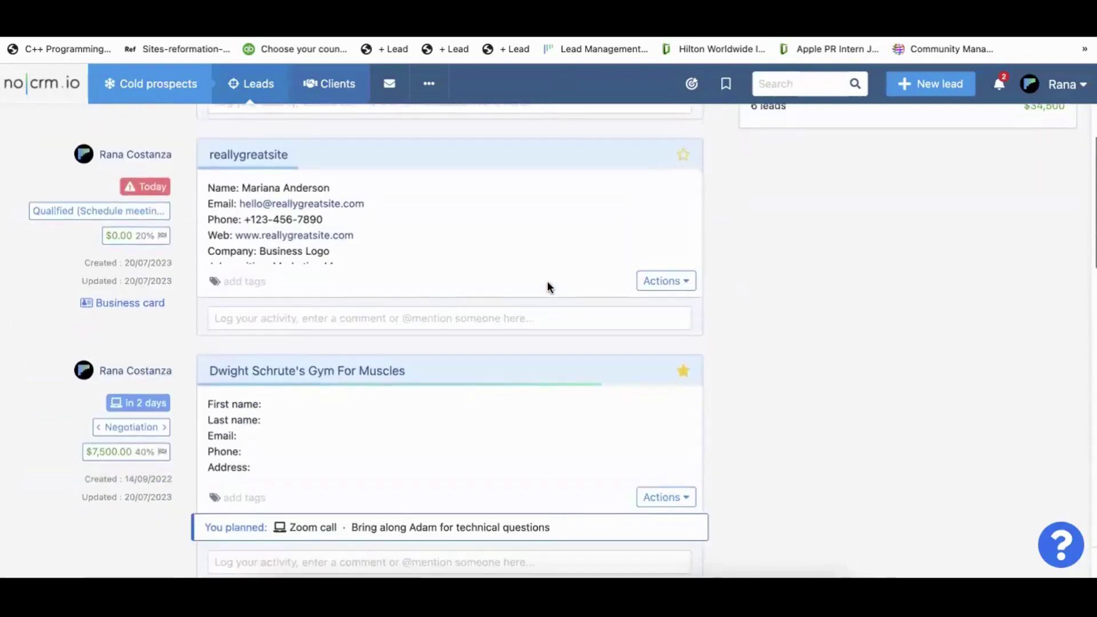
scroll(547, 284, "down", 4)
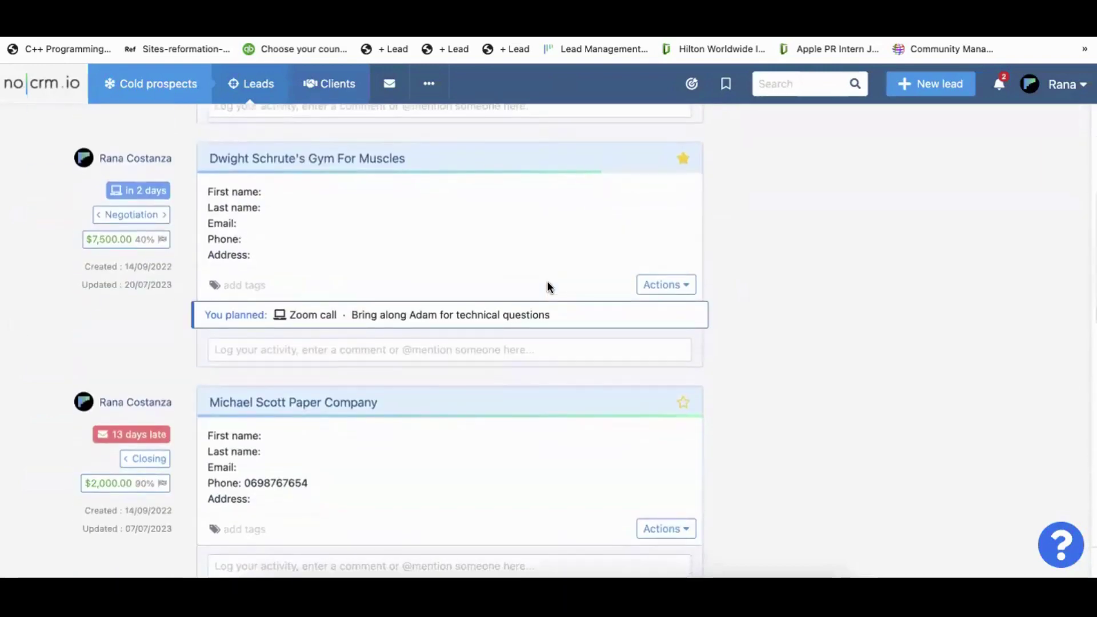
scroll(547, 283, "down", 1)
scroll(548, 284, "down", 8)
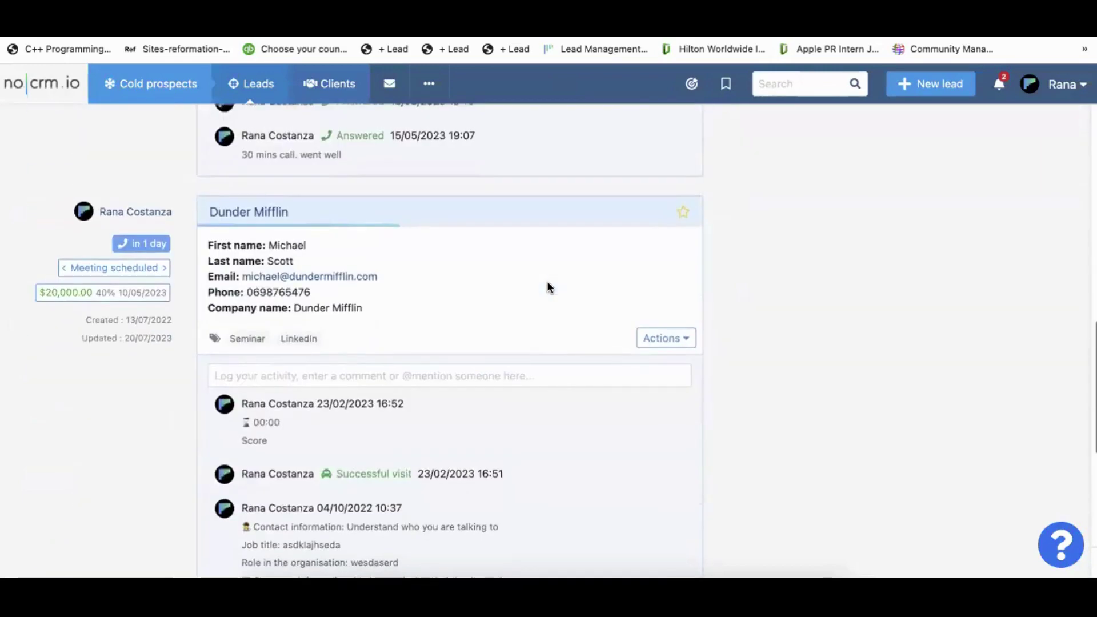
scroll(548, 284, "up", 15)
scroll(548, 283, "up", 4)
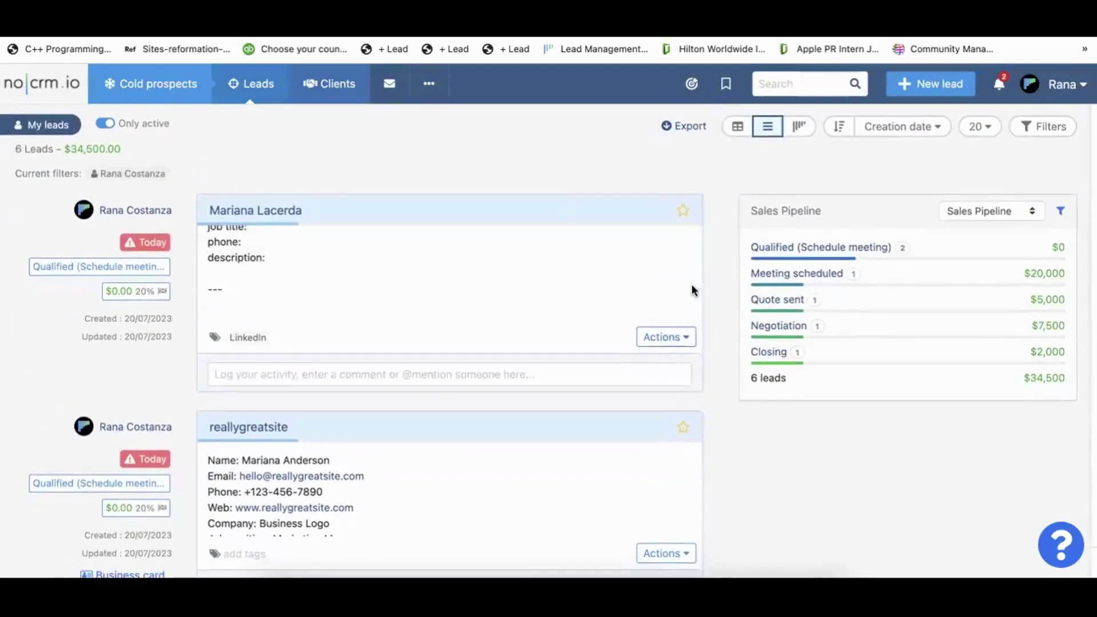
Display the leads as a compact table and select all of them for bulk actions.
left_click(737, 127)
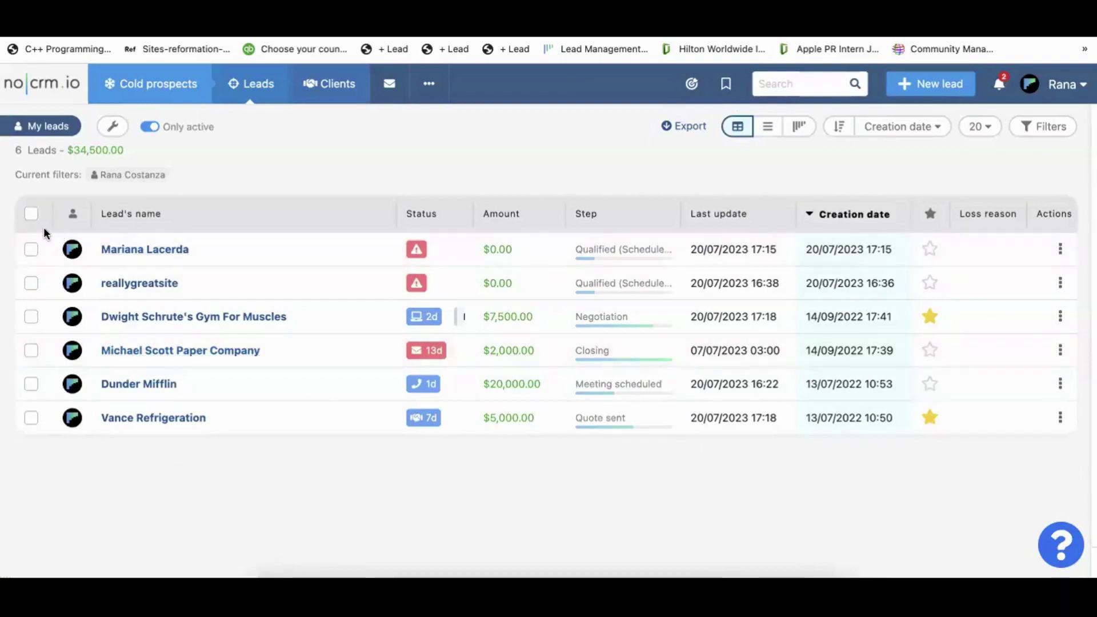
left_click(31, 249)
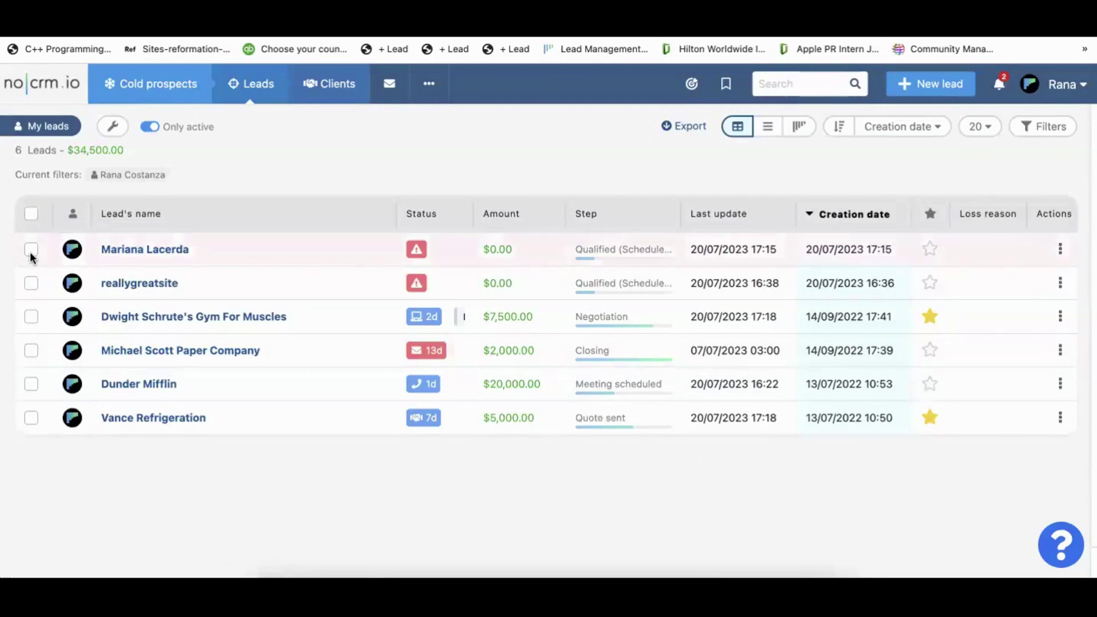
left_click(31, 282)
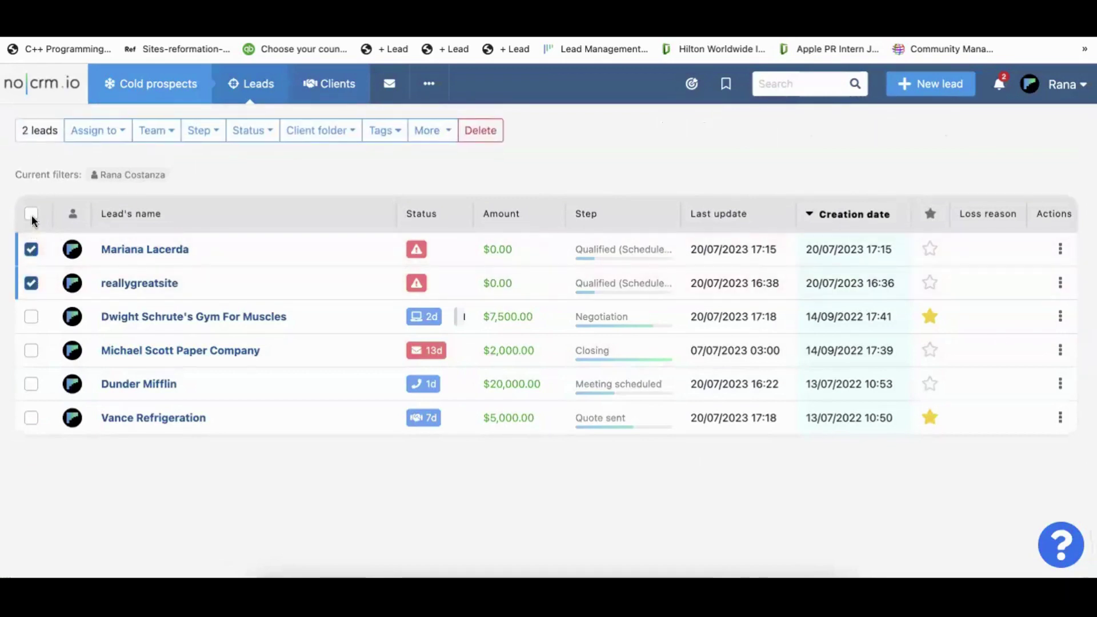
left_click(32, 215)
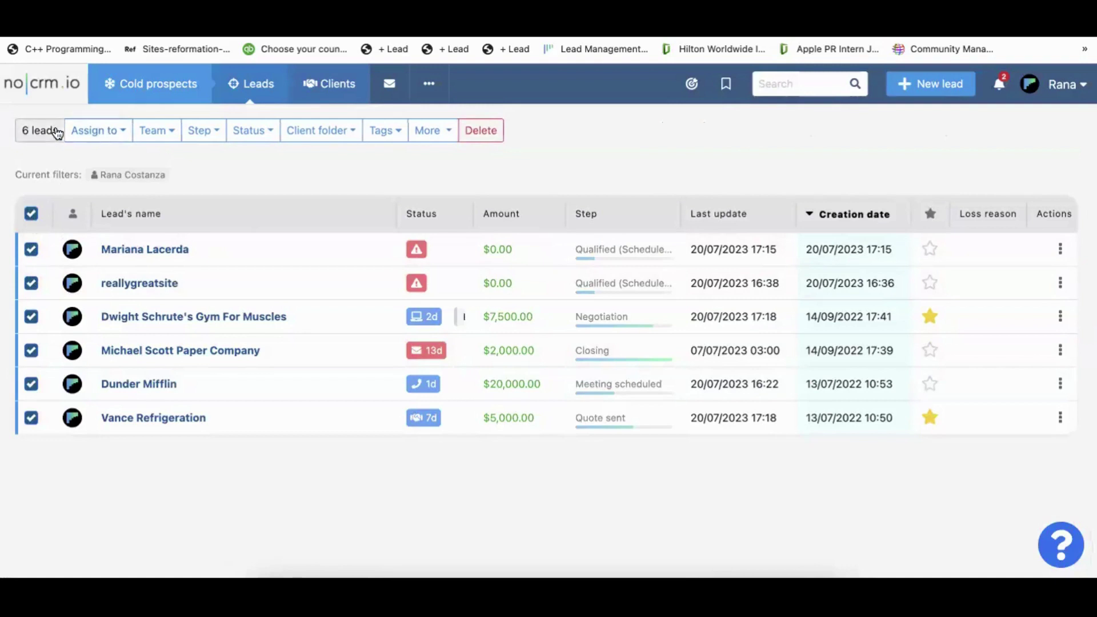
Review the bulk options for assigning leads and changing team, step and status, and clear the lead selection without applying any.
left_click(119, 136)
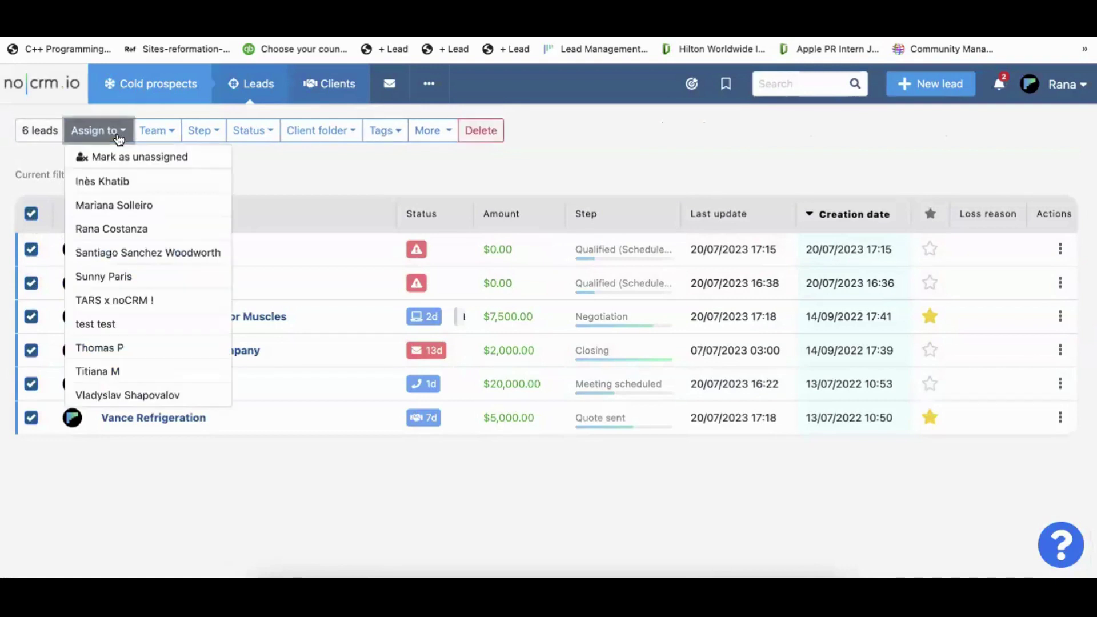
left_click(153, 132)
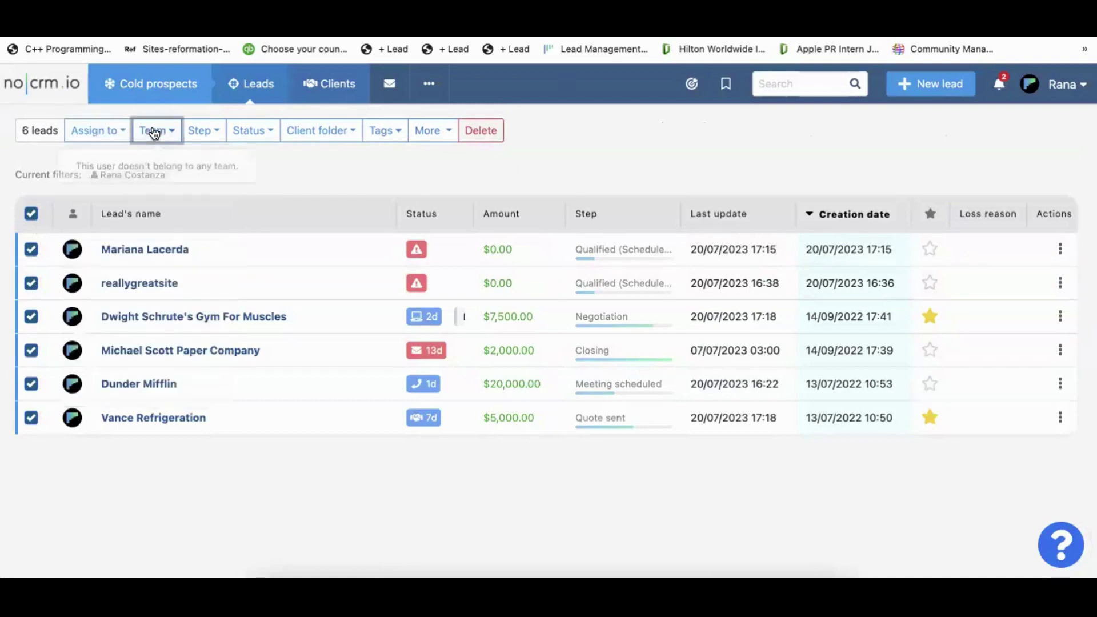
left_click(196, 131)
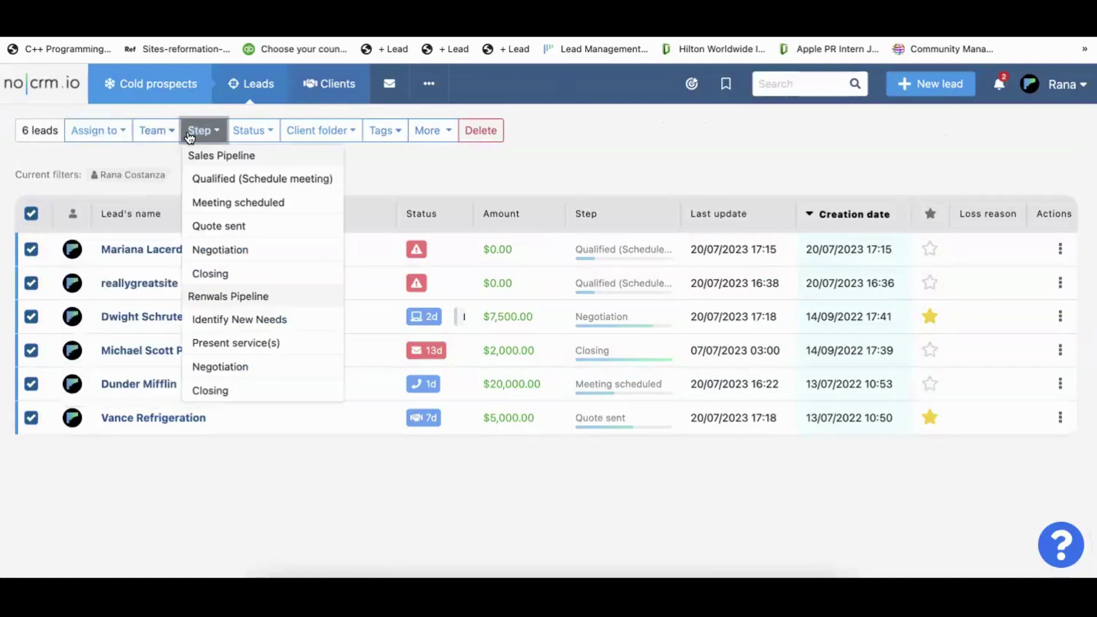
left_click(245, 137)
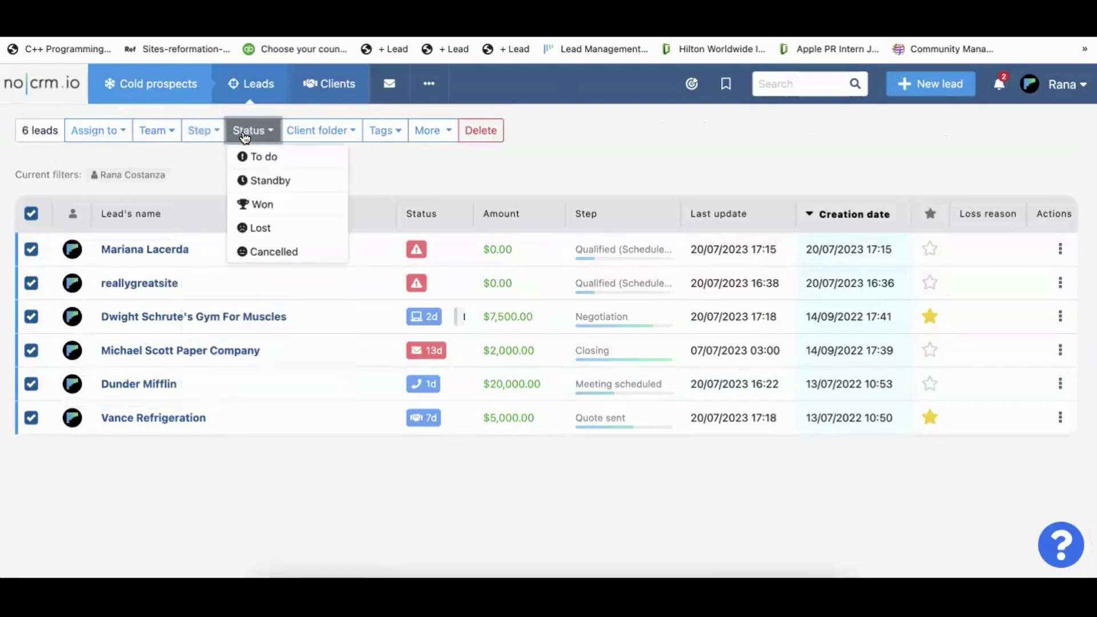
left_click(430, 143)
left_click(31, 214)
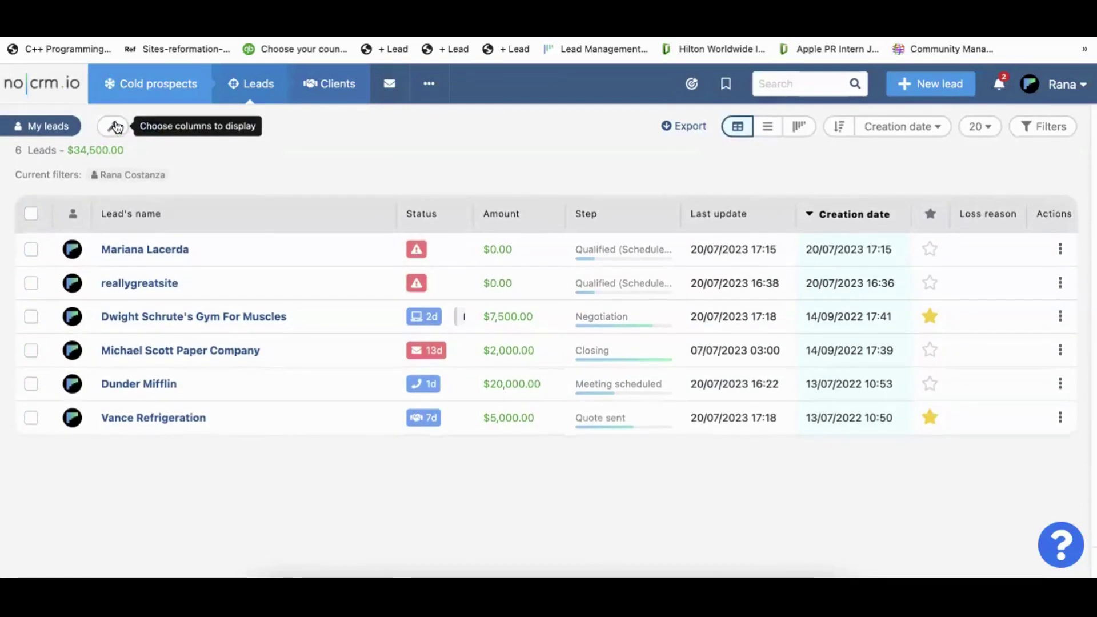
Open the table's column chooser and review the properties and categories available as columns.
left_click(116, 127)
left_click(119, 128)
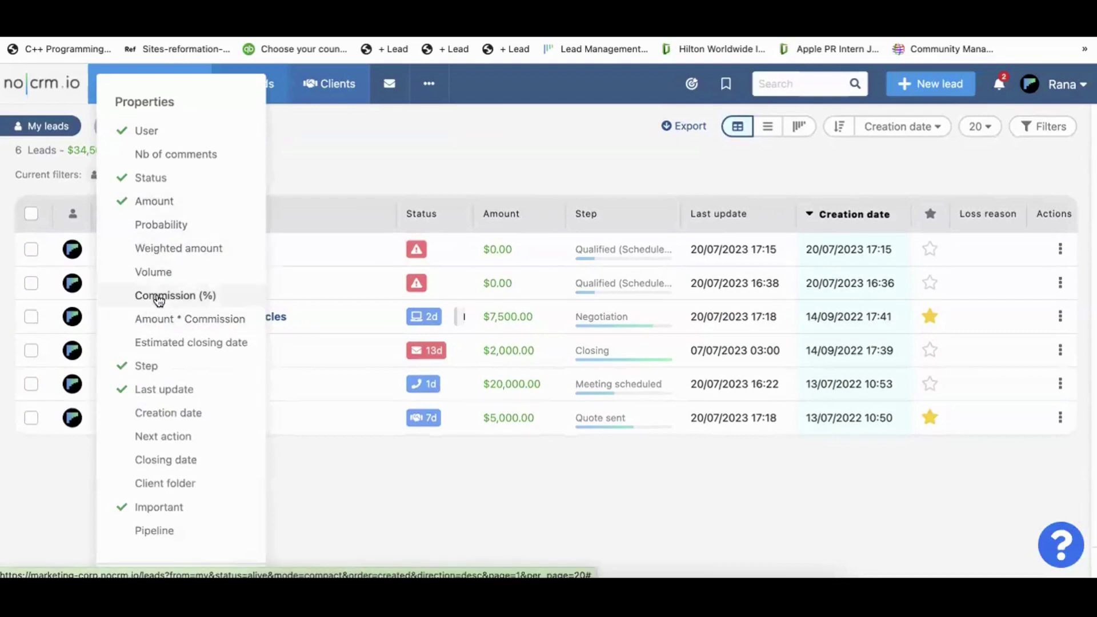
scroll(159, 297, "down", 2)
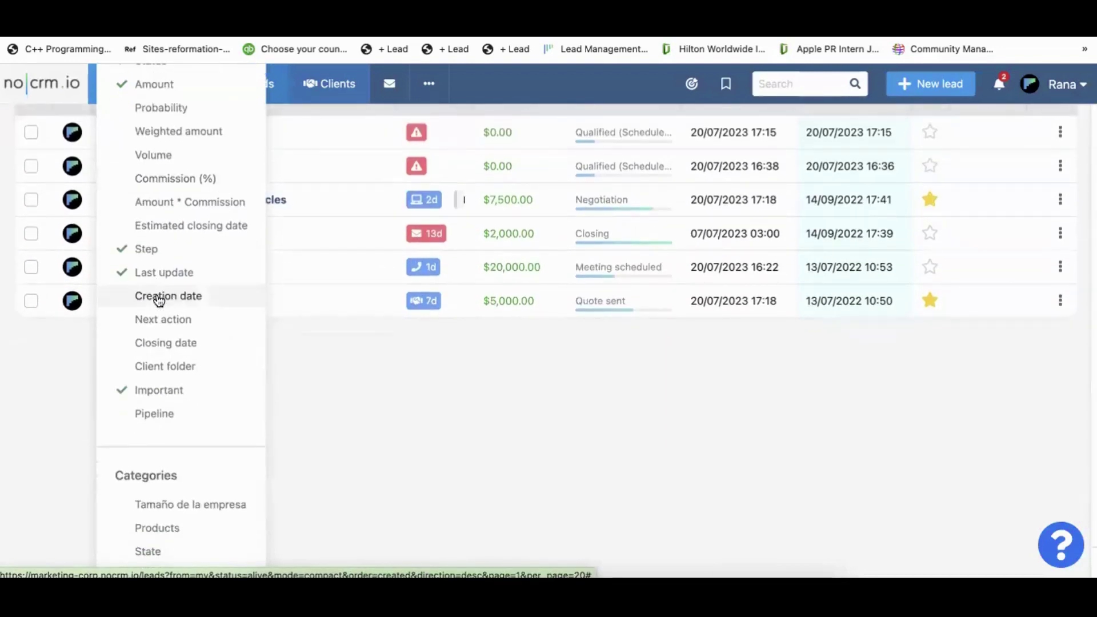
scroll(158, 298, "down", 1)
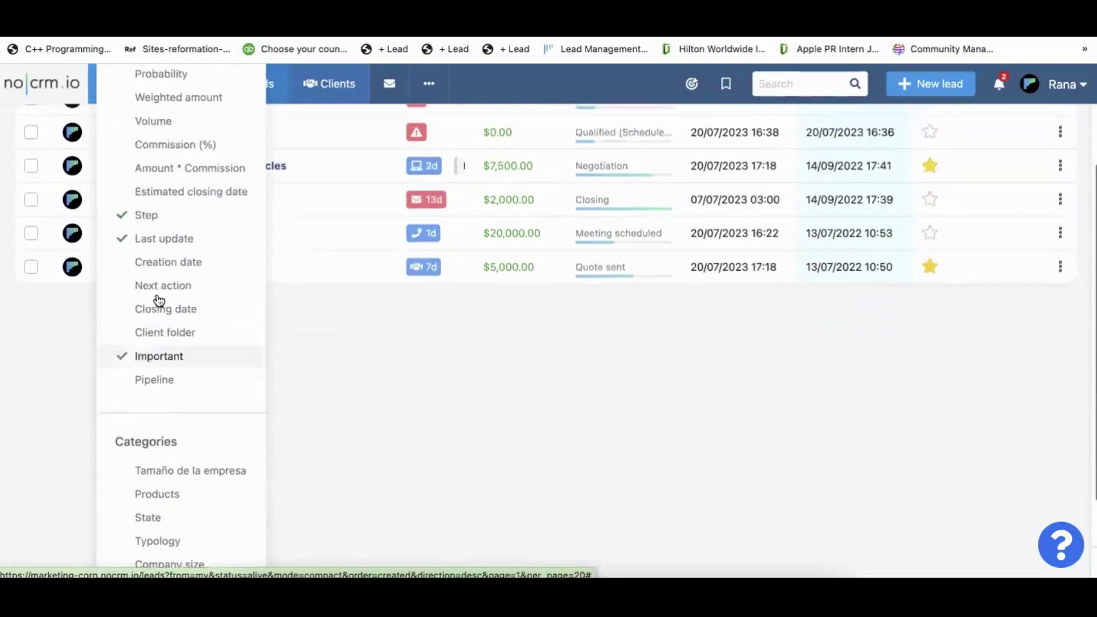
scroll(159, 301, "up", 1)
scroll(153, 274, "up", 1)
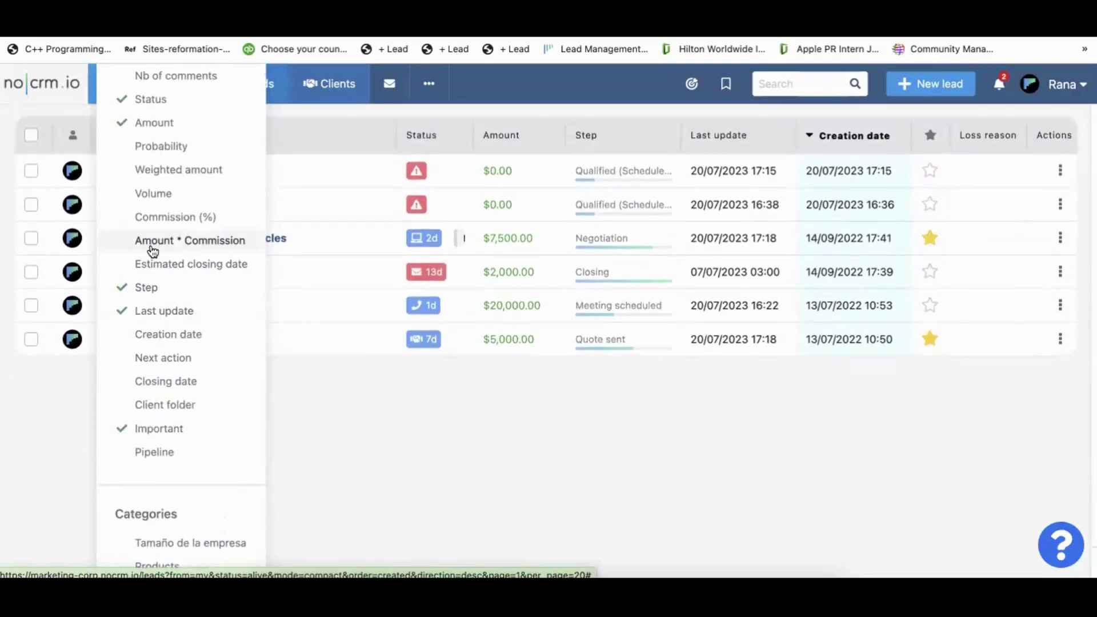
scroll(172, 430, "down", 5)
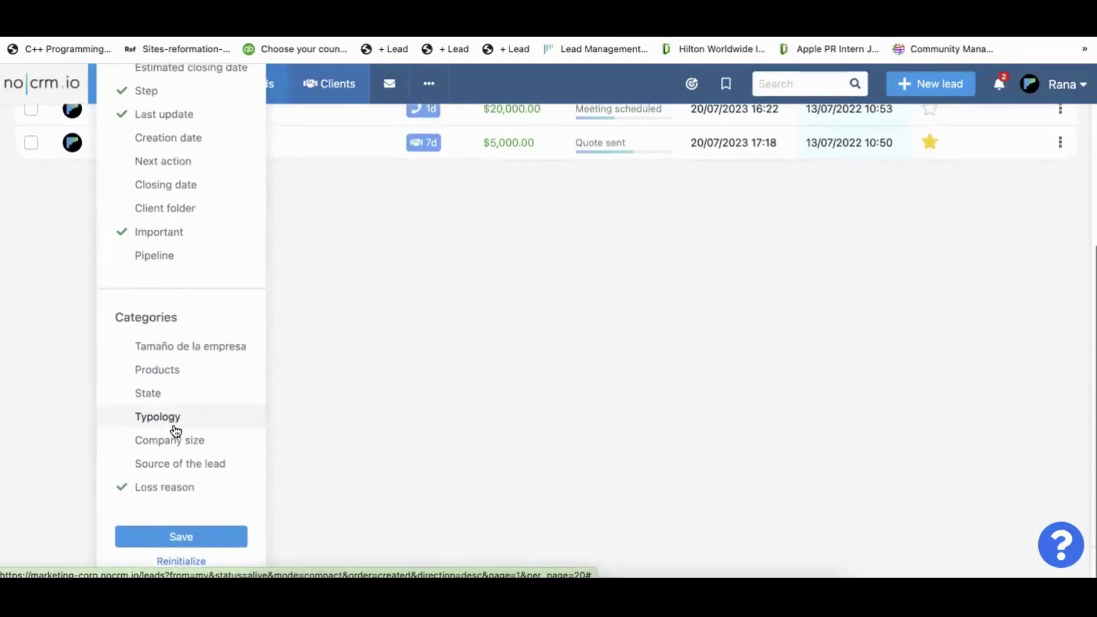
Leave the column chooser and look over the lead filters for owner, status, tags and step without changing any.
scroll(176, 430, "up", 7)
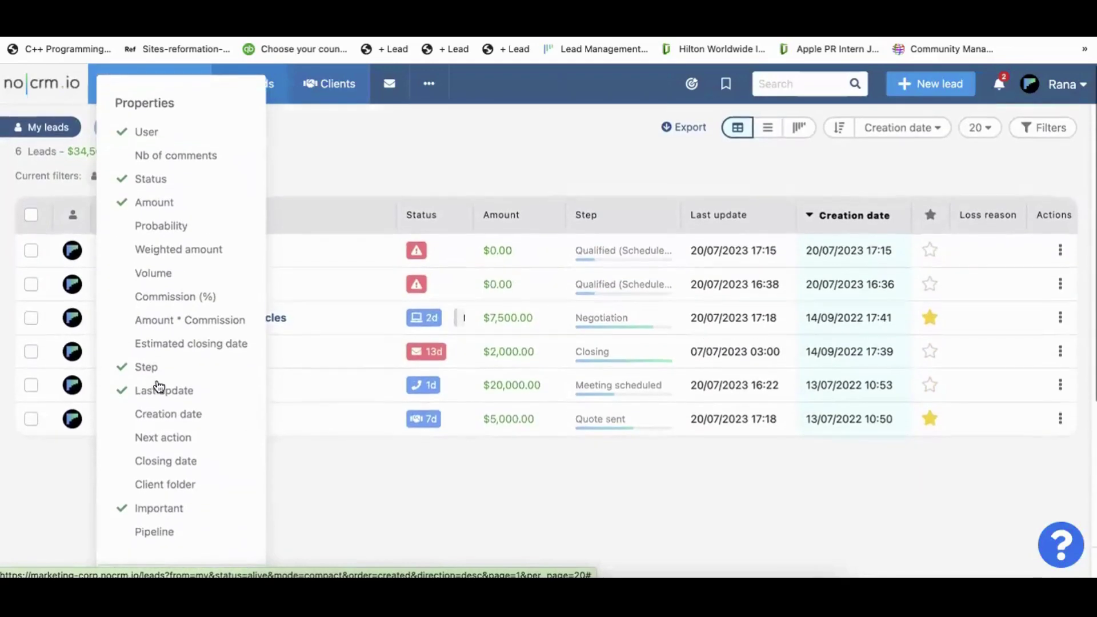
left_click(708, 176)
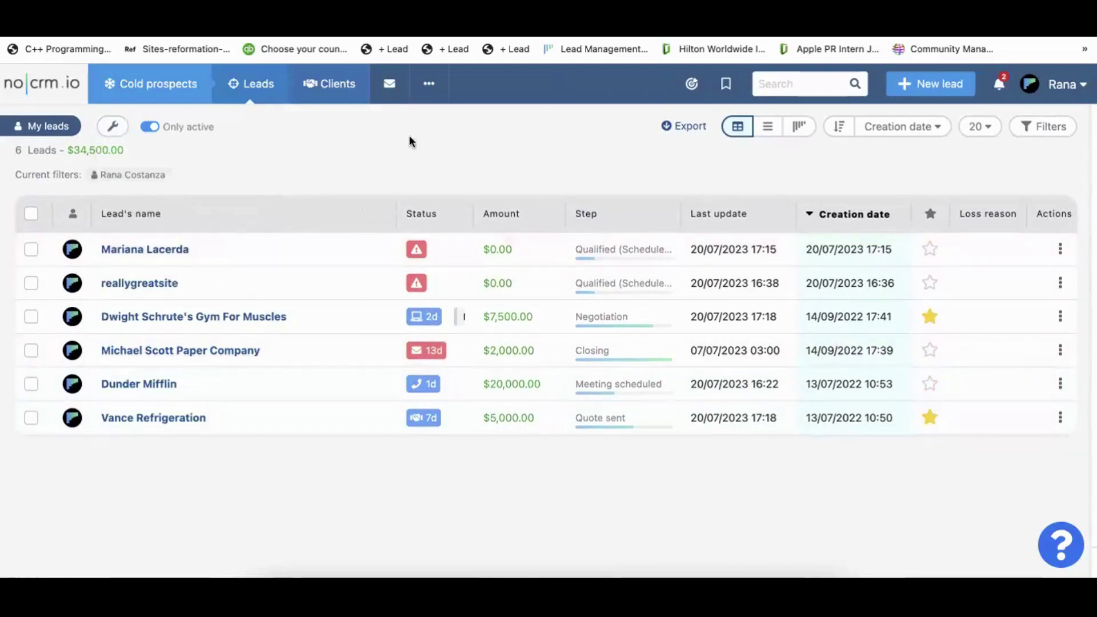
left_click(1060, 128)
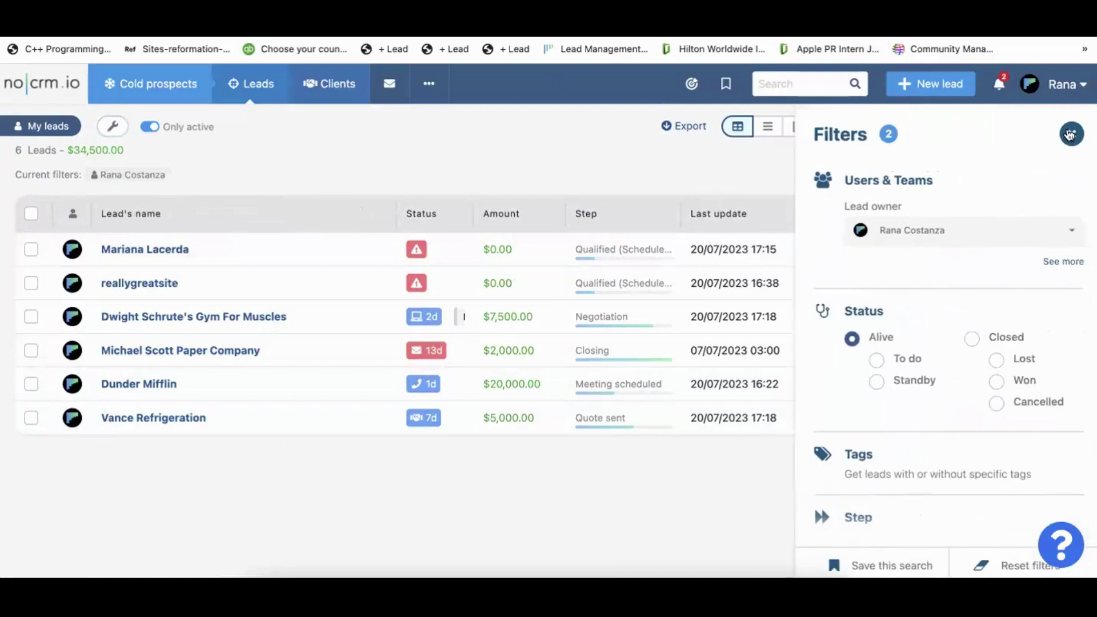
left_click(1064, 134)
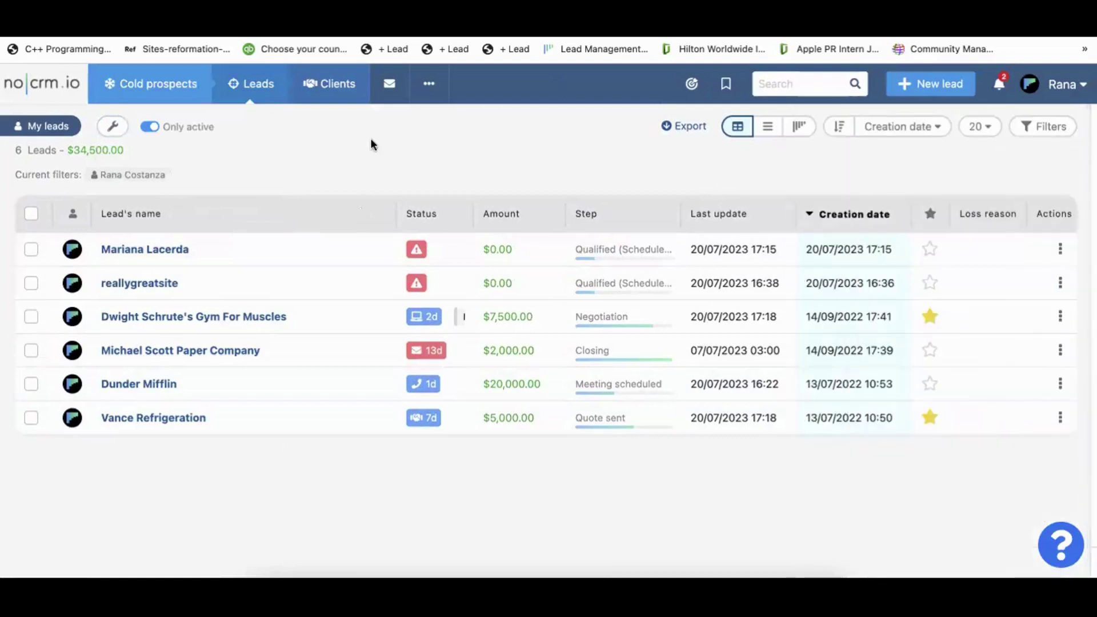
Reopen the table's column chooser to check the category columns such as Loss reason, and close it without changing the selection.
left_click(113, 126)
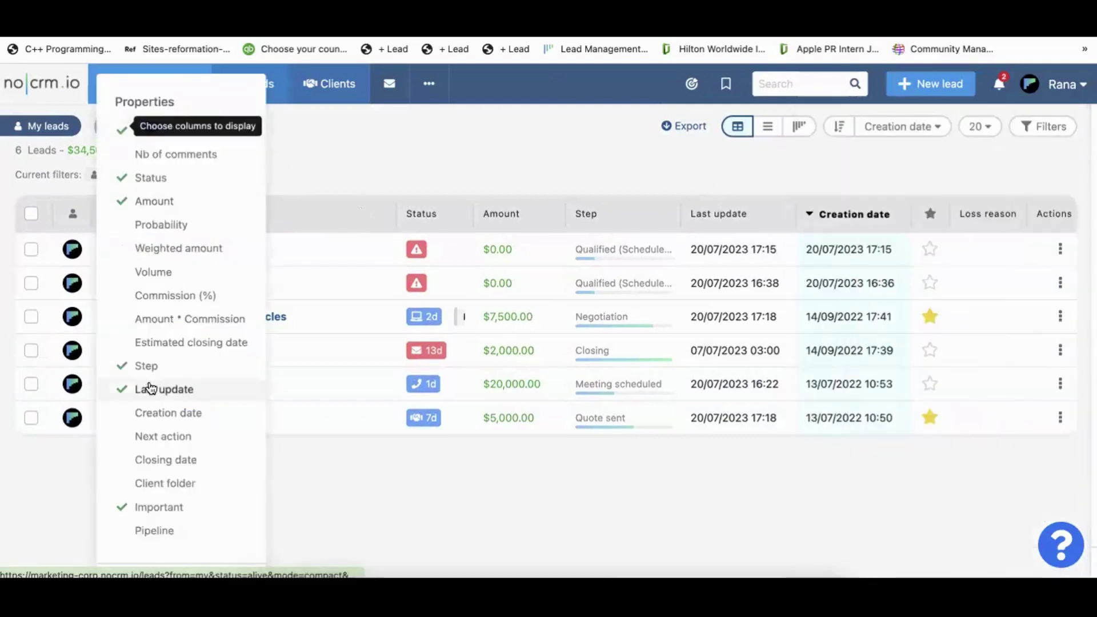
scroll(151, 388, "down", 5)
scroll(152, 389, "down", 3)
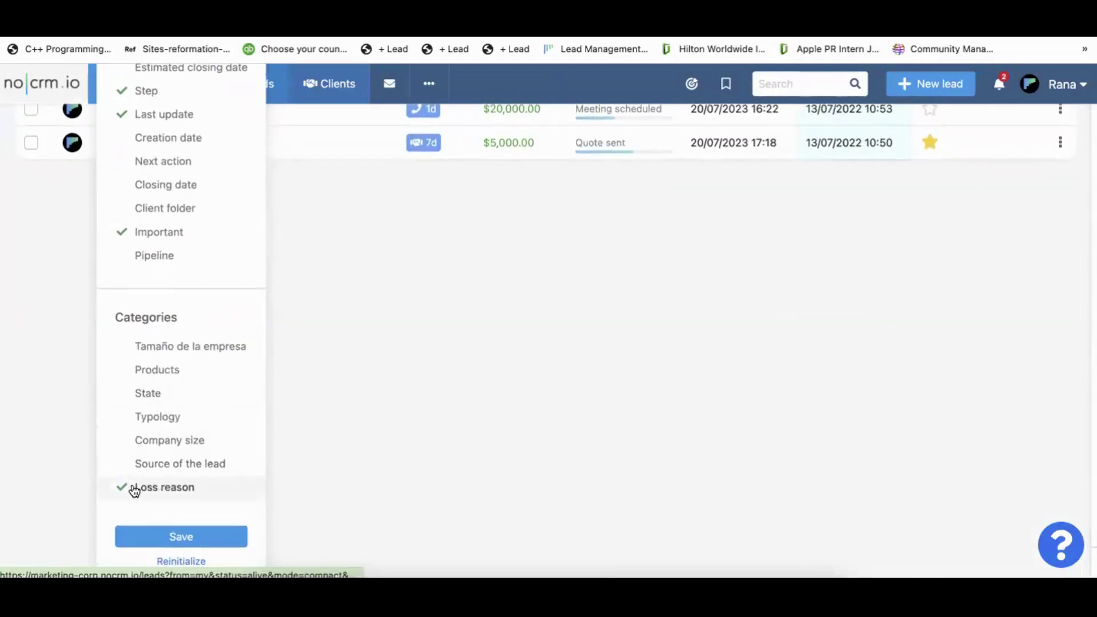
left_click(428, 335)
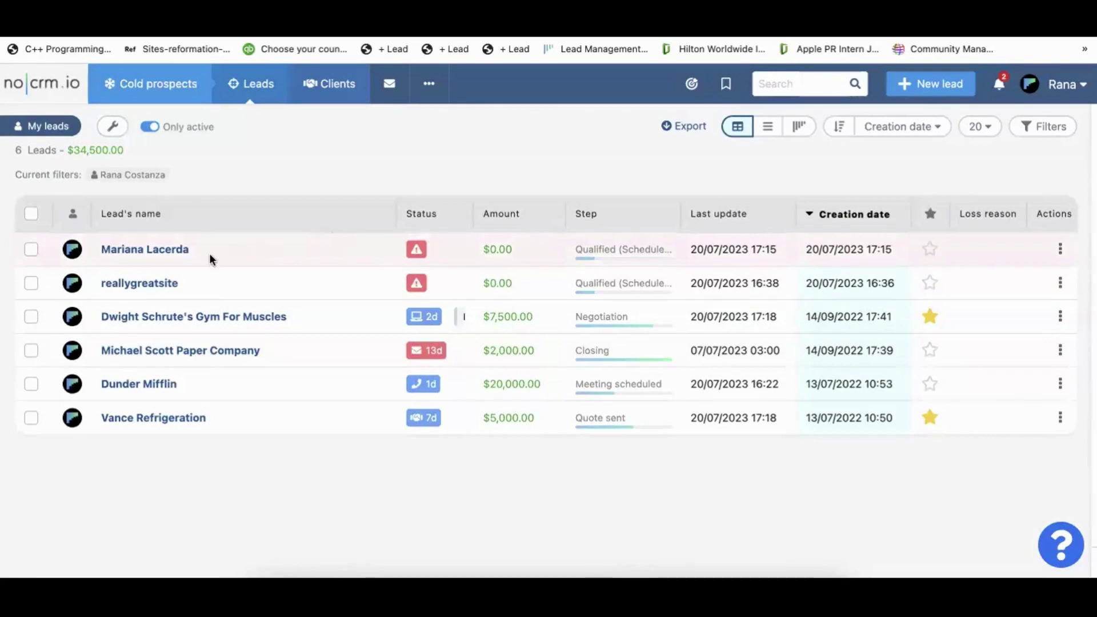
Open the Vance Refrigeration lead and change its planned activity to Qualification Call, keeping it on standby until 27/07/2023.
left_click(167, 419)
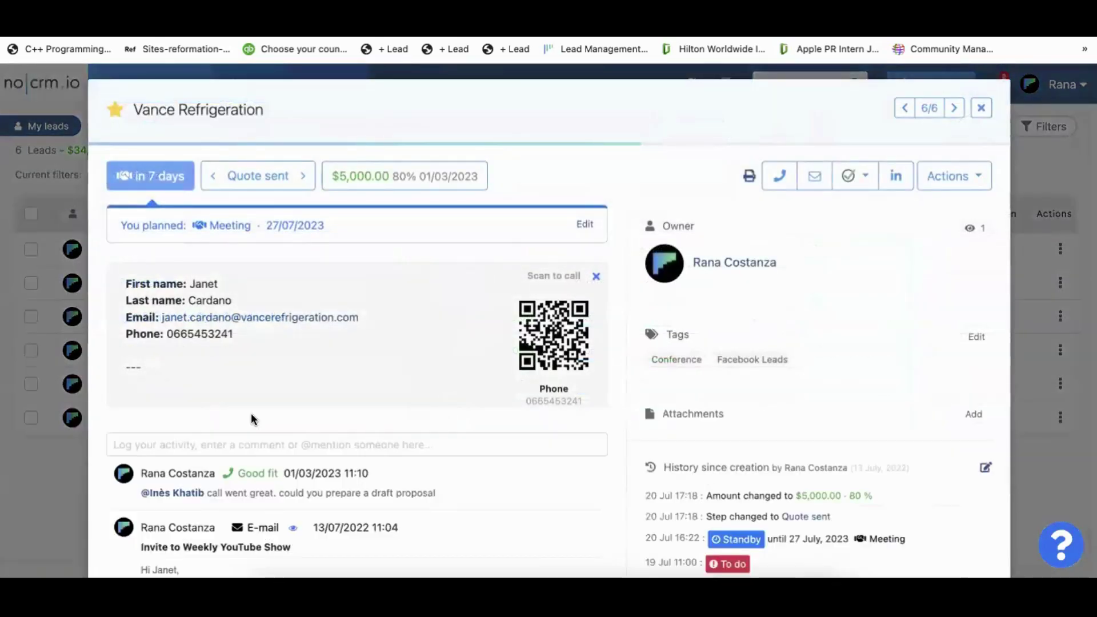
left_click(242, 449)
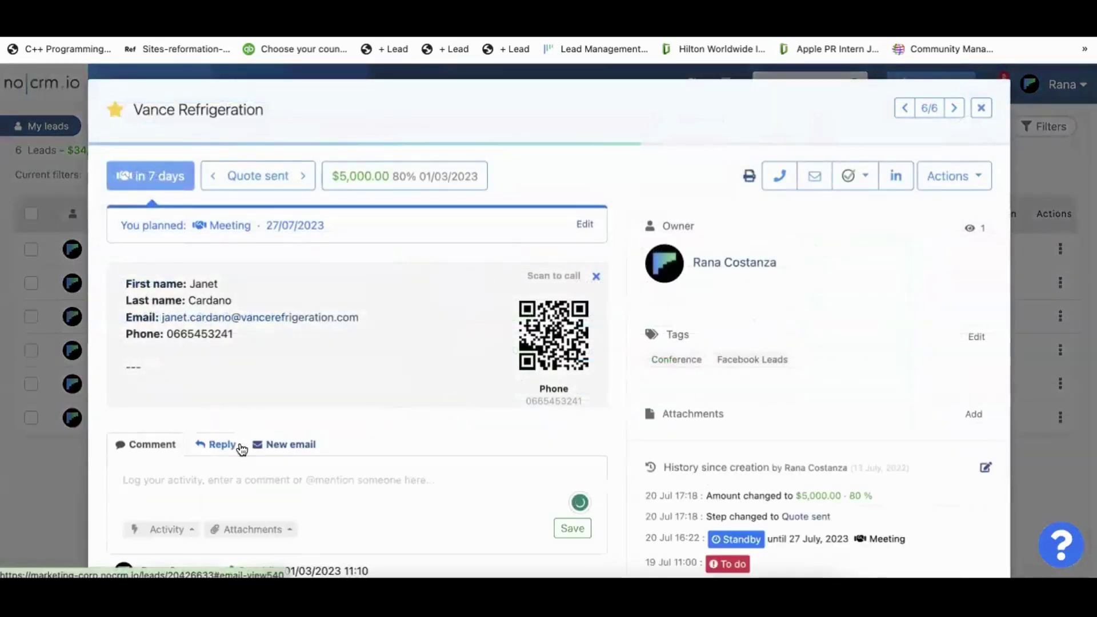
left_click(150, 179)
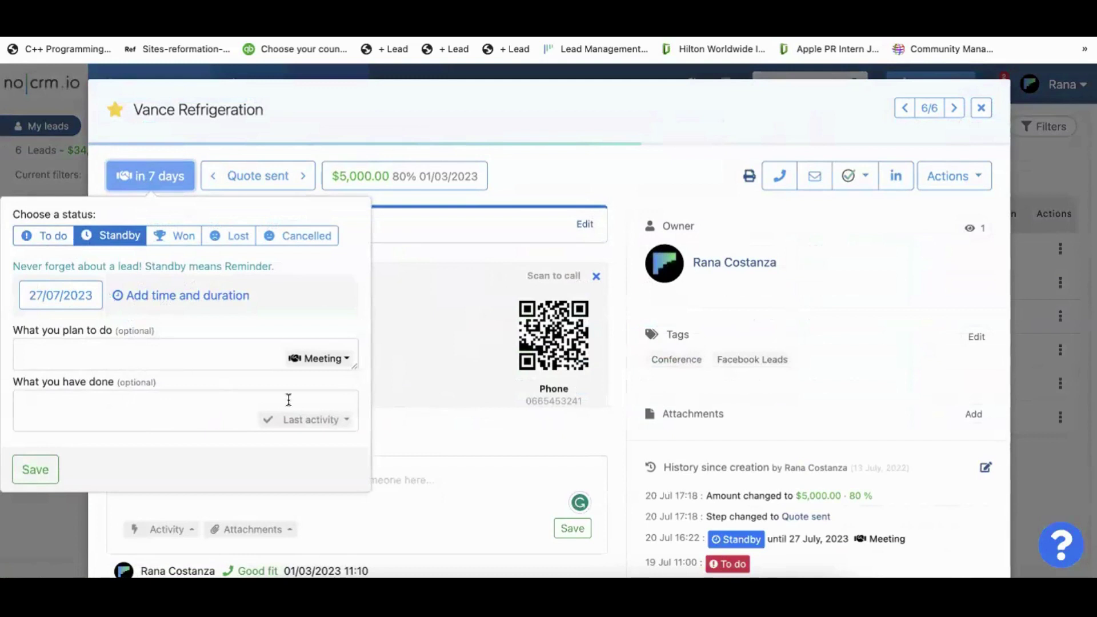
left_click(307, 360)
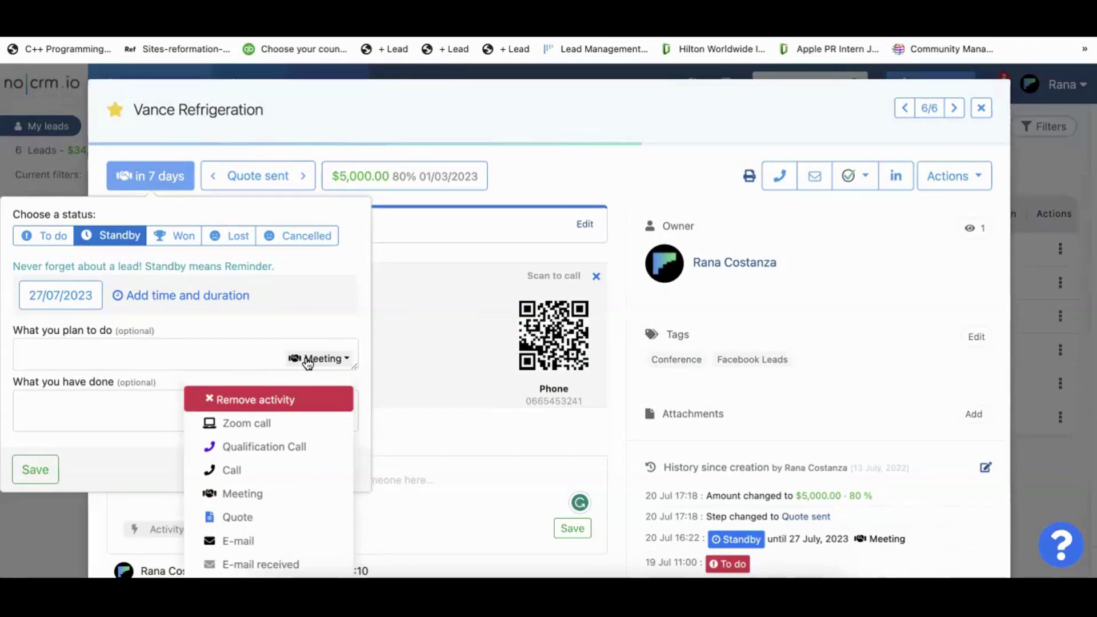
left_click(256, 449)
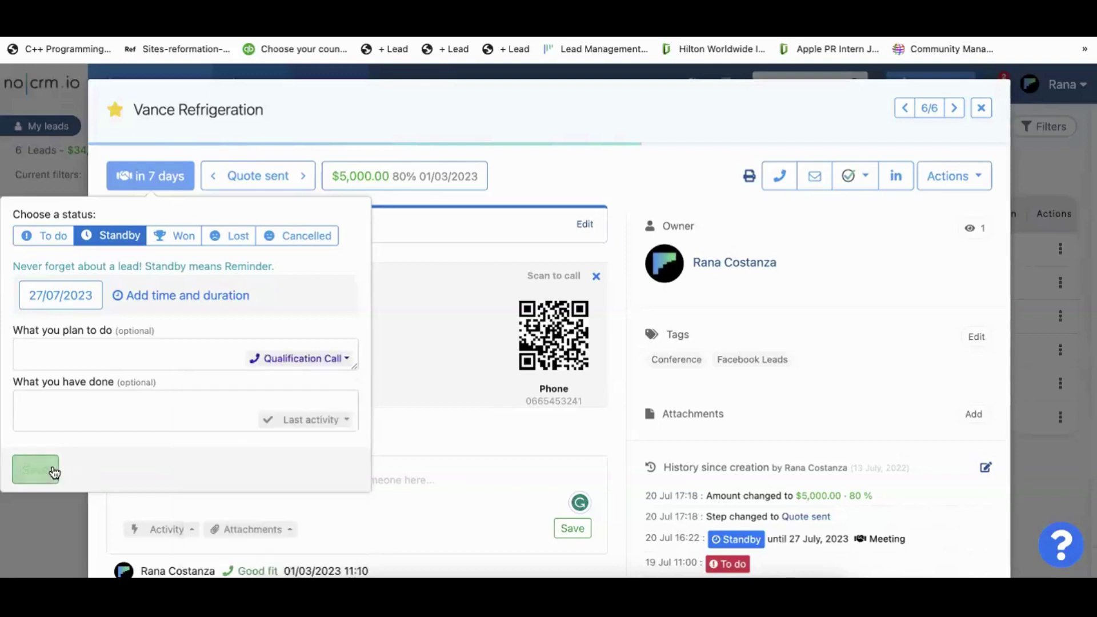
left_click(36, 469)
Change the Vance Refrigeration lead's status to To do and log the planned qualification call as Bad fit.
left_click(152, 182)
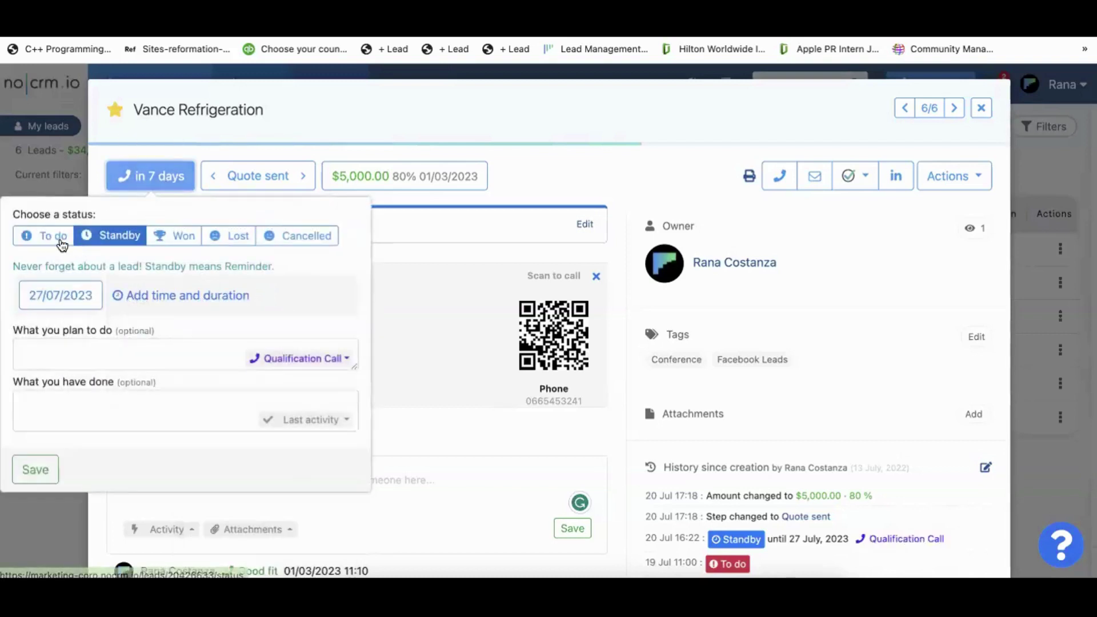
left_click(51, 235)
left_click(54, 350)
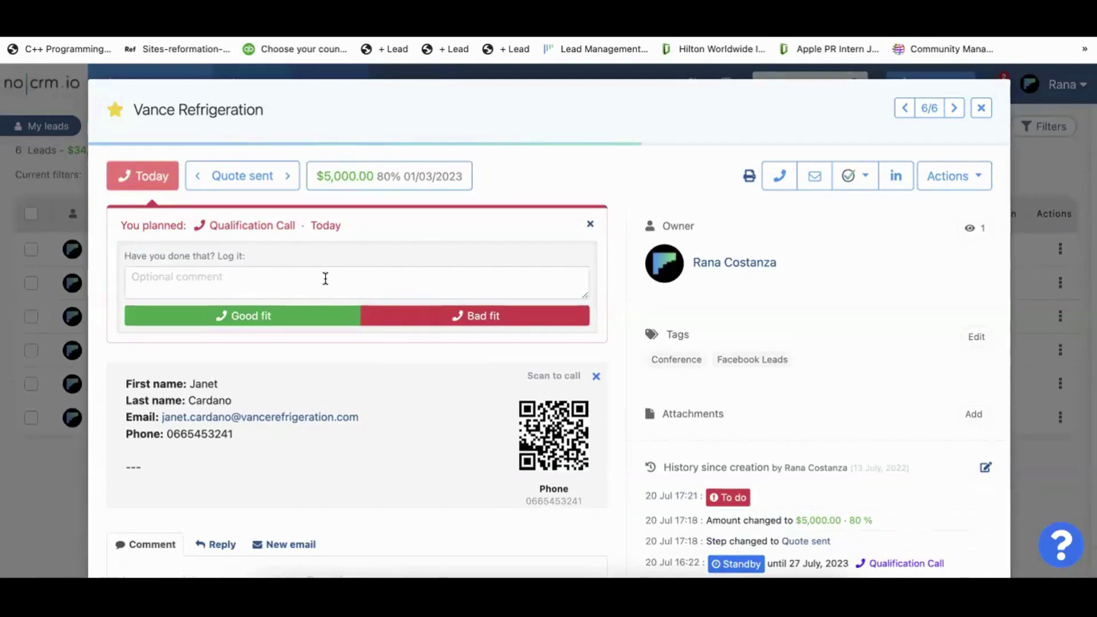
left_click(393, 322)
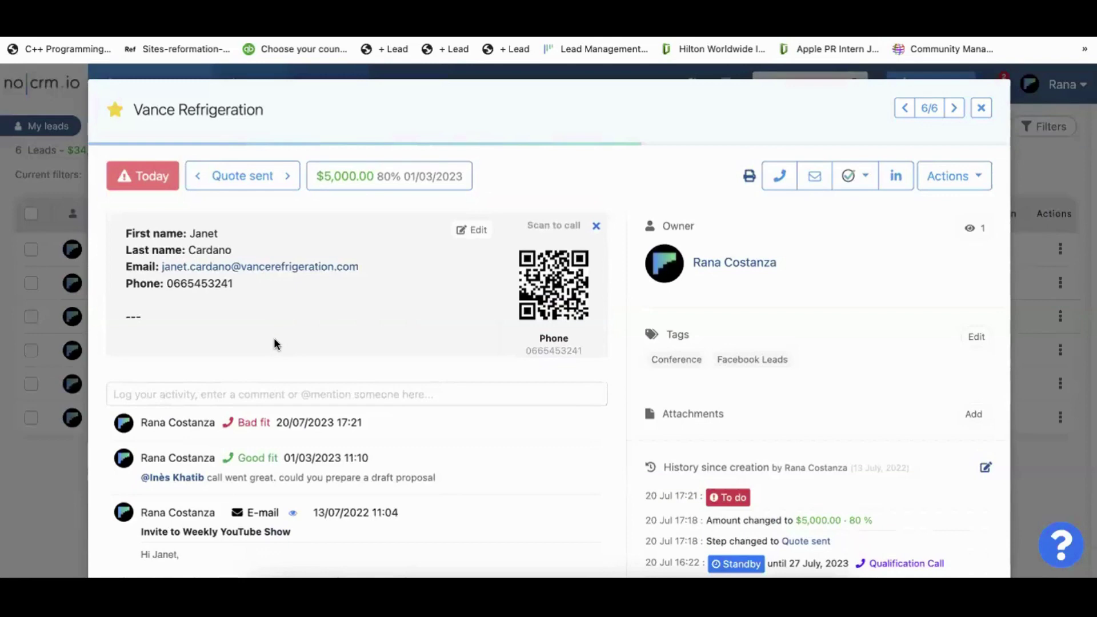
Examine the lead's logged activity and its To do and Standby status options, and leave the status unchanged.
scroll(273, 338, "down", 1)
scroll(232, 255, "up", 1)
left_click(151, 185)
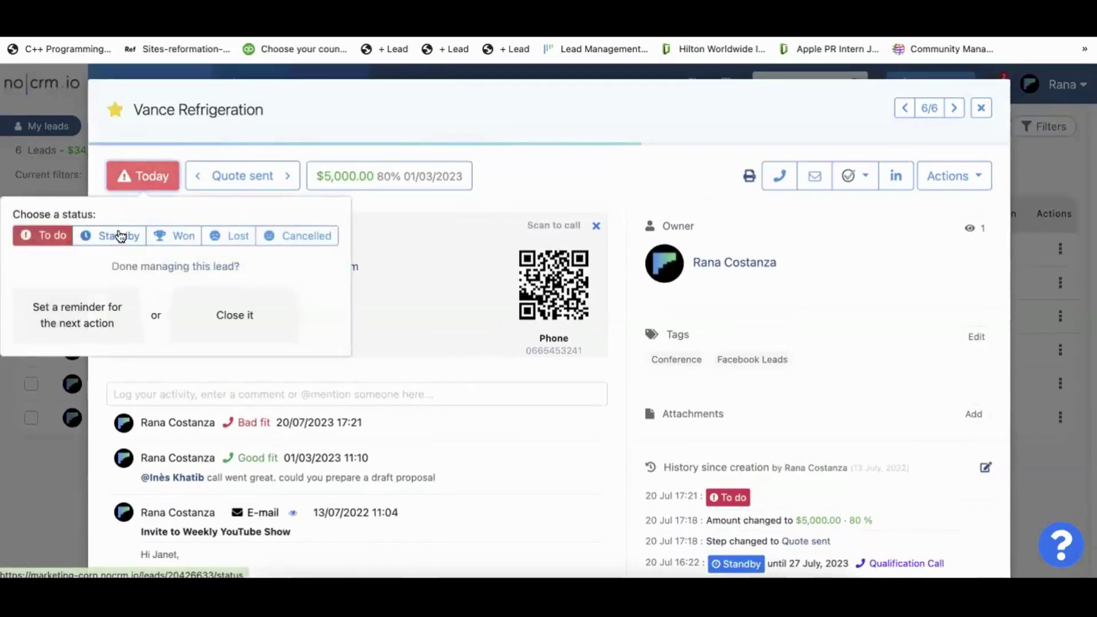
left_click(95, 236)
left_click(53, 236)
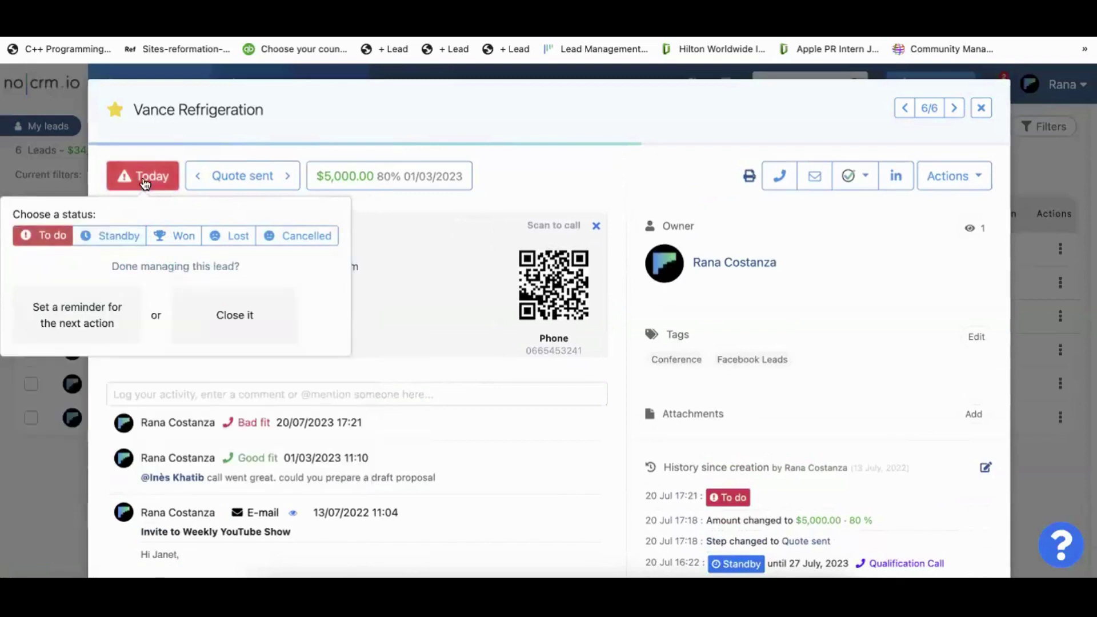
left_click(193, 214)
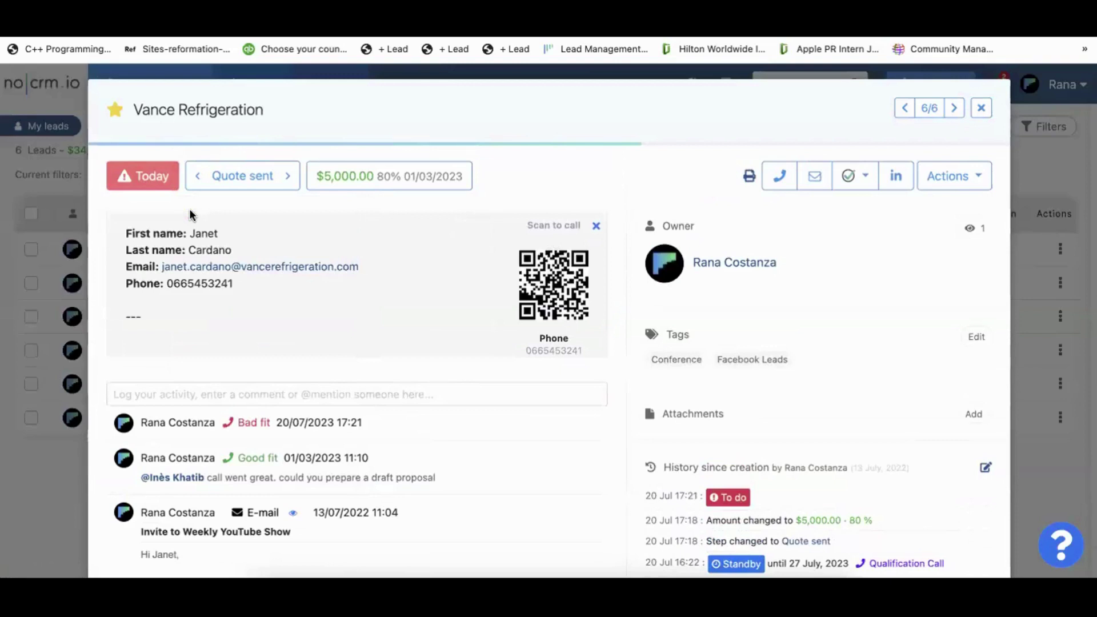
Log an Answered call on the lead with a comment about bringing in a colleague tomorrow for tech questions.
left_click(306, 395)
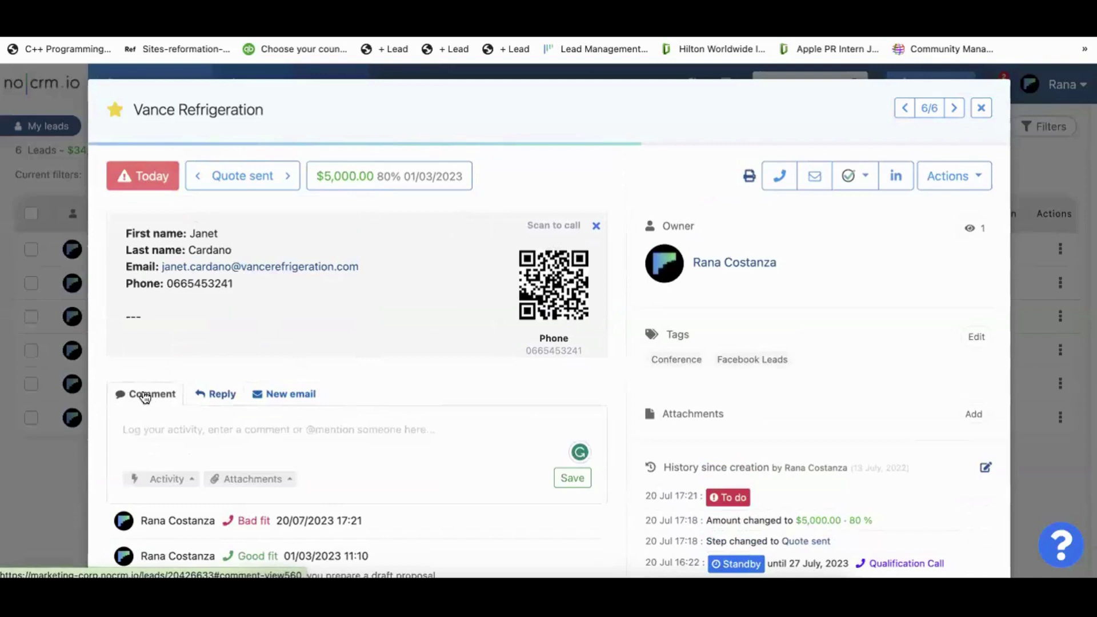
left_click(166, 484)
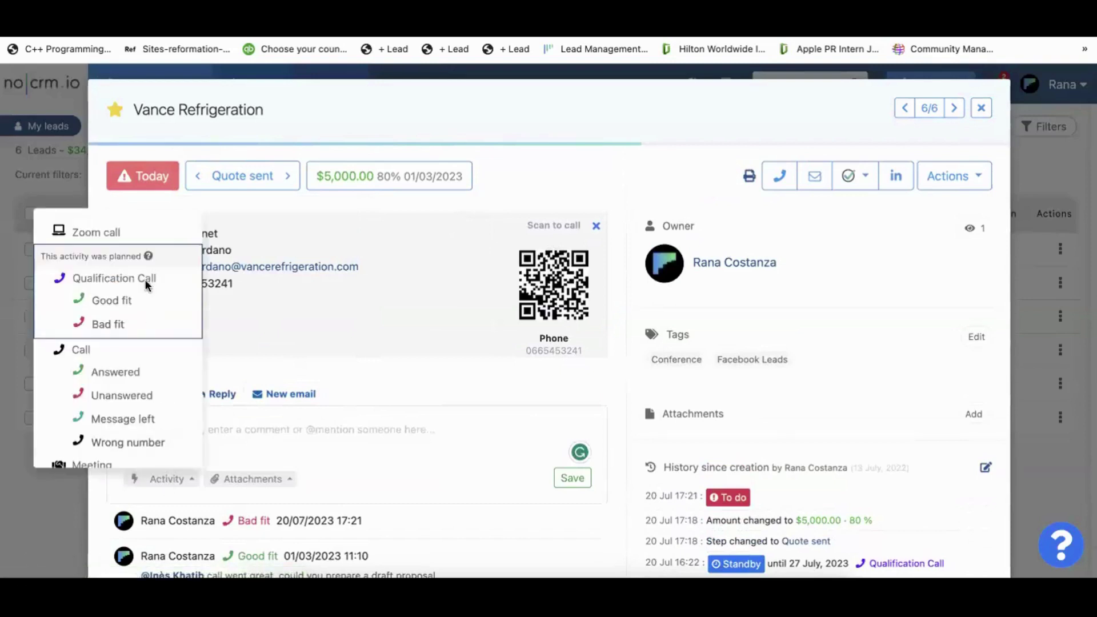
left_click(135, 372)
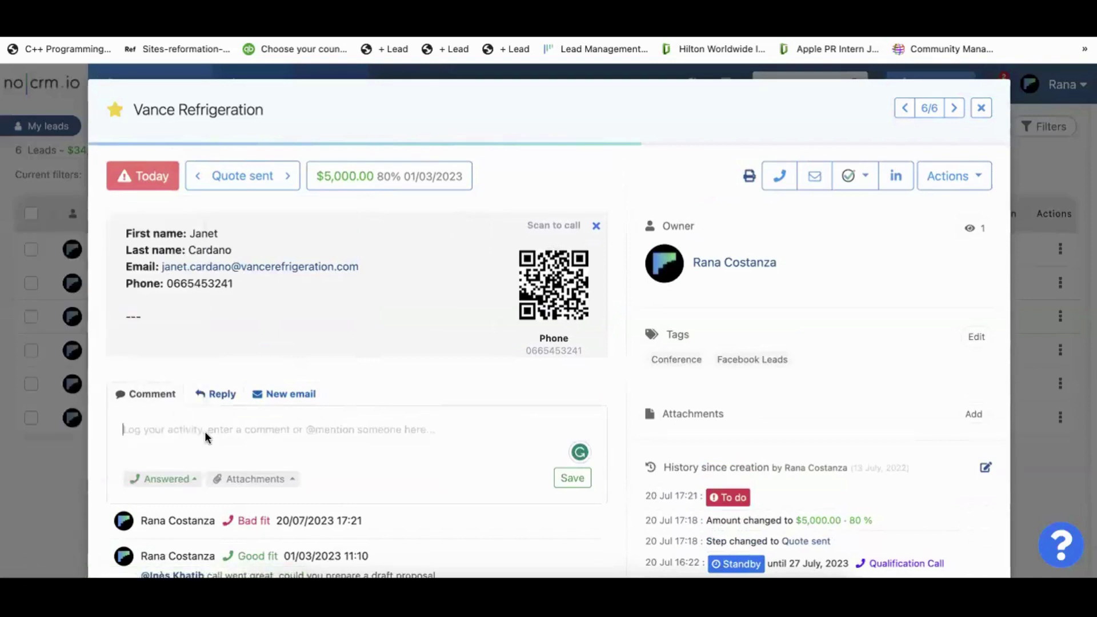
type("wants me to")
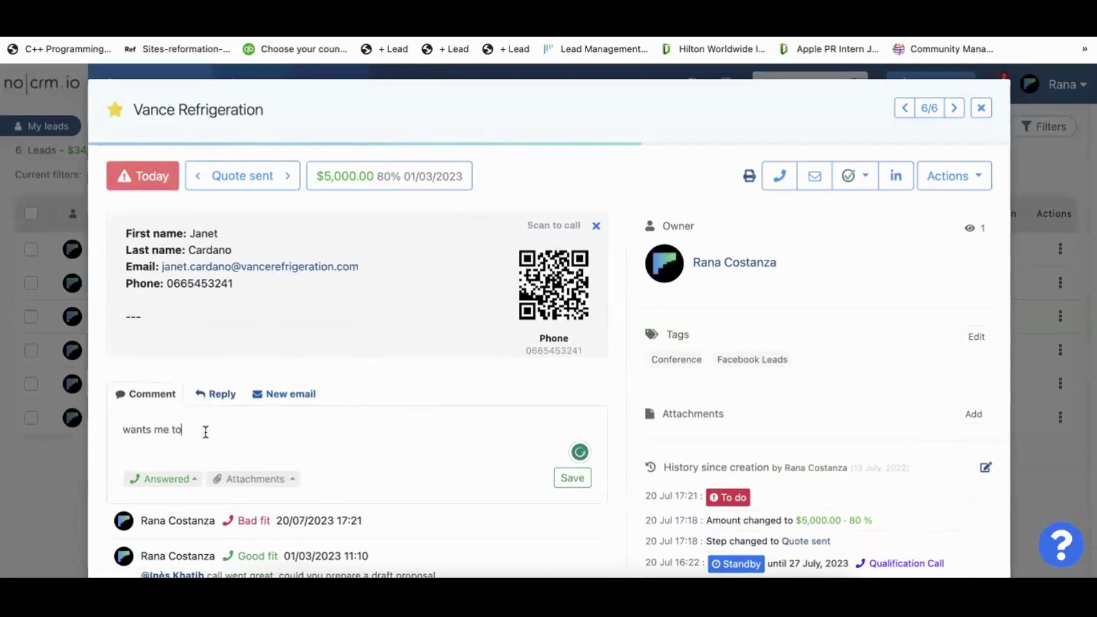
type(" bring in adam tomorrow for tech questions")
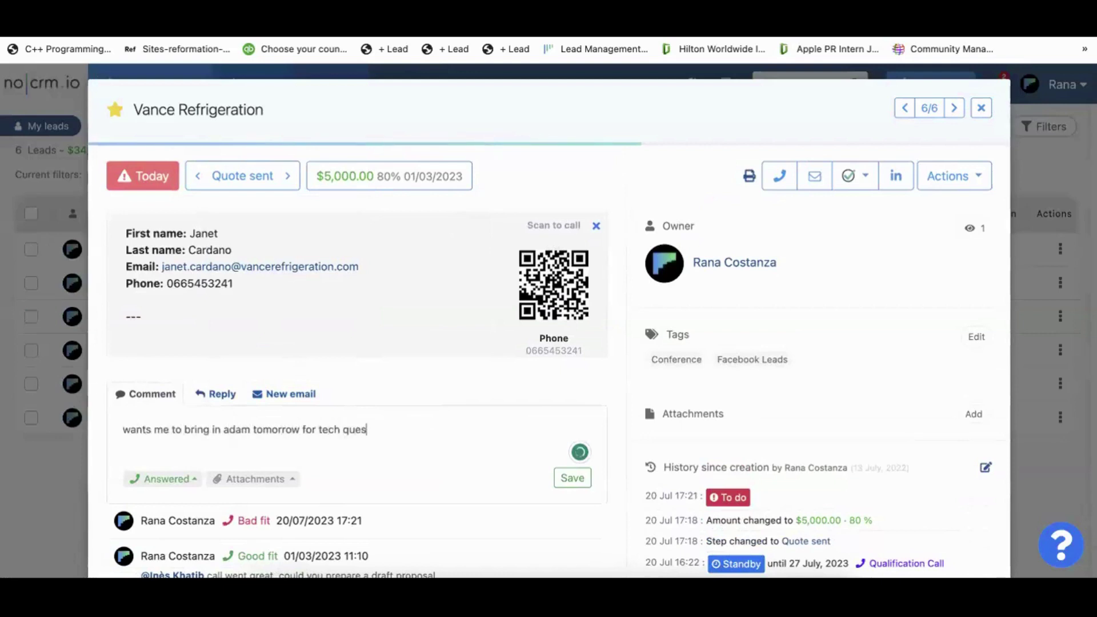
left_click(560, 479)
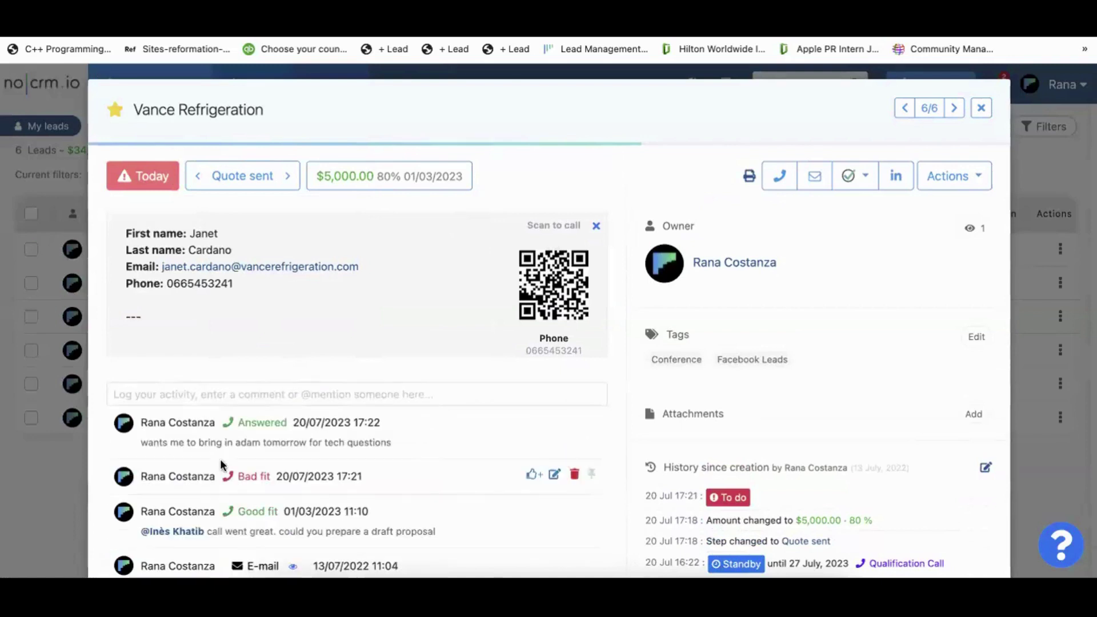
left_click_drag(258, 423, 264, 422)
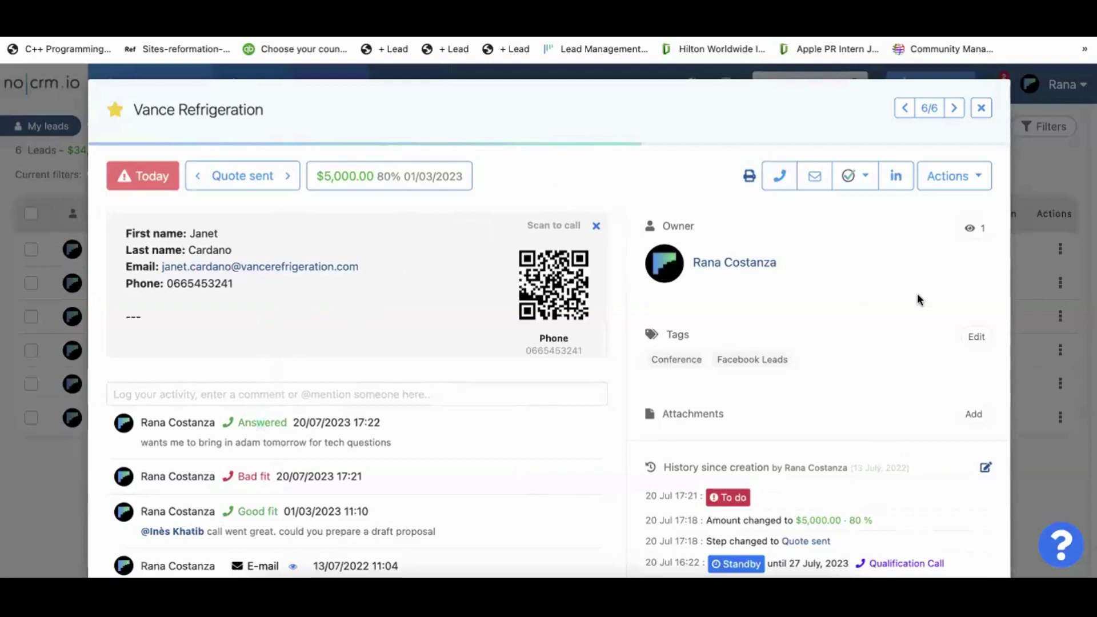
Review the actions available for the lead, including search, qualification and pre-filled message options, and close the lead.
left_click(944, 175)
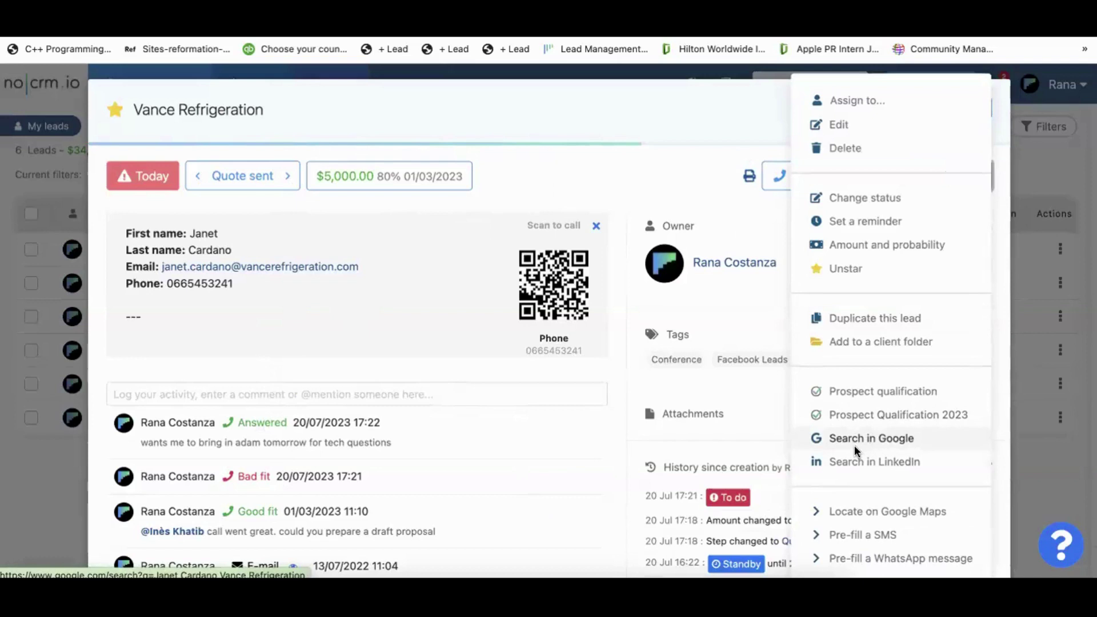
scroll(865, 495, "down", 1)
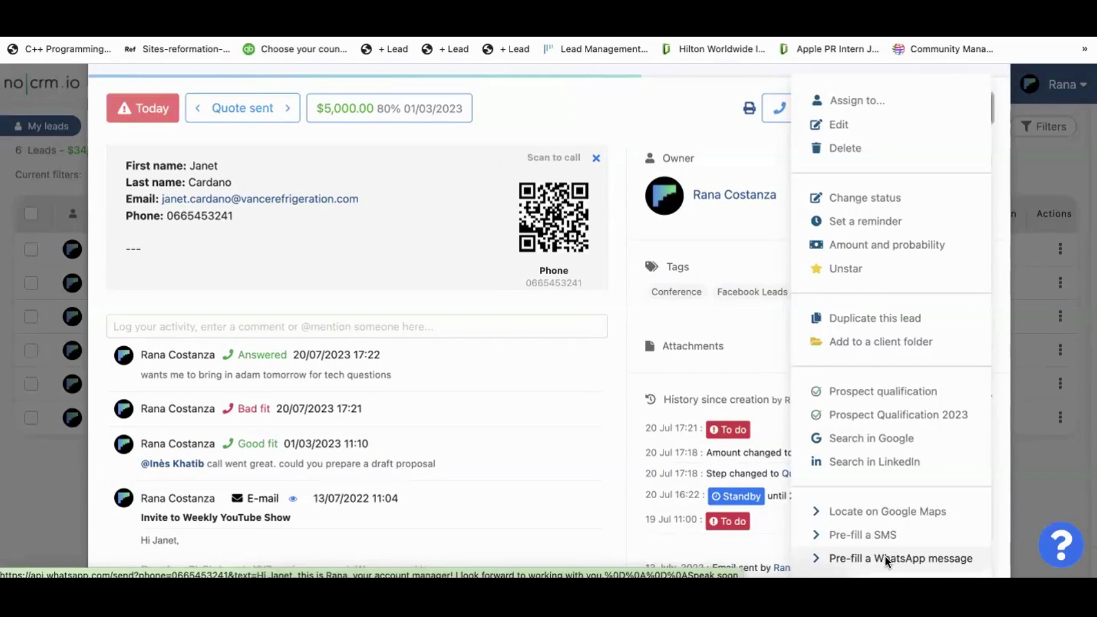
left_click(630, 316)
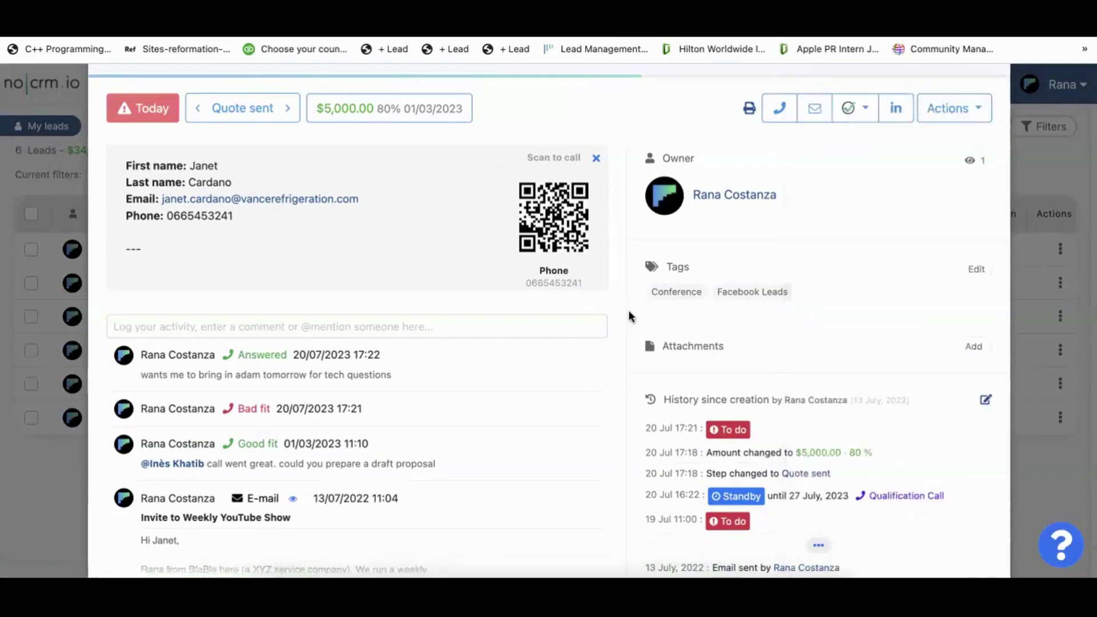
left_click(978, 108)
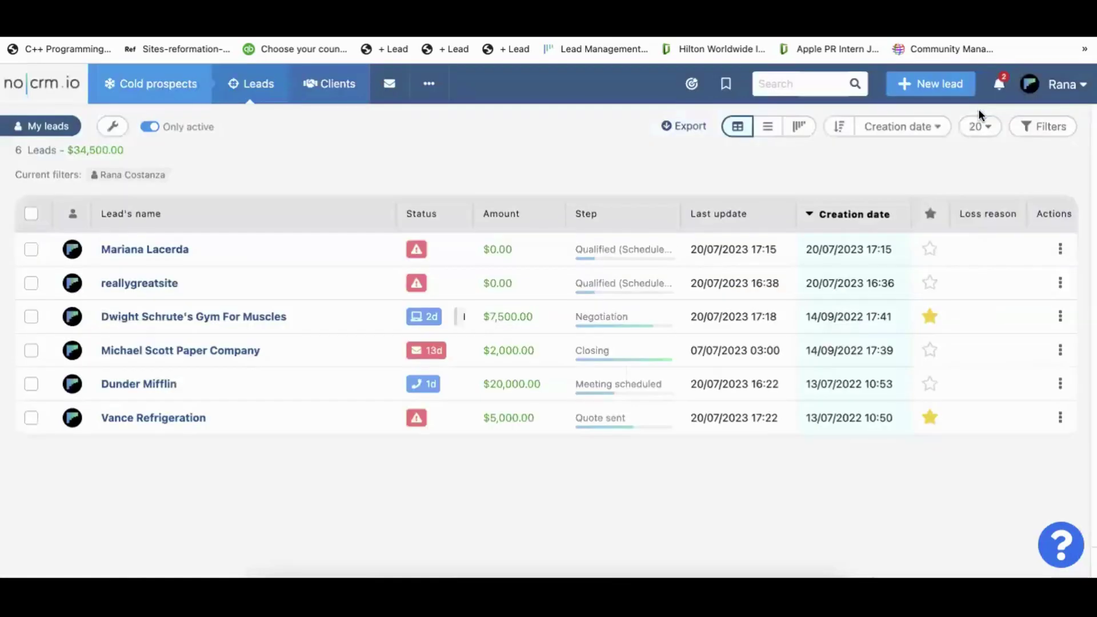
Go to the custom lead actions settings in the admin panel and look through the list of enabled actions.
left_click(1049, 86)
left_click(1023, 165)
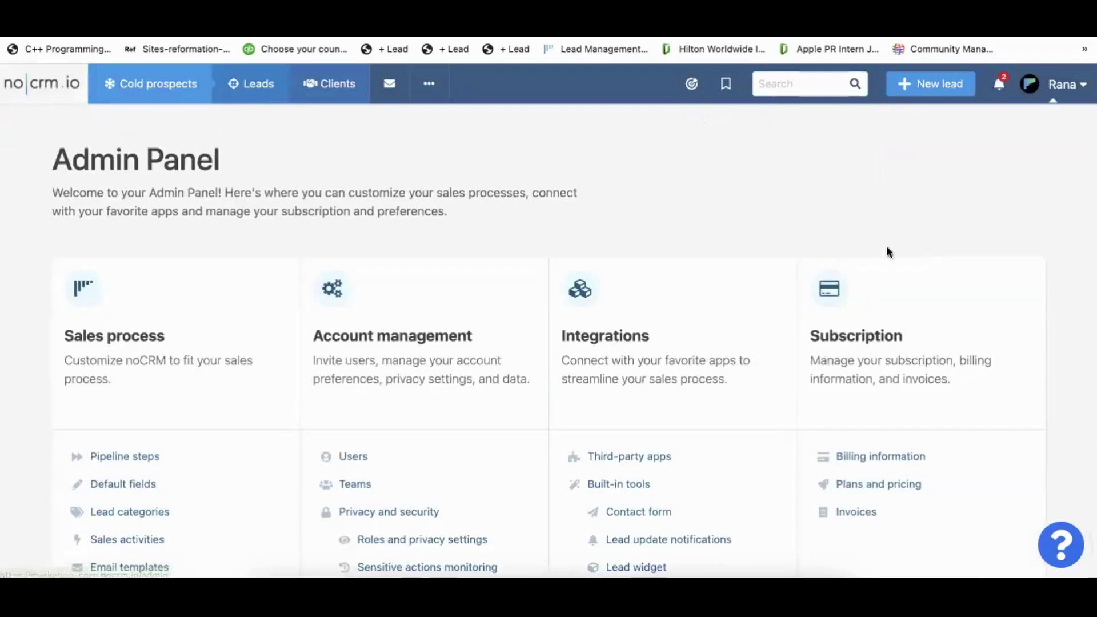
scroll(691, 385, "down", 3)
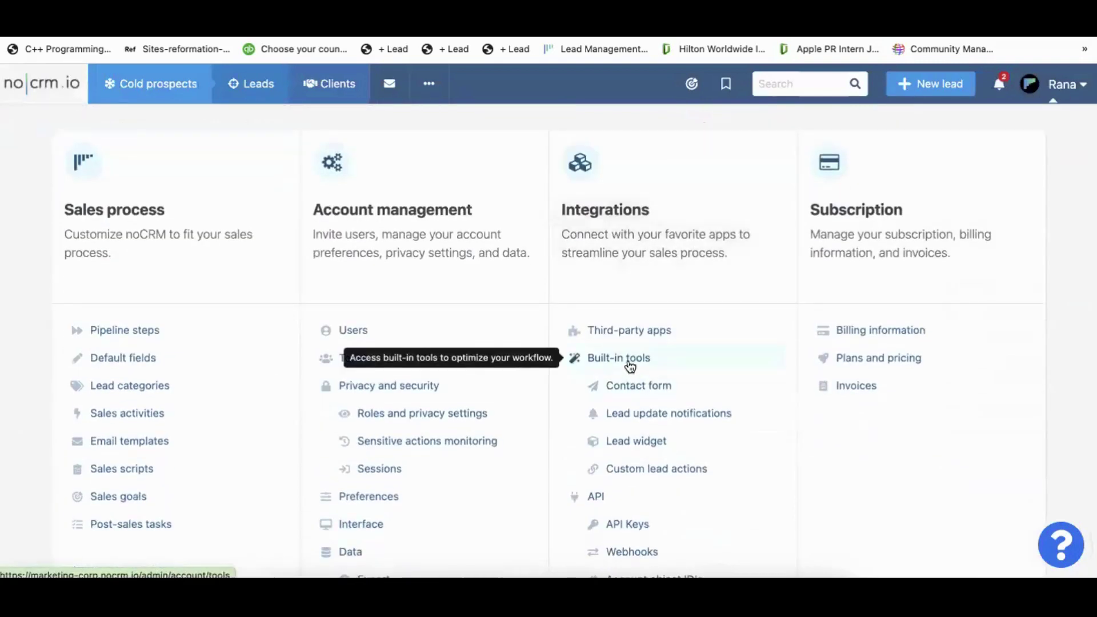
left_click(632, 472)
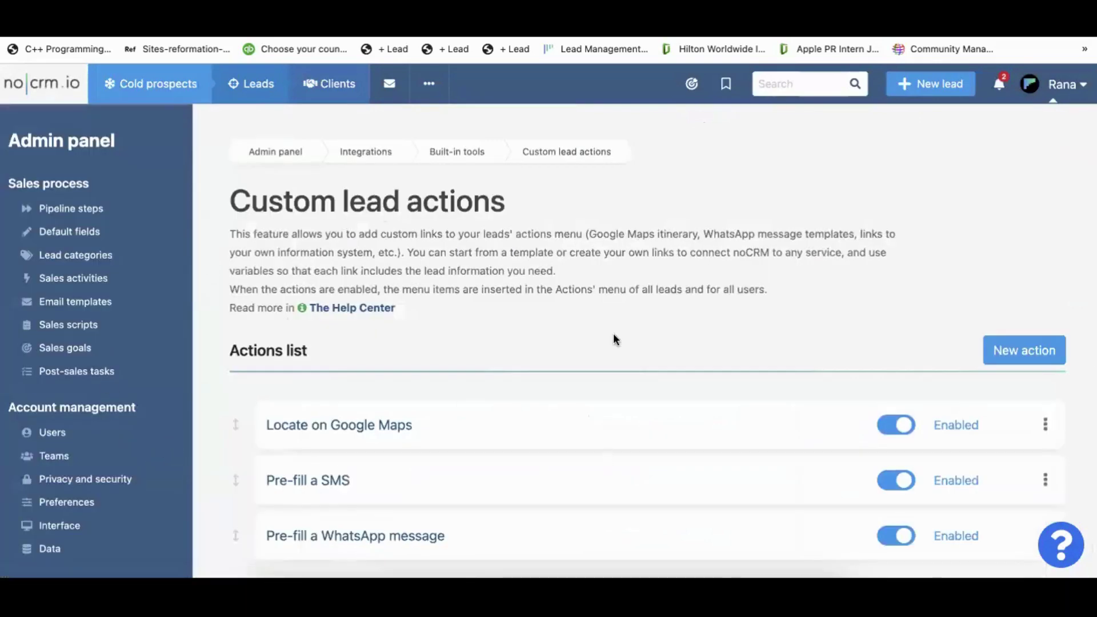
scroll(612, 336, "down", 5)
scroll(613, 334, "up", 4)
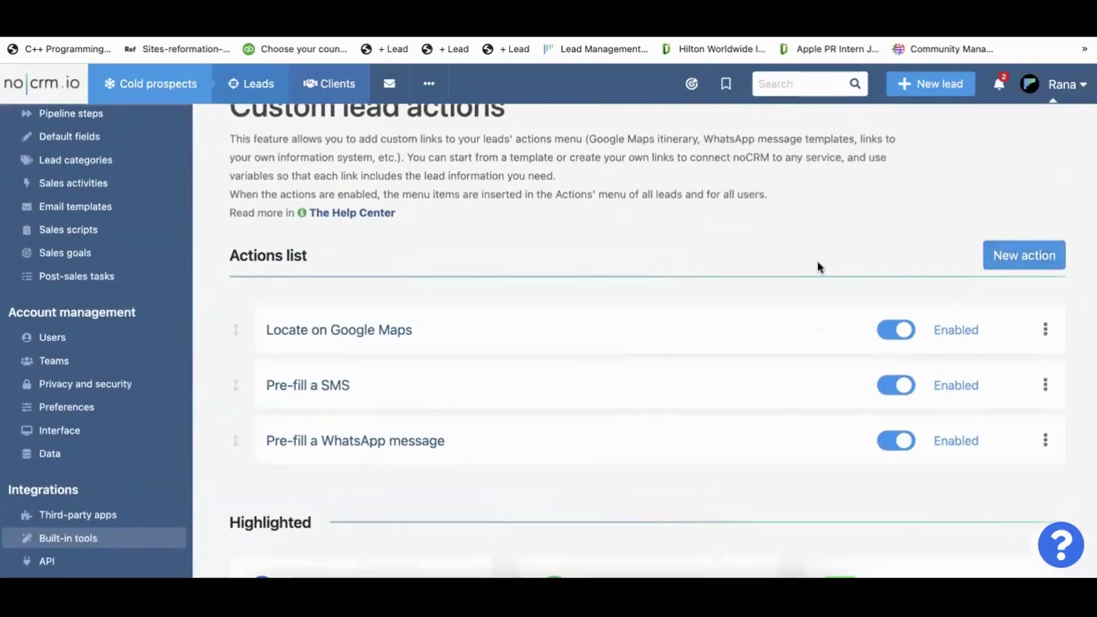
Start a new custom lead action from scratch and name it "Search on LinkedIn".
left_click(1008, 254)
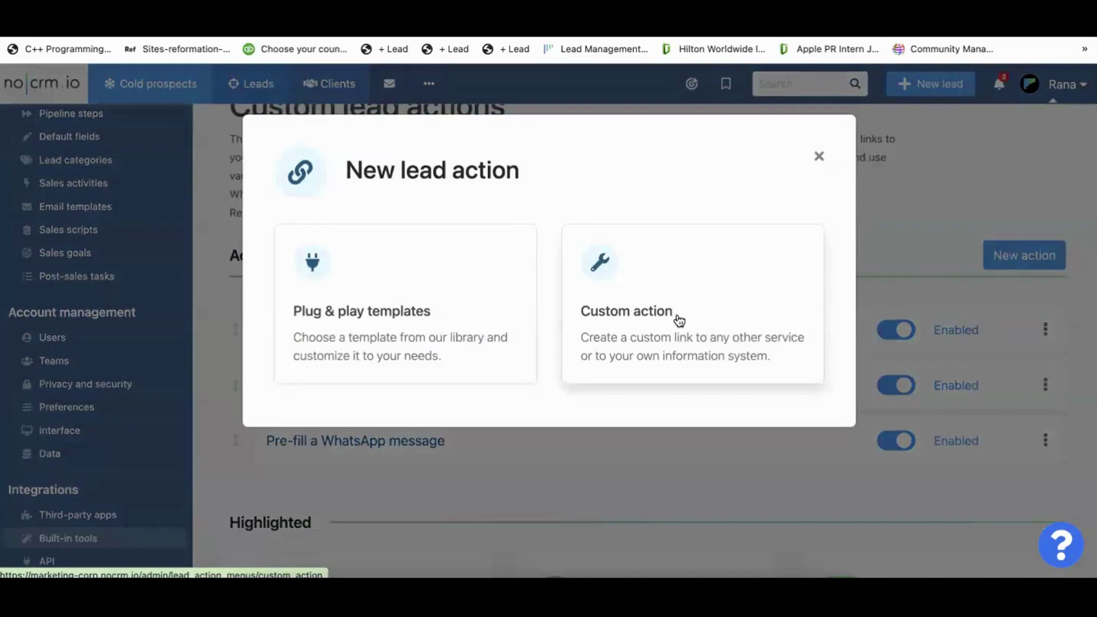
left_click(707, 338)
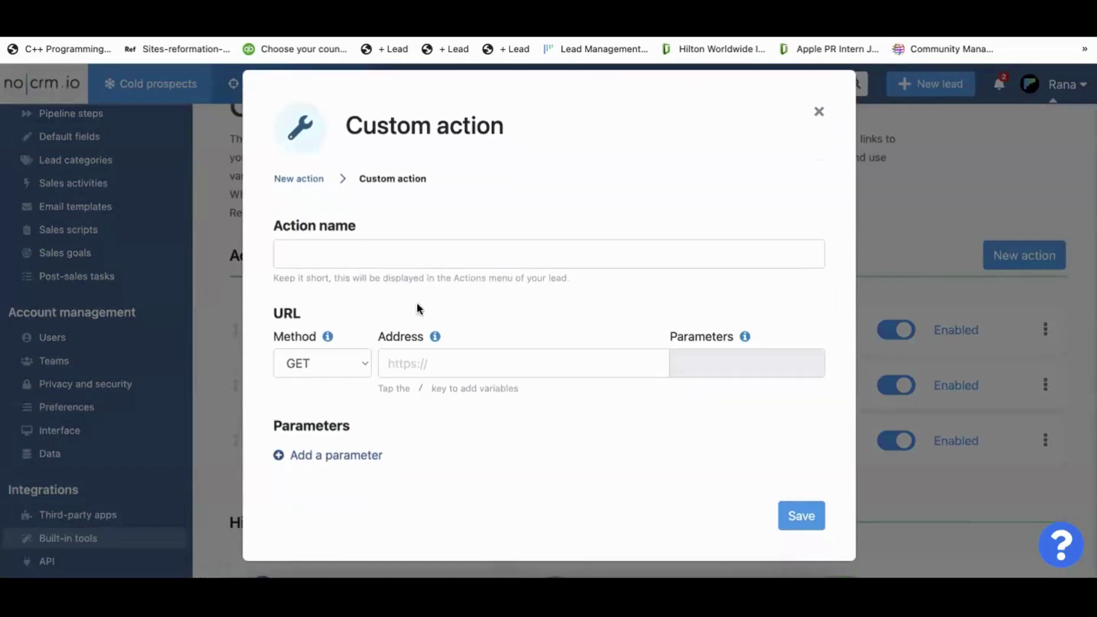
left_click(401, 260)
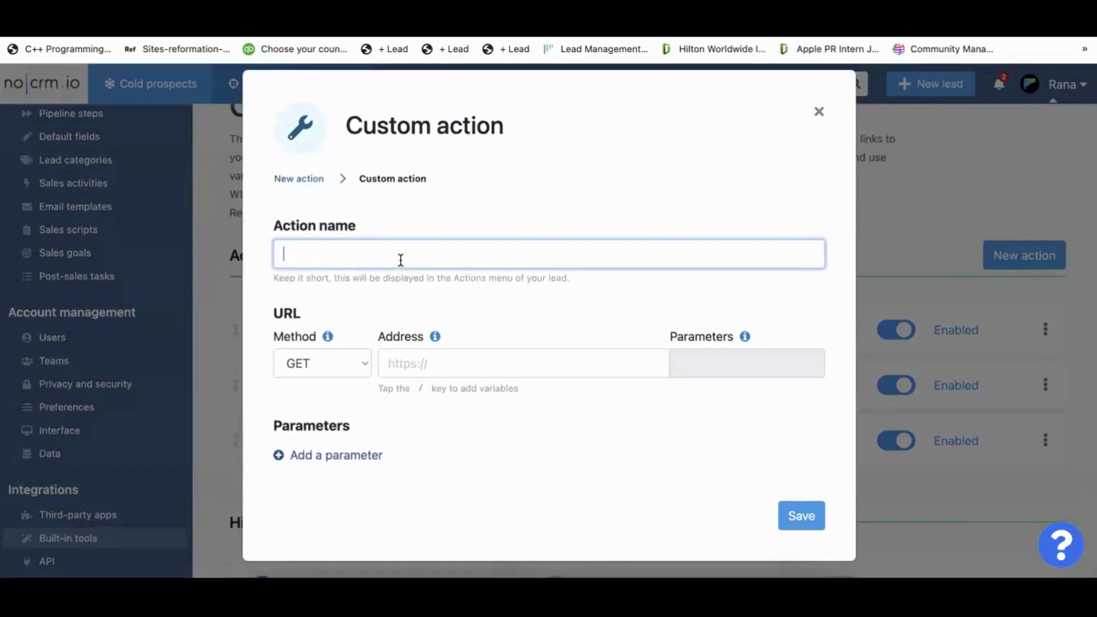
type("Search on Linke")
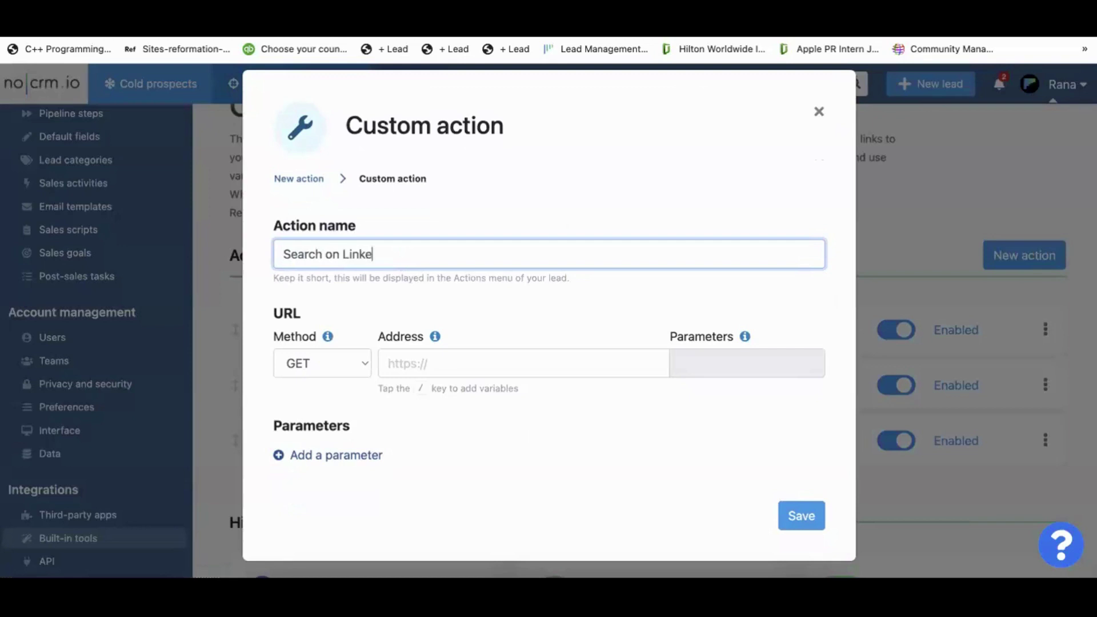
type("dIn")
left_click(412, 364)
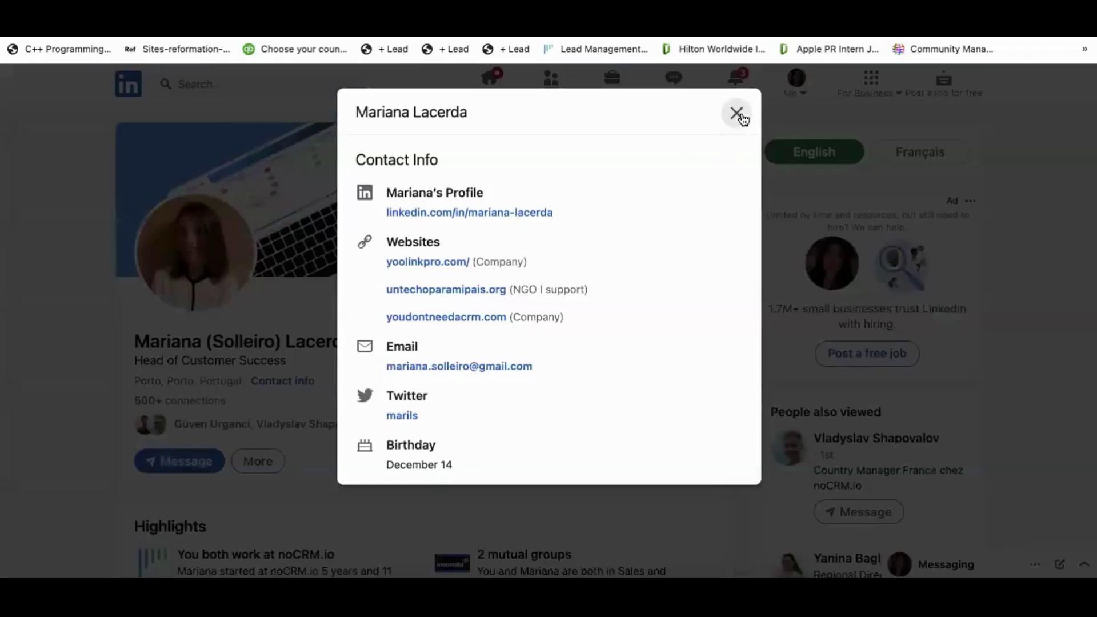
Switch to LinkedIn, search for a person by first name, and copy the results URL up to the end of the keyword.
left_click(738, 114)
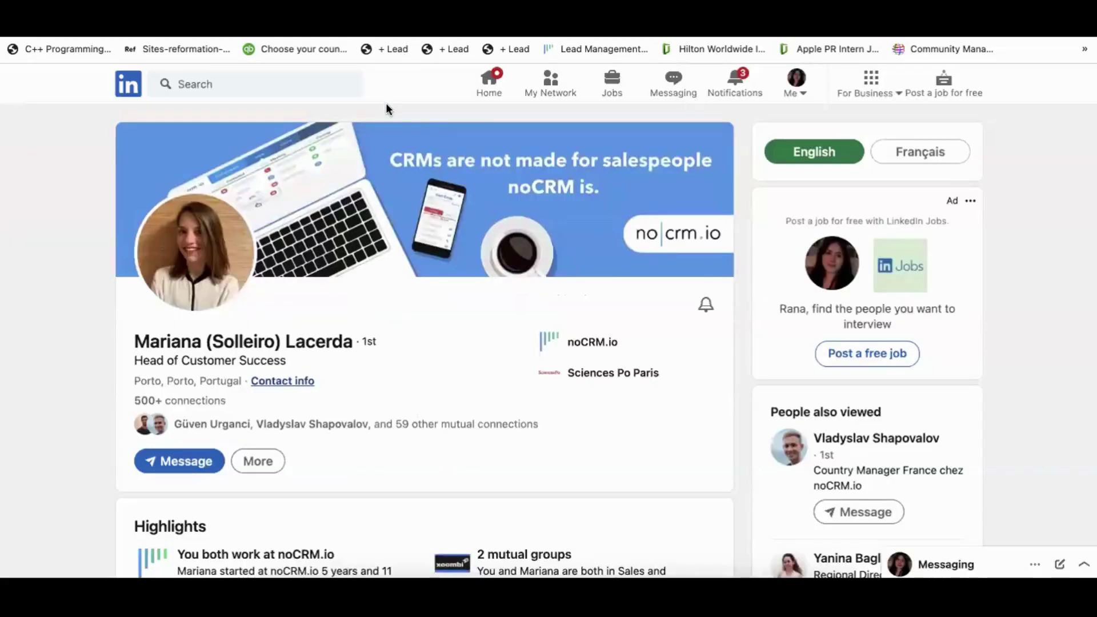
left_click(322, 84)
type("mariana")
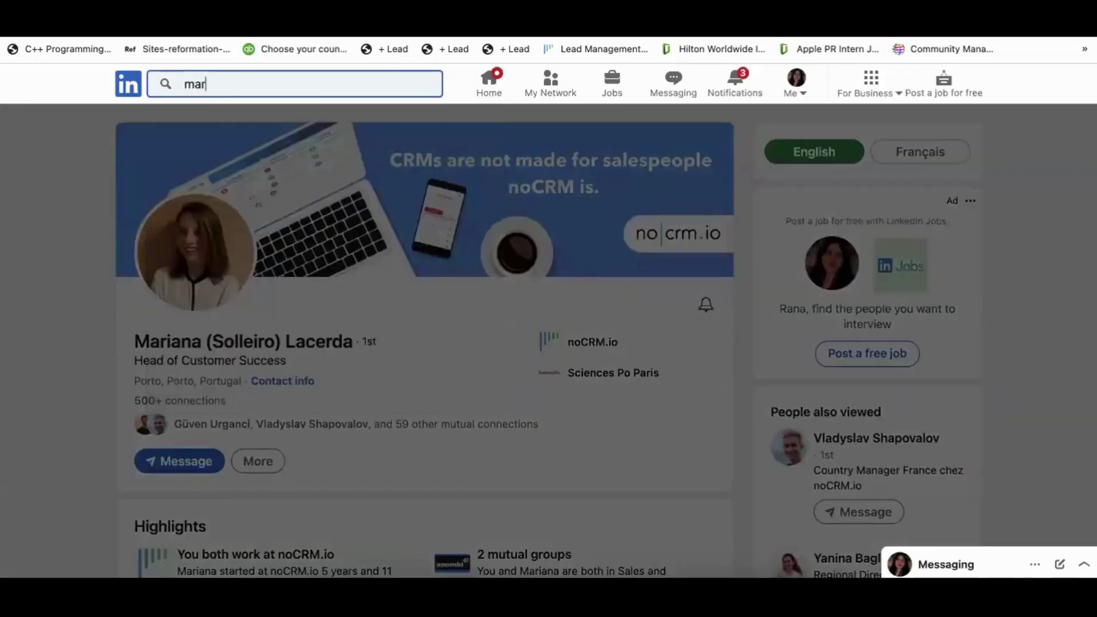
key("Return")
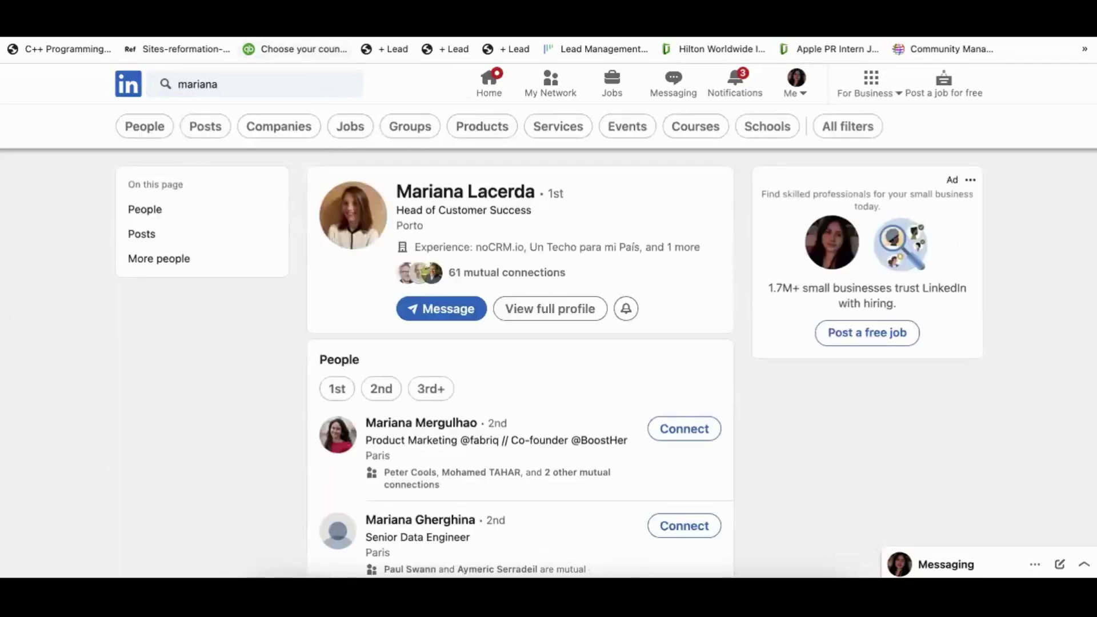
left_click(297, 38)
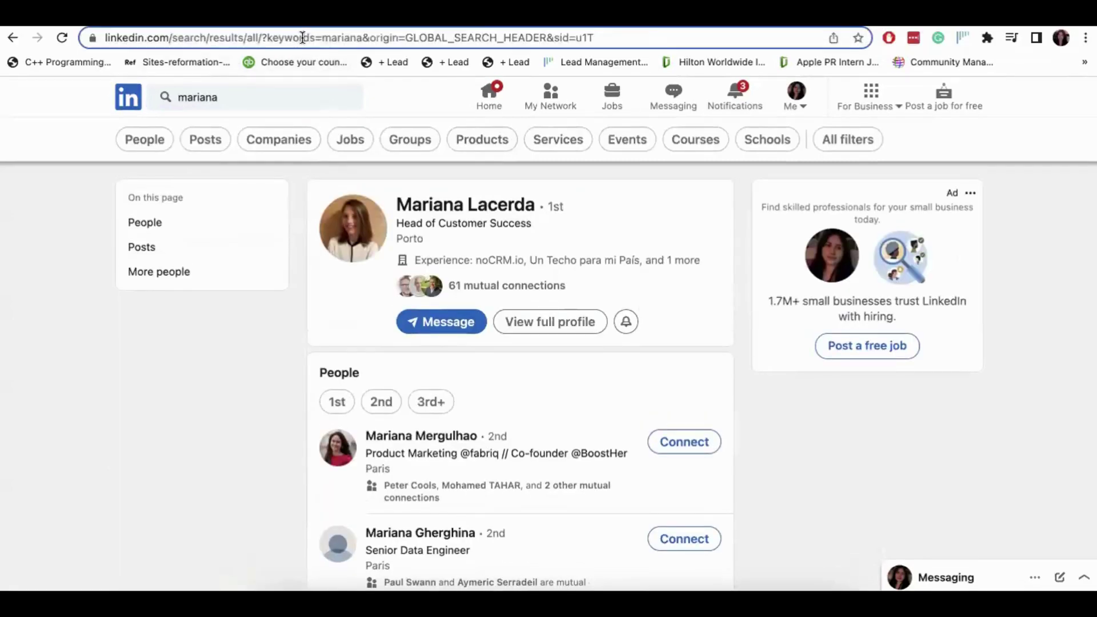
left_click(372, 37)
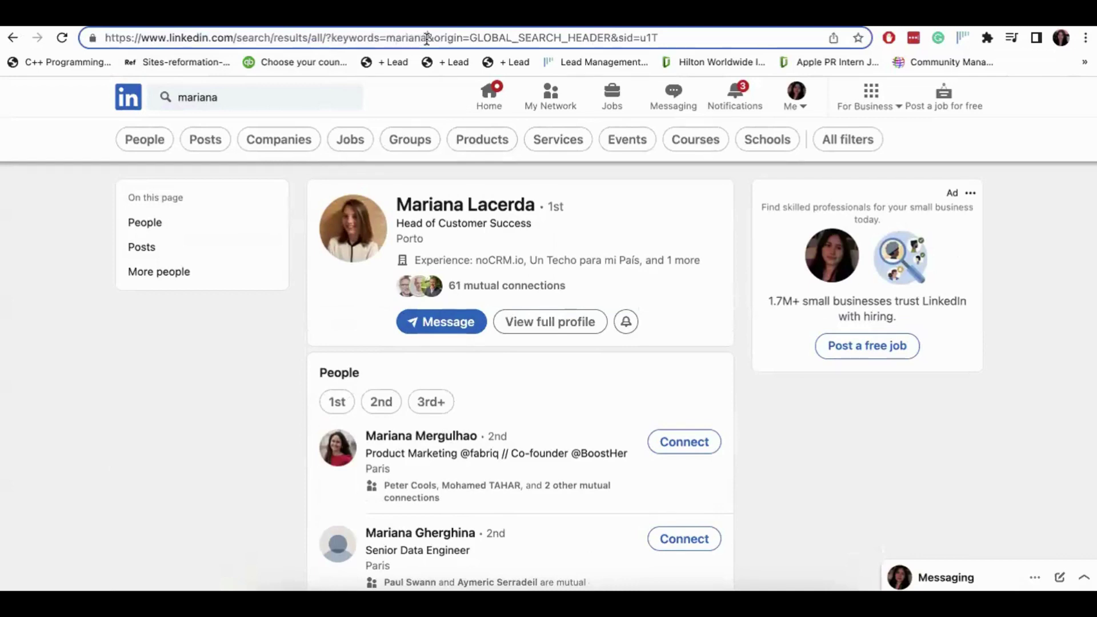
left_click_drag(428, 37, 80, 45)
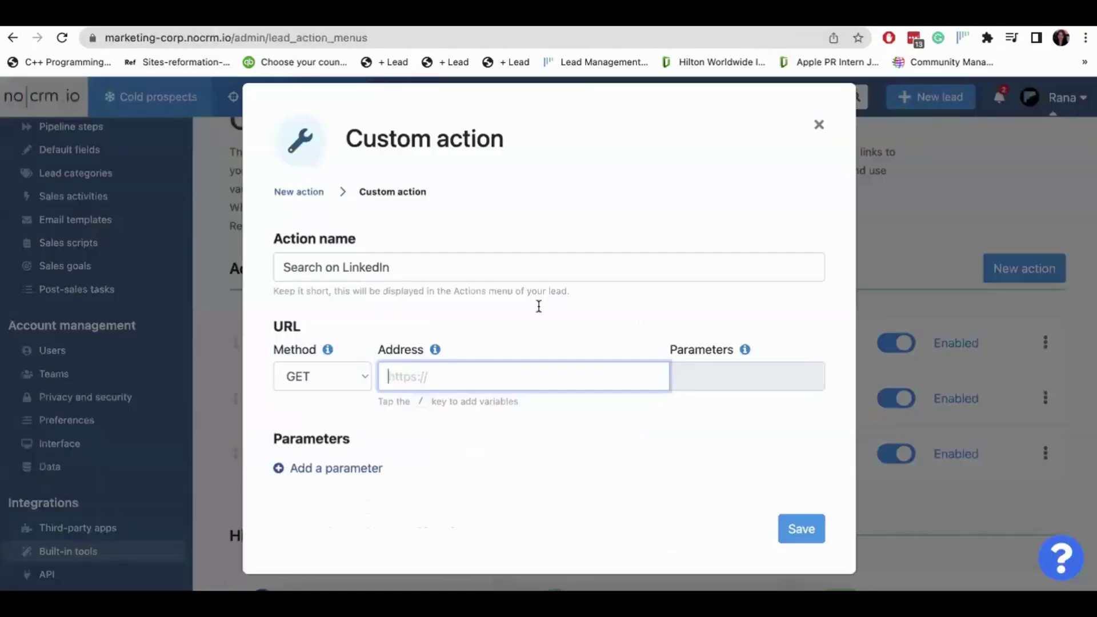
type("https://www.linkedin.com/search/results/all/?keywords=mariana")
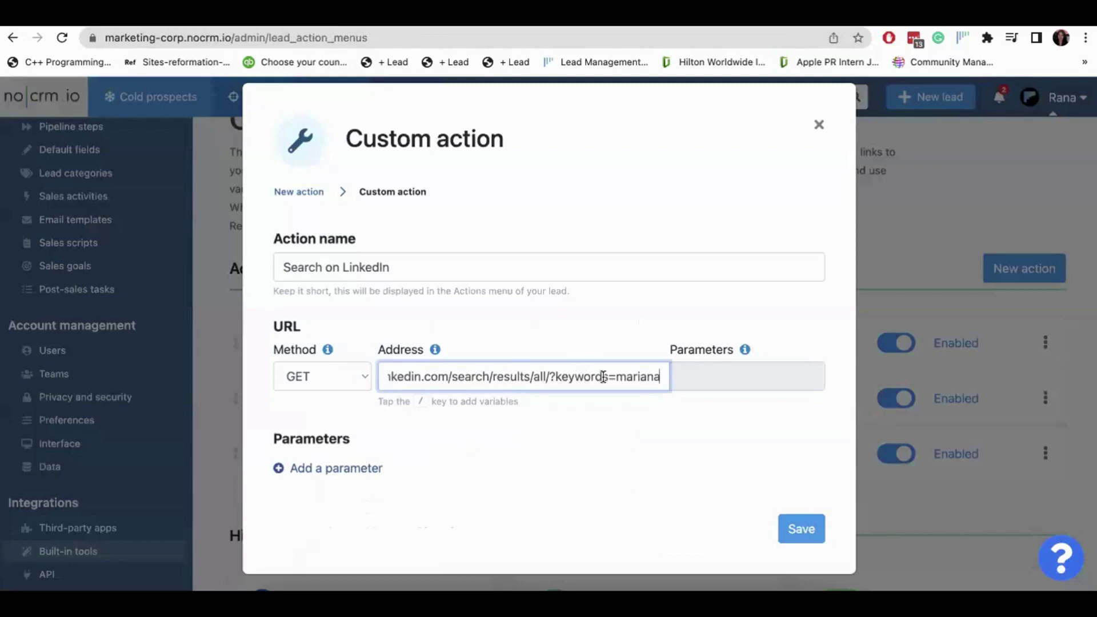
left_click_drag(608, 376, 663, 376)
key("BackSpace")
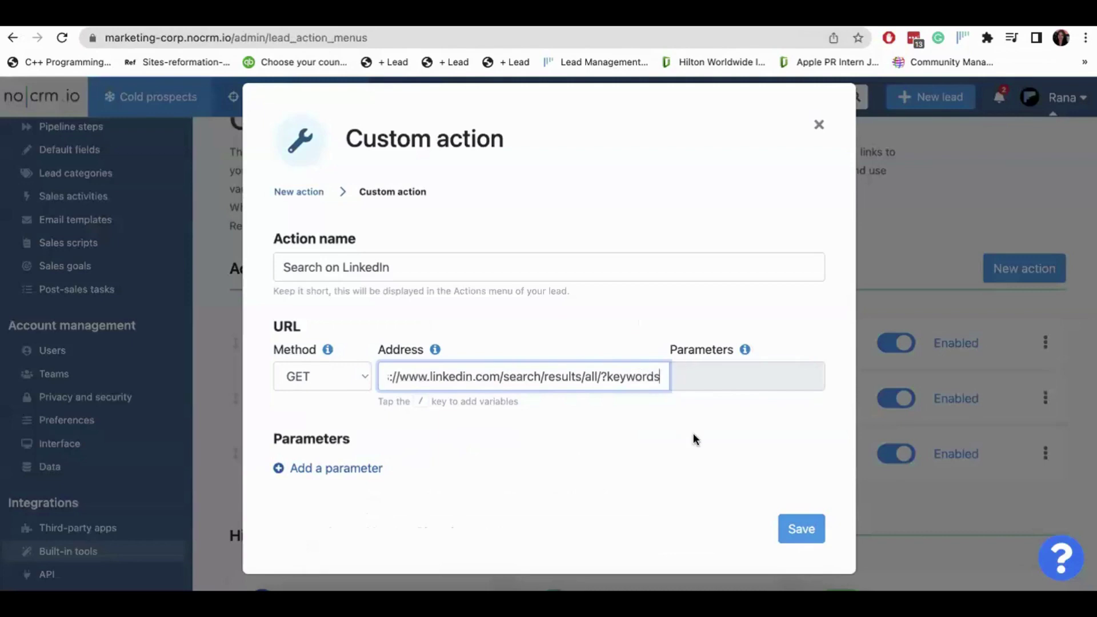
left_click(816, 125)
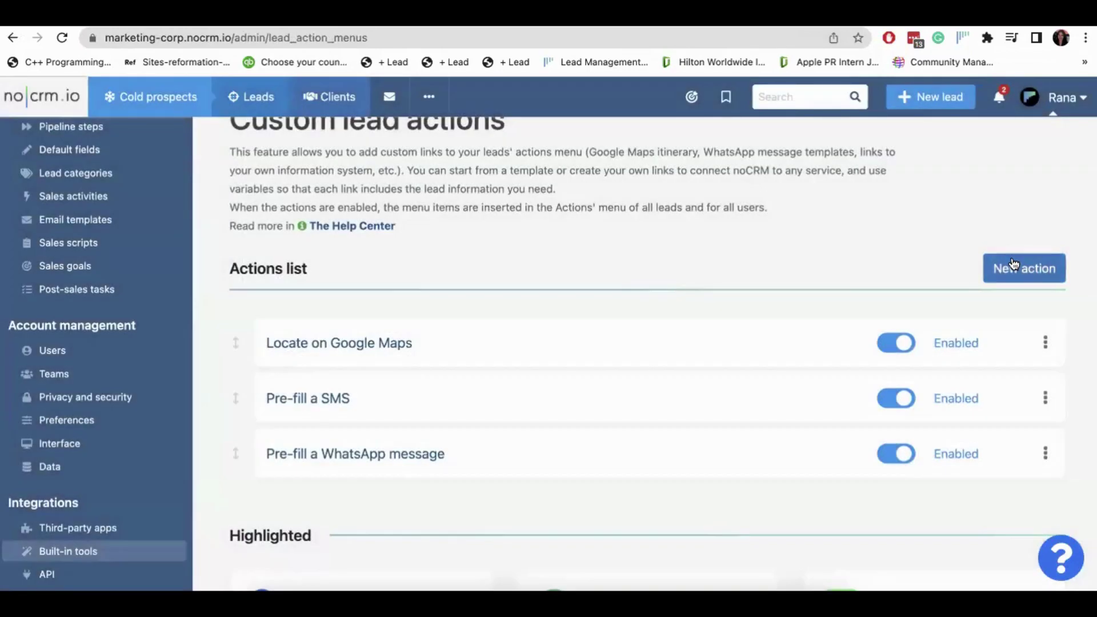
Create a new lead action from the "Pre-fill a WhatsApp message" plug & play template and look over its fields.
left_click(1013, 264)
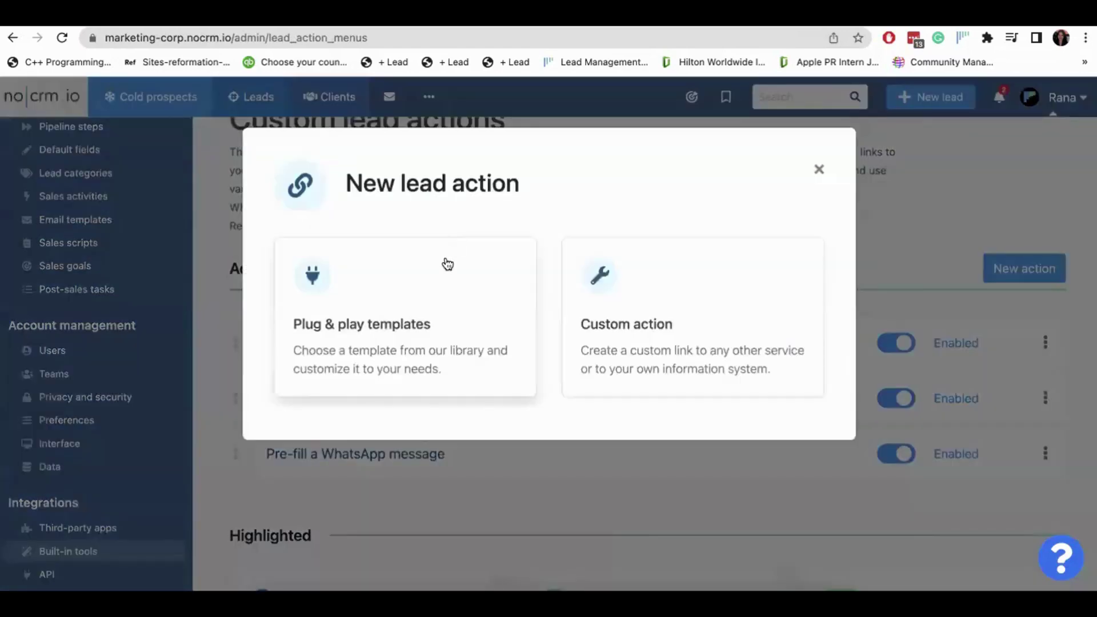
left_click(445, 260)
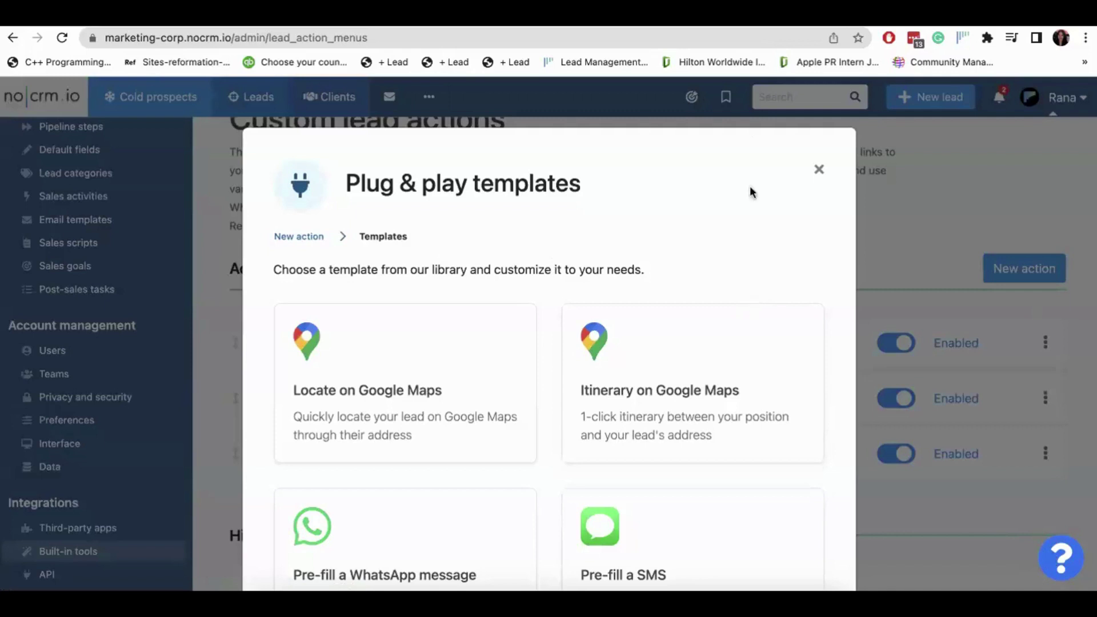
scroll(469, 490, "down", 3)
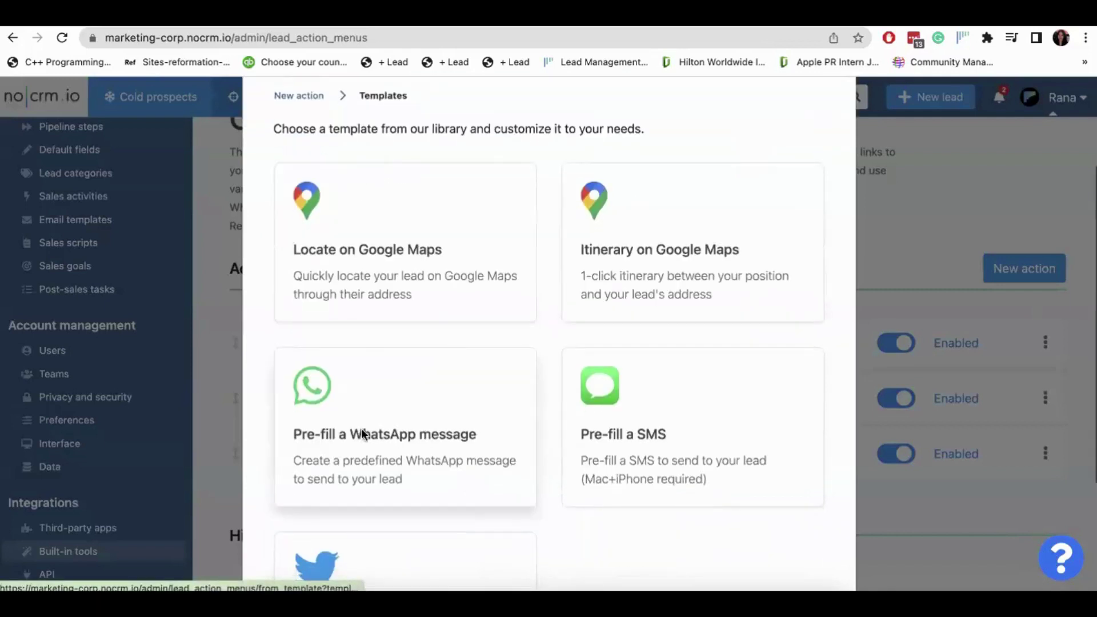
left_click(389, 441)
scroll(389, 440, "down", 3)
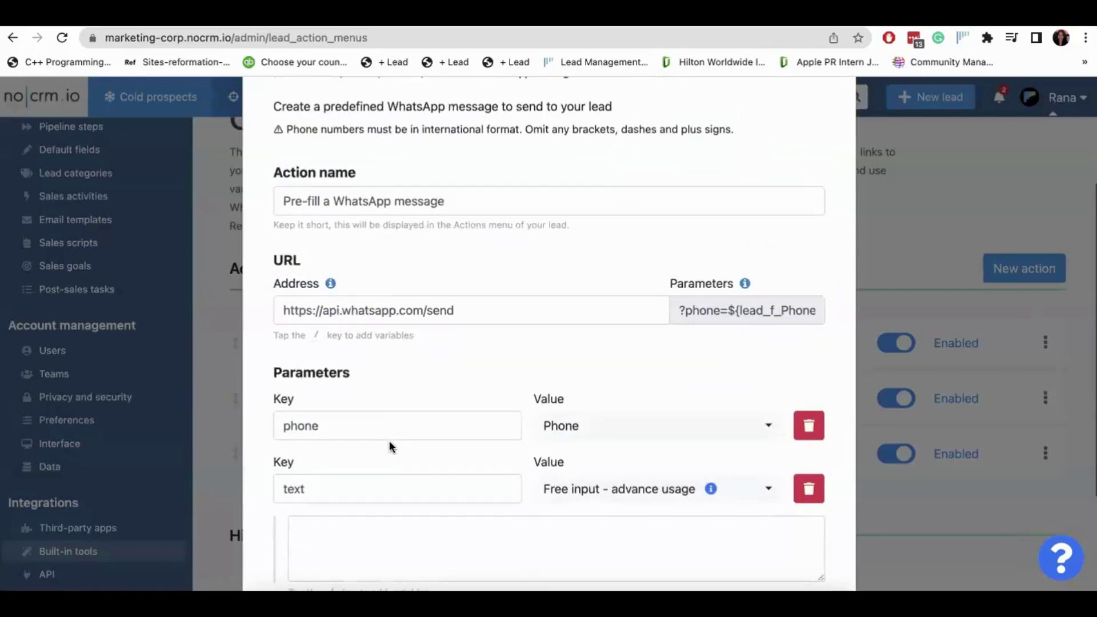
scroll(472, 311, "up", 1)
scroll(472, 311, "down", 1)
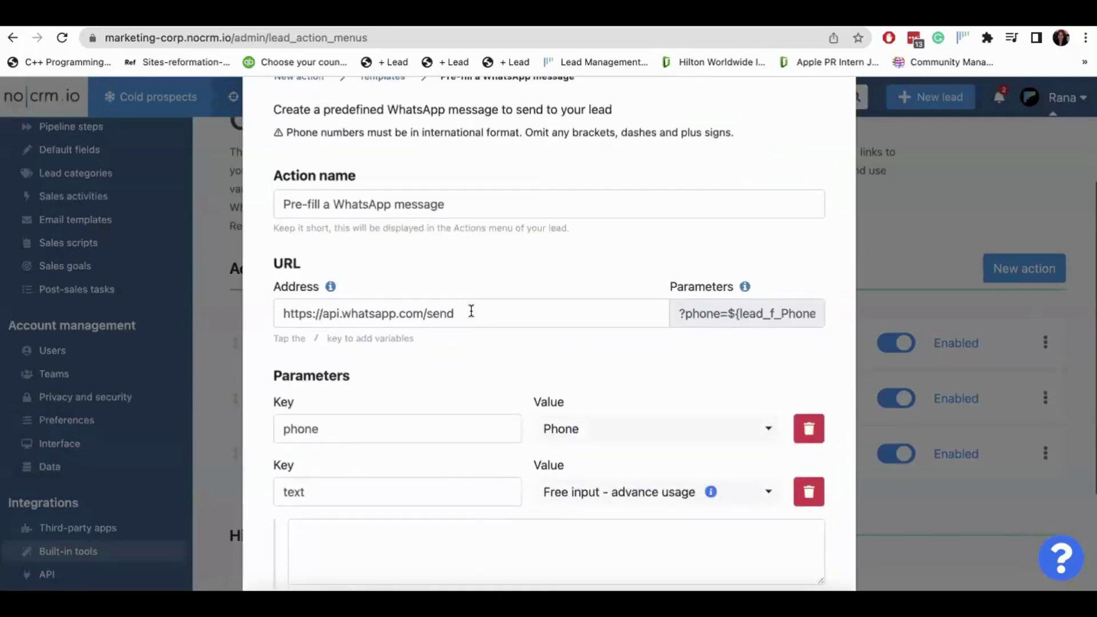
scroll(471, 311, "up", 2)
scroll(471, 312, "down", 3)
scroll(435, 294, "up", 2)
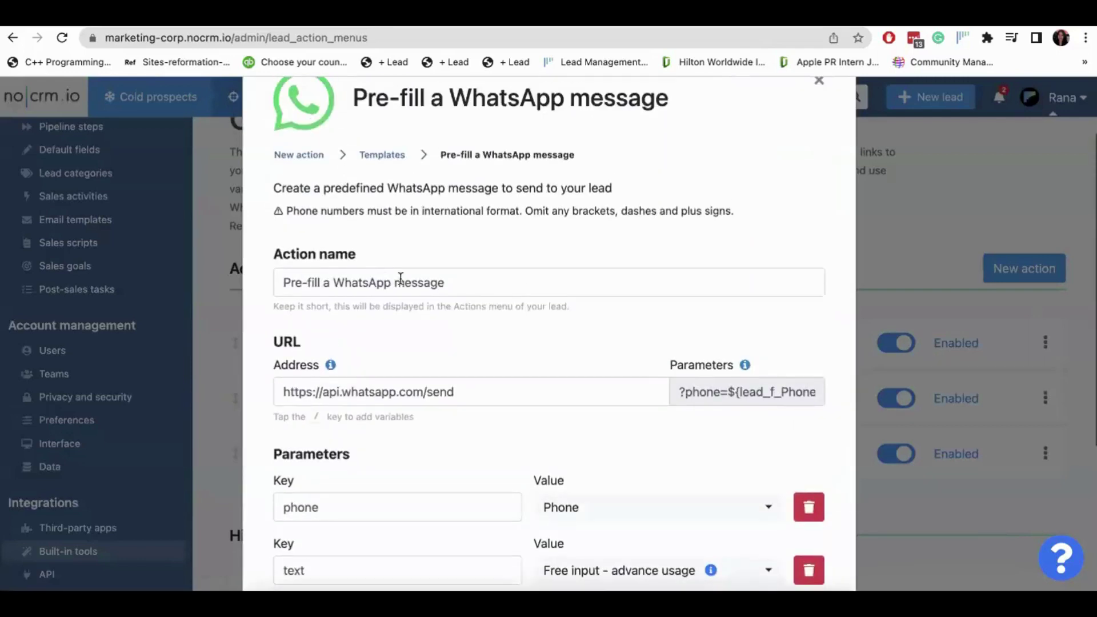
Rename the WhatsApp action as "Send a welcome message on Whatsapp".
left_click_drag(456, 284, 242, 289)
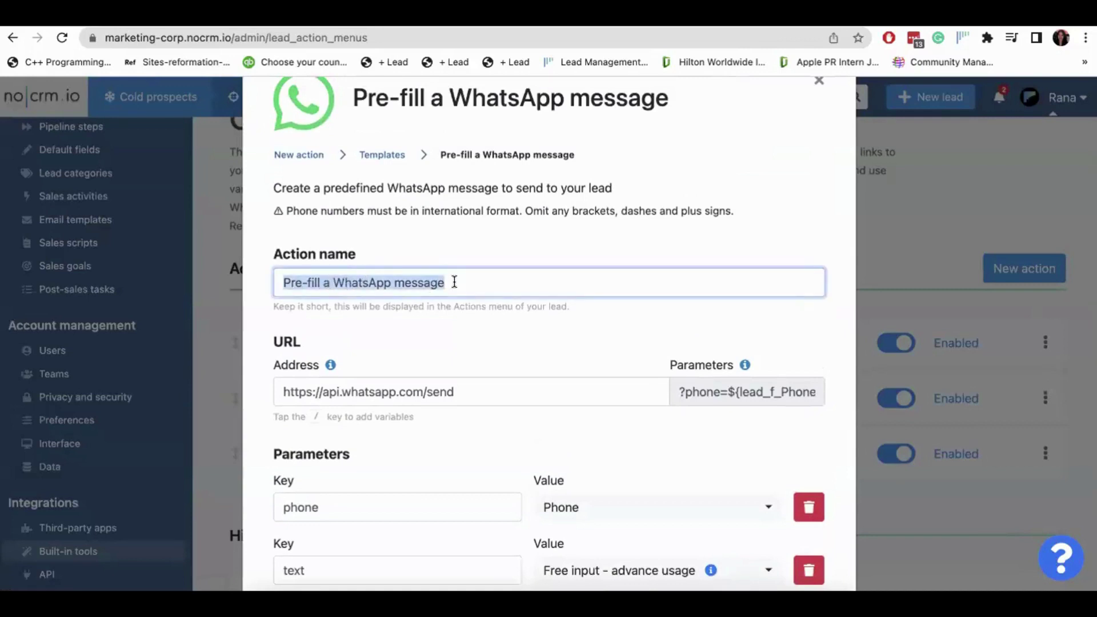
type("Send a")
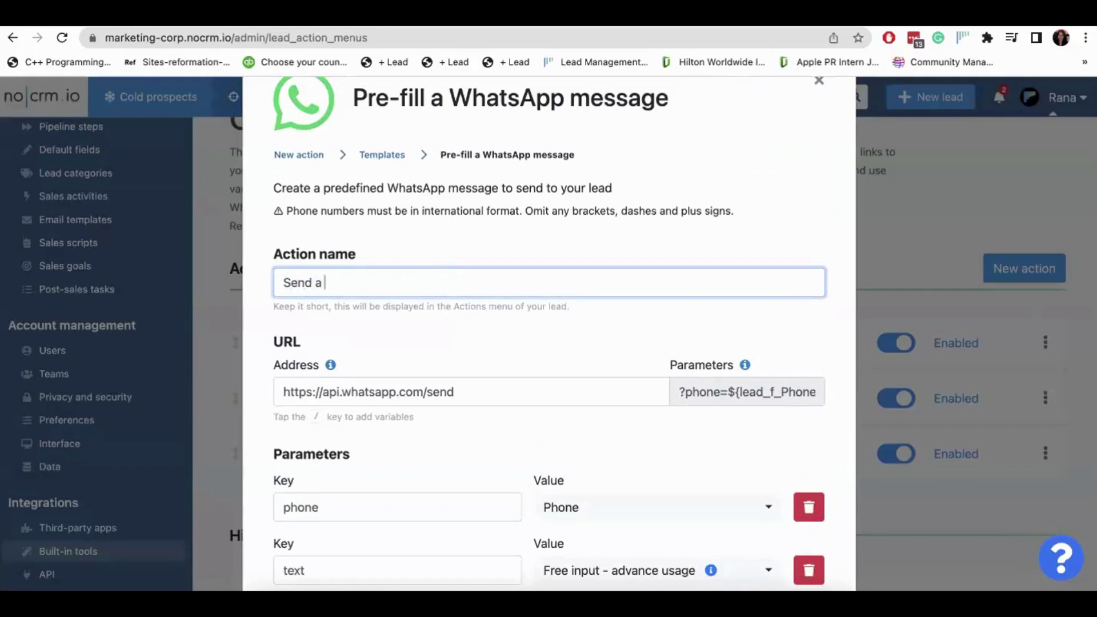
type(" welcome messag")
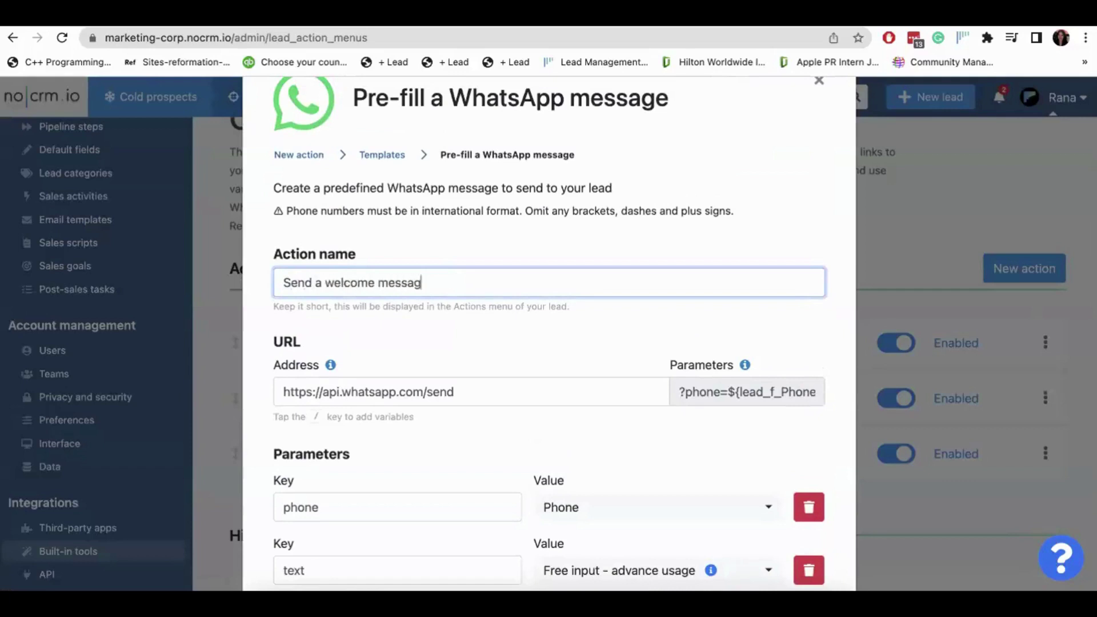
type("e on Whatsapp")
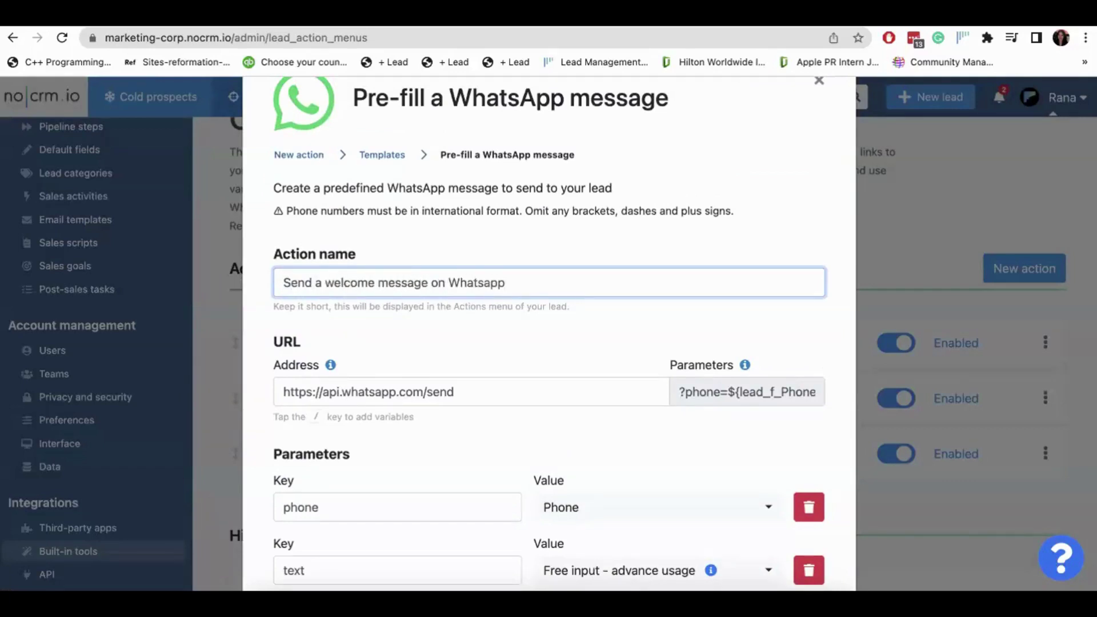
Begin the text parameter's message with "Hi" followed by the lead's First Name variable.
scroll(591, 327, "down", 5)
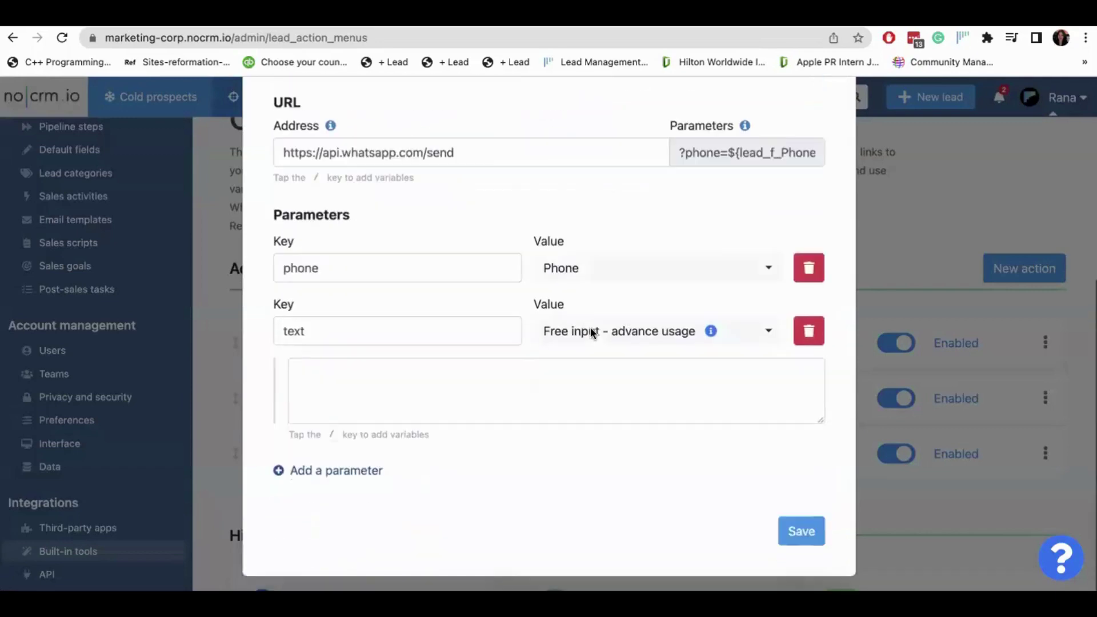
left_click(476, 397)
type("Hi ")
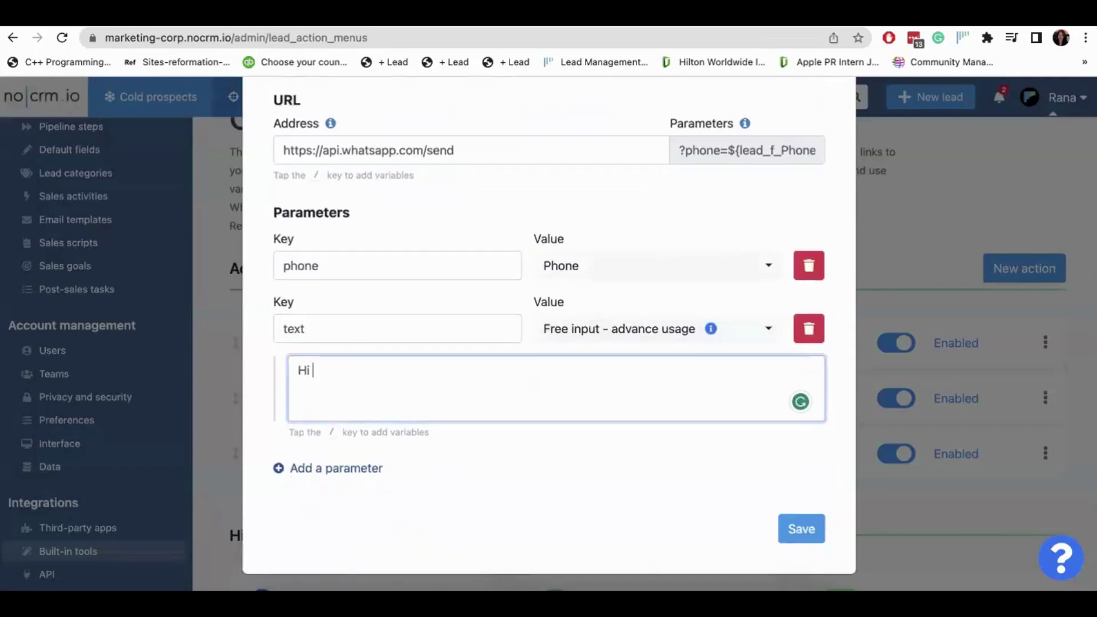
type("/")
scroll(452, 507, "down", 3)
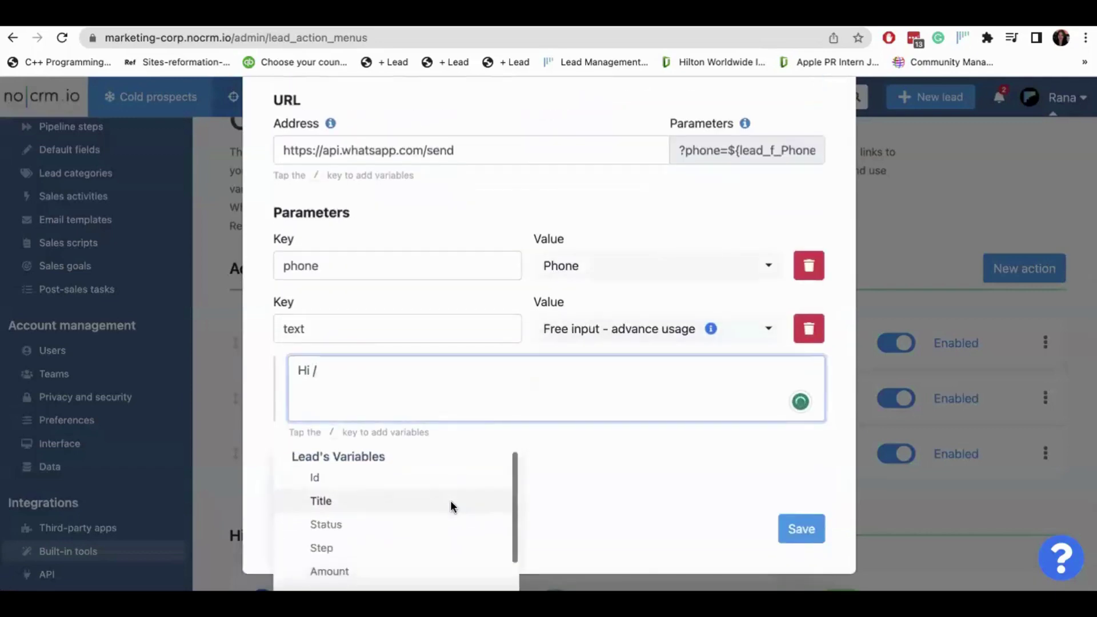
scroll(450, 499, "down", 5)
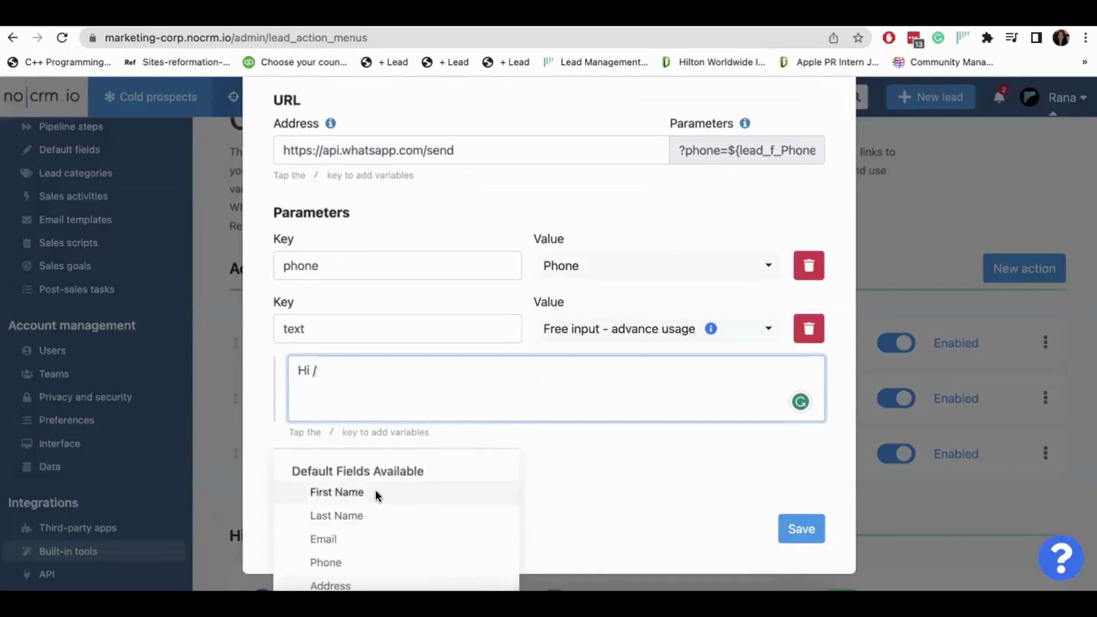
left_click(375, 492)
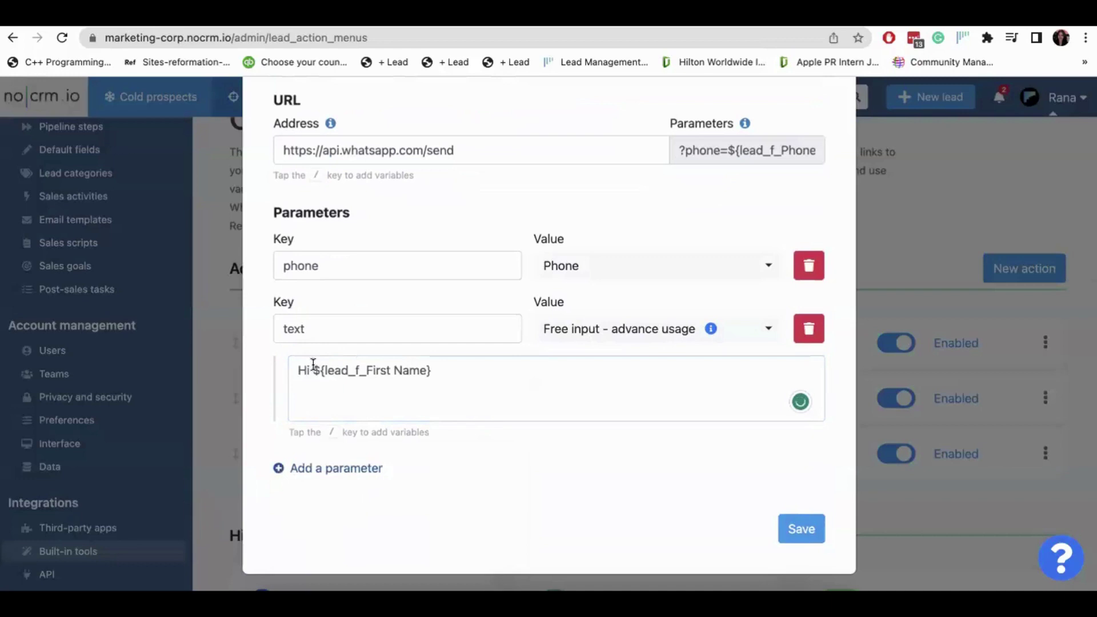
Continue the message with ", my name is" followed by the First name variable from the user's variables.
left_click(436, 370)
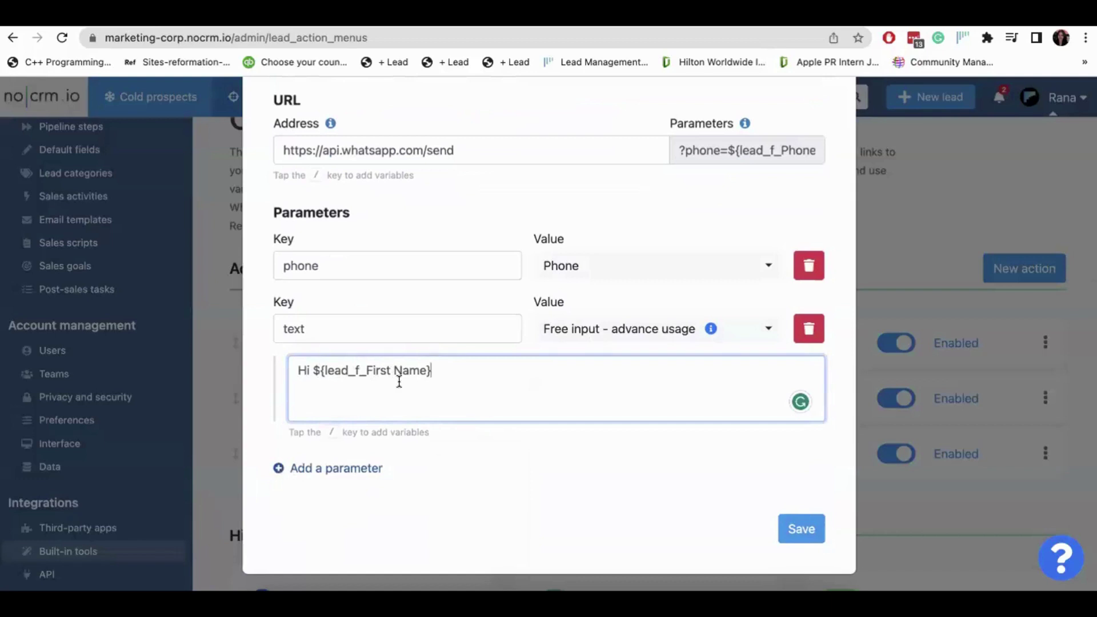
type(", my name is /")
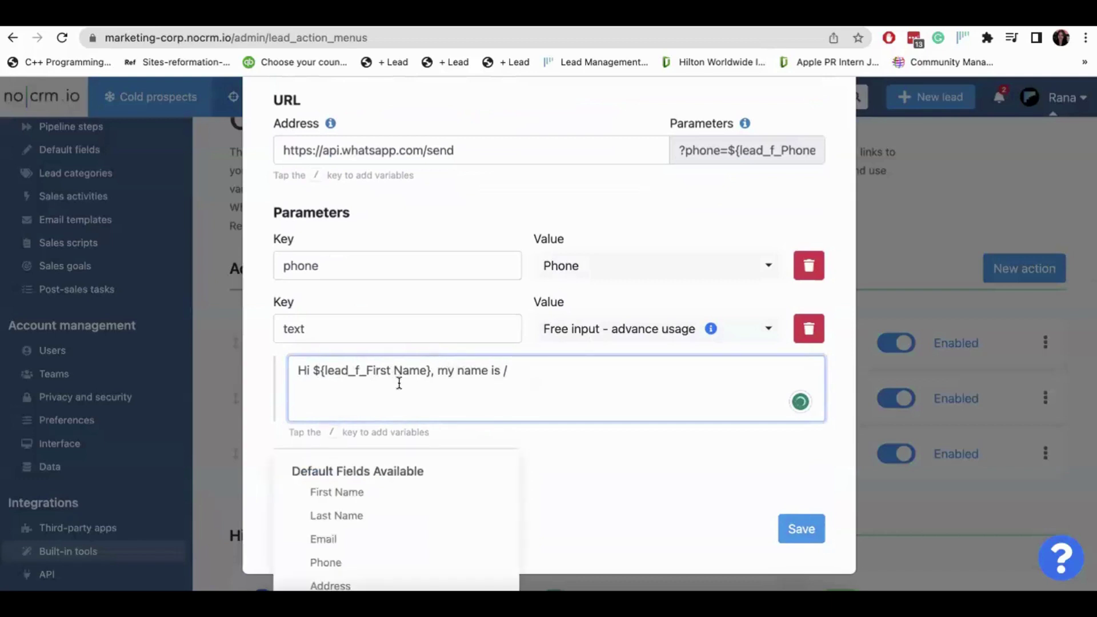
scroll(385, 532, "down", 2)
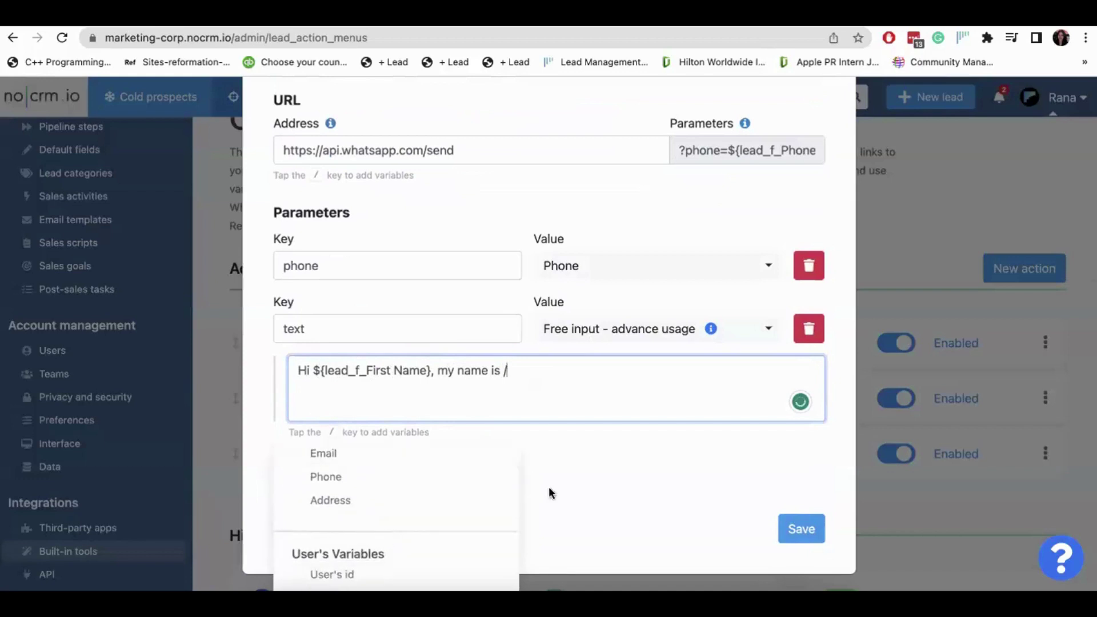
scroll(653, 473, "down", 3)
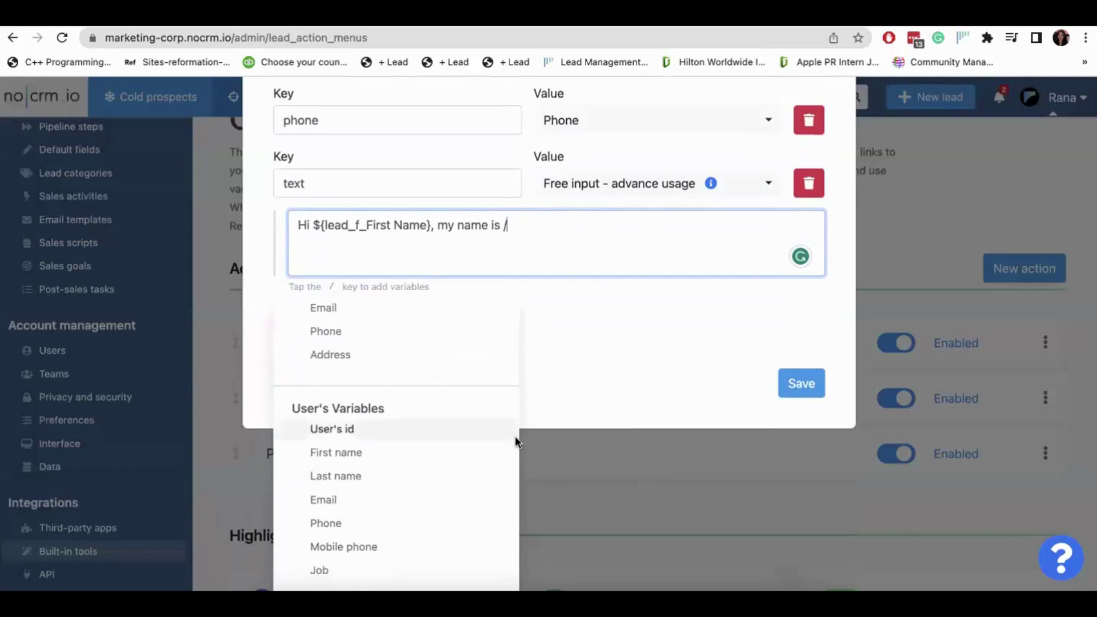
scroll(516, 441, "up", 1)
scroll(517, 442, "down", 1)
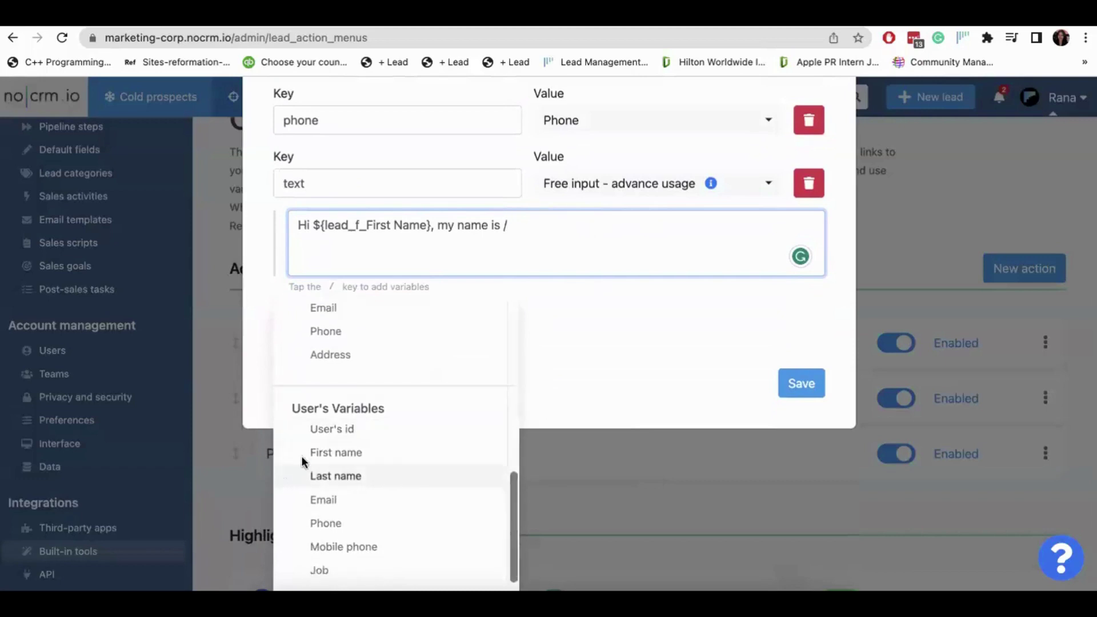
left_click(349, 452)
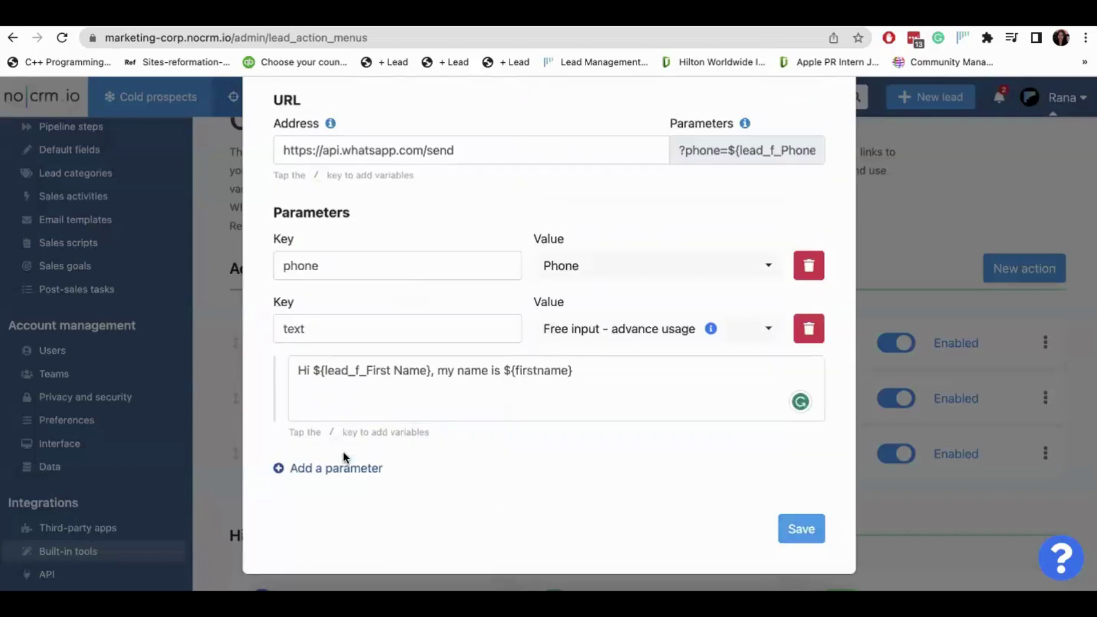
left_click(589, 371)
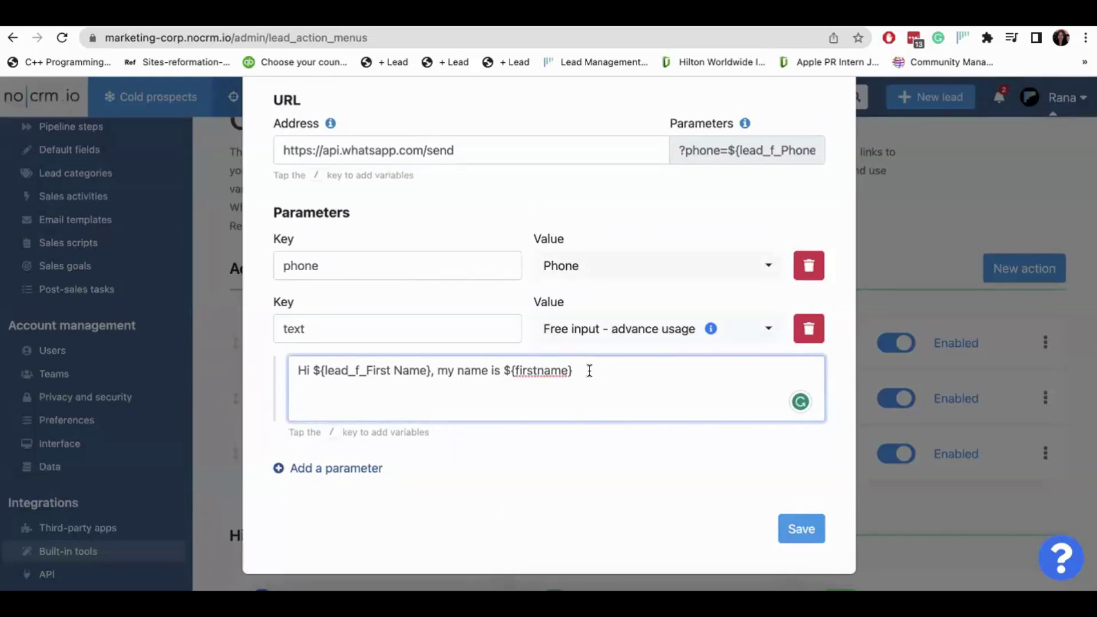
left_click(501, 376)
type("Rana")
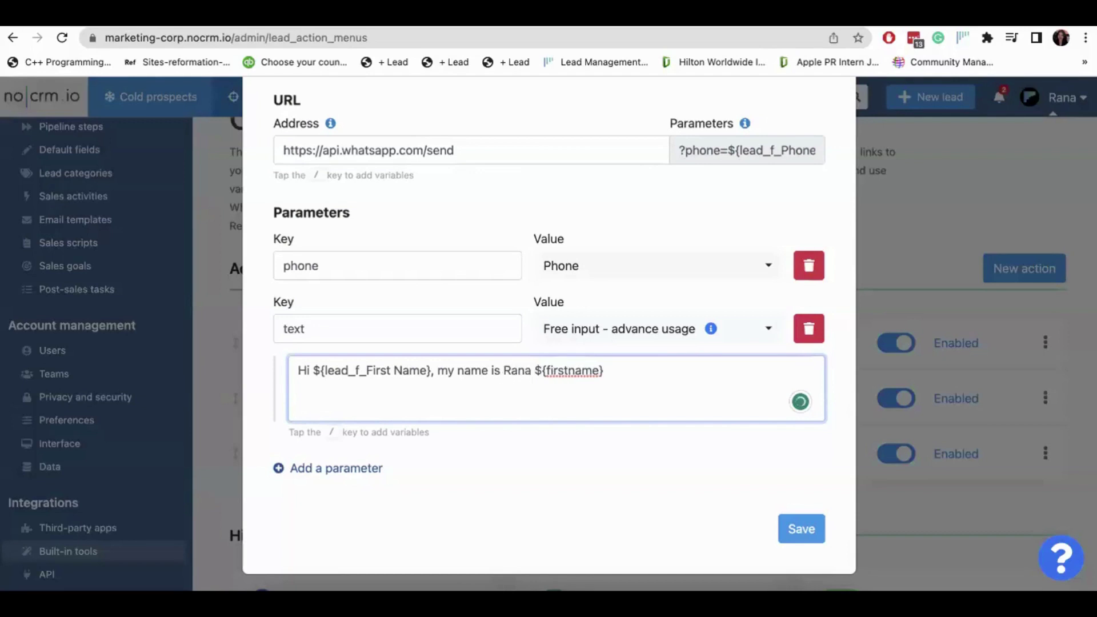
key("BackSpace")
key("BackSpace")
key("BackSpace")
key("BackSpace")
key("BackSpace")
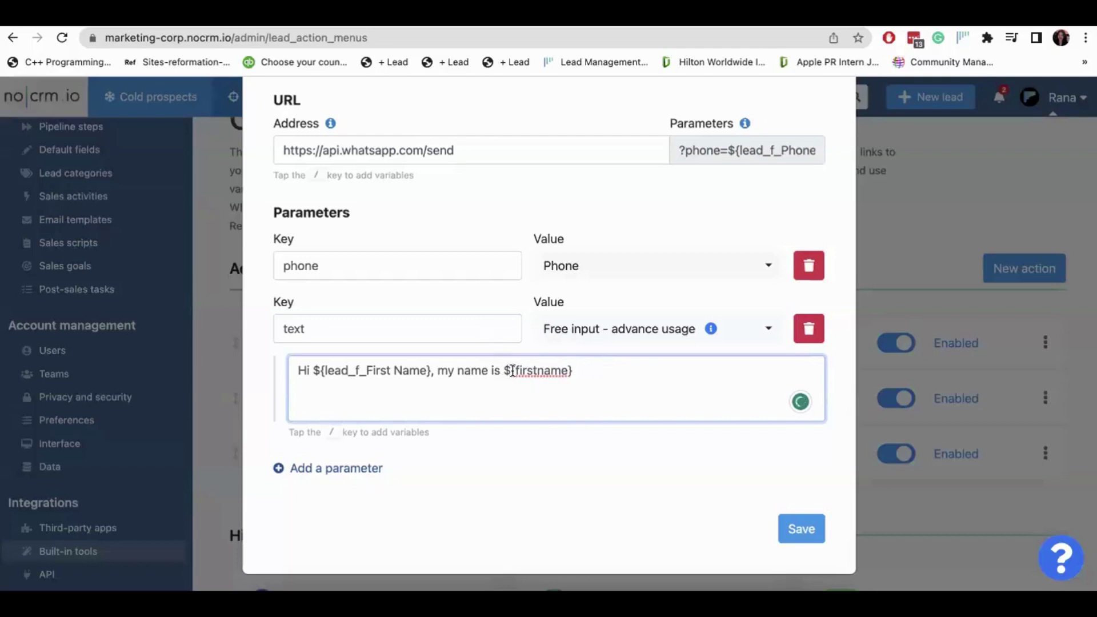
Finish the WhatsApp message with ". Happy to have you onboard. Spealk soon" and save the action.
left_click(584, 377)
type(". Happy to have you onboard. ")
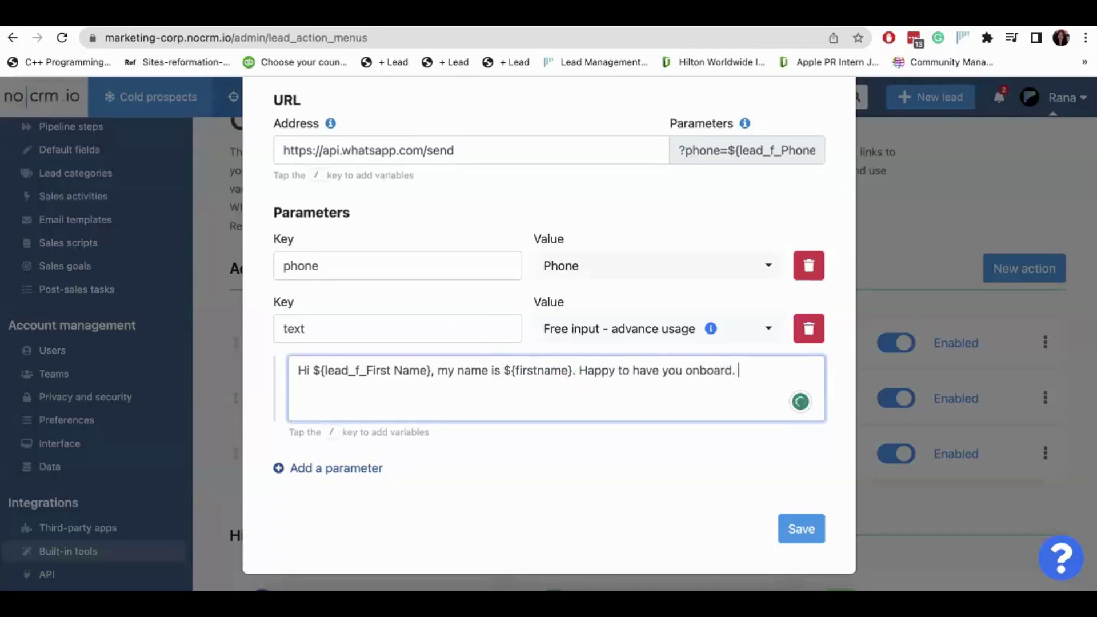
type("Spealk soon")
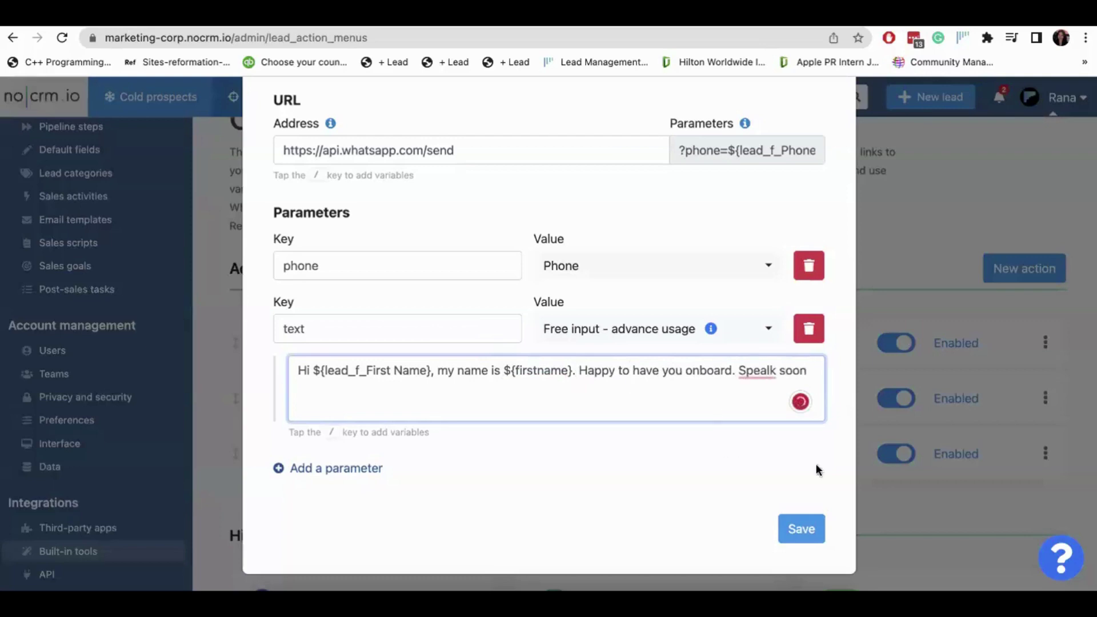
left_click(800, 528)
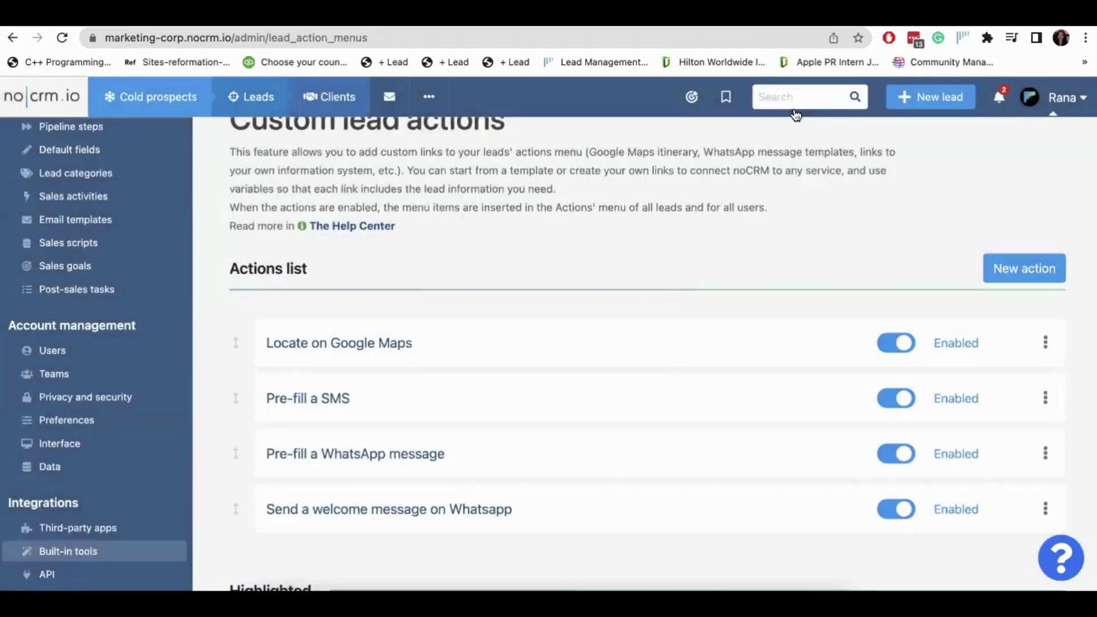
Open the Vance Refrigeration lead, check its available actions for "Send a welcome message on Whatsapp", and close the lead.
mouse_move(316, 94)
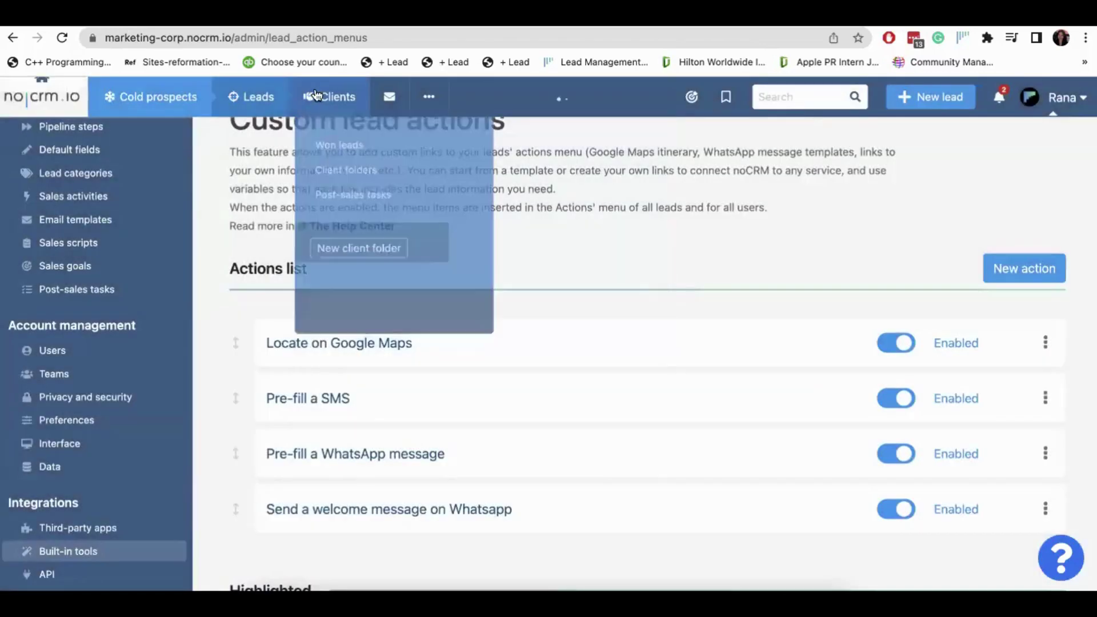
mouse_move(282, 134)
left_click(306, 377)
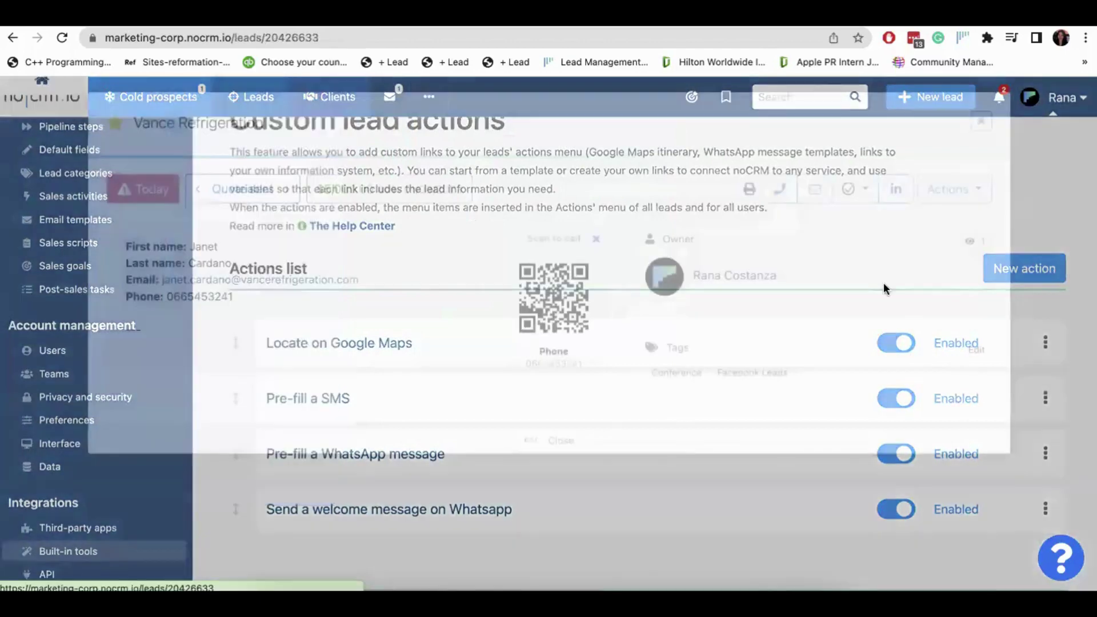
left_click(954, 182)
scroll(884, 490, "down", 1)
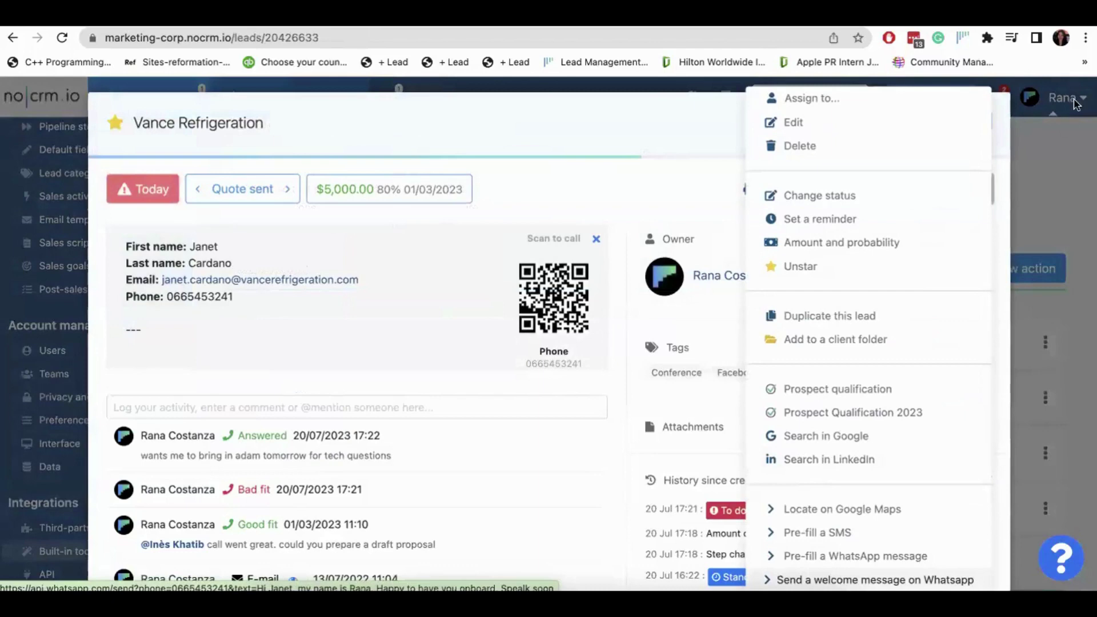
left_click(1051, 163)
left_click(985, 122)
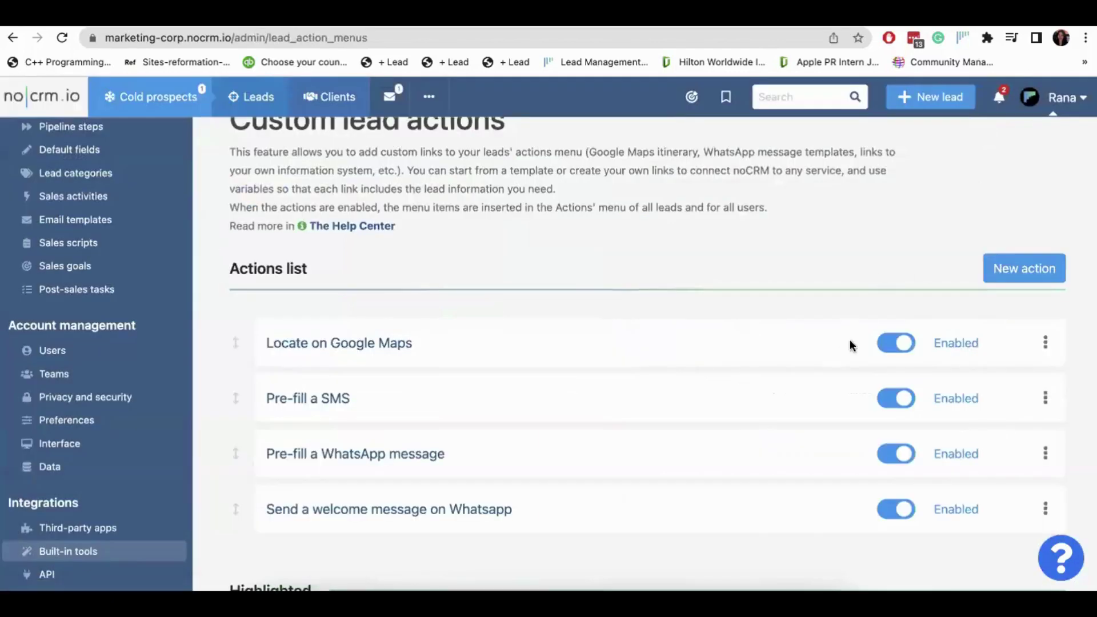
Open the "Pre-fill a SMS" action for editing, look over its body message and variables, and close it unchanged.
left_click(1045, 397)
left_click(958, 462)
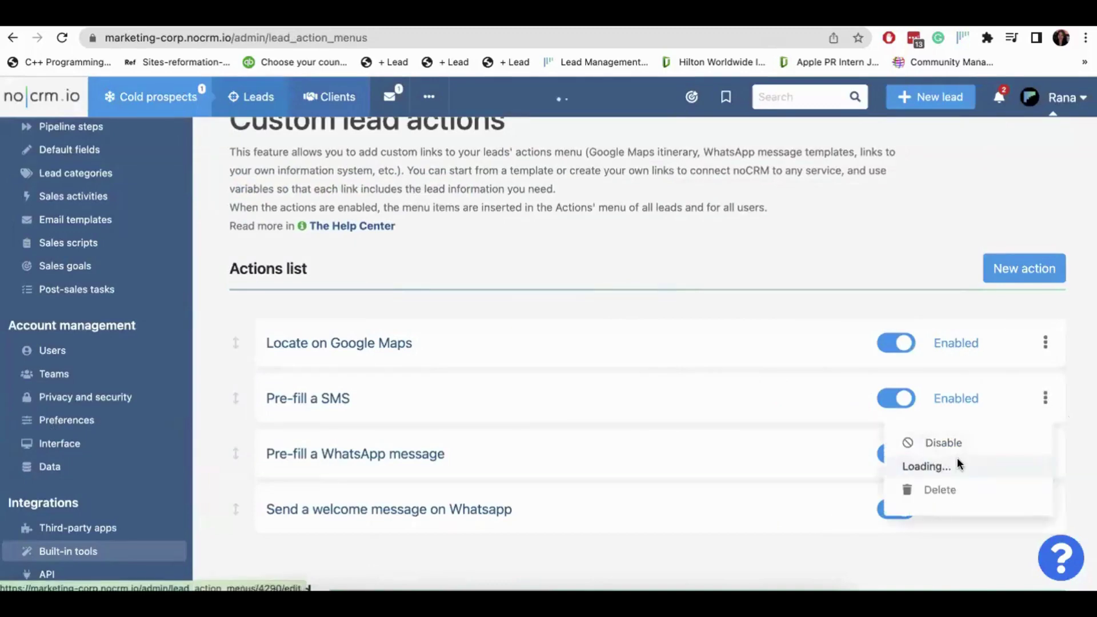
scroll(714, 375, "down", 3)
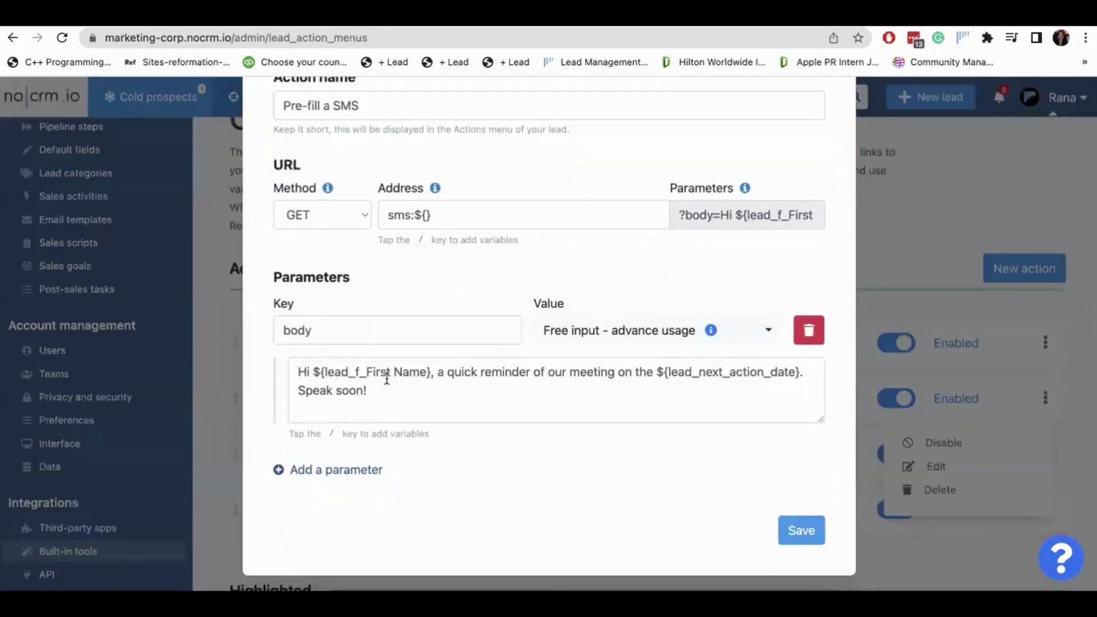
left_click(657, 374)
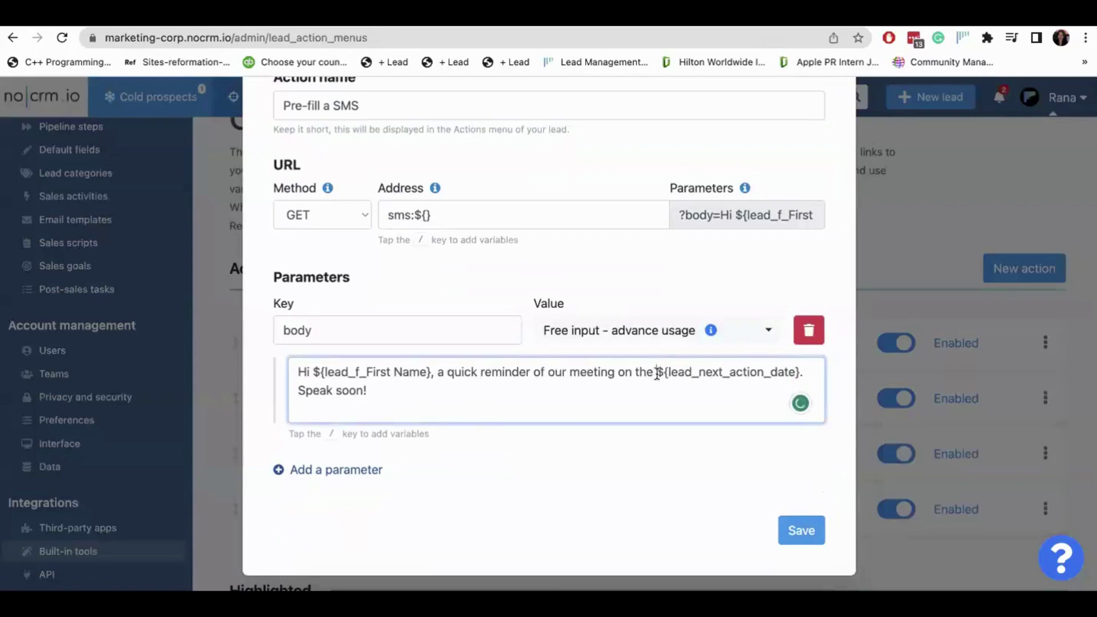
scroll(729, 314, "up", 5)
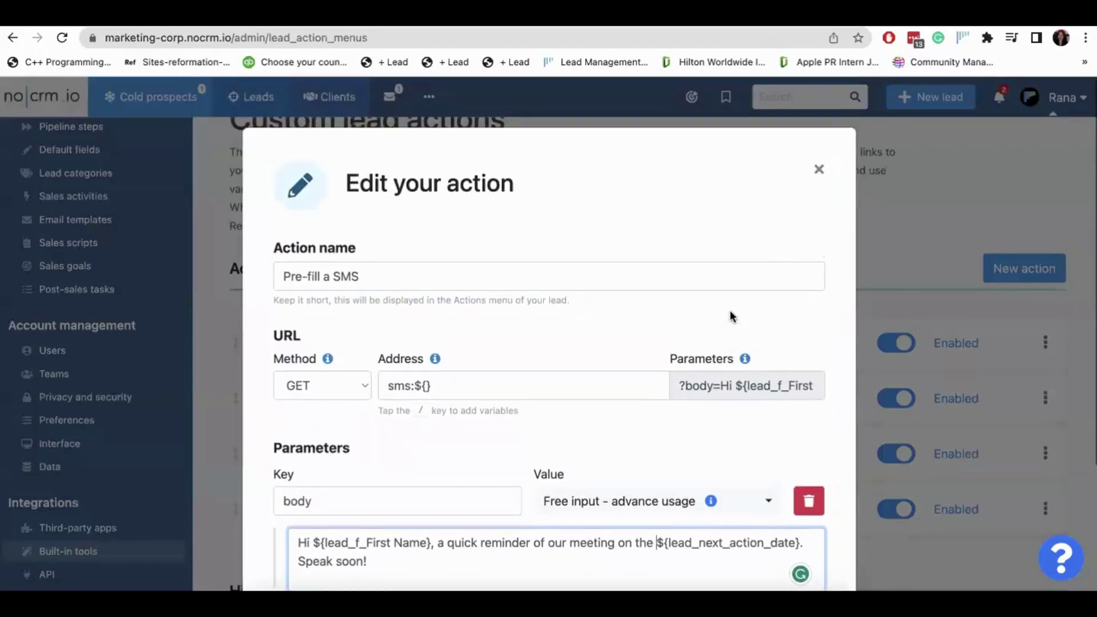
left_click(818, 172)
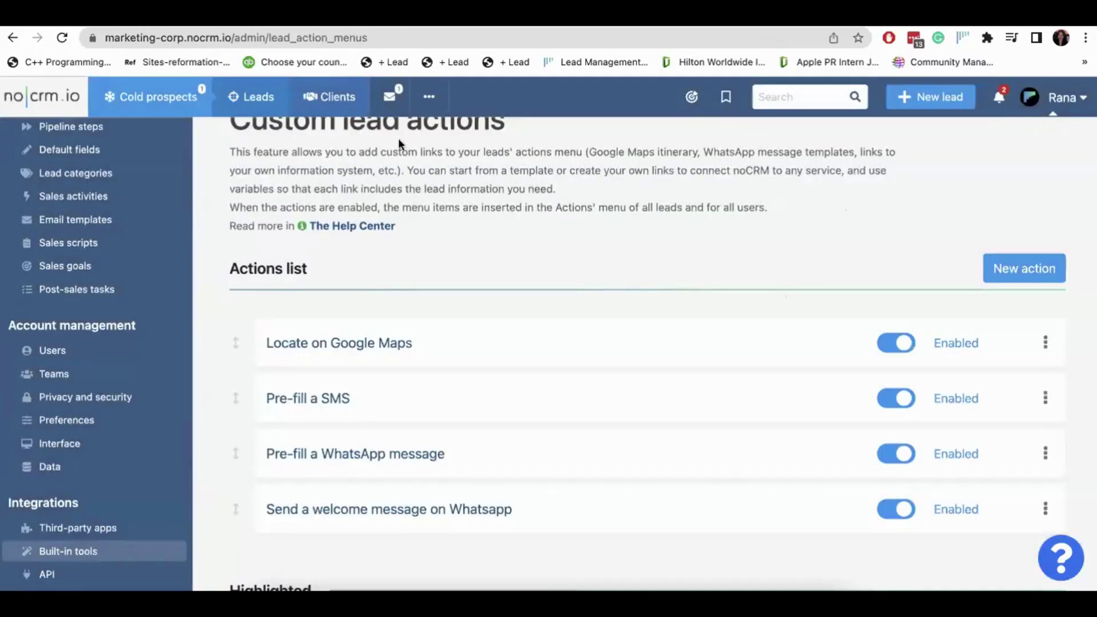
Reopen the Vance Refrigeration lead, preview the link of its "Pre-fill a SMS" action, and close the lead.
mouse_move(265, 98)
left_click(290, 372)
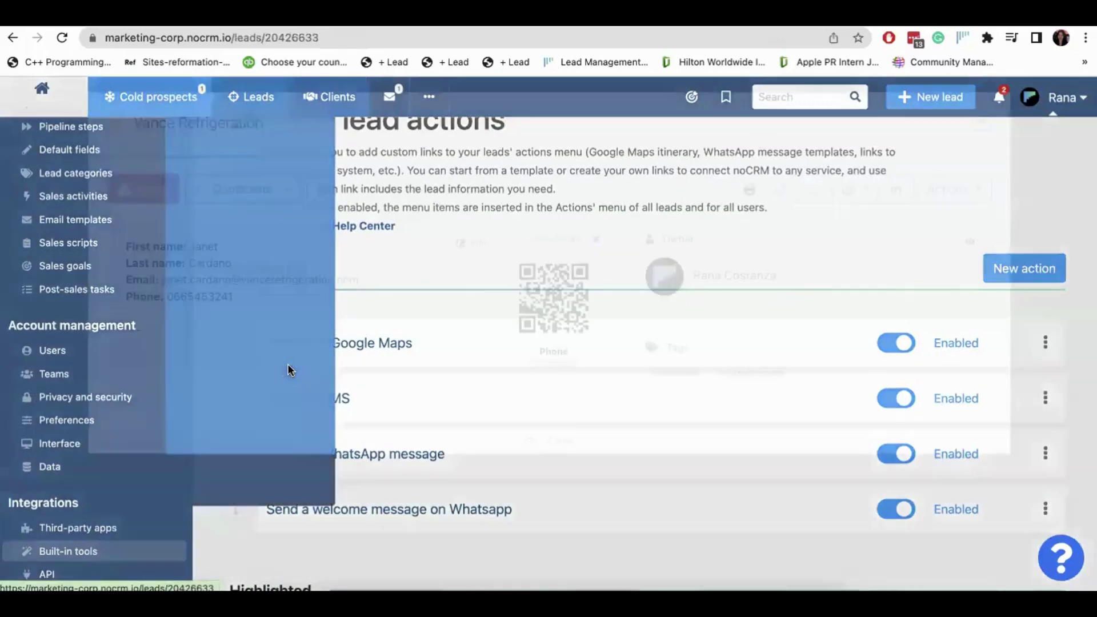
left_click(962, 196)
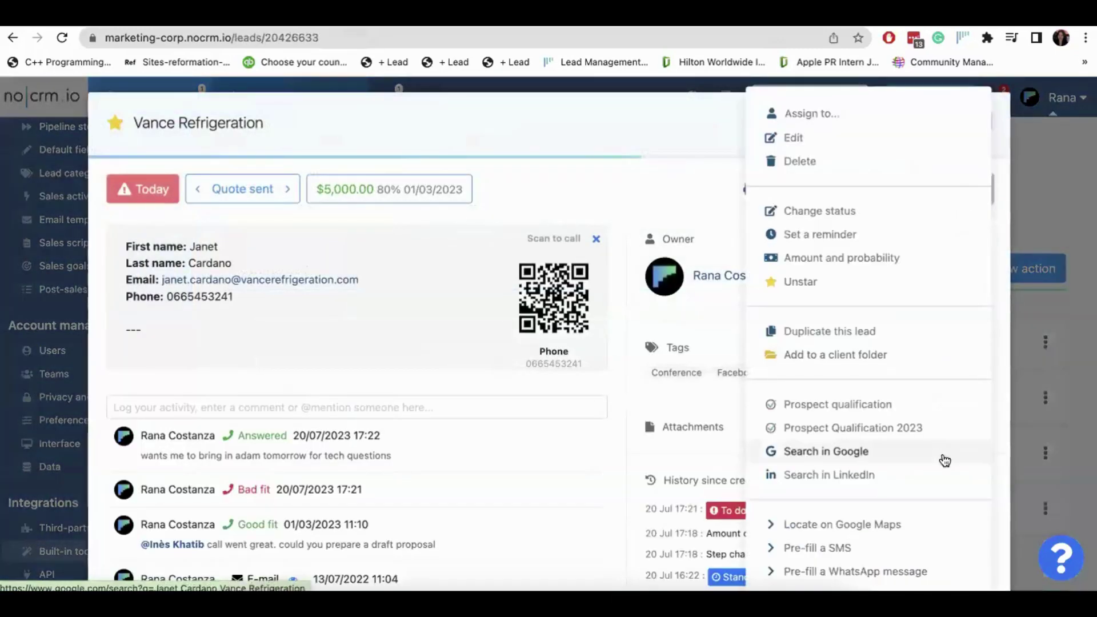
scroll(940, 542, "down", 1)
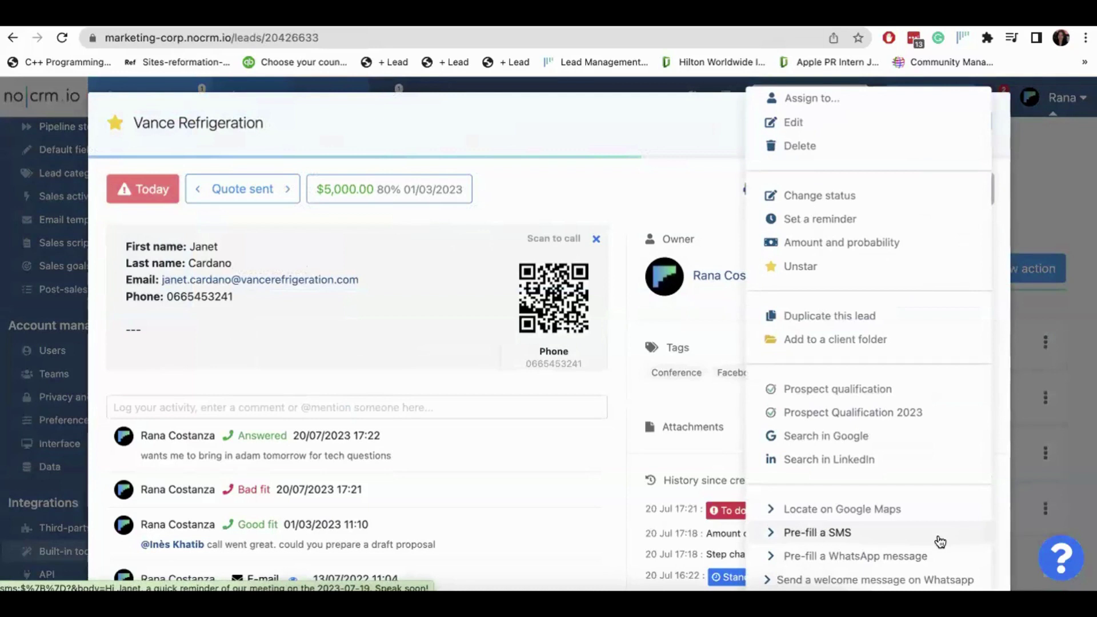
left_click(659, 137)
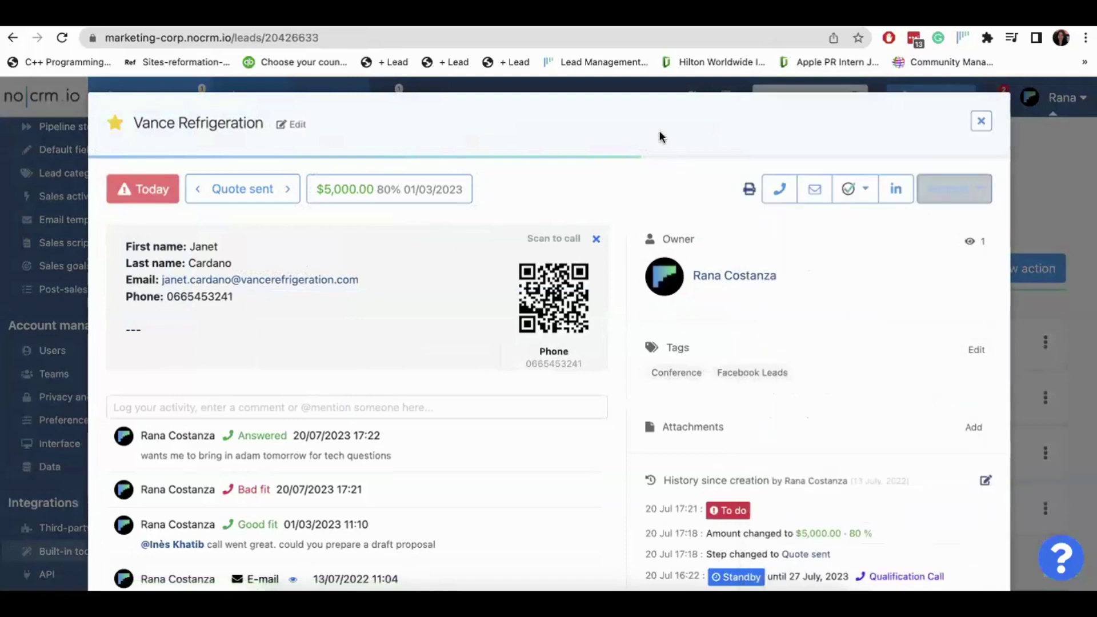
left_click(982, 122)
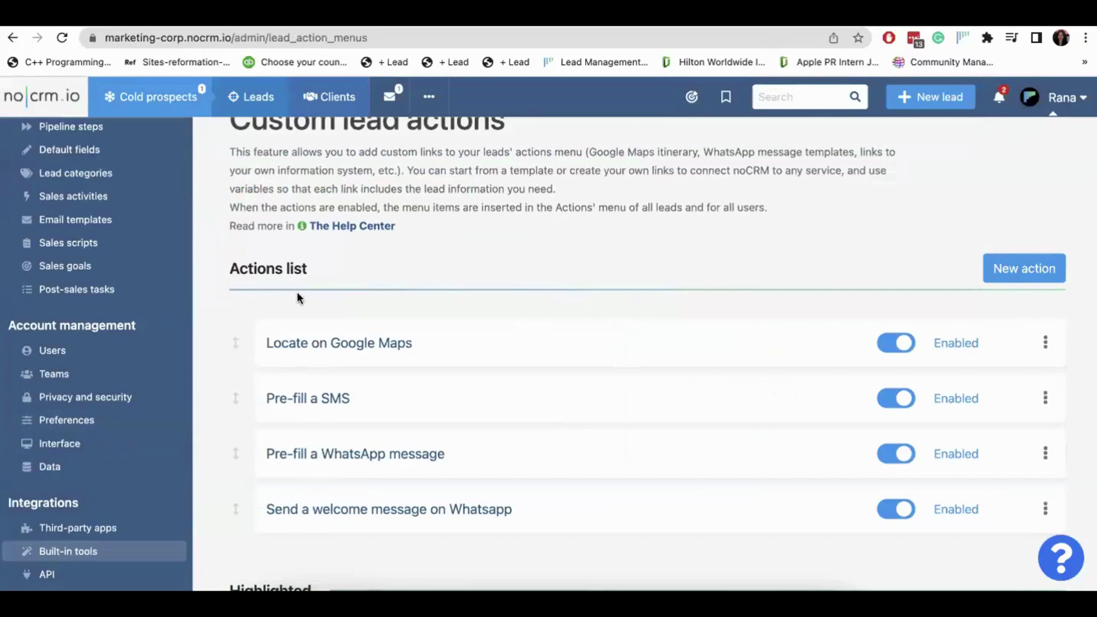
Draft a new email in the Vance Refrigeration lead from the shared "Discovery Call" template.
scroll(172, 289, "up", 3)
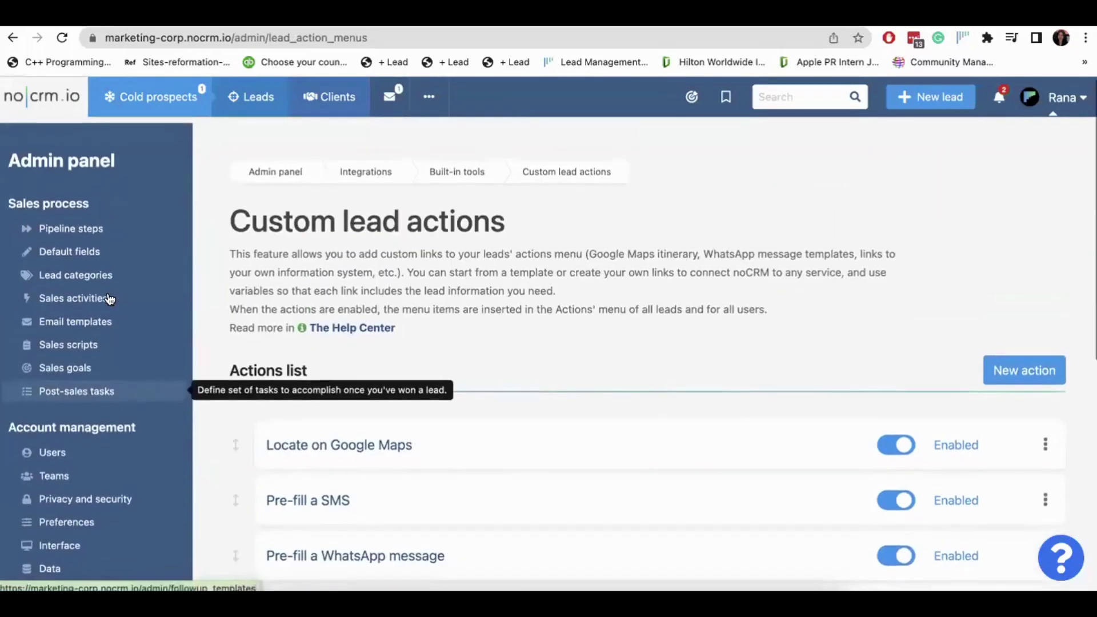
mouse_move(278, 114)
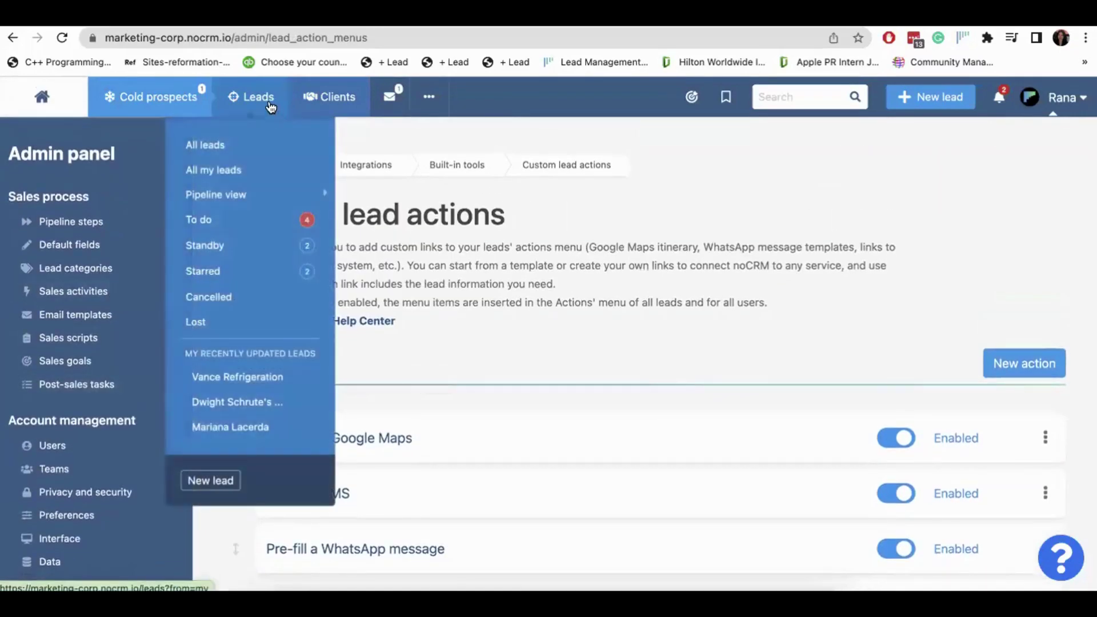
left_click(238, 377)
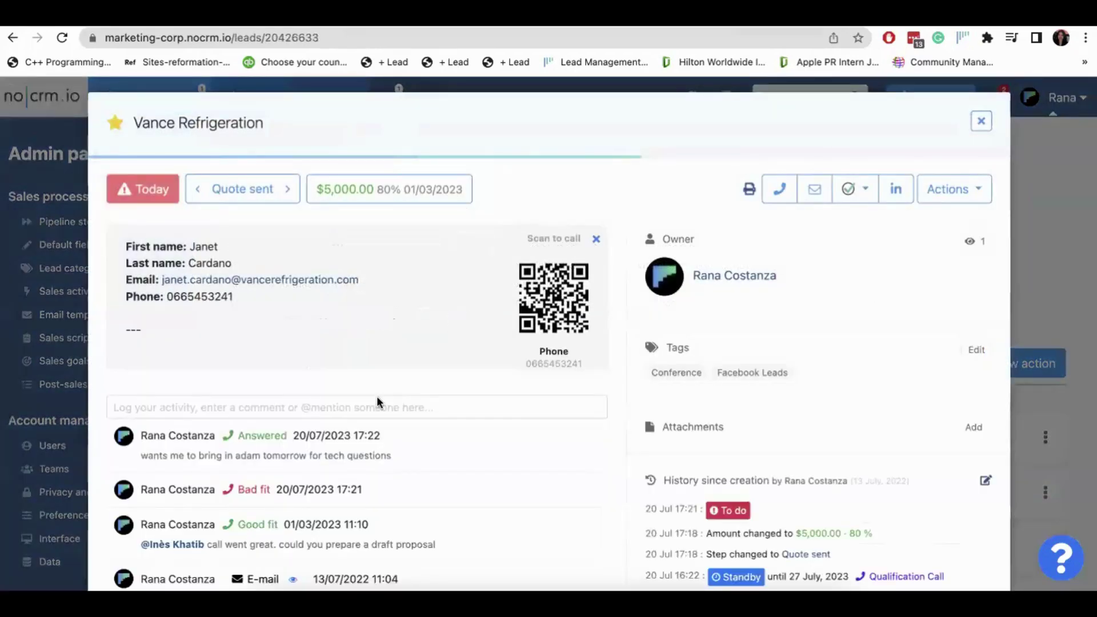
left_click(354, 411)
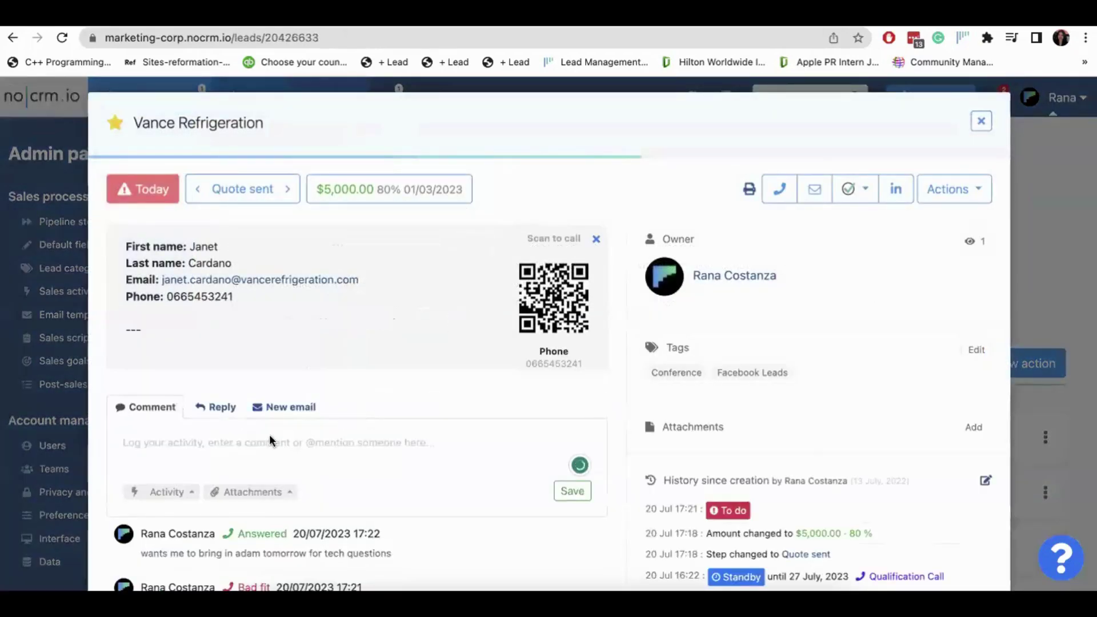
left_click(279, 409)
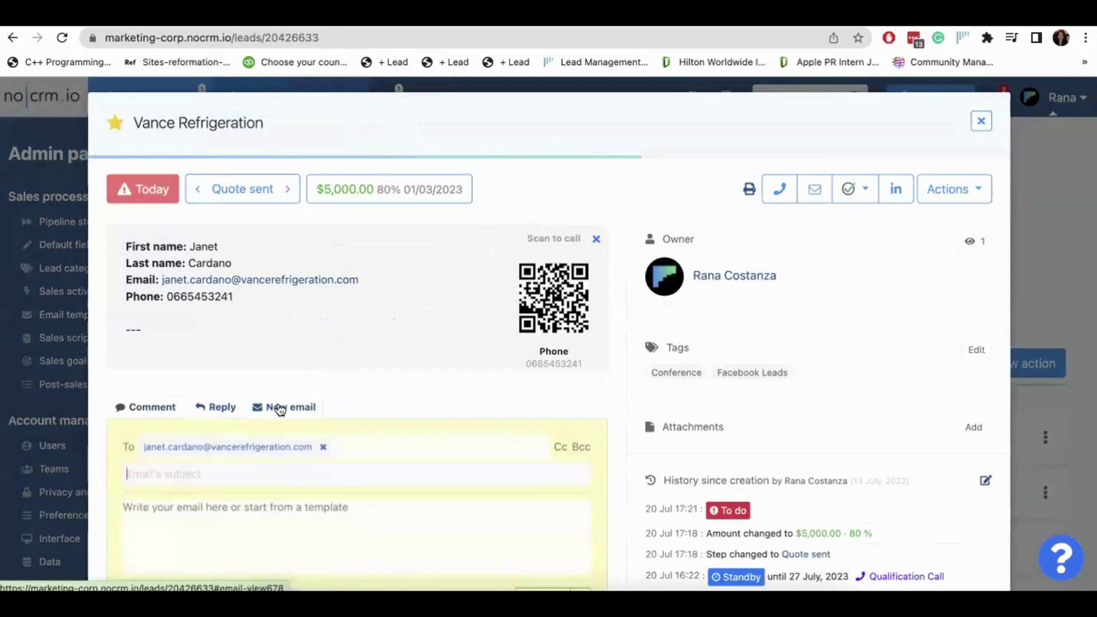
scroll(235, 474, "down", 2)
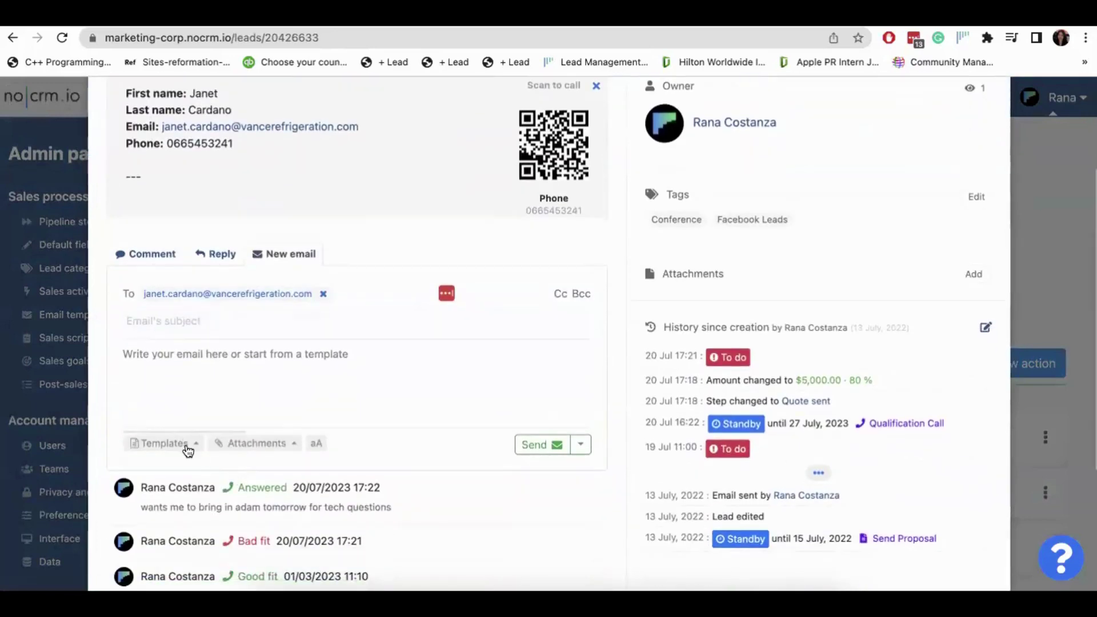
left_click(188, 449)
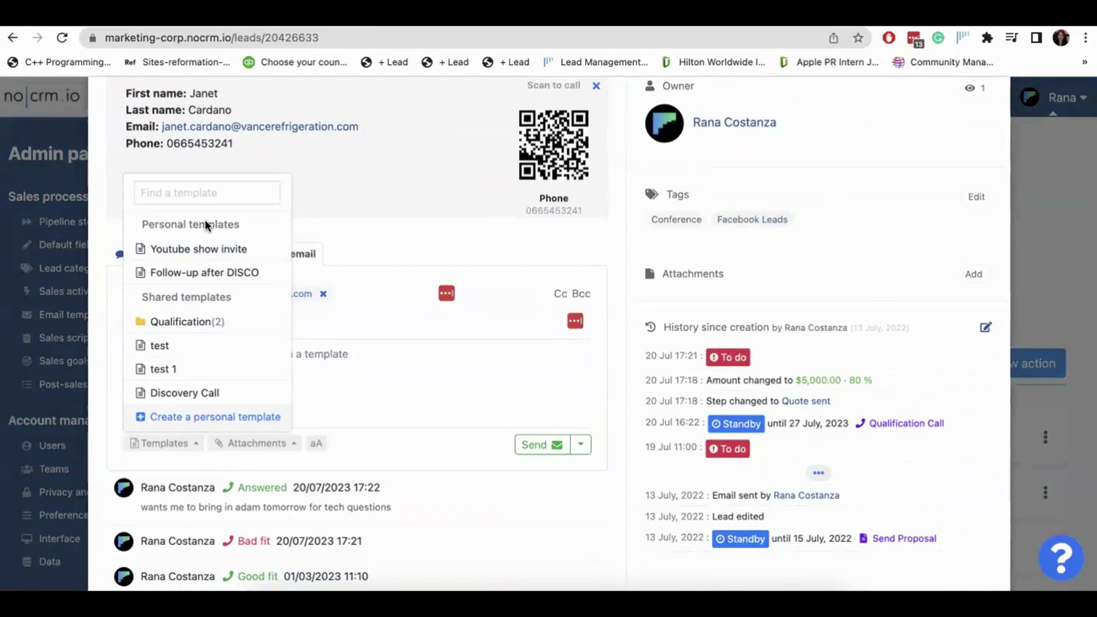
left_click(207, 393)
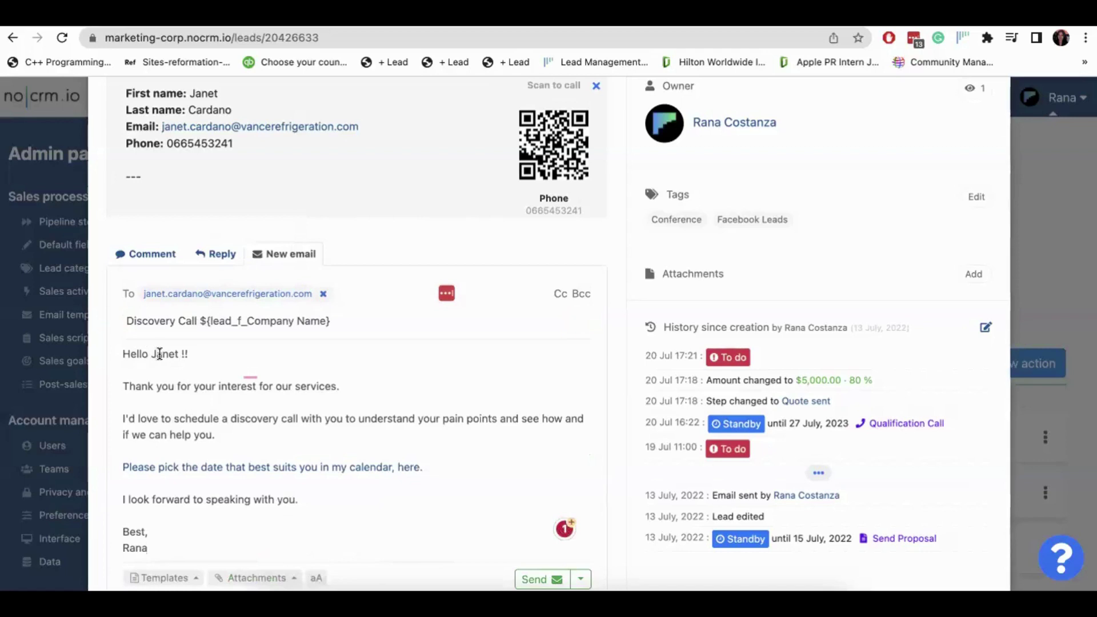
Review the subject and body of the drafted Discovery Call email and close the lead without sending it.
scroll(159, 355, "down", 3)
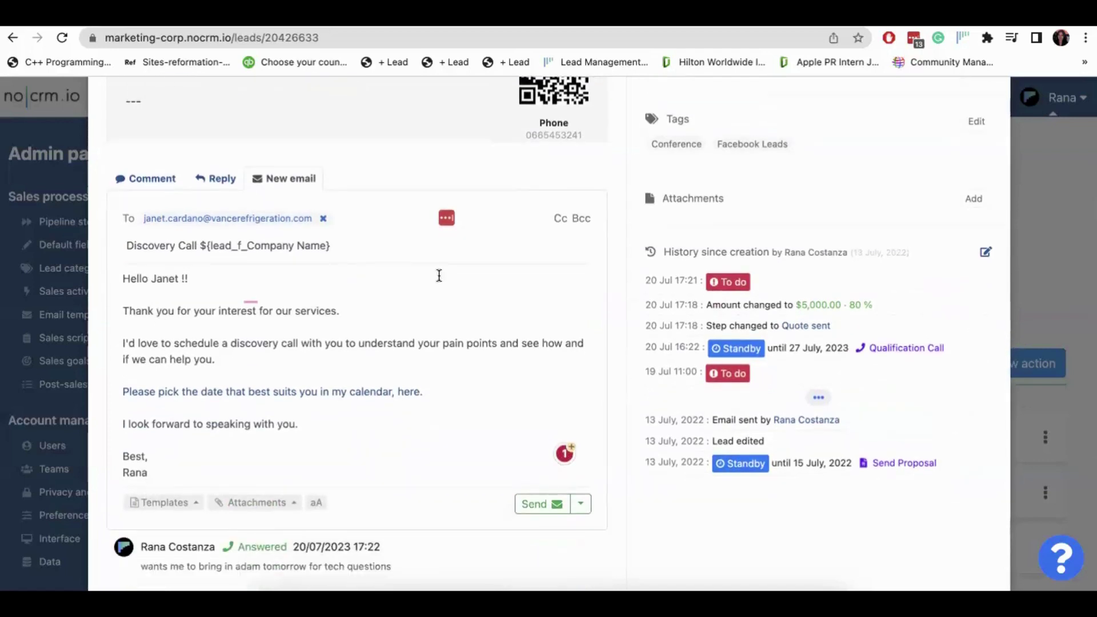
scroll(515, 260, "up", 2)
scroll(343, 384, "down", 2)
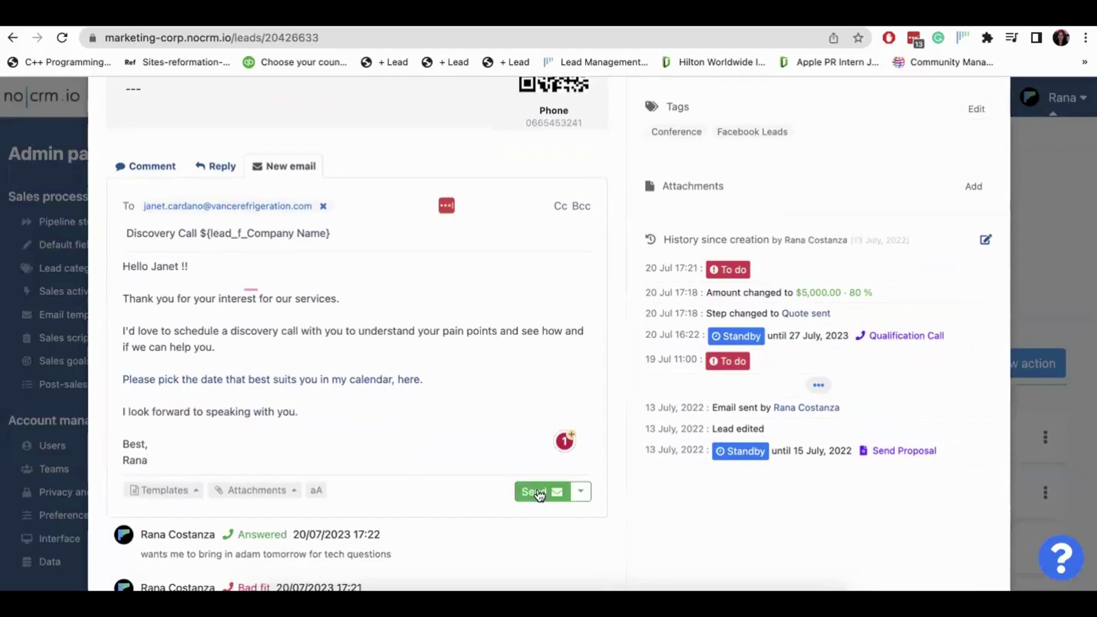
scroll(460, 400, "up", 5)
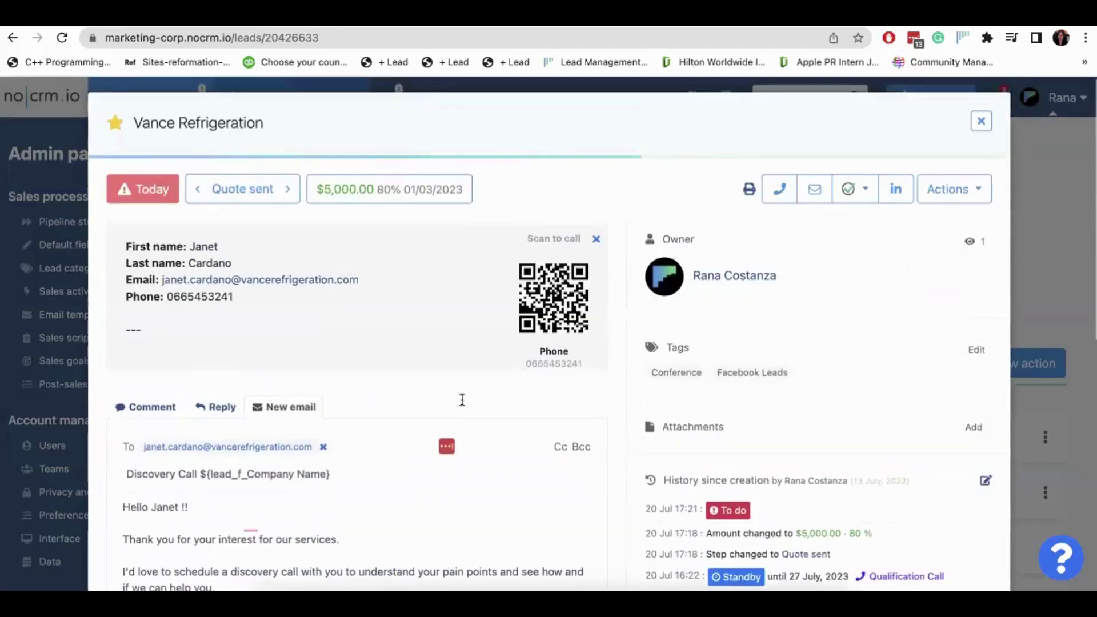
left_click(981, 122)
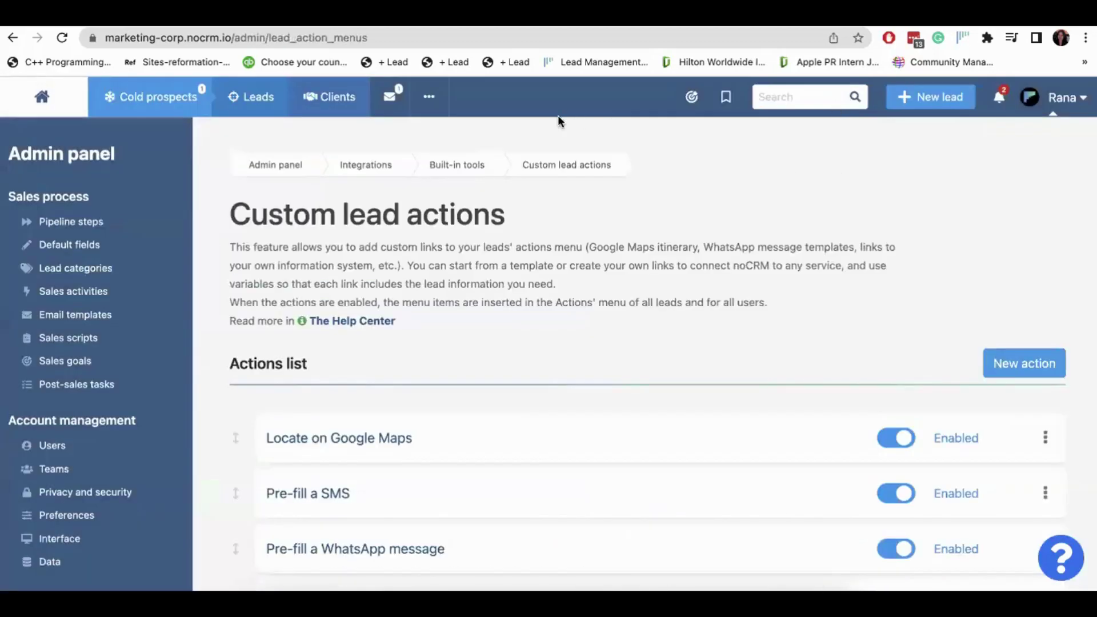
Go from the email inbox to the personal email templates and open the form for a new template.
left_click(391, 96)
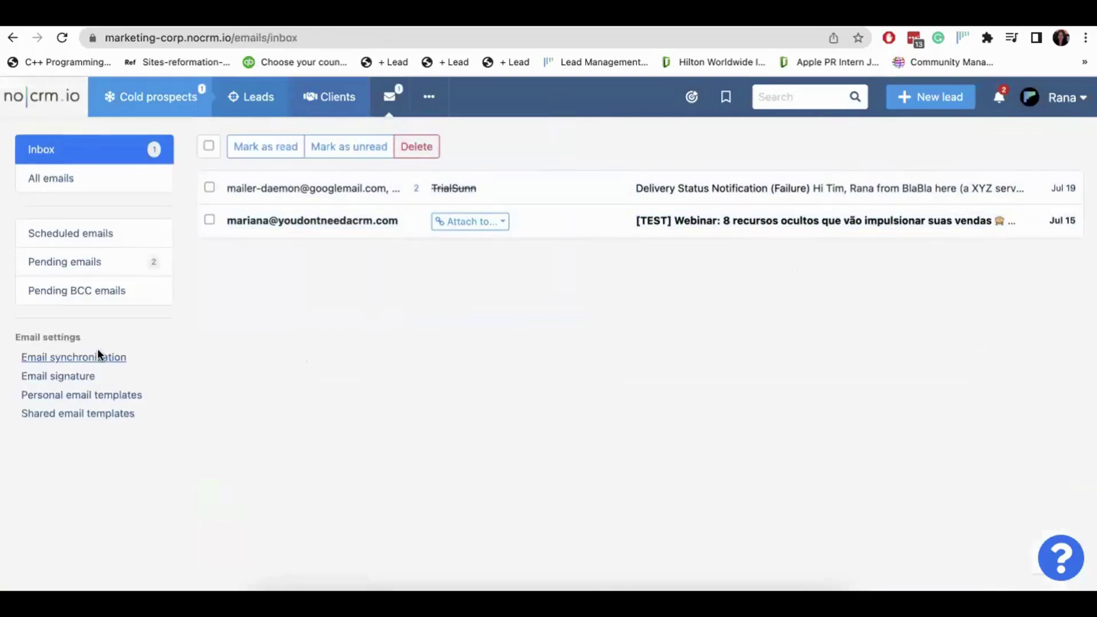
left_click(104, 394)
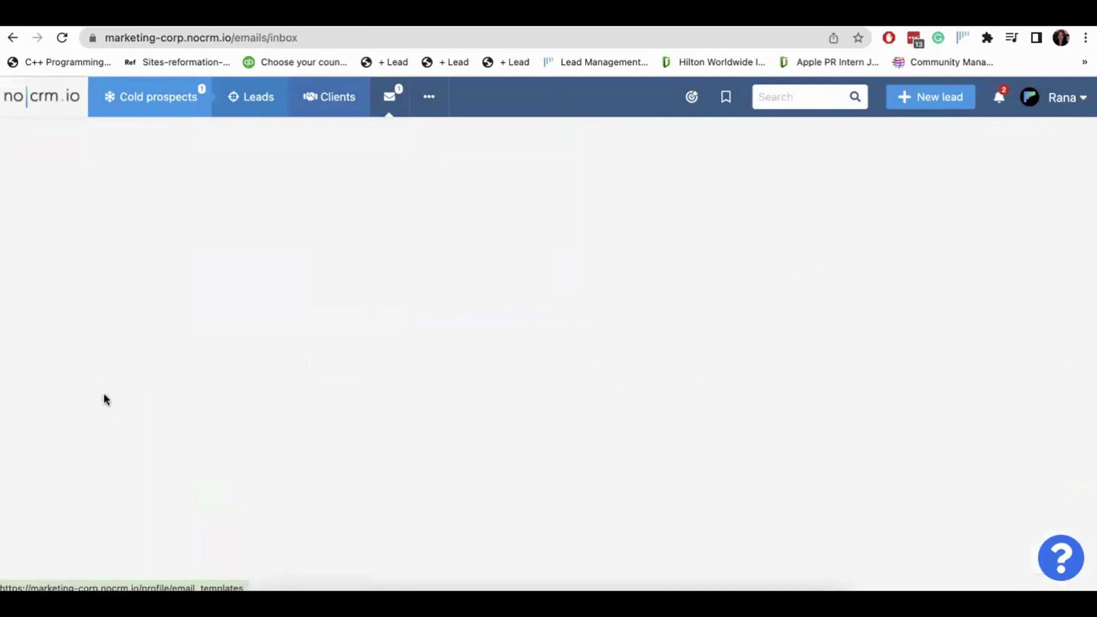
left_click(596, 433)
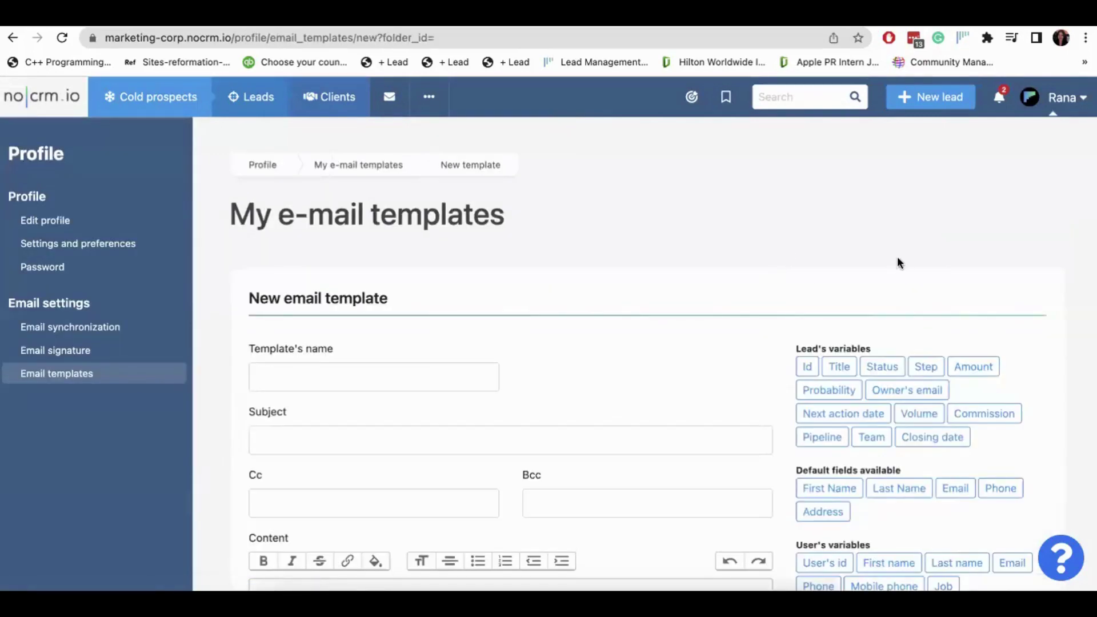
Point out the template name, subject, Cc and Bcc fields of the new email template, leaving them blank.
left_click(341, 379)
scroll(341, 382, "down", 2)
left_click(338, 329)
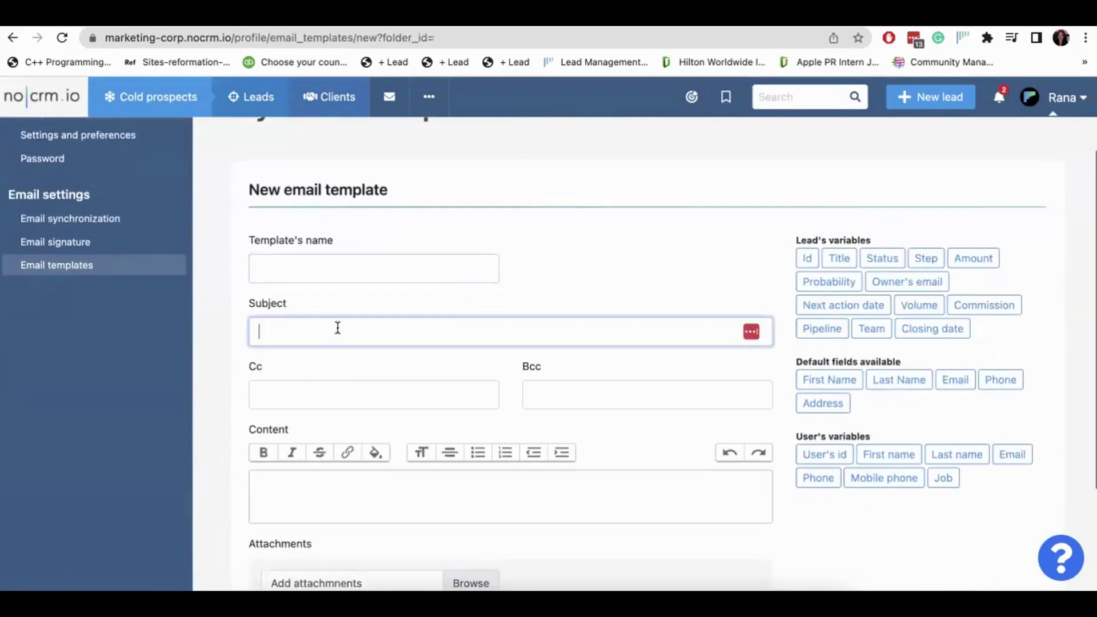
left_click(495, 388)
left_click(573, 387)
scroll(574, 387, "down", 3)
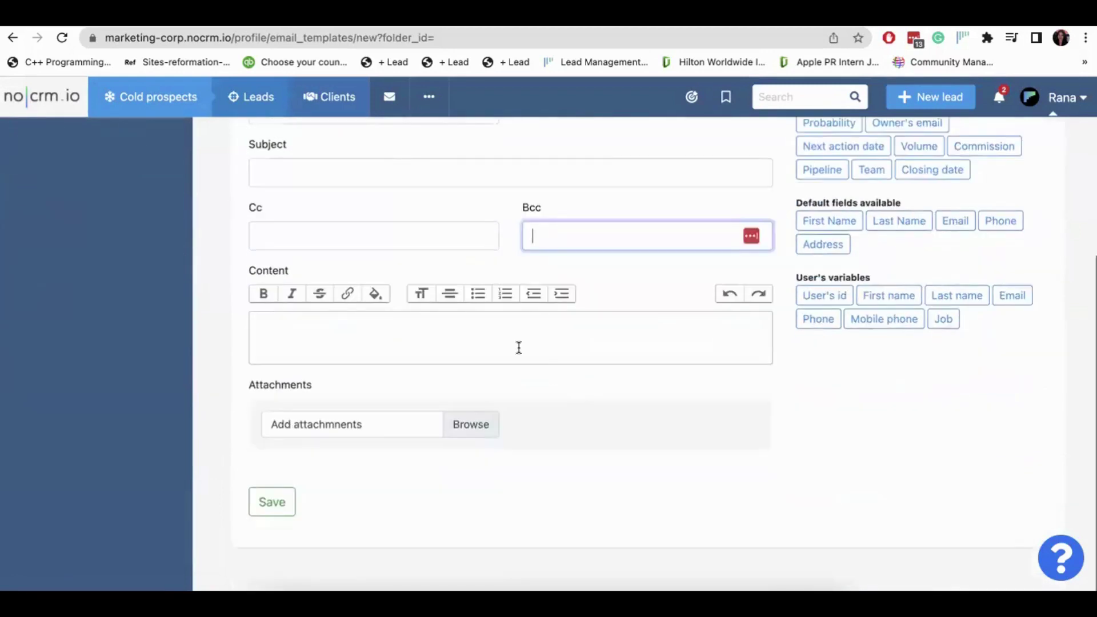
Write the greeting "Hi ${lead_f_First Name}," in the template content using the default First Name field variable.
left_click(518, 348)
type("Hi")
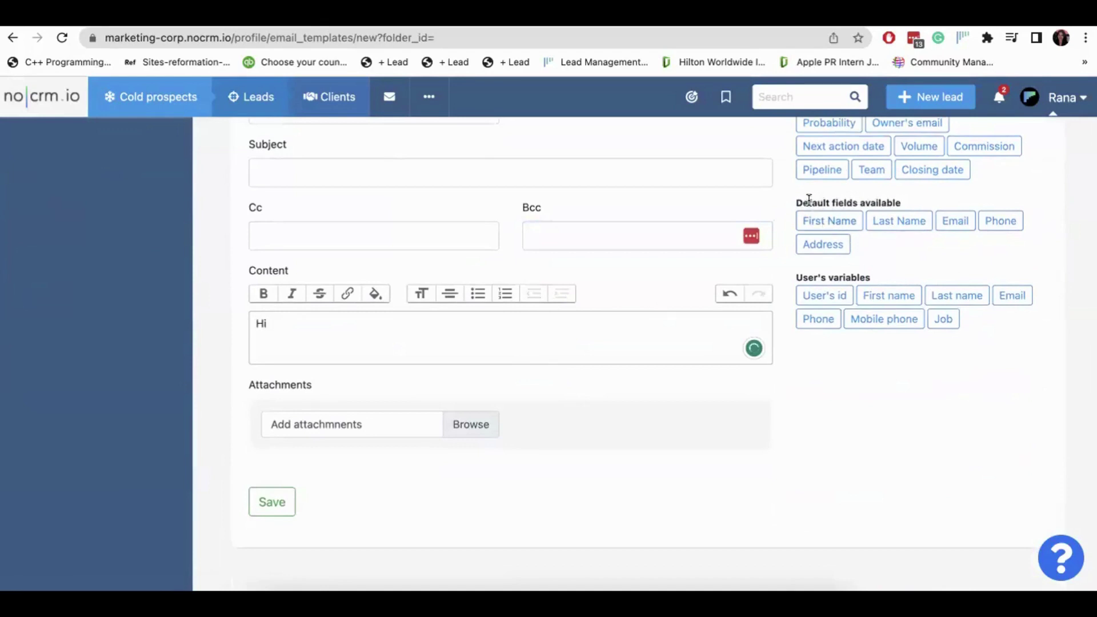
left_click_drag(809, 200, 836, 200)
left_click(840, 222)
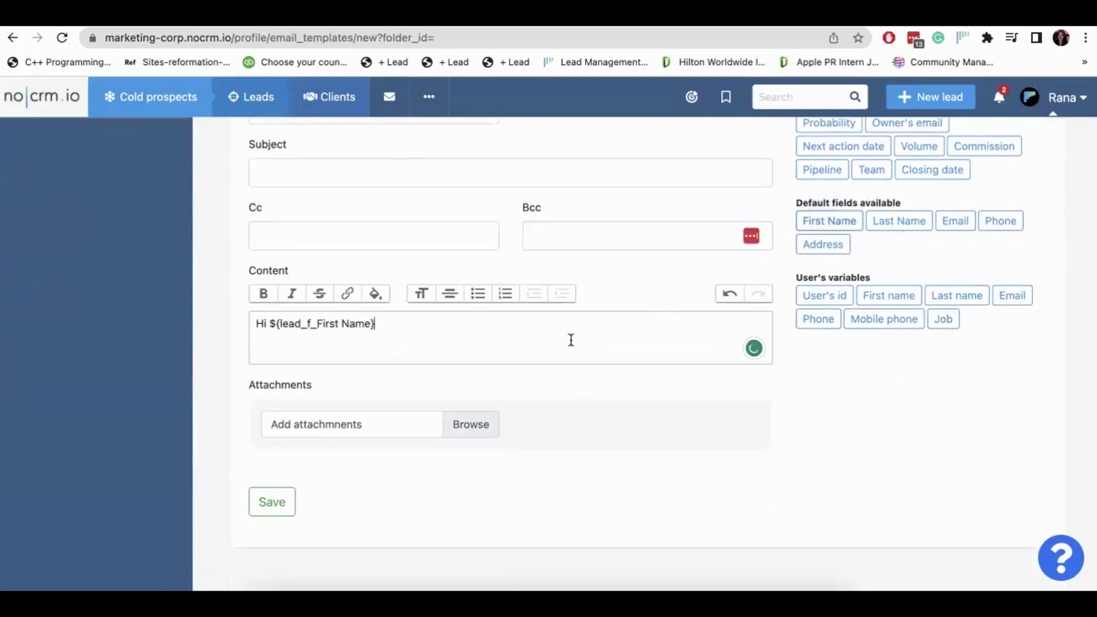
type(",")
key("BackSpace")
type(",")
key("Return")
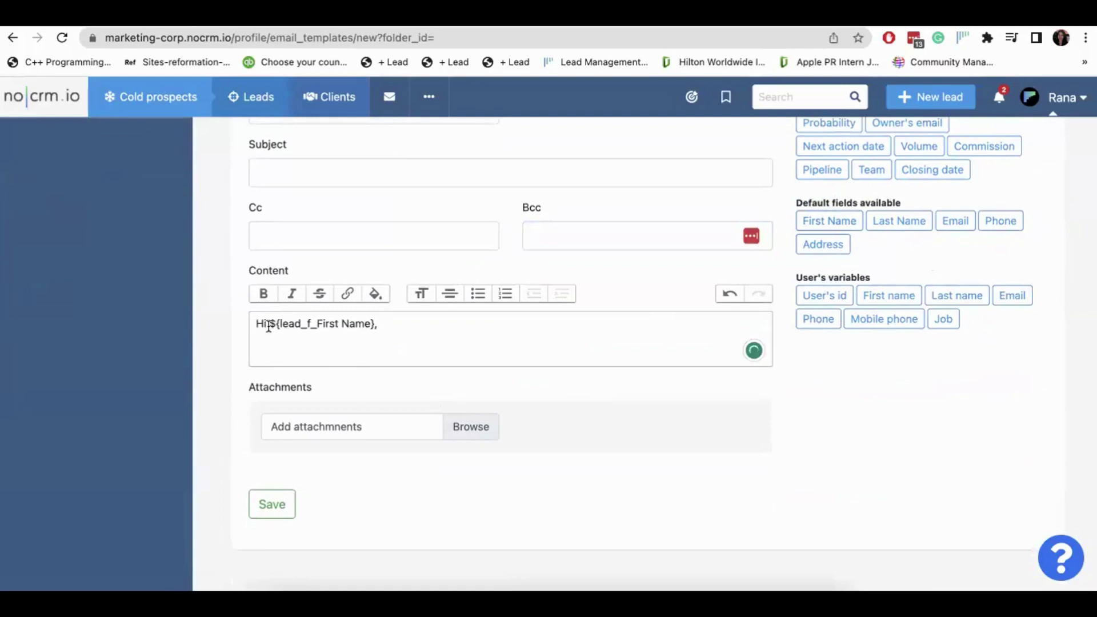
Highlight the first-name variable in the greeting and add blank lines below it.
left_click_drag(270, 323, 374, 330)
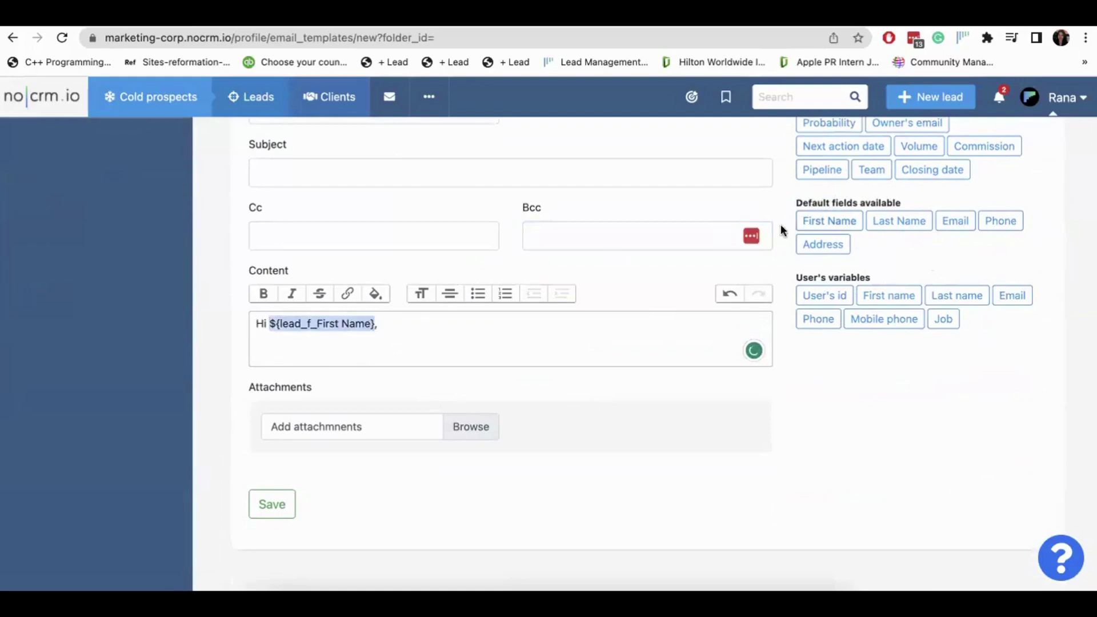
left_click(499, 324)
key("Return")
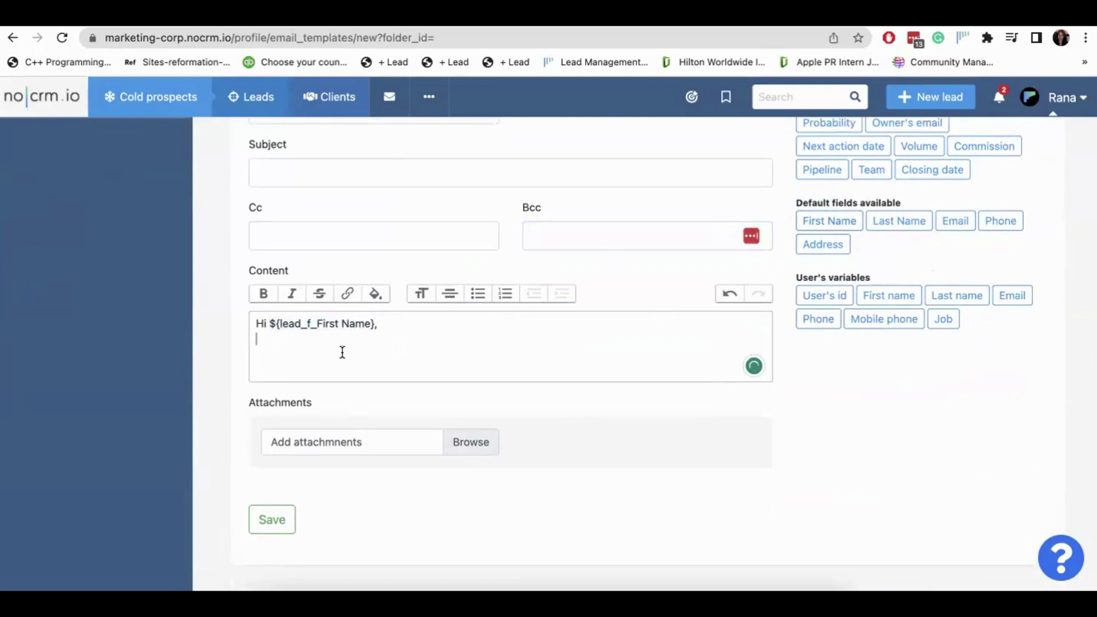
key("Return")
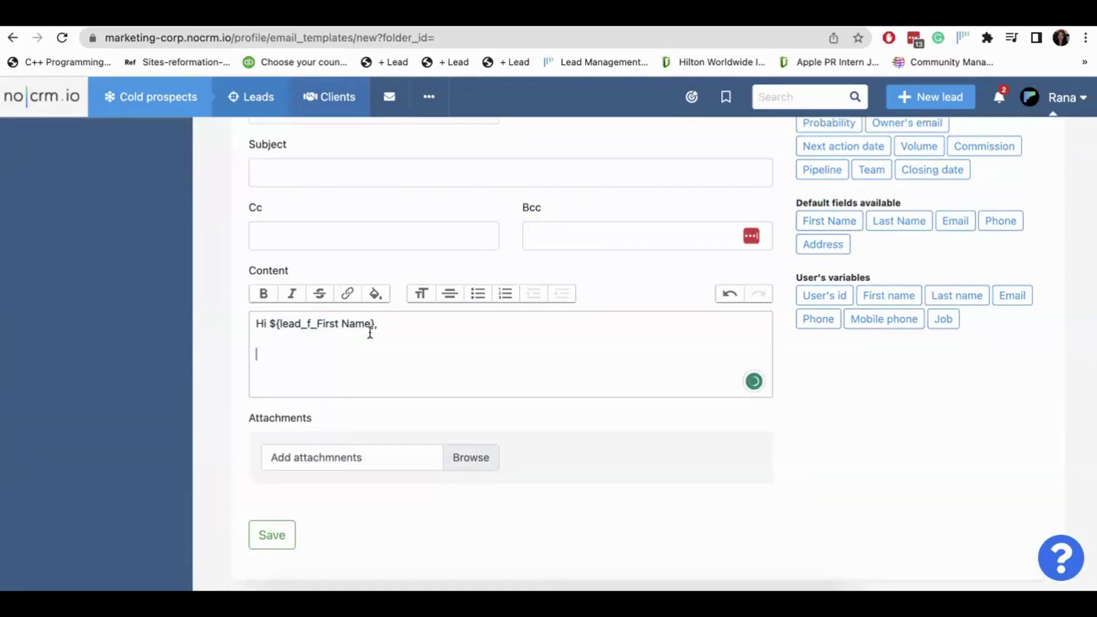
left_click_drag(379, 324, 266, 325)
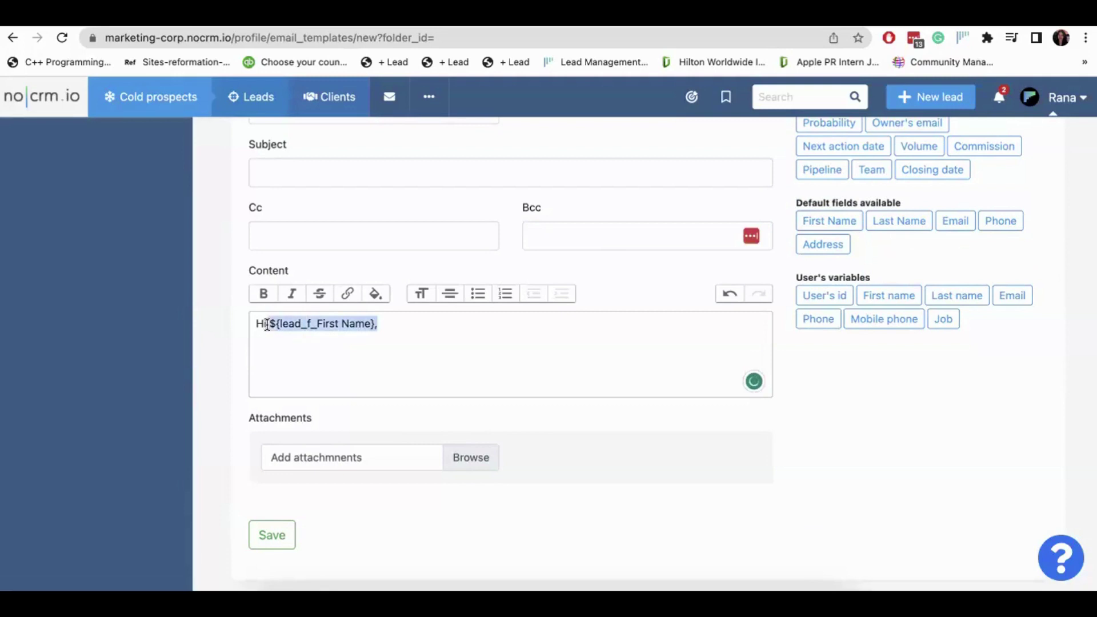
left_click(266, 325)
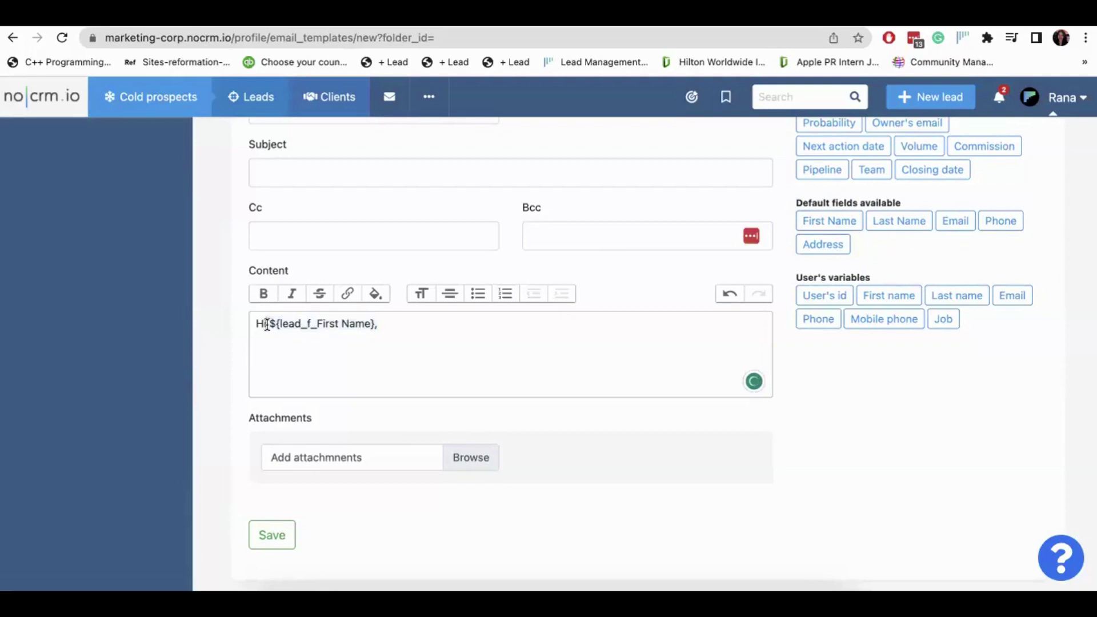
left_click(290, 356)
left_click_drag(276, 323, 371, 324)
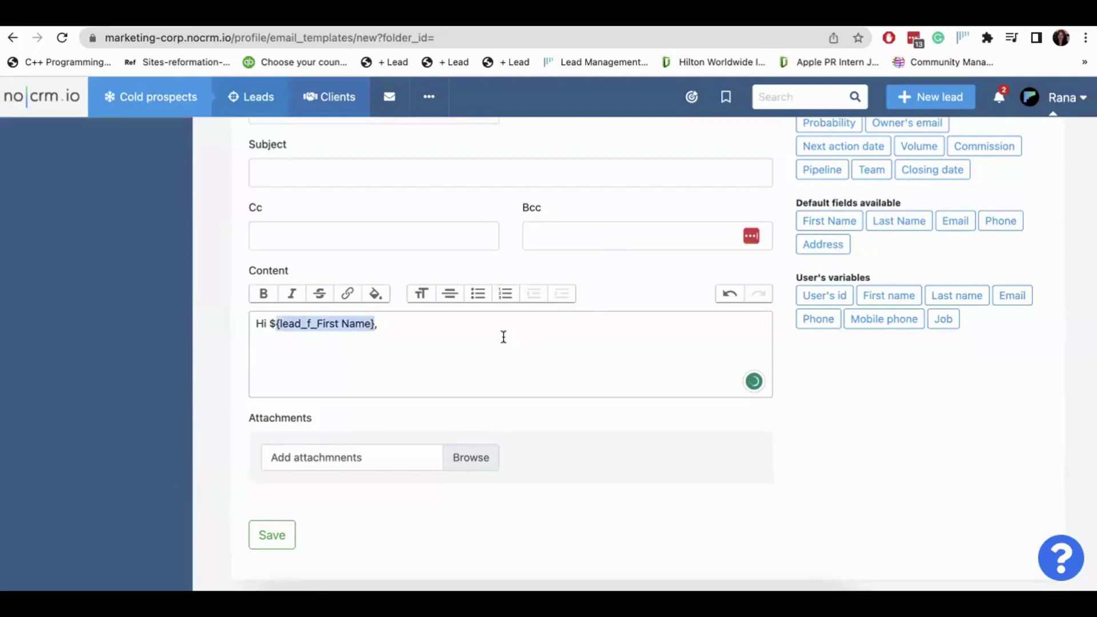
left_click(446, 337)
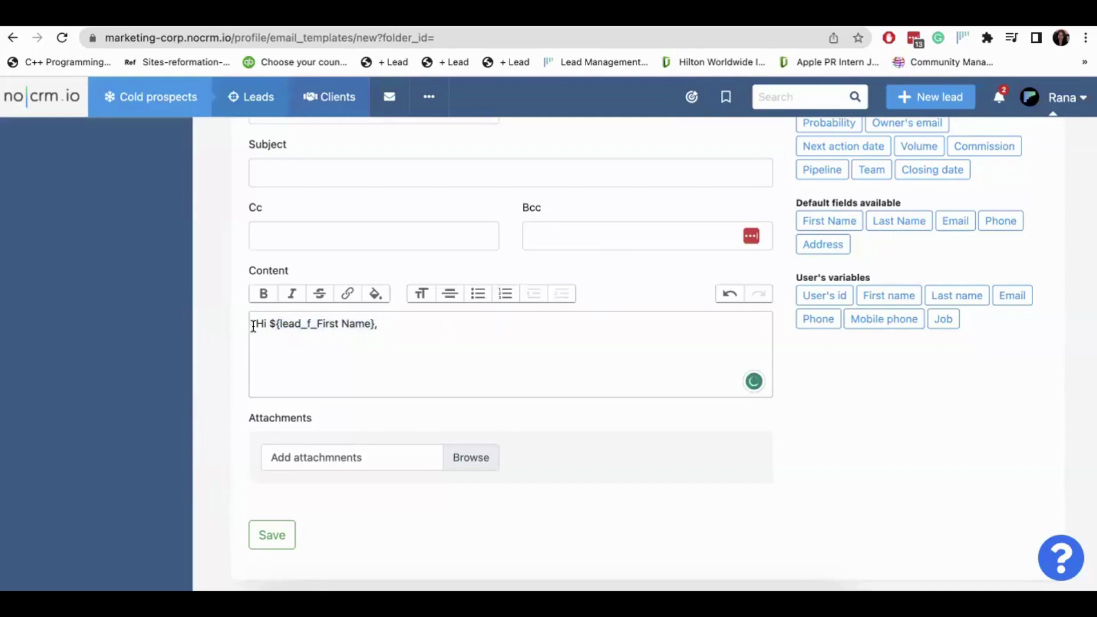
key("Return")
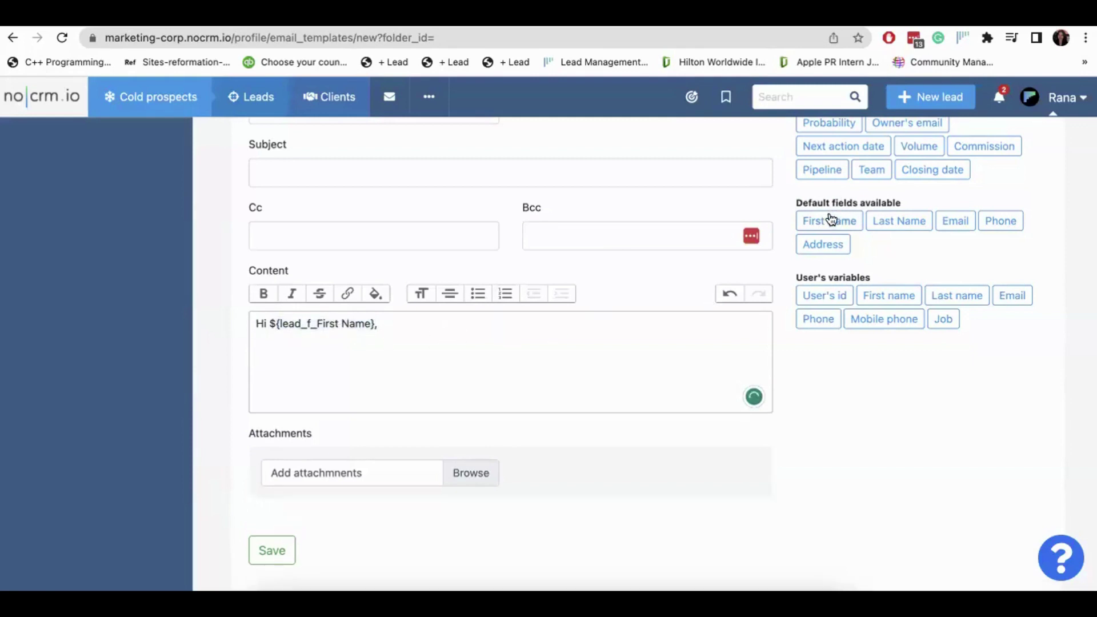
Leave the new template unsaved for the email inbox, and open the Email templates settings in the Admin panel.
scroll(828, 215, "up", 2)
scroll(828, 211, "down", 3)
scroll(828, 206, "up", 1)
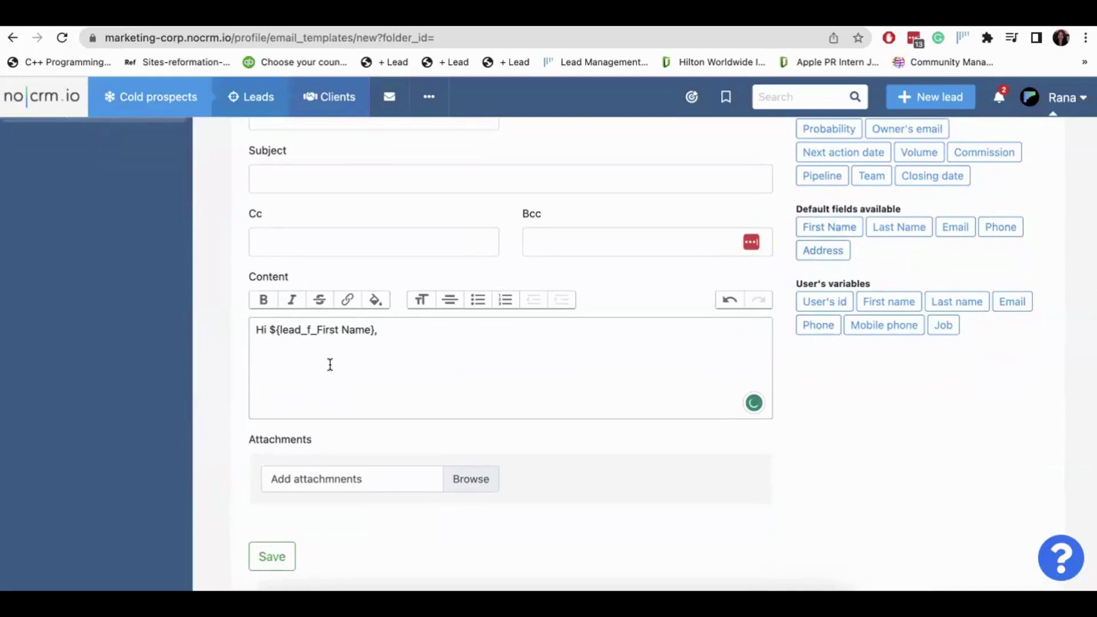
scroll(331, 365, "down", 1)
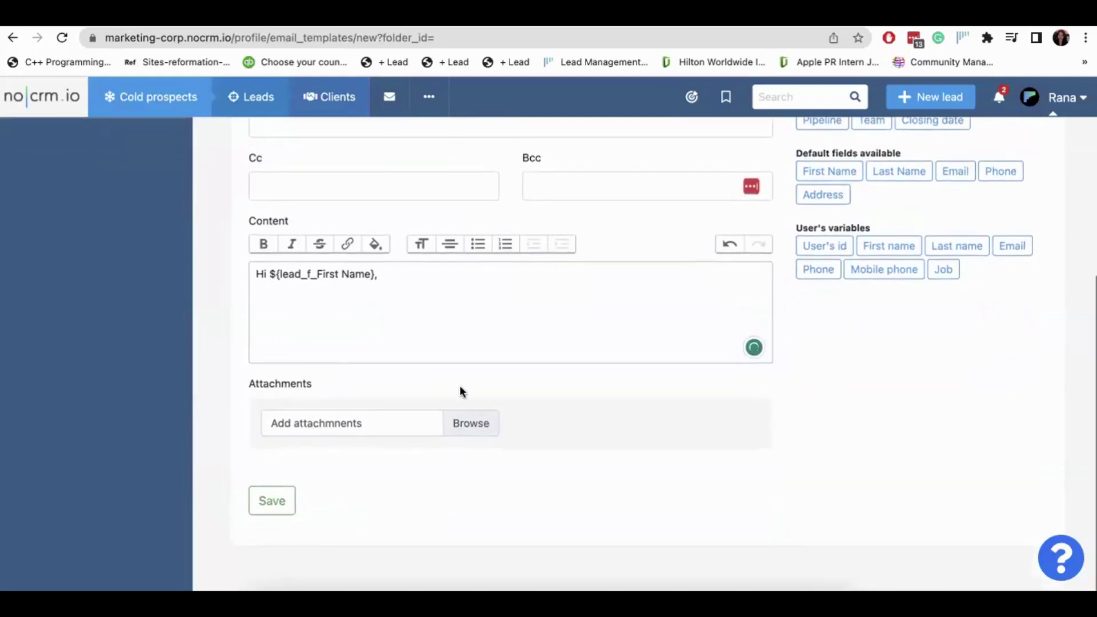
scroll(274, 511, "up", 6)
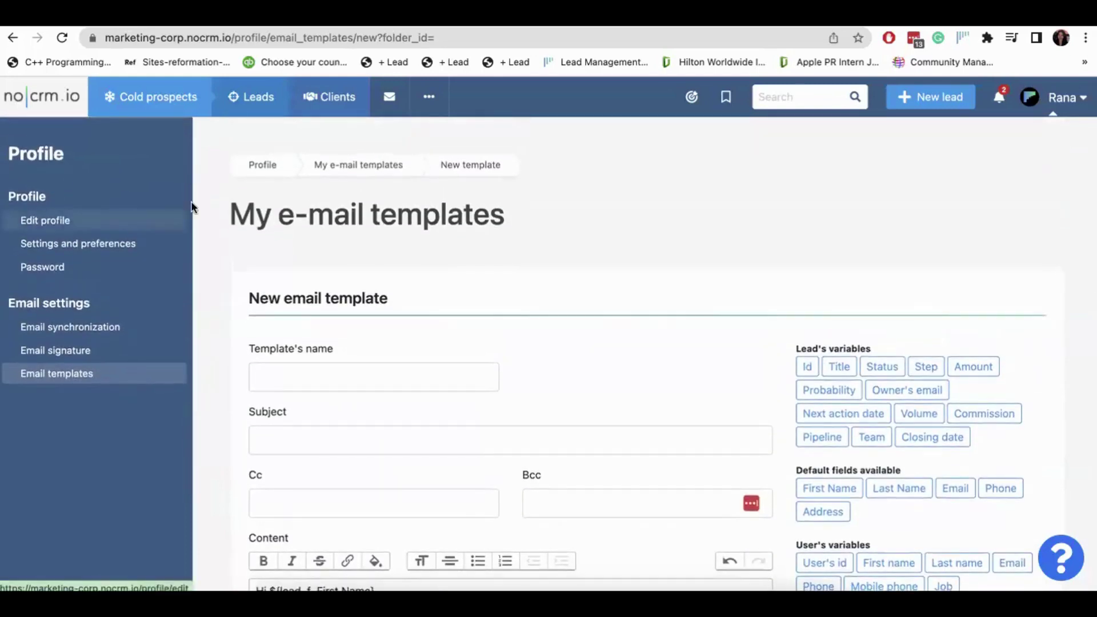
mouse_move(426, 99)
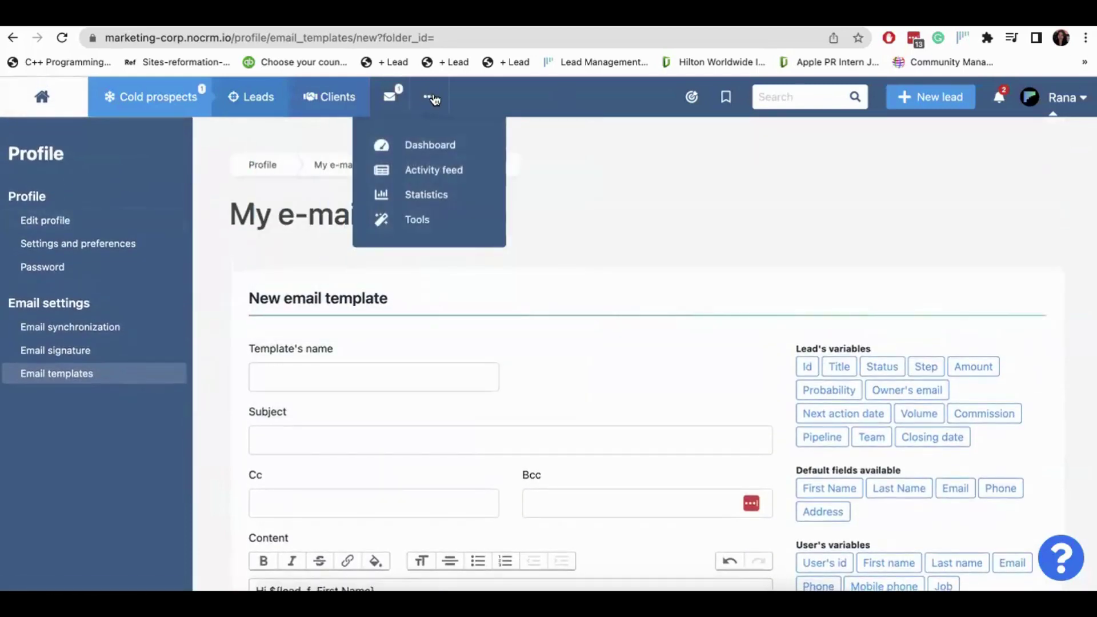
left_click(390, 100)
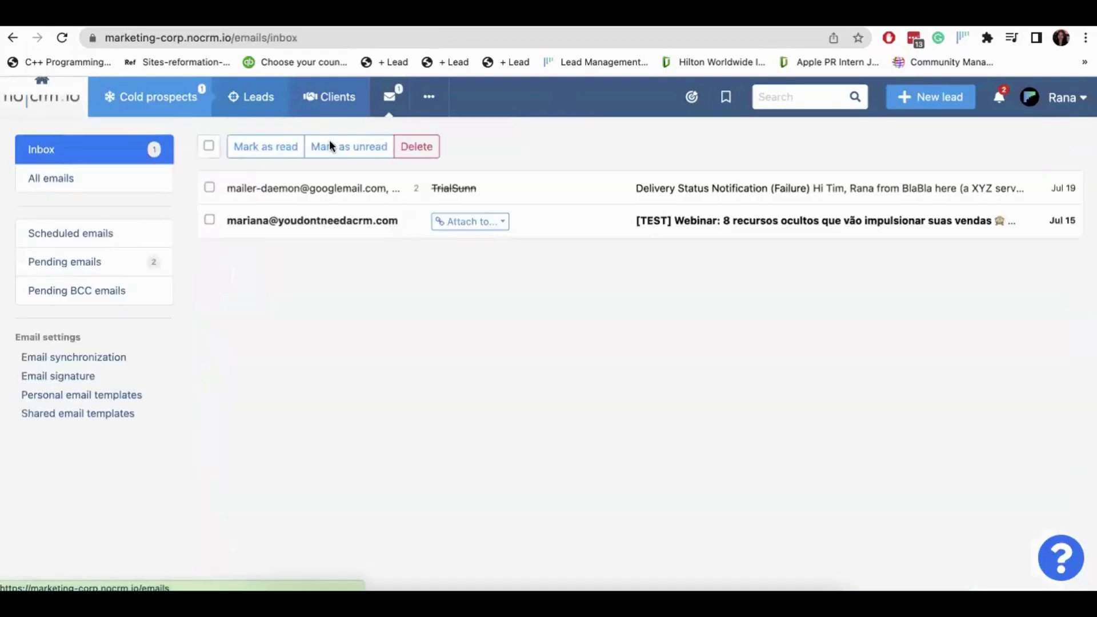
mouse_move(1054, 92)
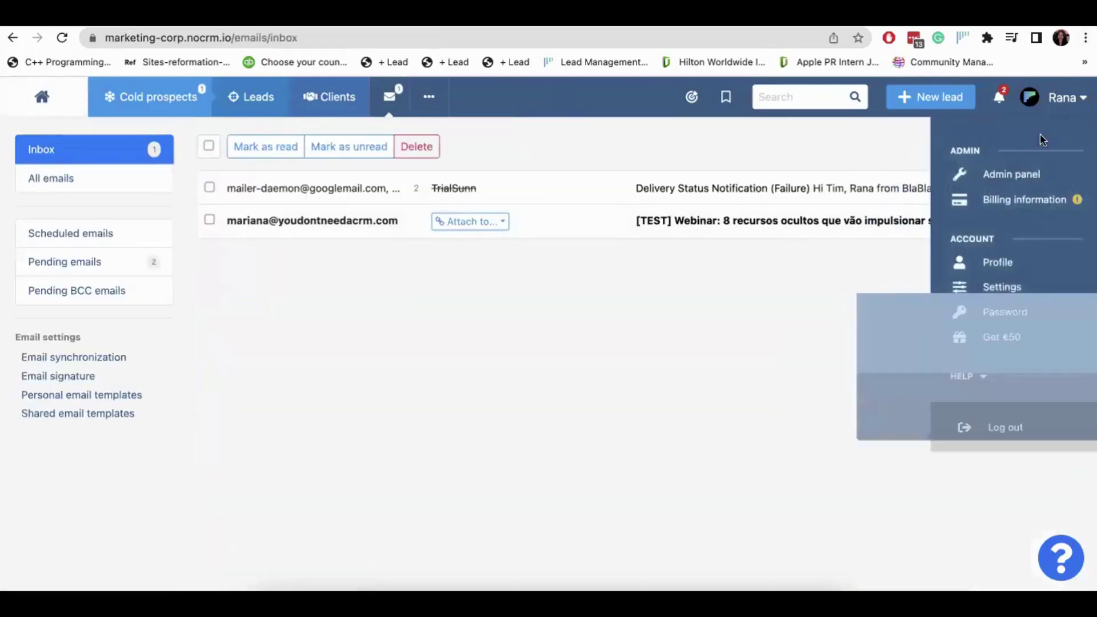
left_click(1031, 175)
scroll(109, 382, "down", 4)
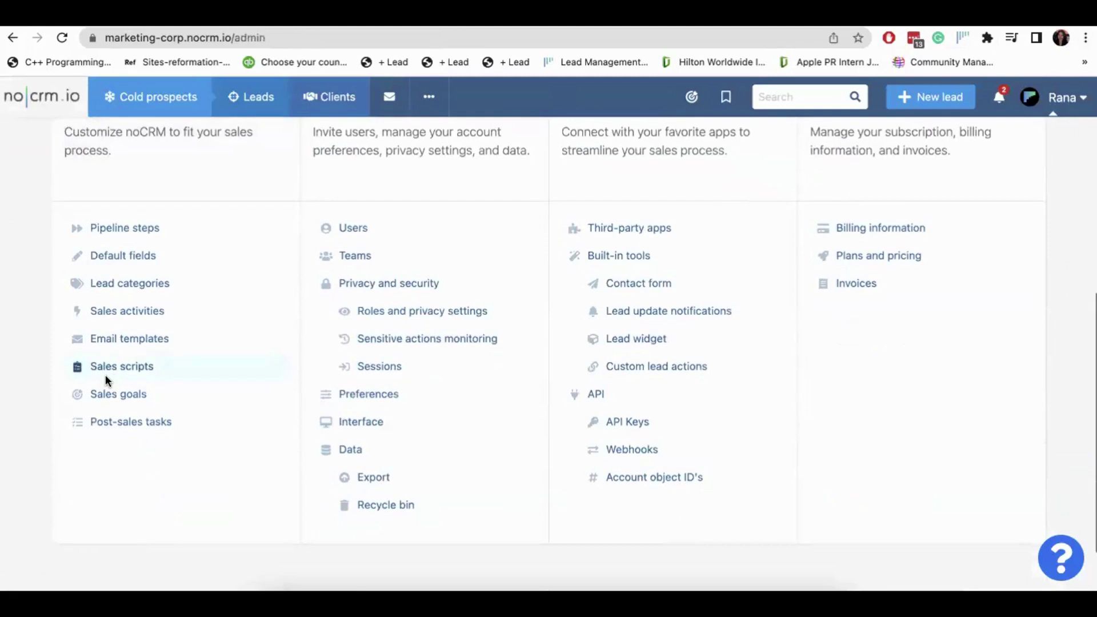
left_click(122, 341)
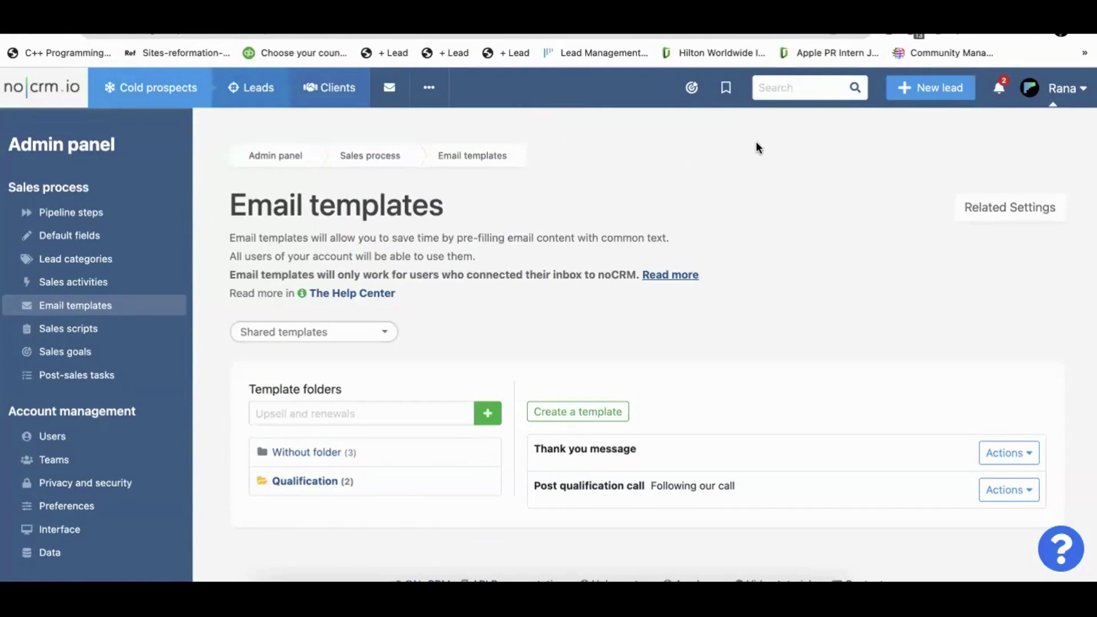
Switch to the Google Slides presentation, present the "Lead widget" slide, and exit the slideshow.
key("ctrl+Tab")
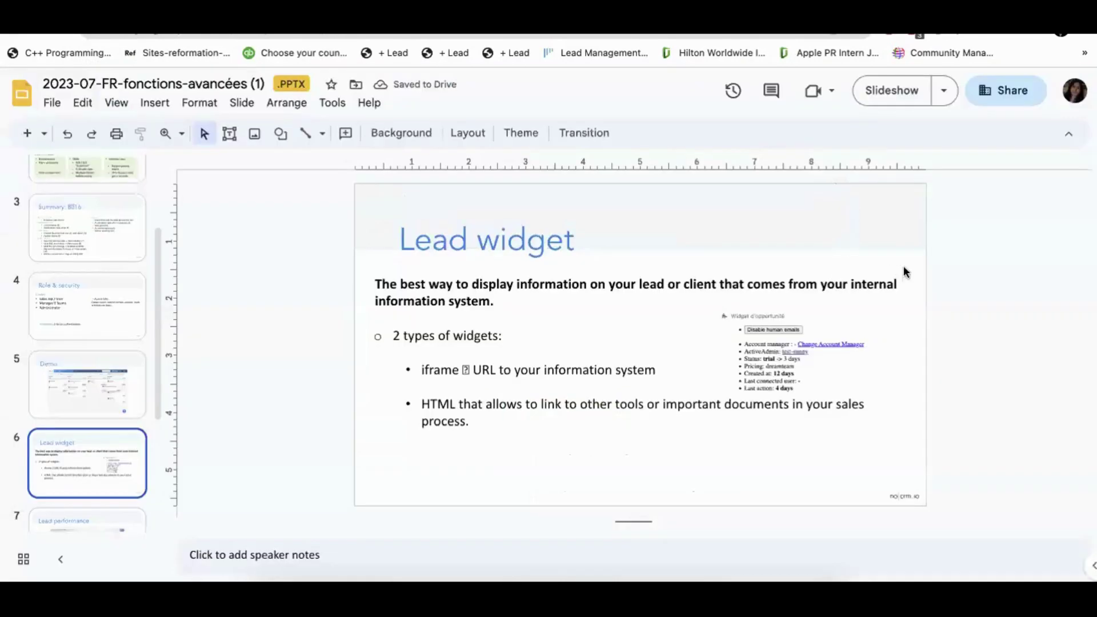
left_click(888, 91)
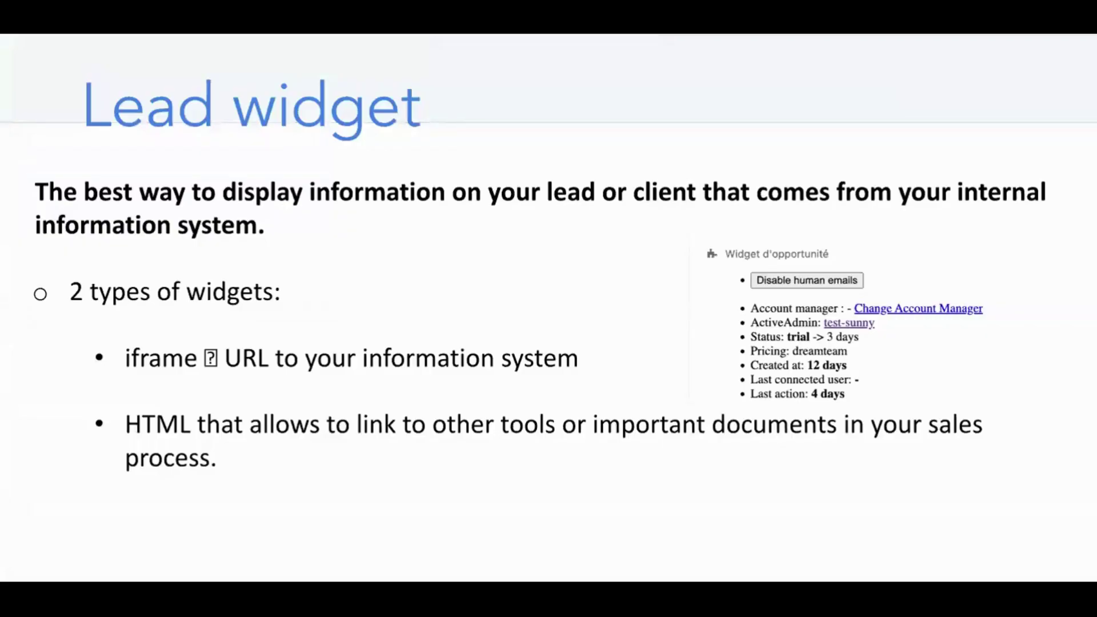
key("Escape")
Switch back to noCRM, open the Vance Refrigeration lead, and look over its details and history.
left_click(200, 36)
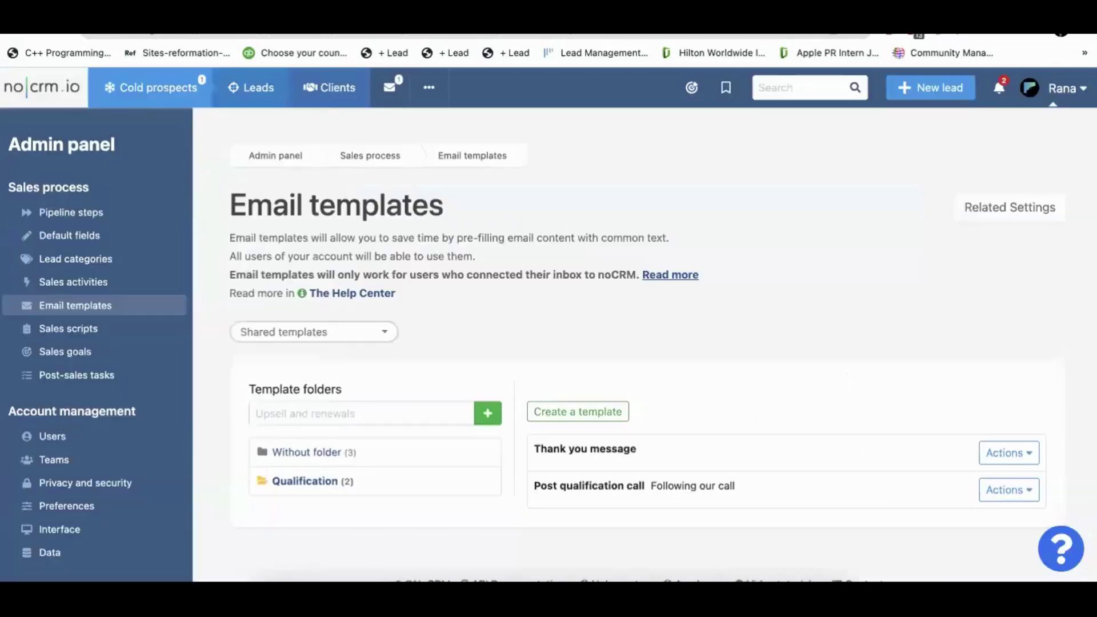
mouse_move(216, 85)
left_click(263, 372)
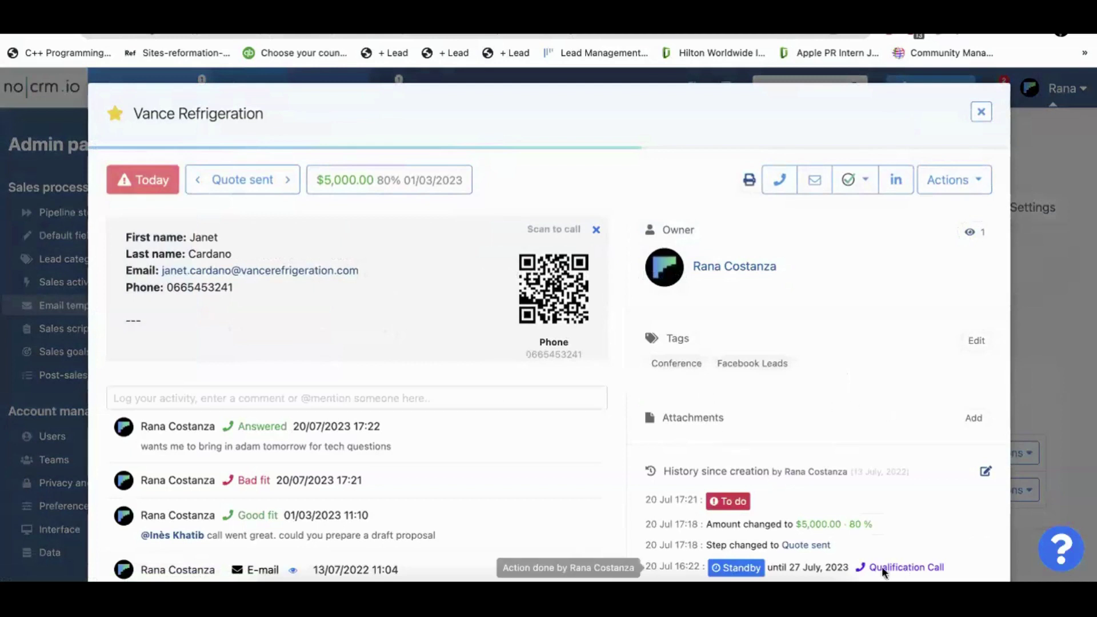
scroll(883, 438, "down", 2)
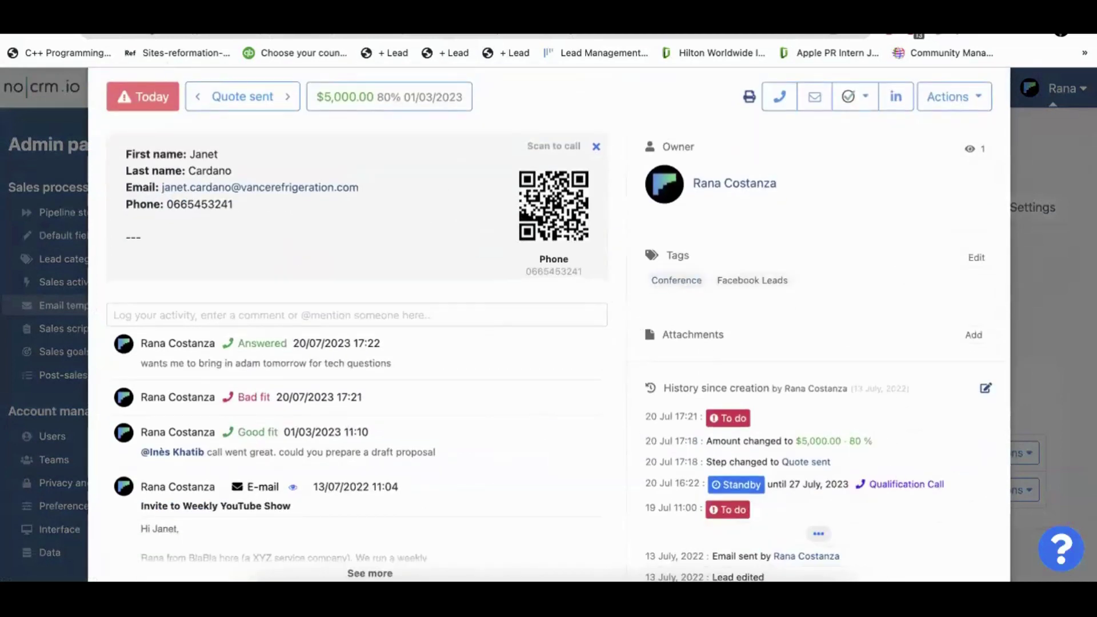
Switch to Google Slides, enlarge the widget screenshot on the "Lead widget" slide toward its lower-left corner, and present the slide.
left_click(163, 7)
left_click(730, 338)
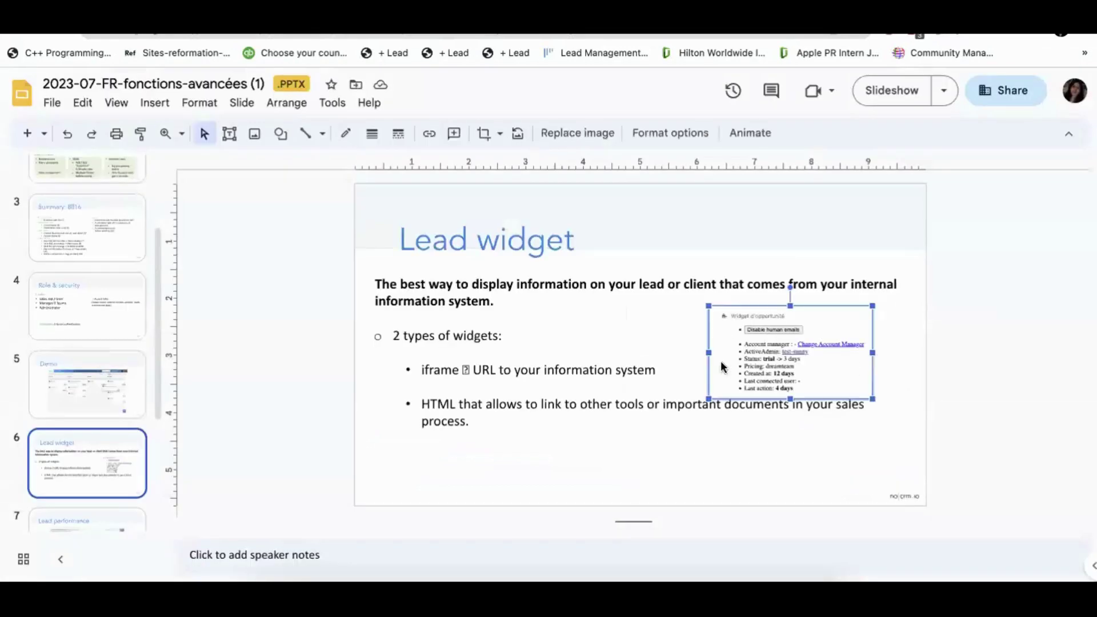
left_click_drag(642, 450, 560, 486)
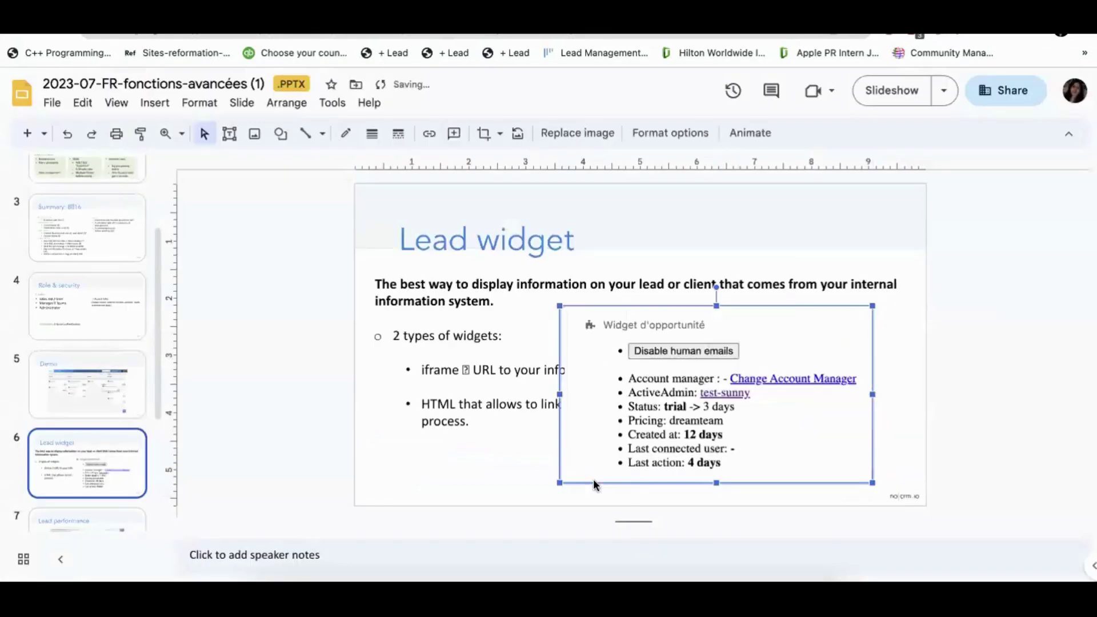
left_click(1000, 347)
left_click(890, 97)
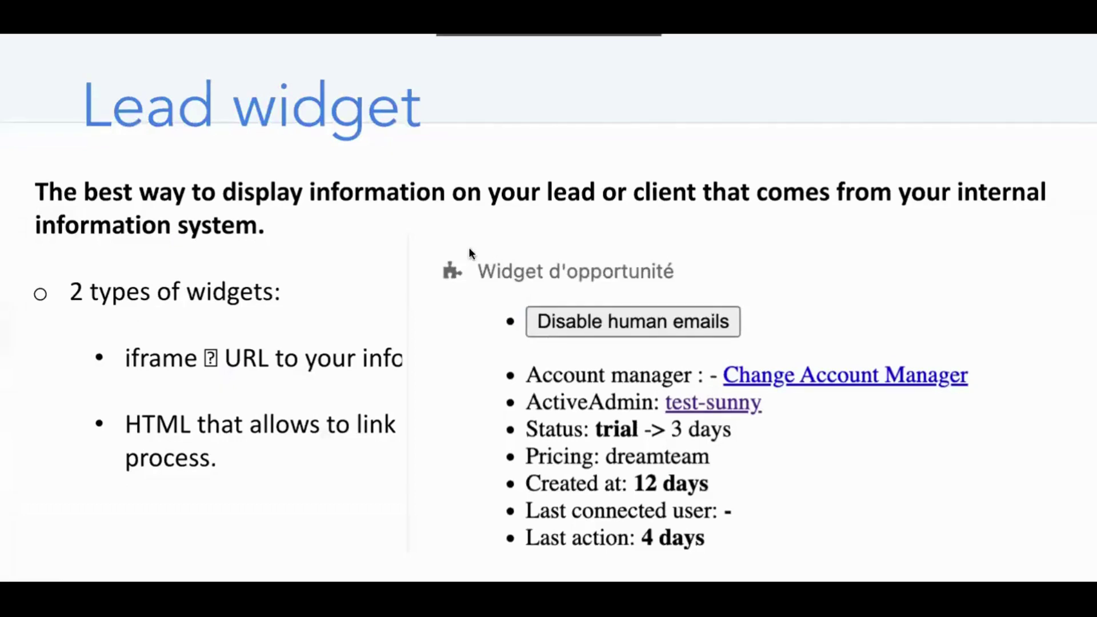
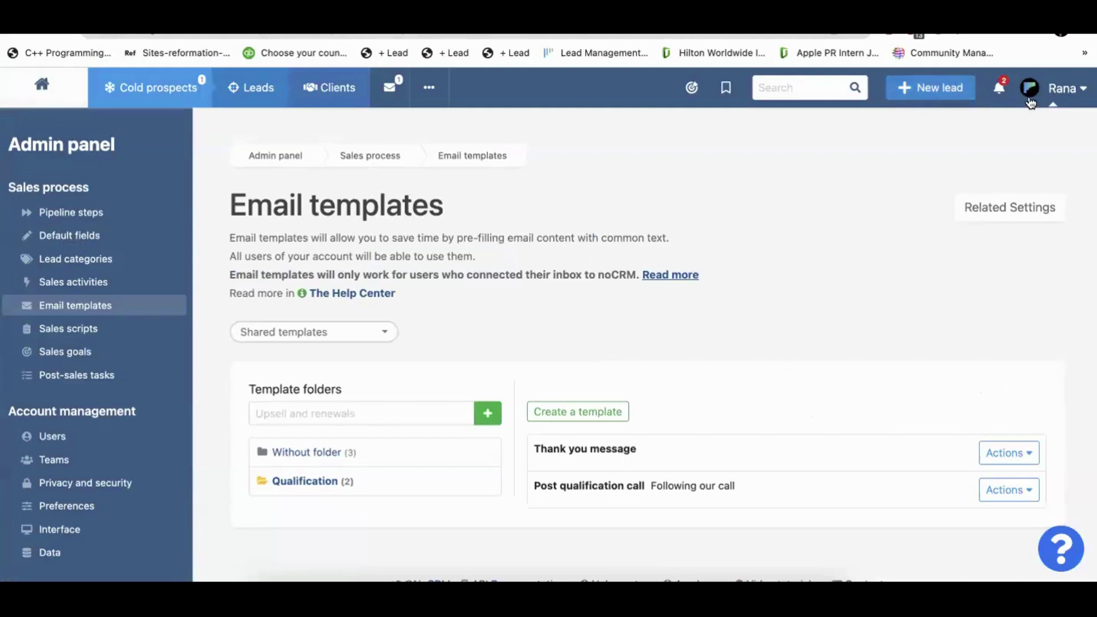
Open the Lead widget settings from the Admin panel's integrations and view the height and content options.
left_click(1059, 86)
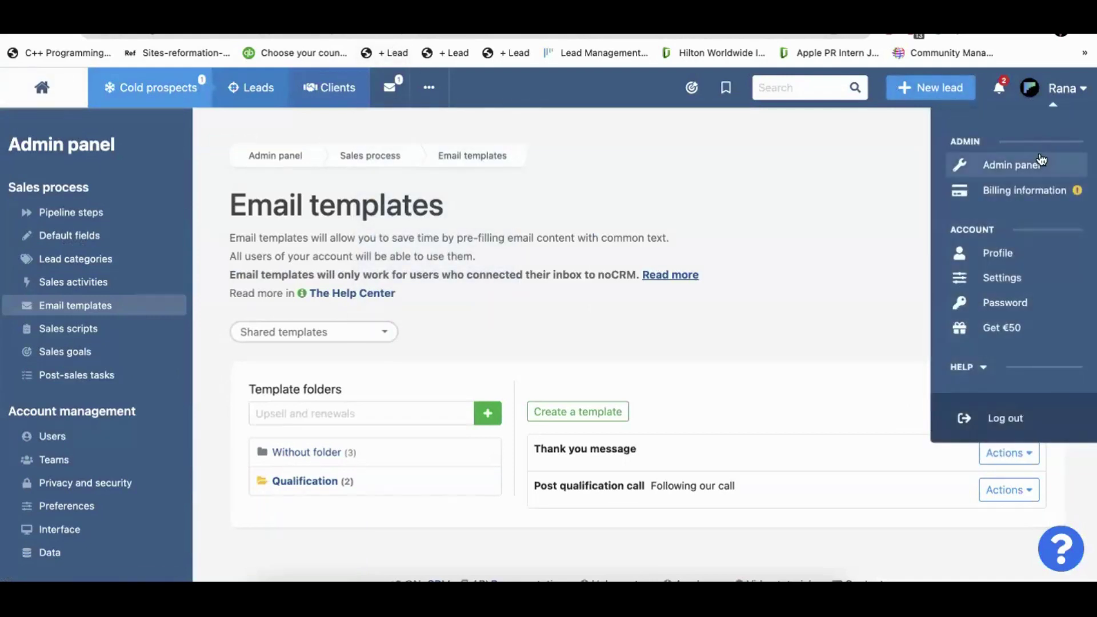
left_click(1063, 164)
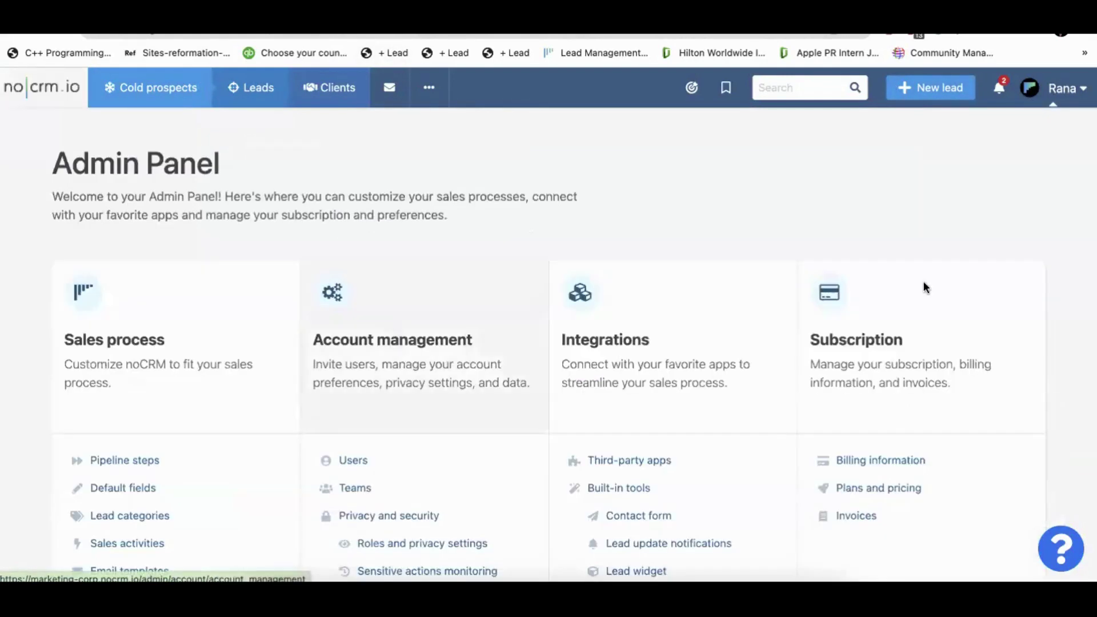
scroll(572, 348, "down", 3)
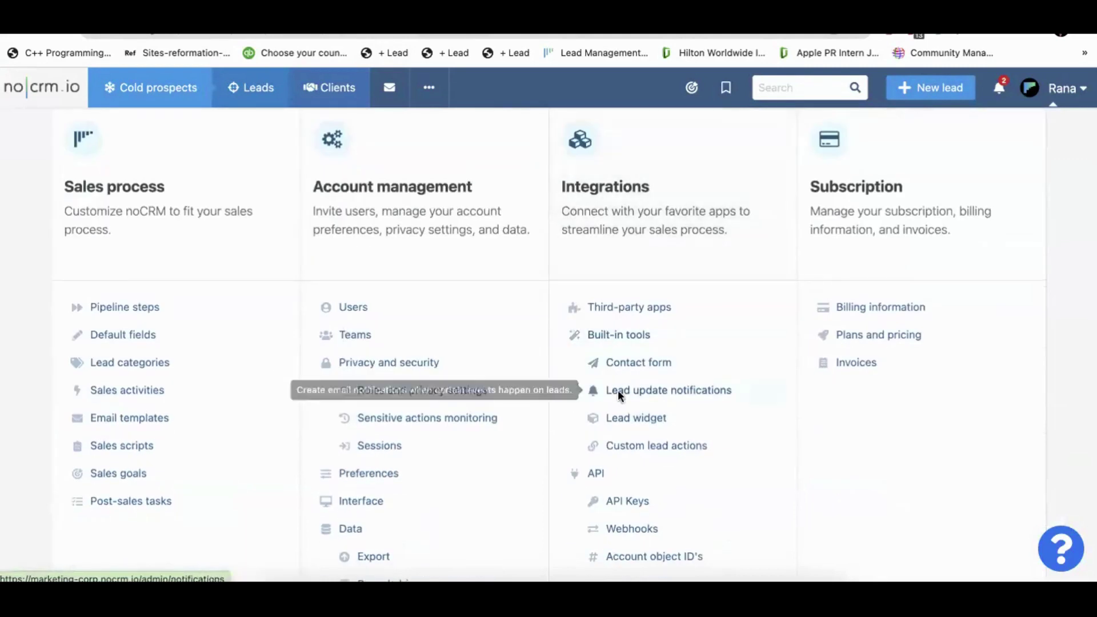
left_click(623, 417)
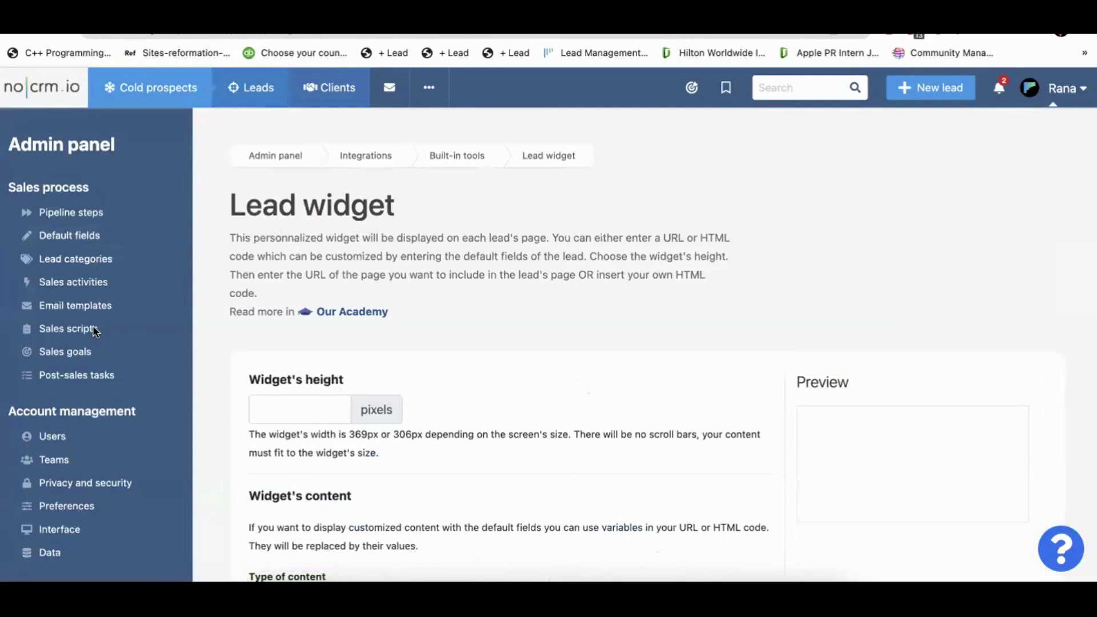
scroll(495, 354, "down", 3)
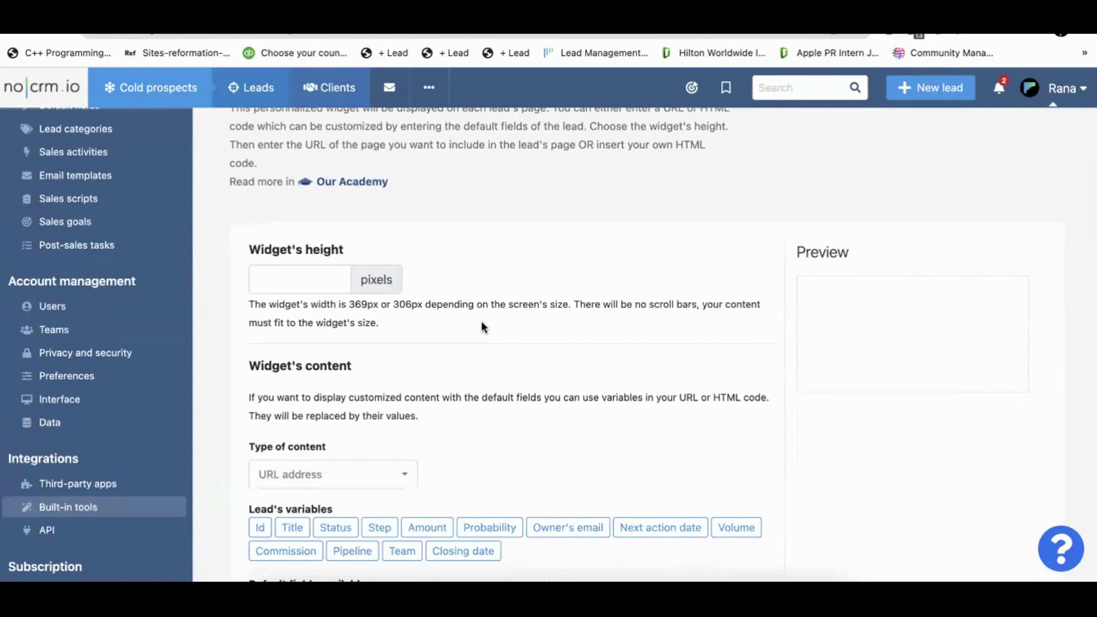
Review the Lead widget settings: height, content type options, available lead and user variables, and the URL address field.
scroll(481, 320, "down", 1)
left_click(315, 213)
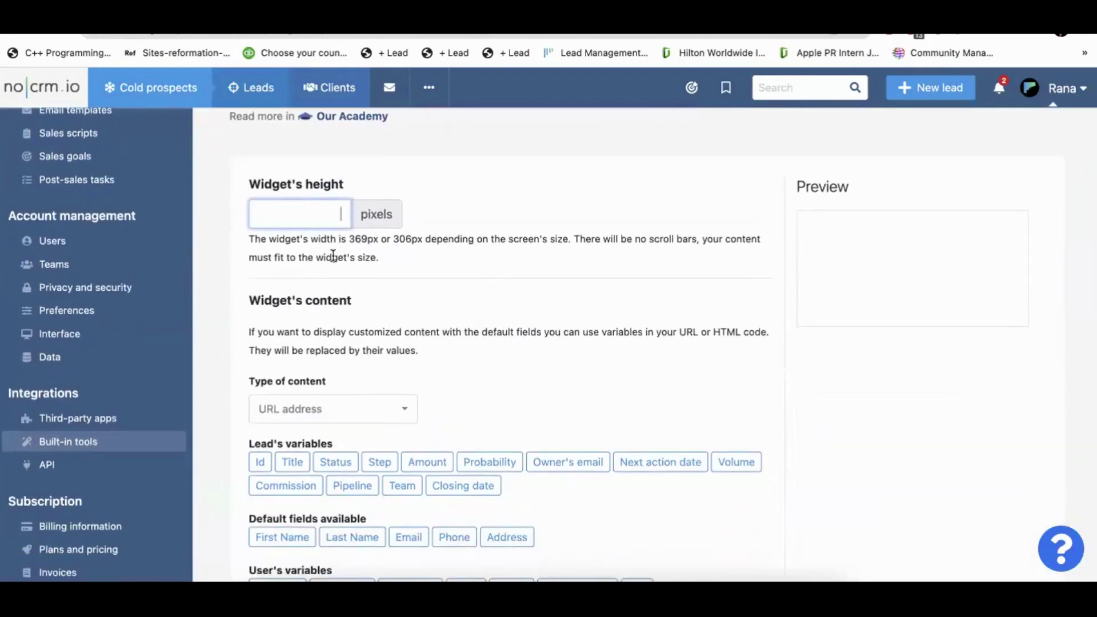
scroll(573, 241, "down", 2)
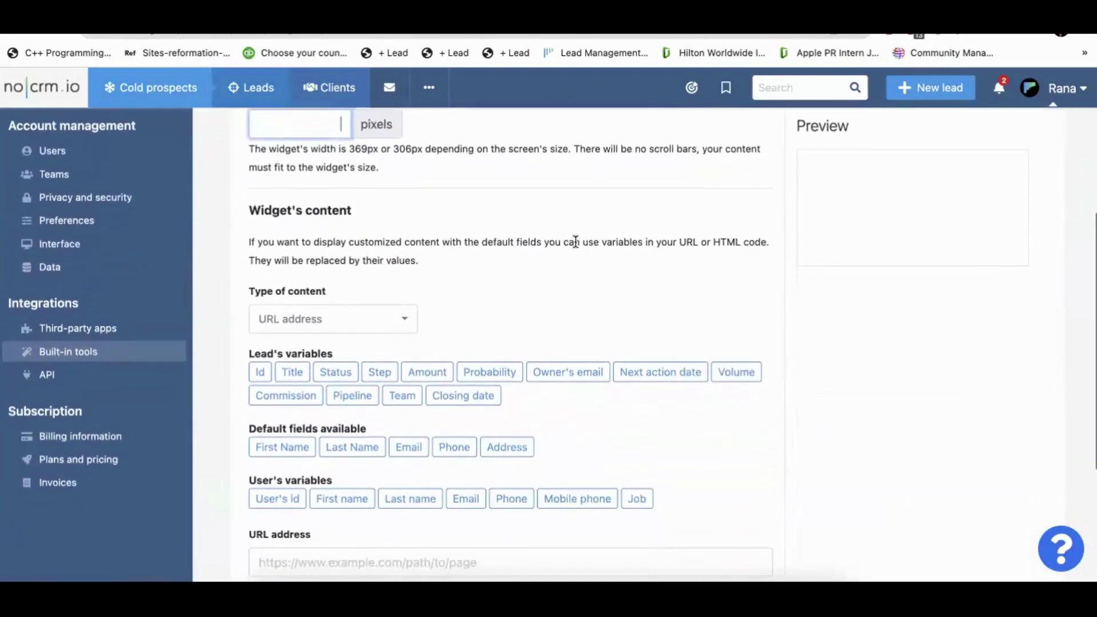
scroll(339, 258, "down", 1)
left_click(365, 242)
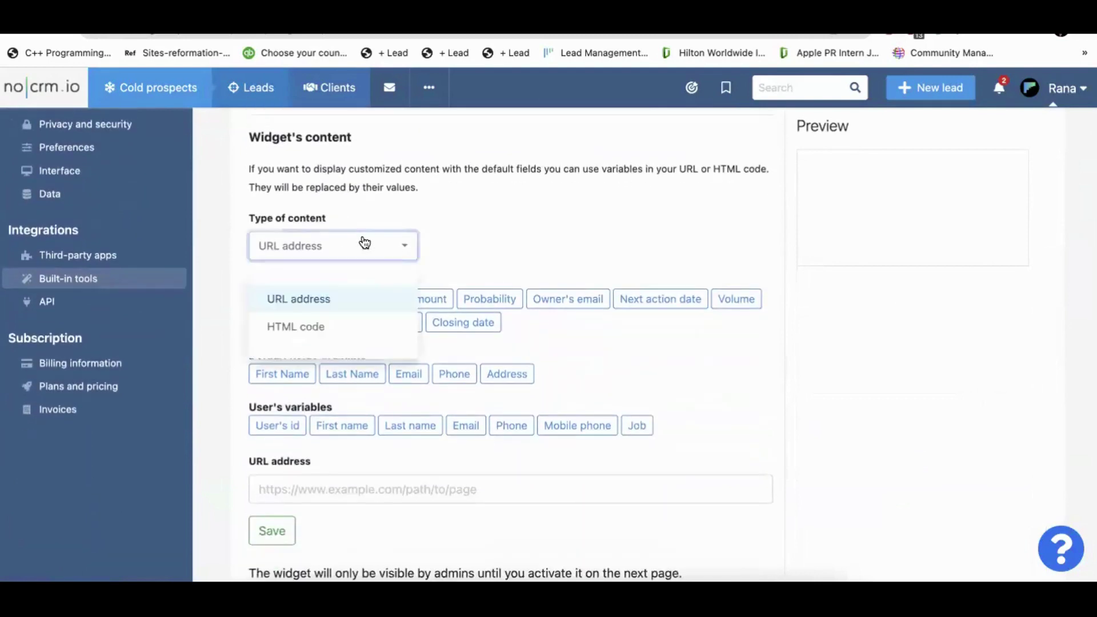
left_click(393, 244)
scroll(463, 245, "down", 2)
scroll(462, 244, "down", 1)
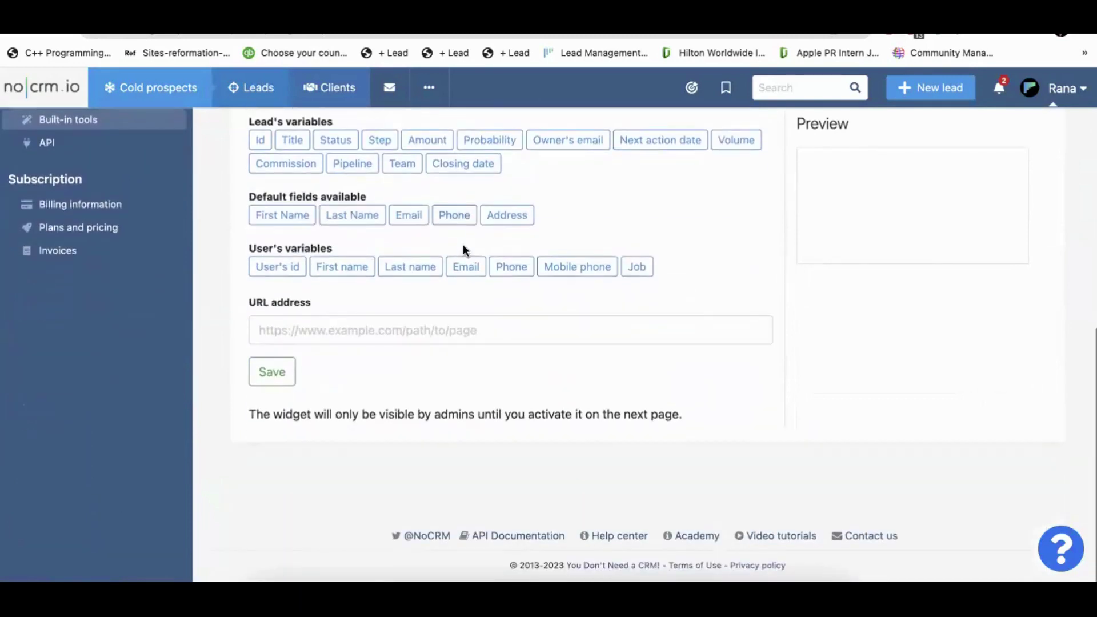
scroll(427, 367, "up", 8)
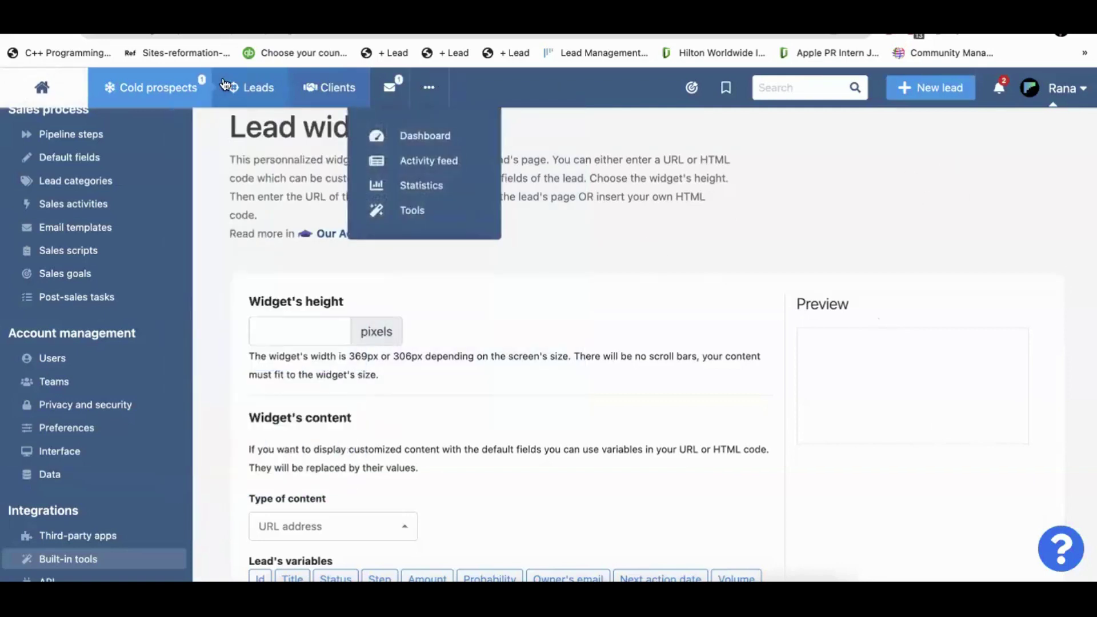
Open the Vance Refrigeration lead and view the tag categories offered for it, including Loss reason, leaving its tags as they are.
mouse_move(247, 88)
left_click(206, 367)
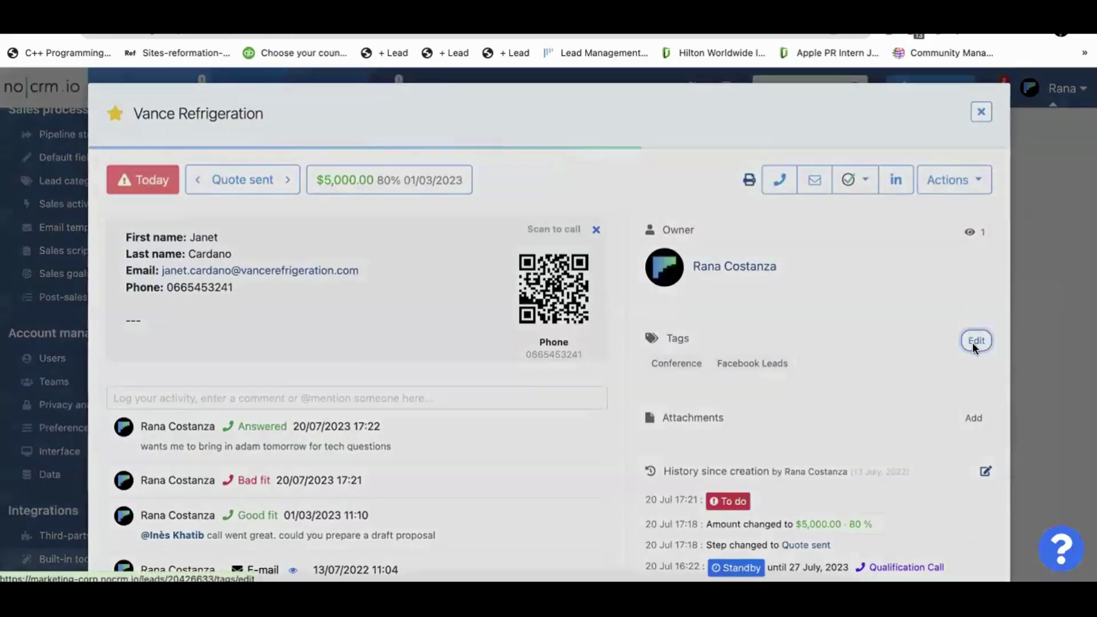
left_click(973, 340)
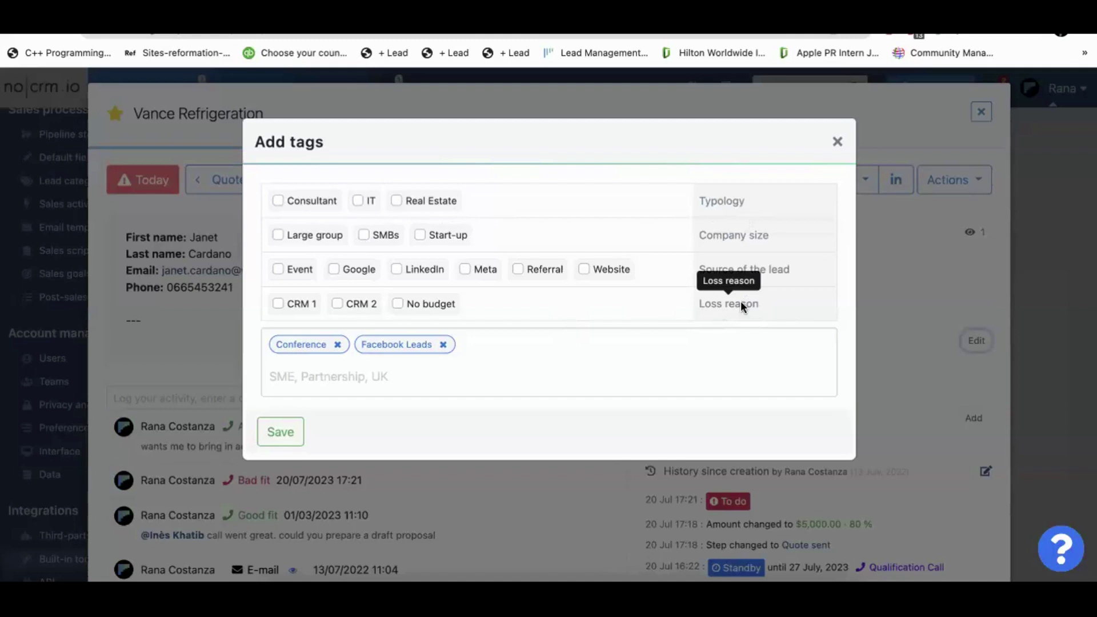
left_click(836, 141)
Change the Vance Refrigeration lead's status to Cancelled with the loss reason CRM 1, save it, and close the lead.
left_click(155, 187)
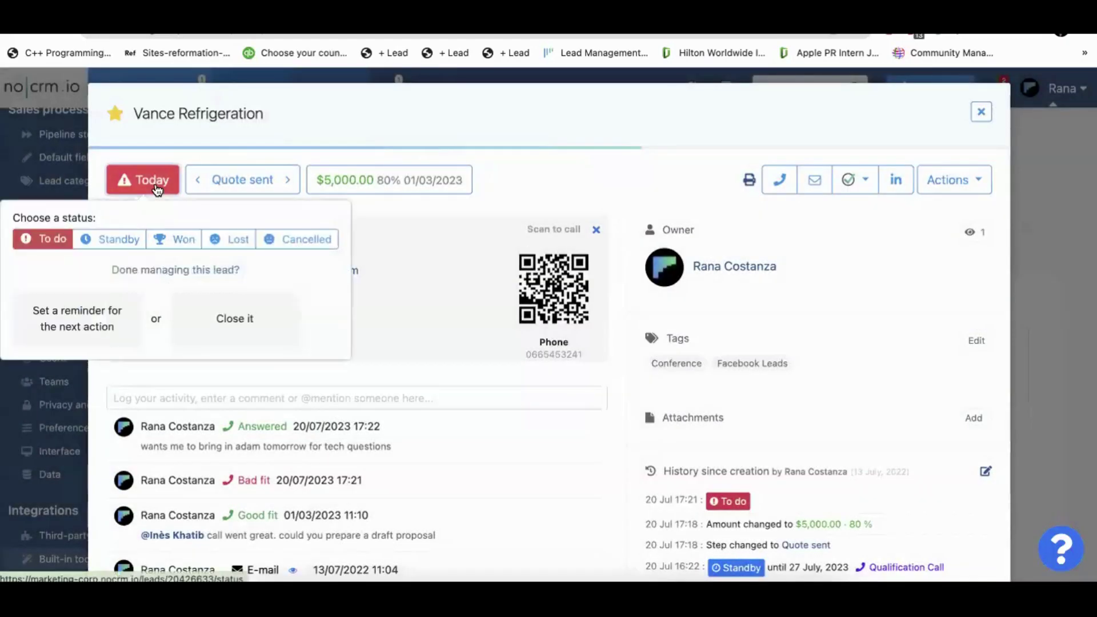
left_click(230, 239)
left_click(289, 240)
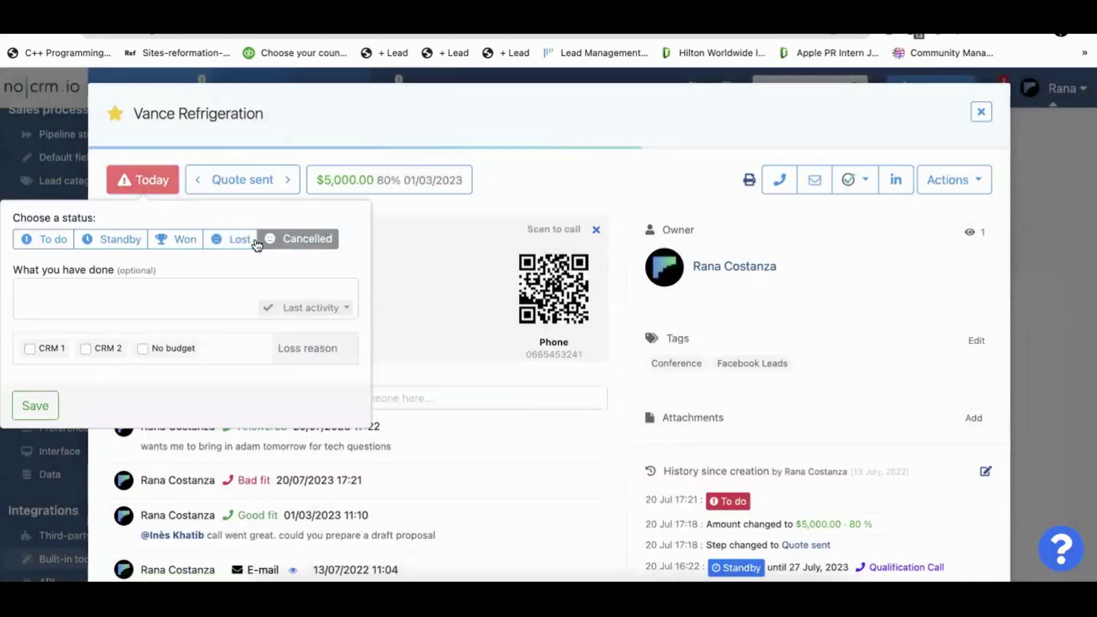
left_click(231, 242)
left_click(289, 242)
left_click(48, 347)
left_click(45, 401)
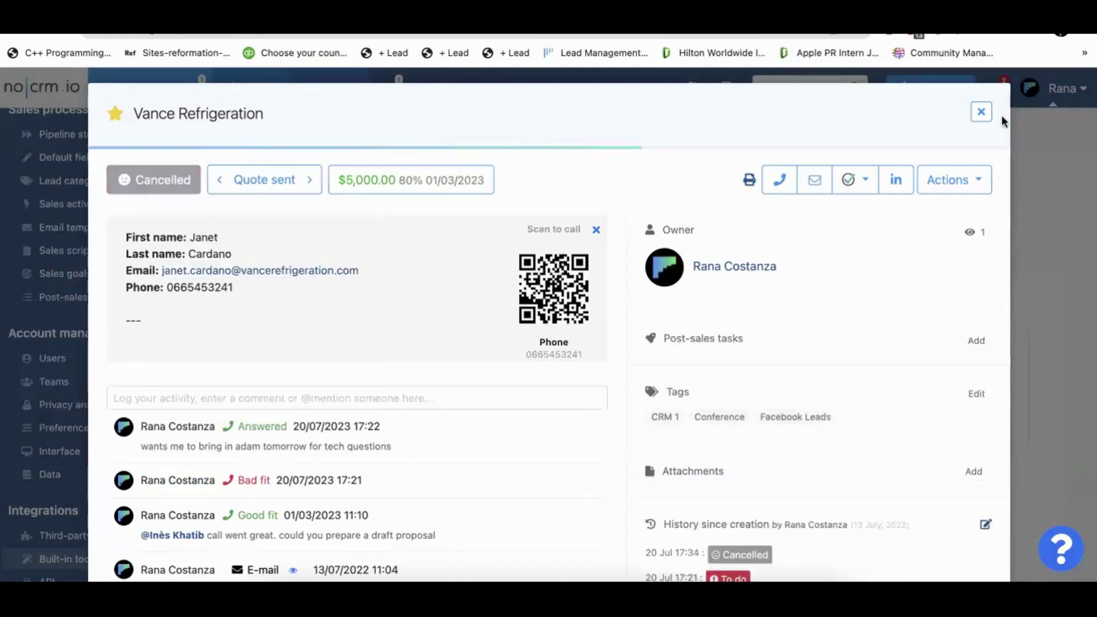
left_click(981, 111)
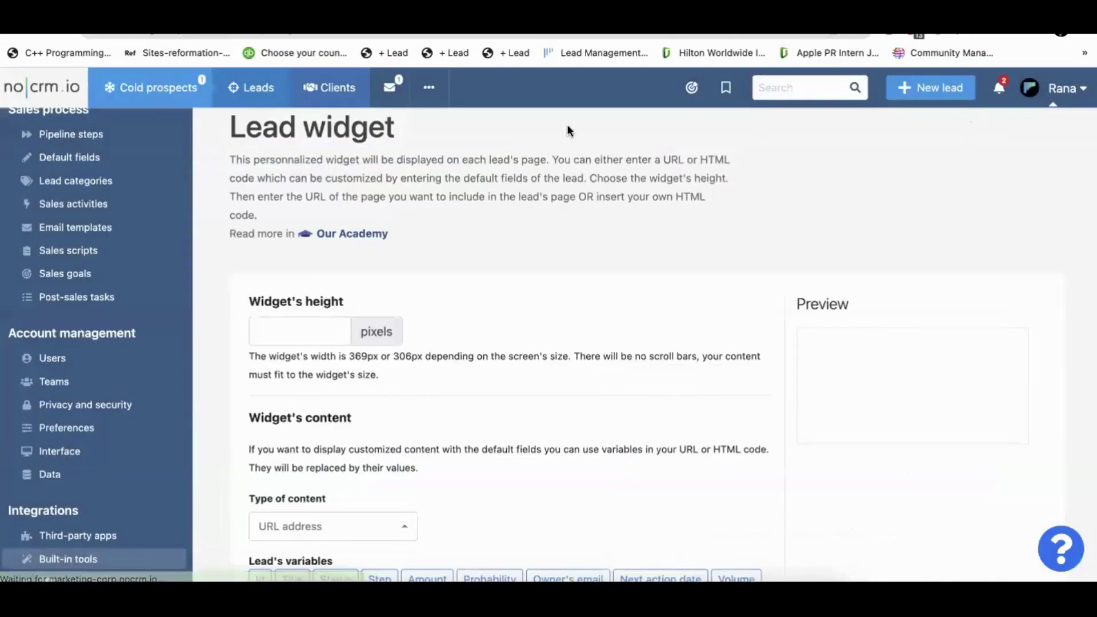
Open the Lead categories settings in the Admin panel and view the linked statuses of the Loss reason category.
scroll(188, 303, "up", 3)
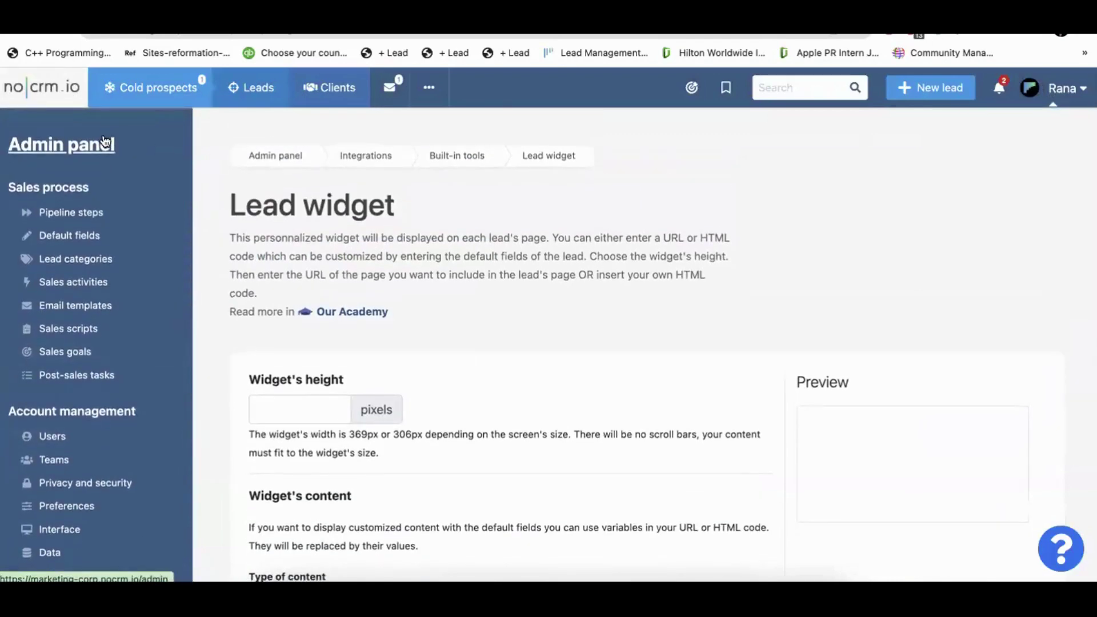
left_click(87, 267)
scroll(314, 305, "down", 10)
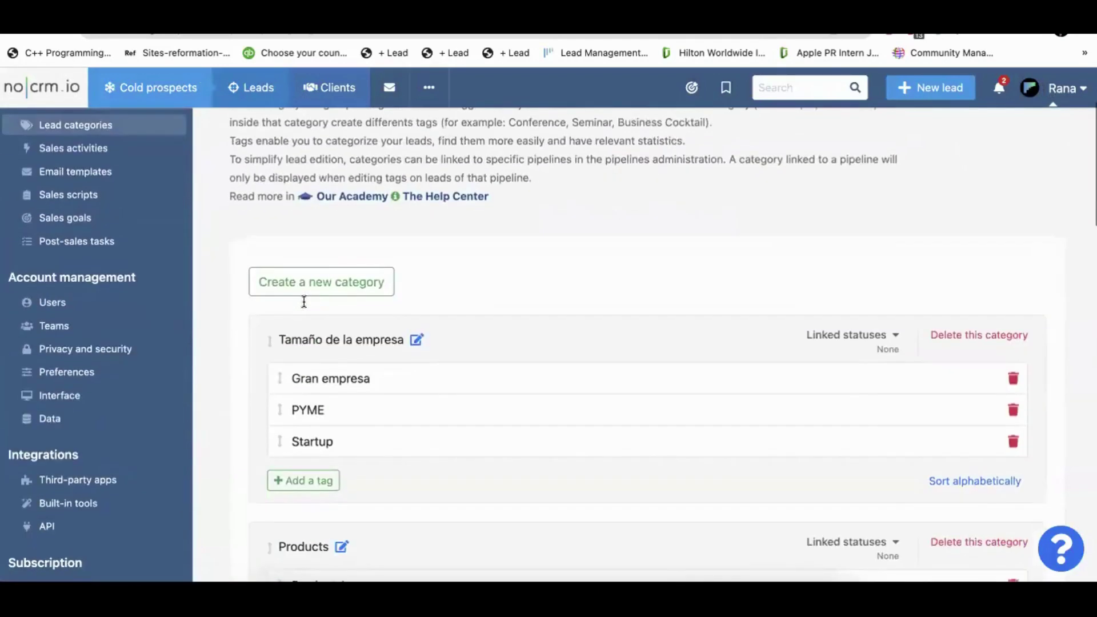
scroll(316, 309, "down", 15)
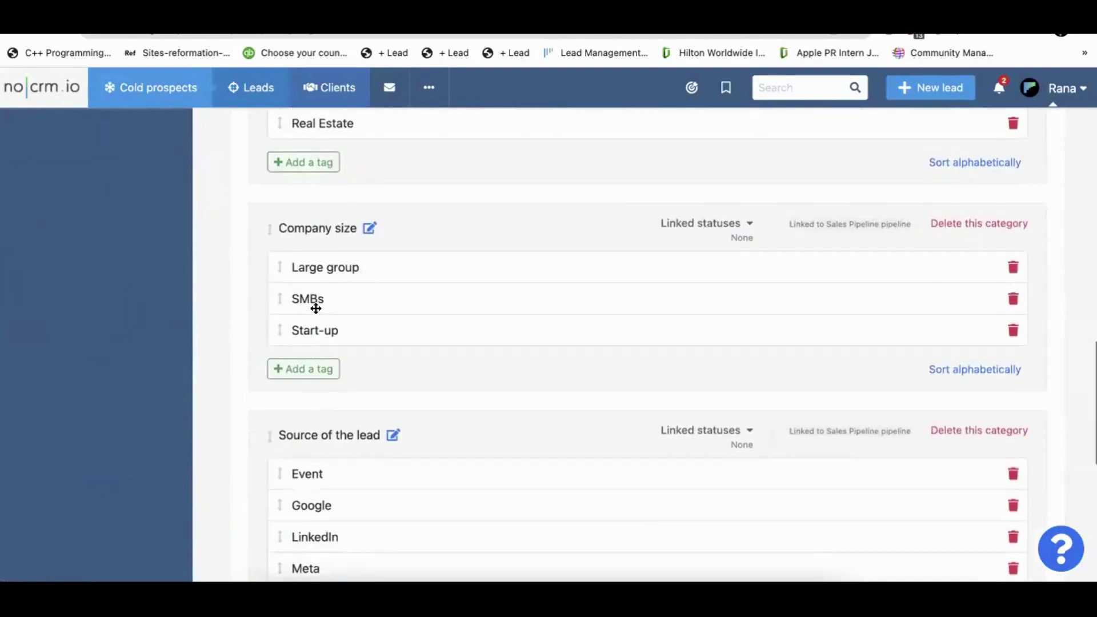
scroll(392, 286, "up", 1)
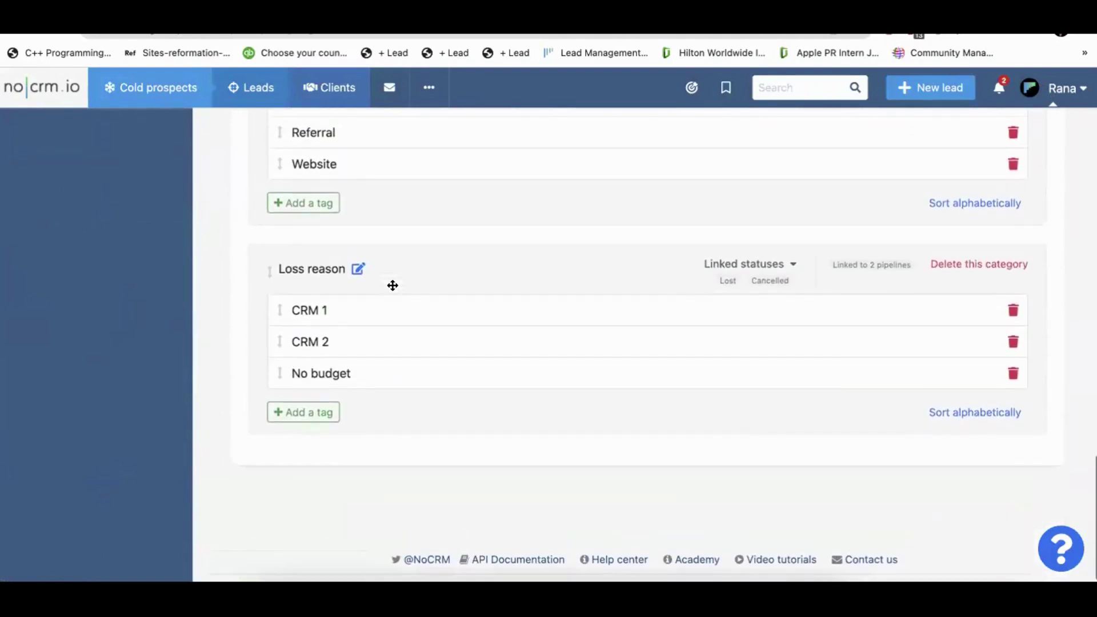
left_click(779, 267)
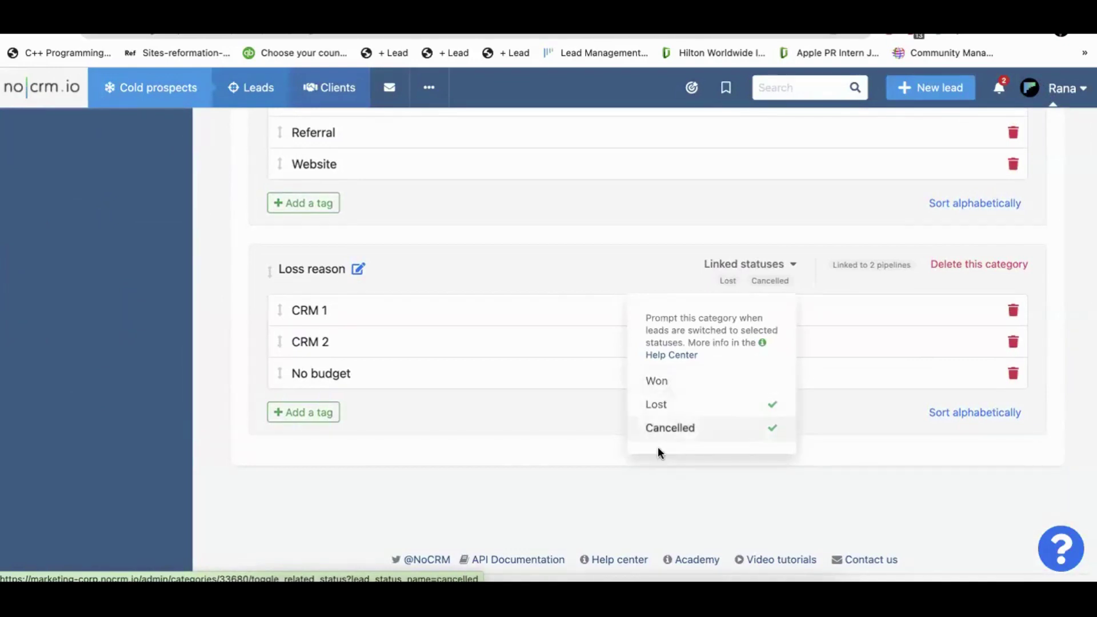
Open the leads list and filter it by the closed status Lost.
scroll(511, 456, "up", 10)
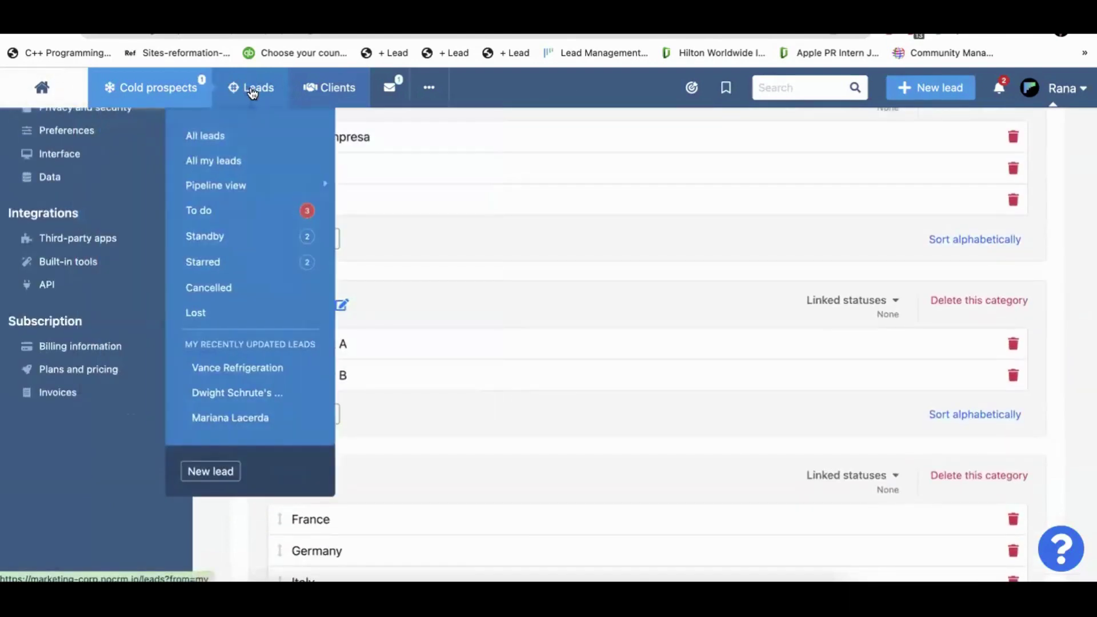
left_click(252, 91)
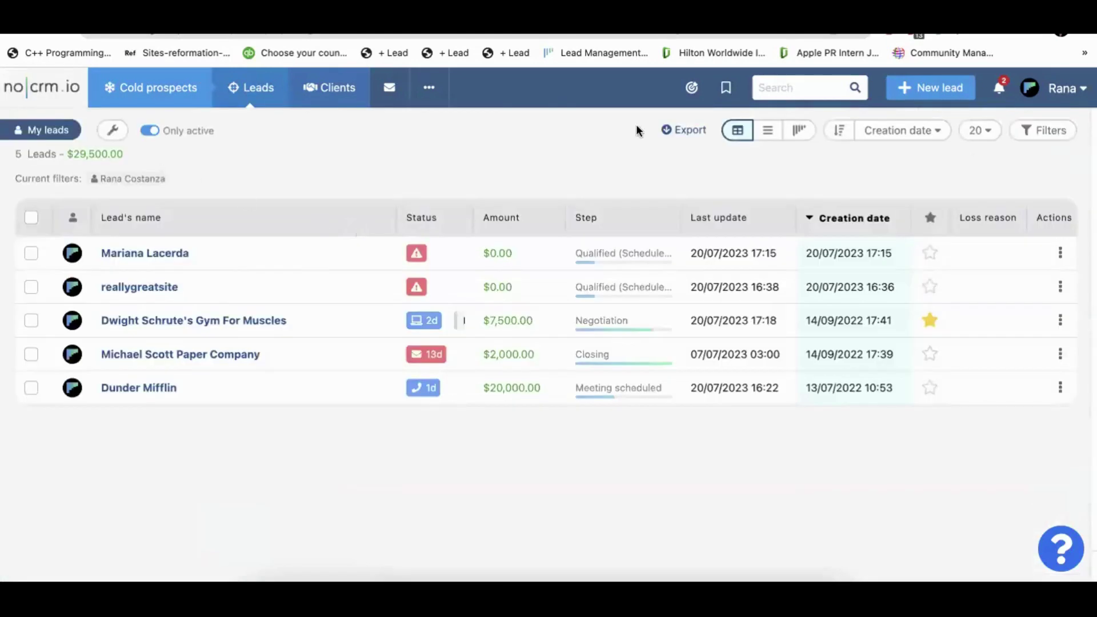
left_click(1052, 135)
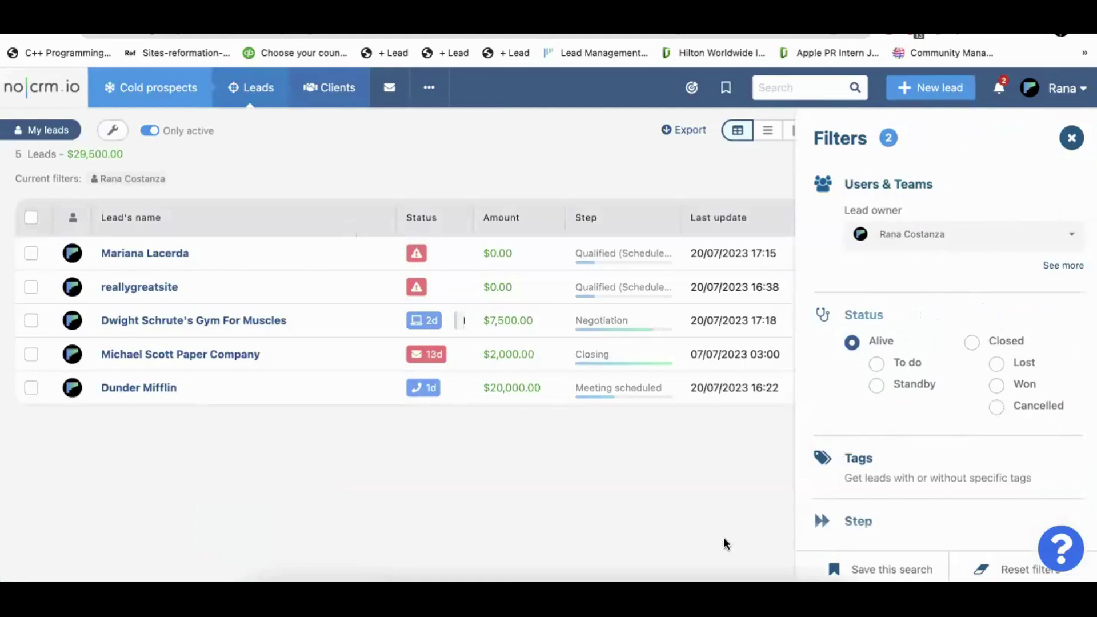
left_click(973, 343)
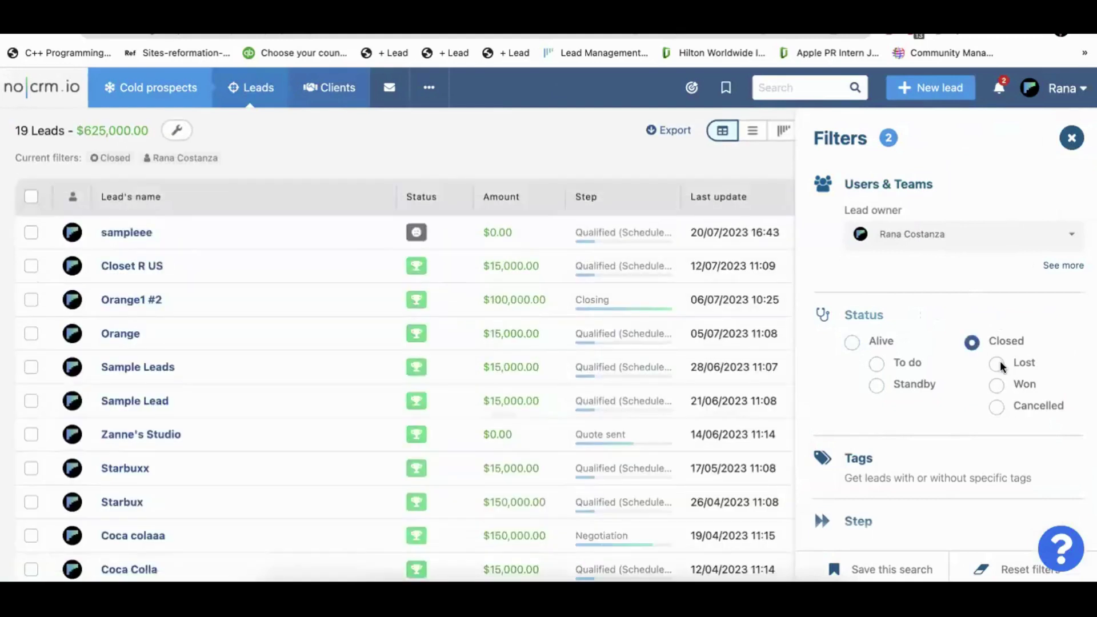
left_click(996, 364)
left_click(1067, 140)
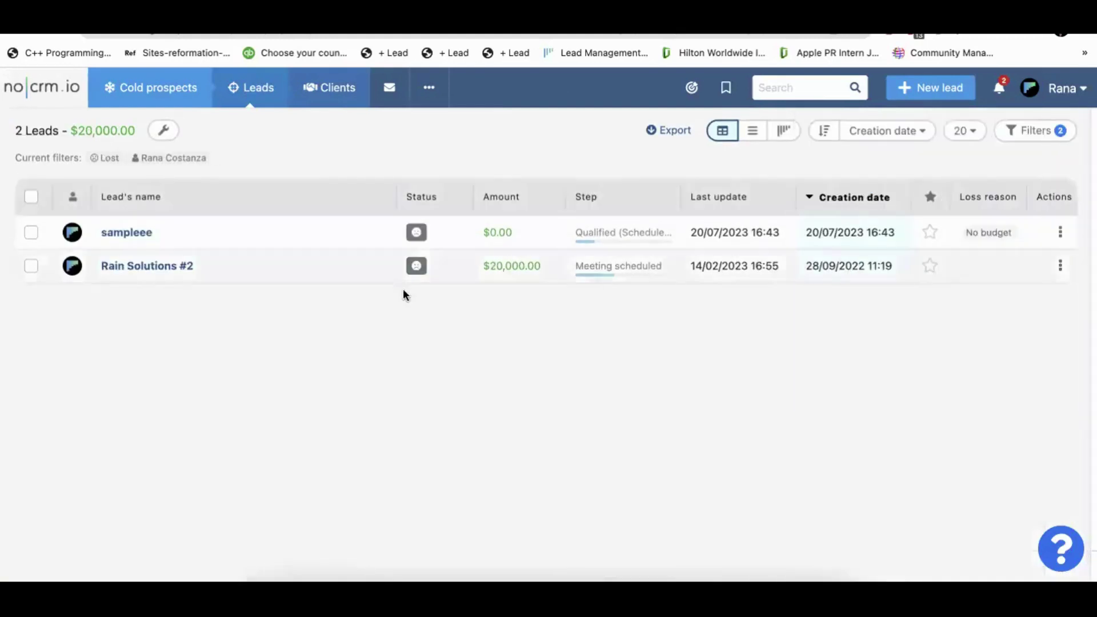
Look through the lead list's column options down to the Loss reason category, and close them without changes.
left_click(163, 131)
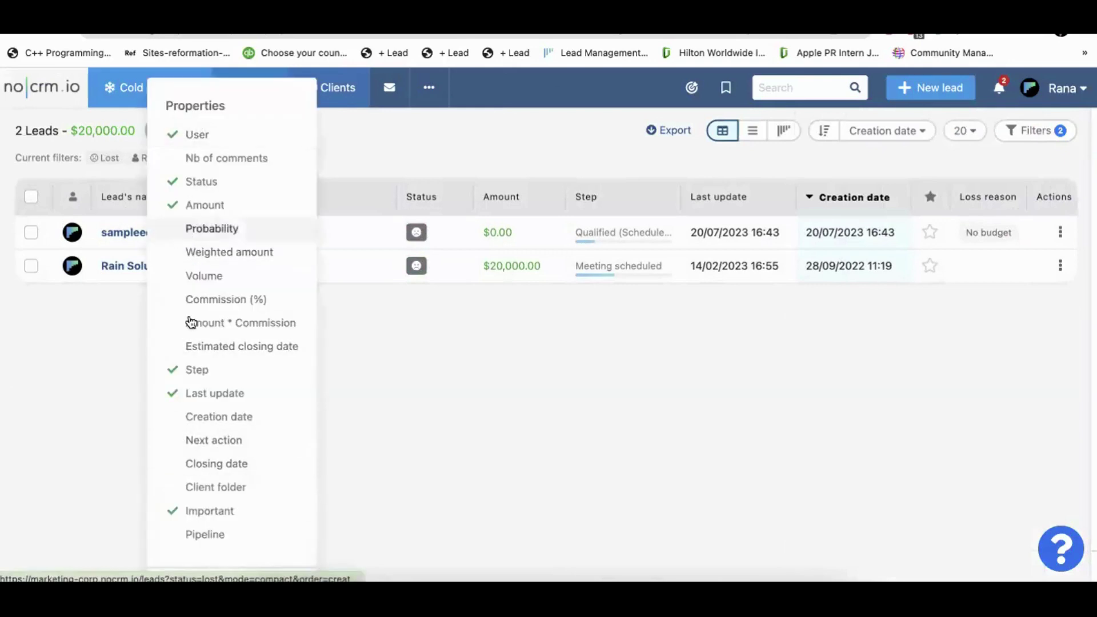
scroll(203, 439, "down", 5)
scroll(211, 497, "up", 1)
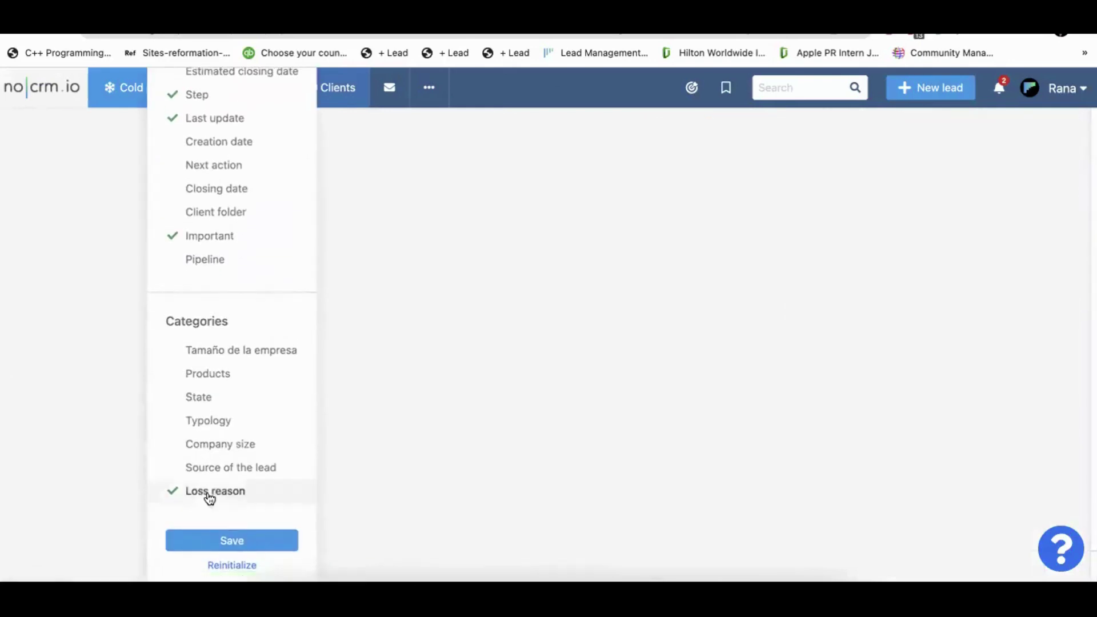
scroll(182, 224, "up", 2)
scroll(182, 224, "up", 4)
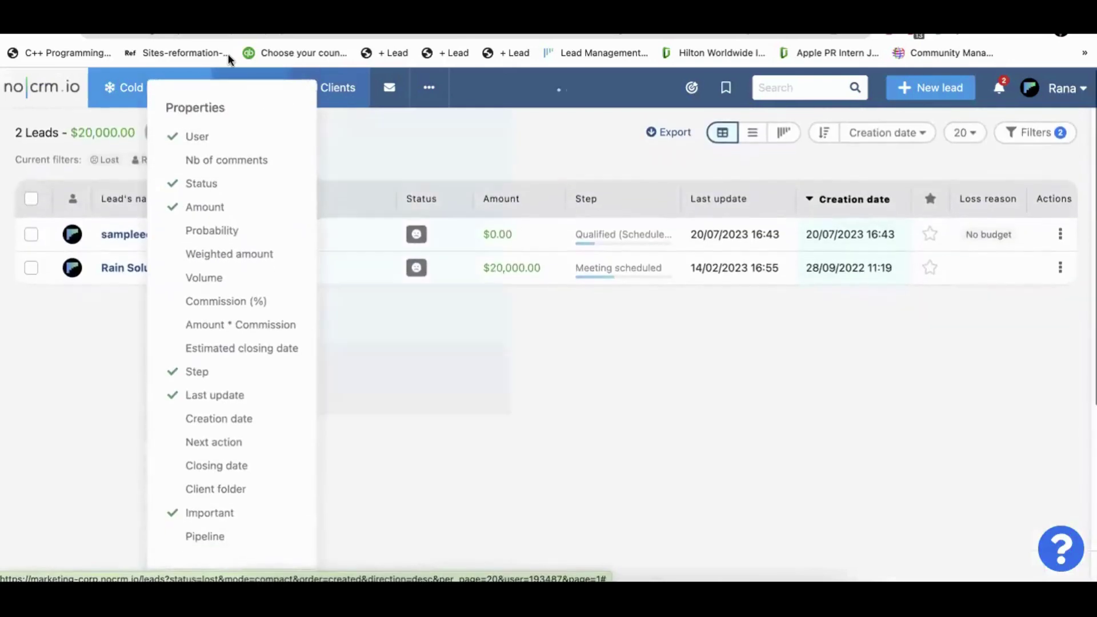
left_click(41, 429)
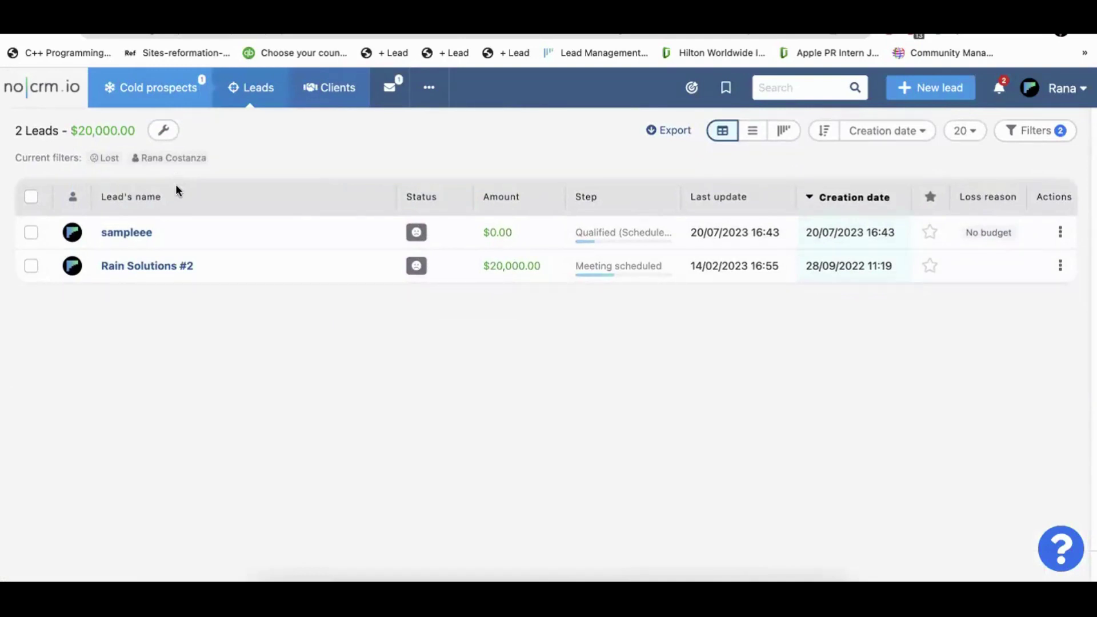
Switch the leads to the pipeline view and open the Dunder Mifflin lead under Meeting scheduled.
mouse_move(236, 98)
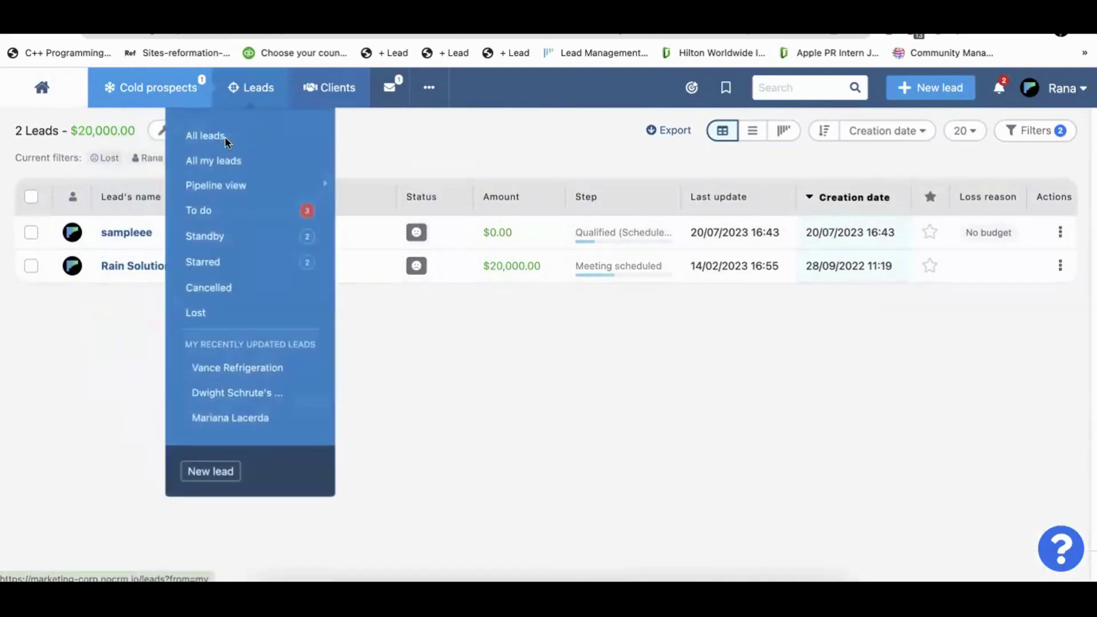
left_click(213, 186)
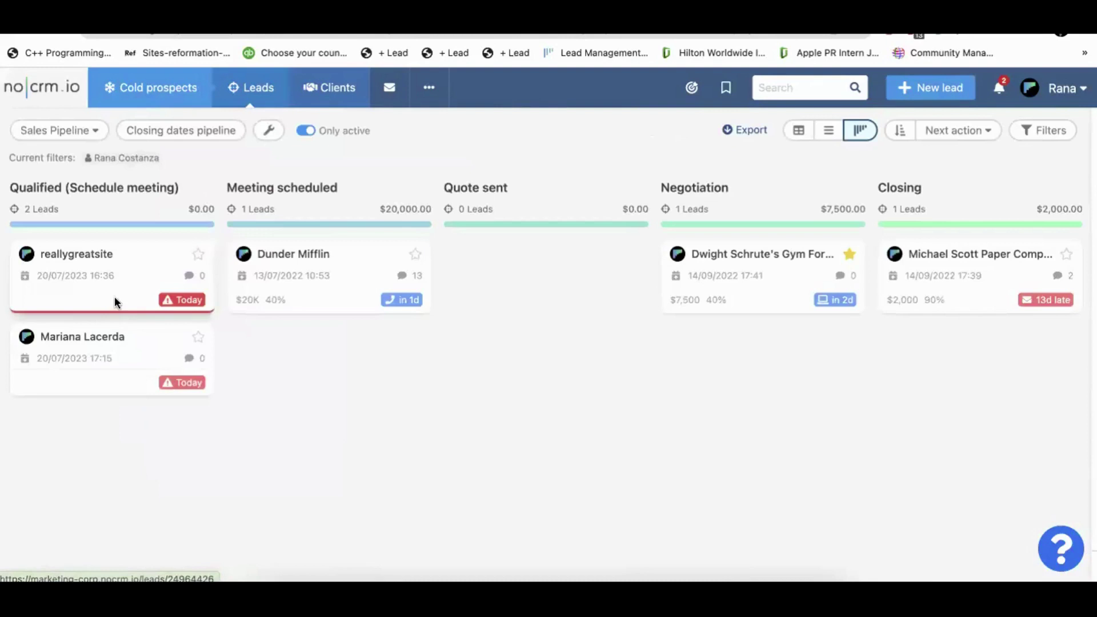
left_click(263, 256)
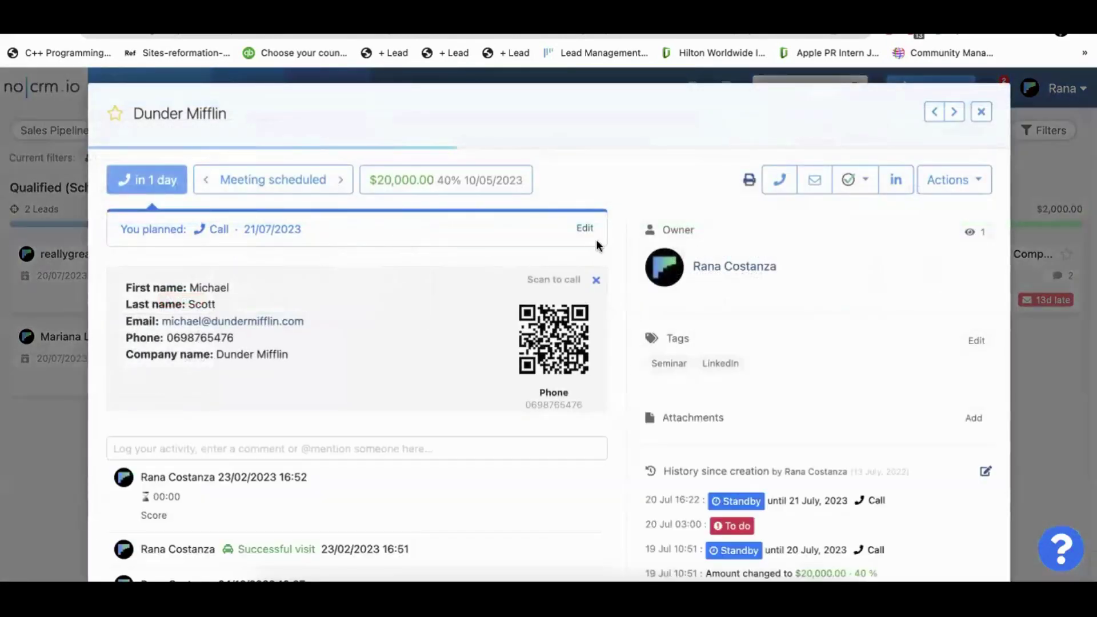
Start a comment on the Dunder Mifflin lead by mentioning the third colleague in the user suggestions.
left_click(276, 451)
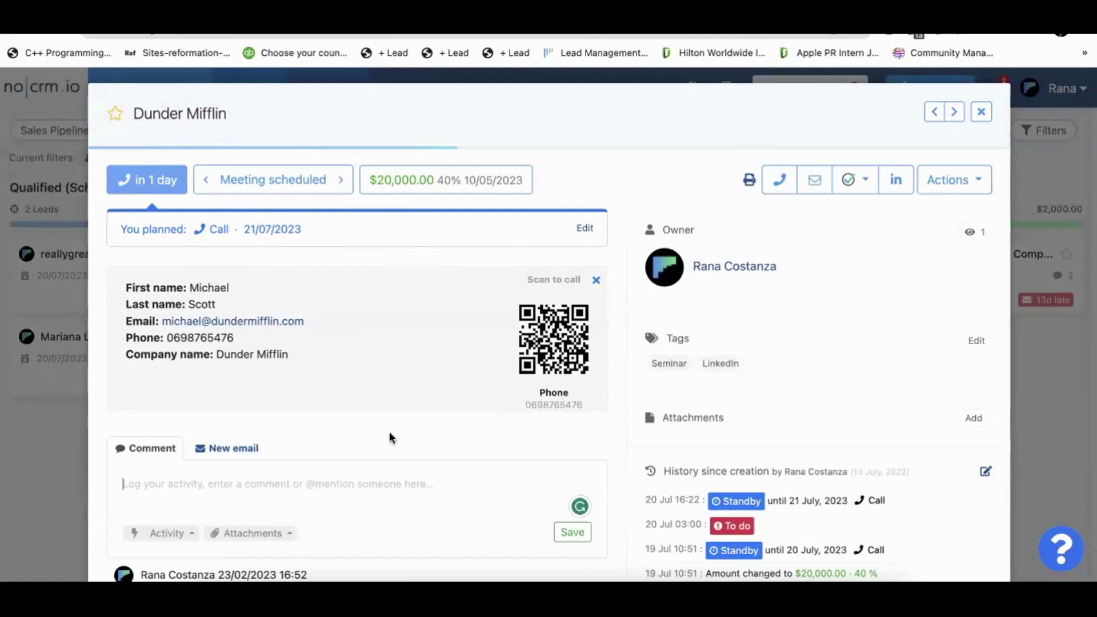
scroll(395, 478, "down", 2)
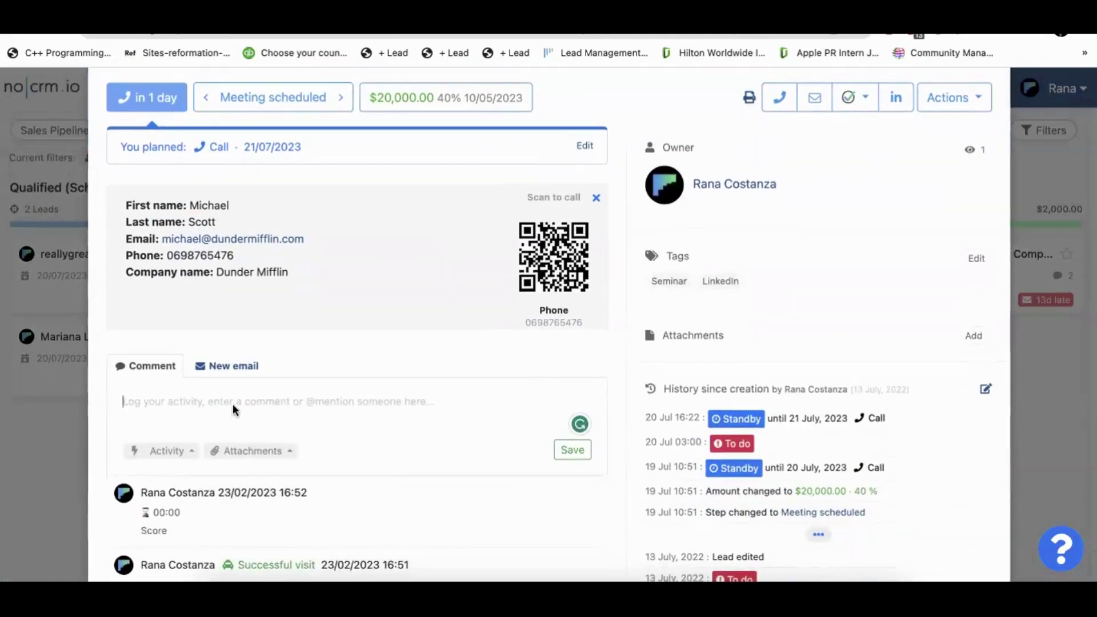
type("@")
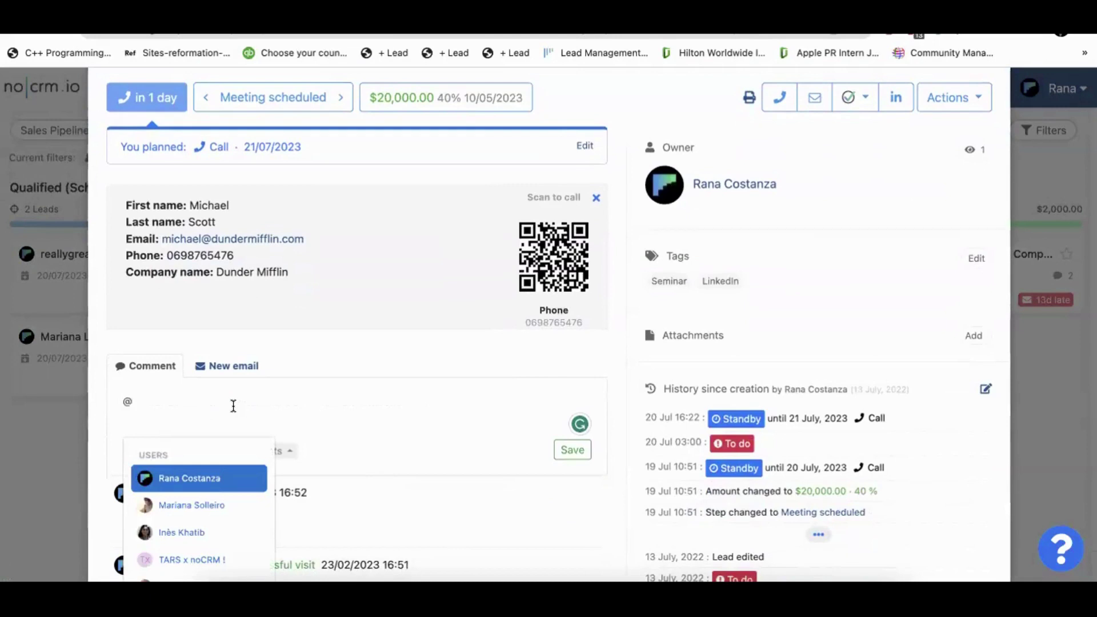
scroll(178, 500, "down", 1)
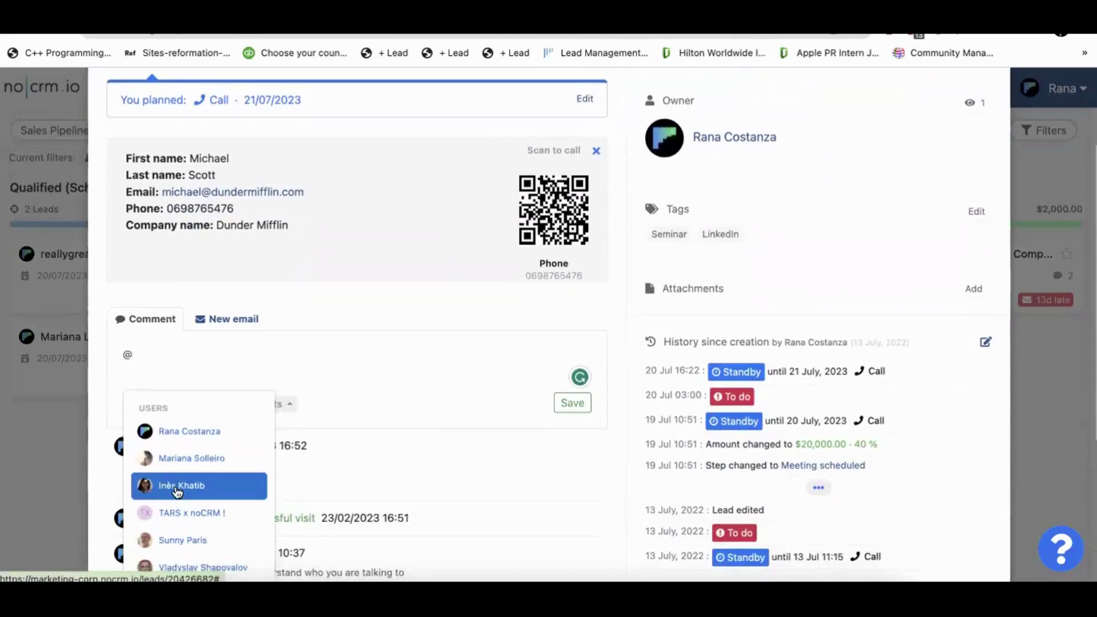
left_click(174, 485)
Ask the mentioned colleague in the comment to prepare a draft proposal and drop it here, ending with "thanks", and save the comment.
type("hey ine")
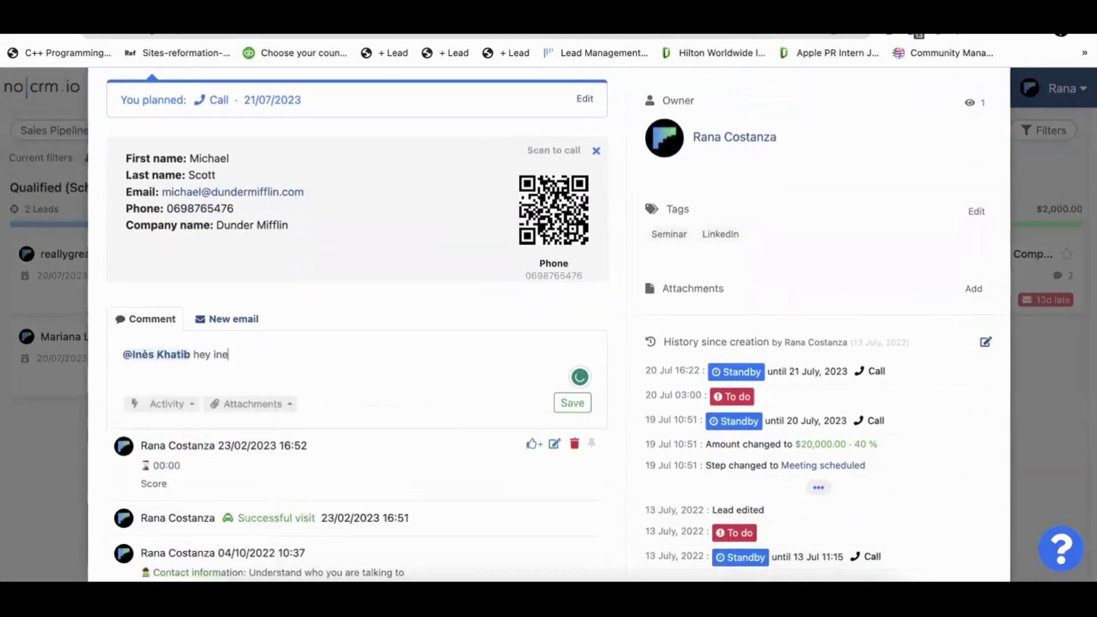
type("s, could you preapre a ")
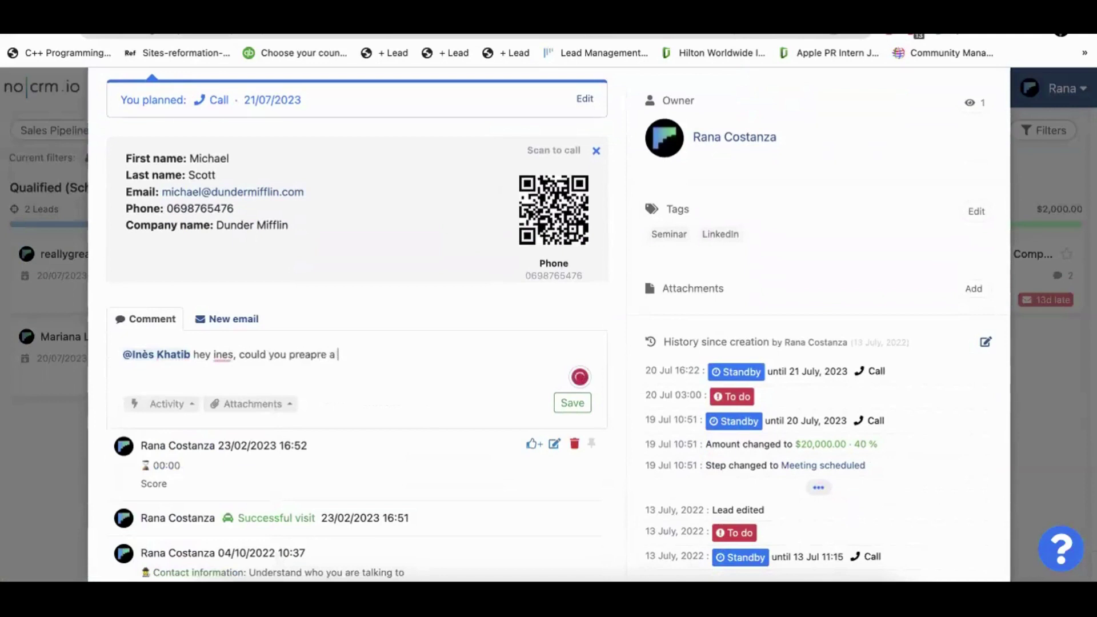
type("draft proposal and ")
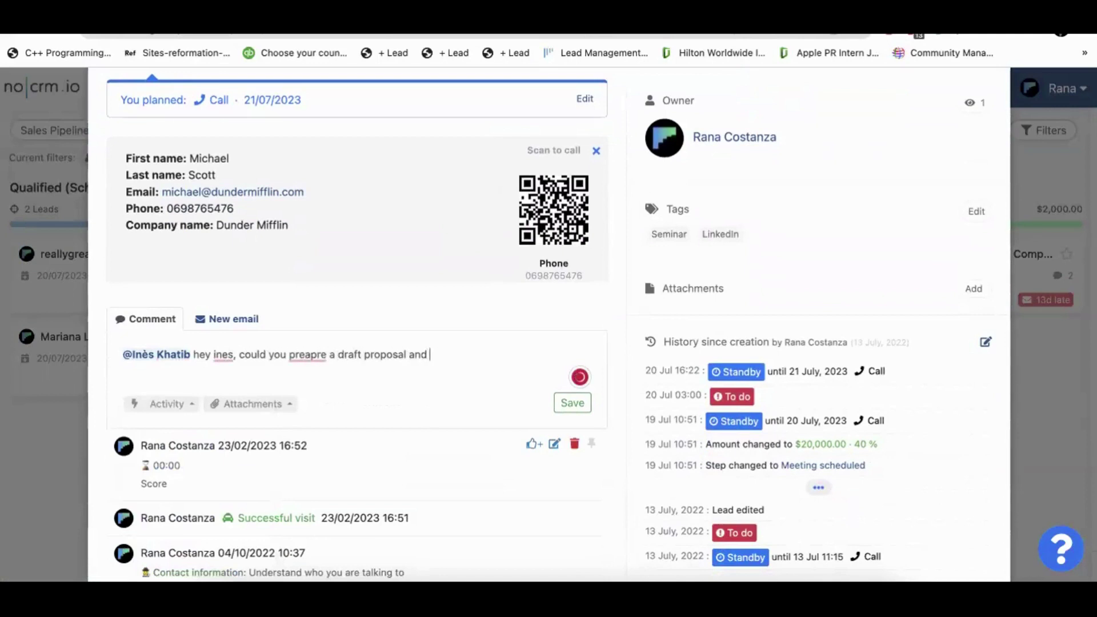
type("drop it here fo rme")
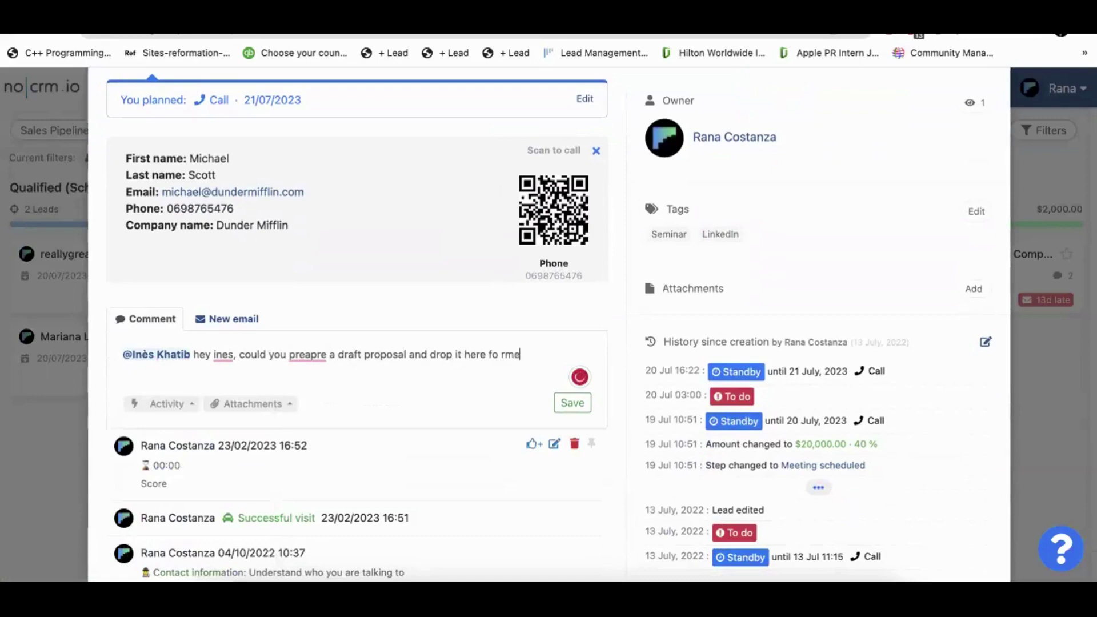
type("? thanks")
left_click(564, 405)
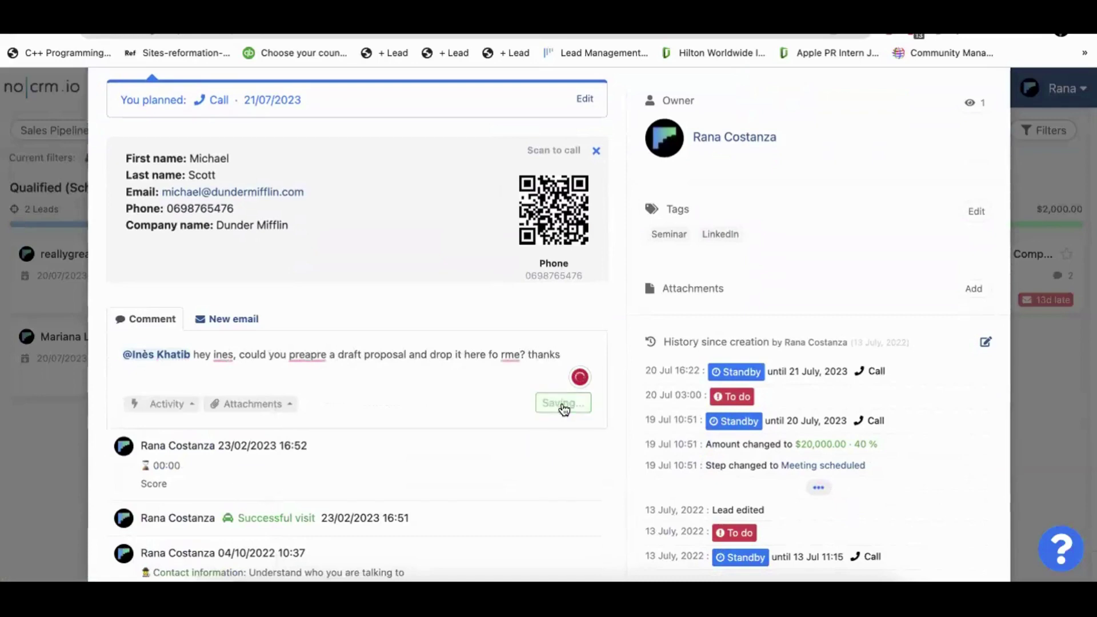
Close the Dunder Mifflin lead, view the latest notifications, and dismiss them.
scroll(950, 201, "up", 3)
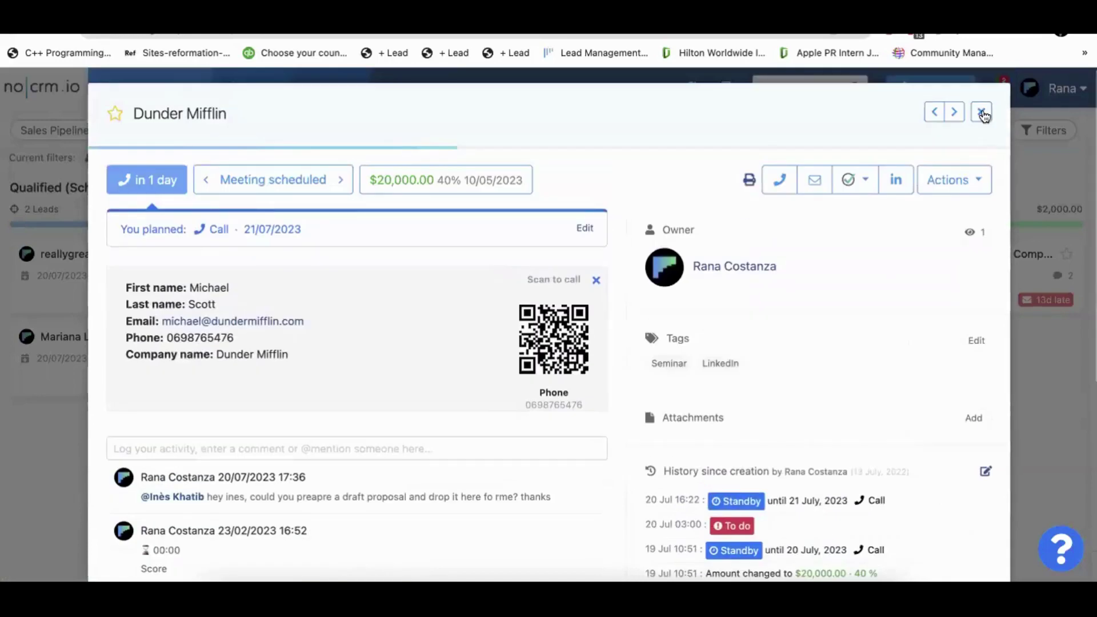
left_click(984, 115)
left_click(999, 88)
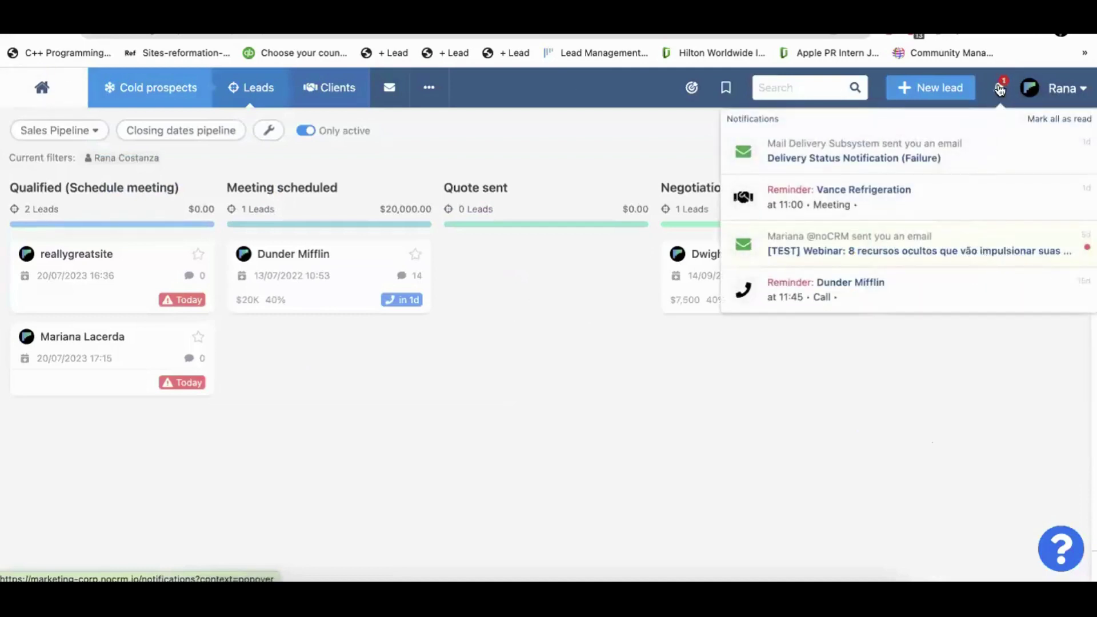
left_click(463, 347)
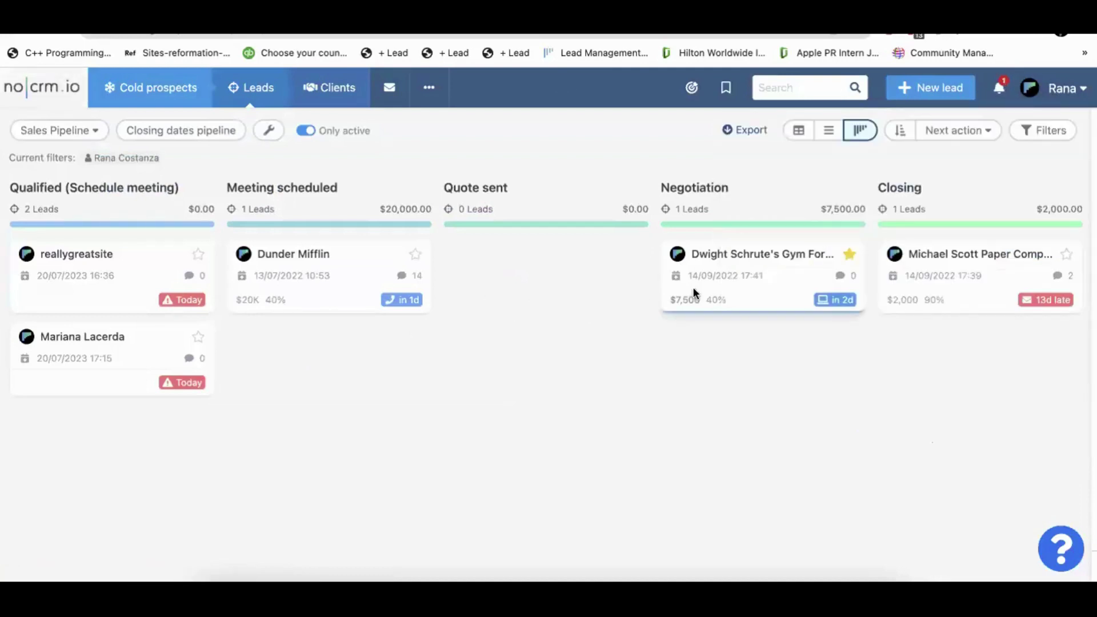
Look briefly at the lead under Negotiation, reopen the Dunder Mifflin lead to review its comment area, and close it.
left_click(694, 290)
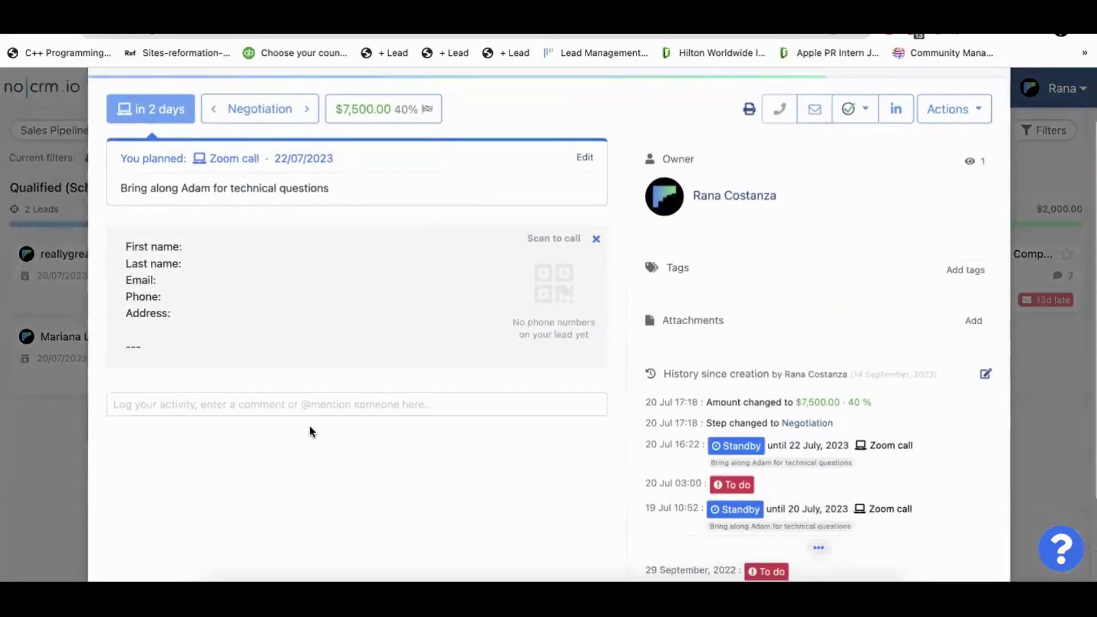
key("Escape")
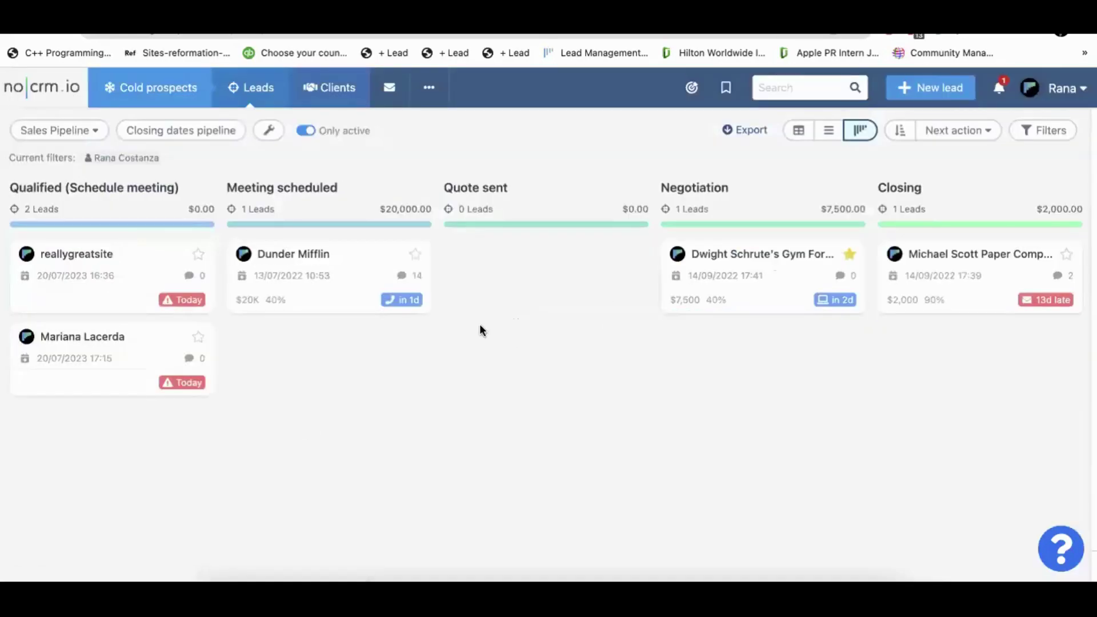
left_click(317, 259)
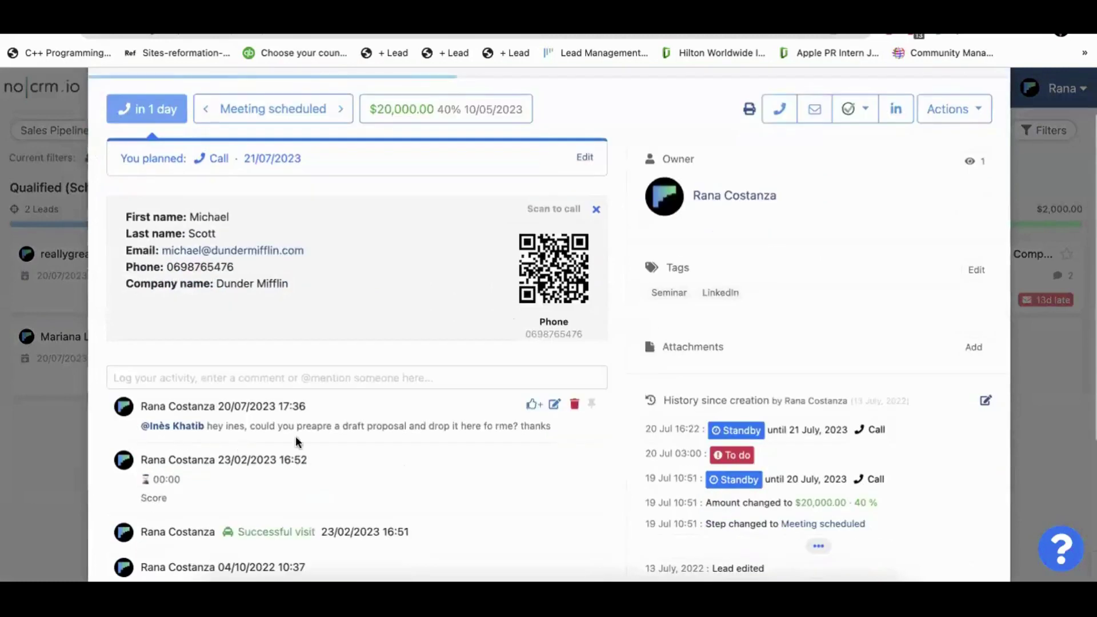
left_click(361, 378)
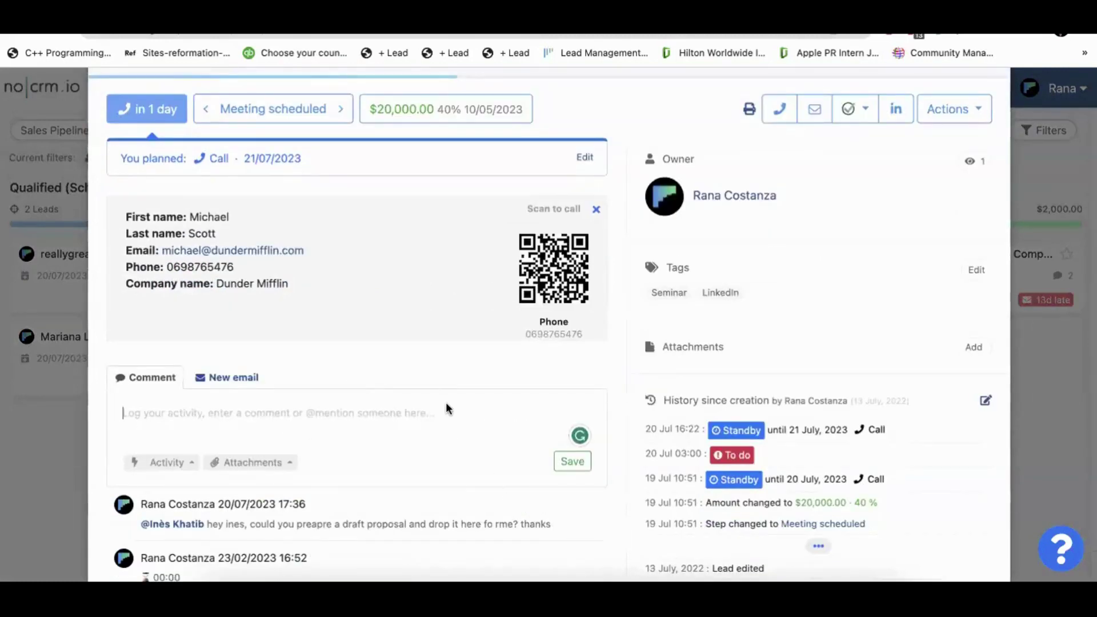
scroll(529, 396, "up", 2)
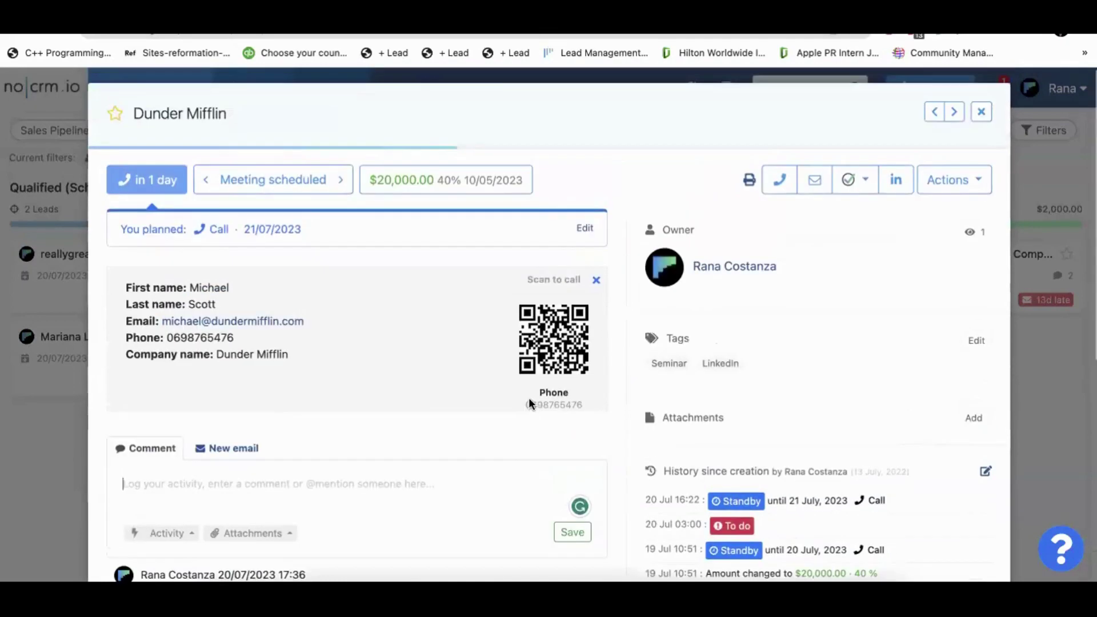
left_click(973, 112)
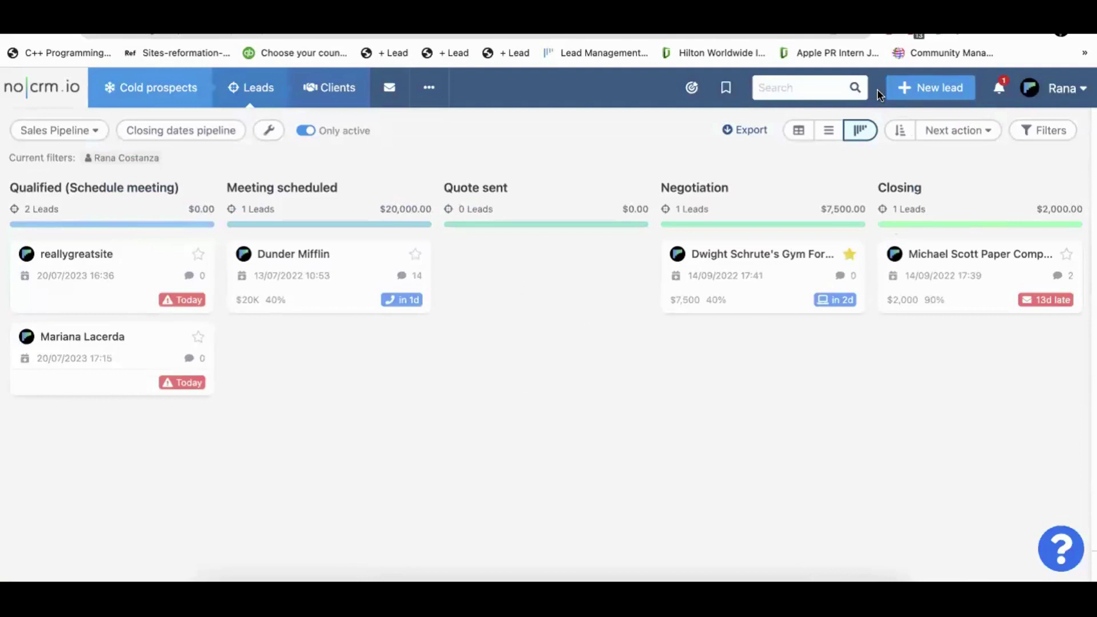
Switch the leads to the table view and filter them by the planned activity Call.
left_click(1049, 133)
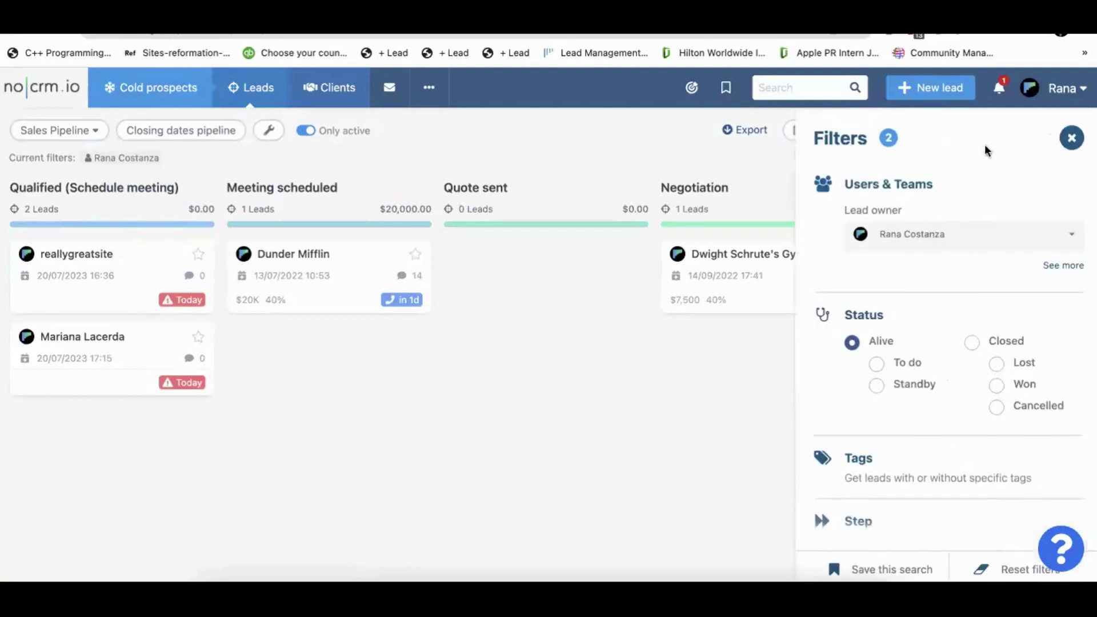
left_click(1072, 143)
left_click(797, 130)
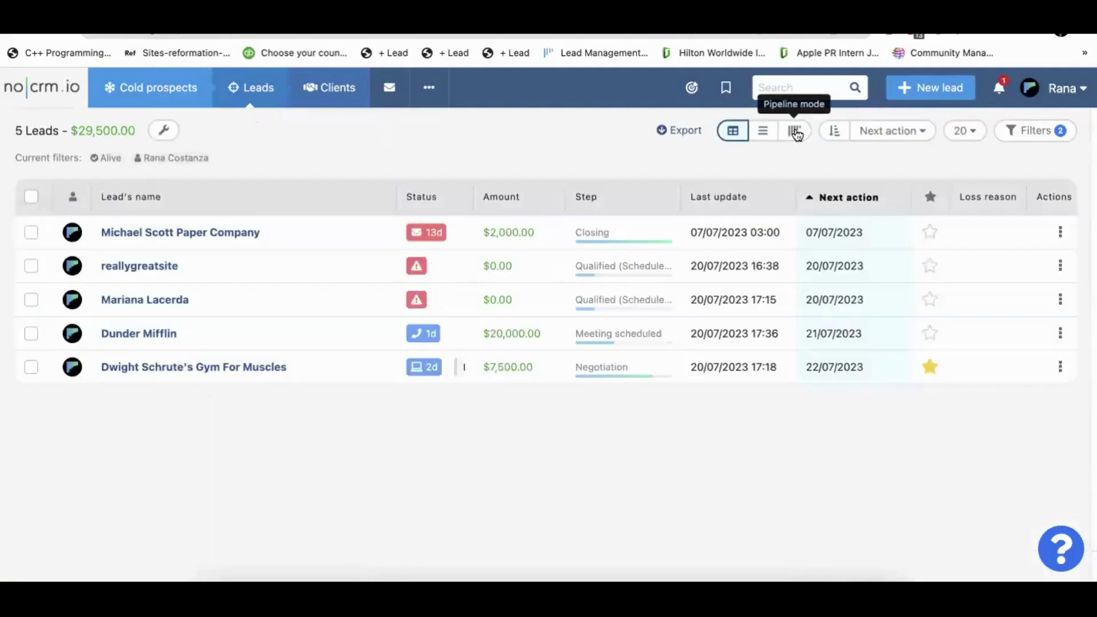
left_click(1035, 131)
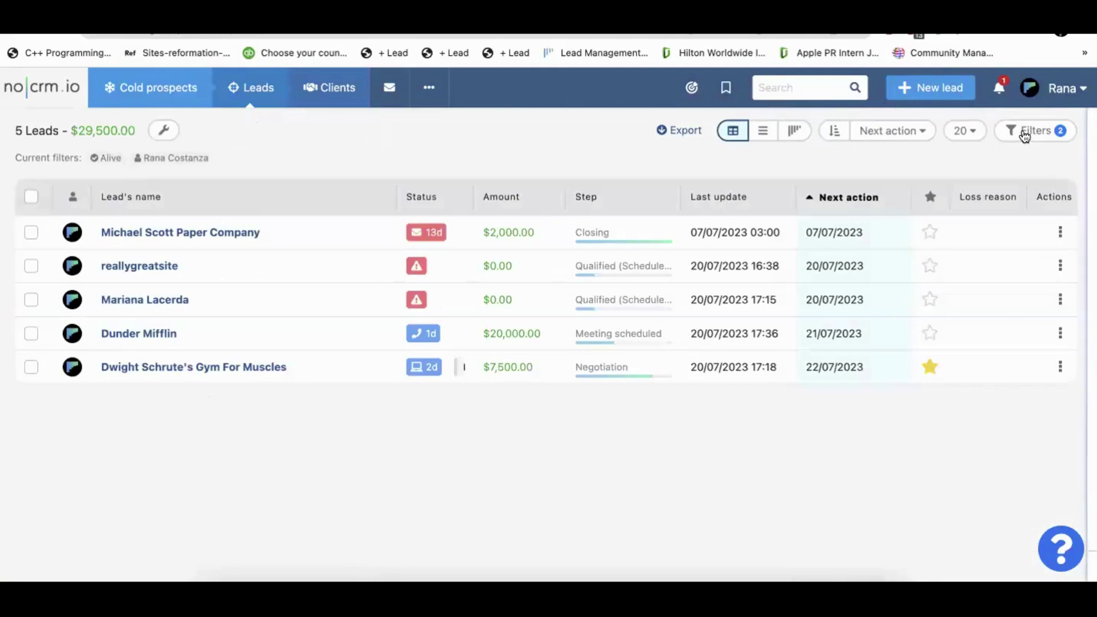
scroll(949, 406, "down", 5)
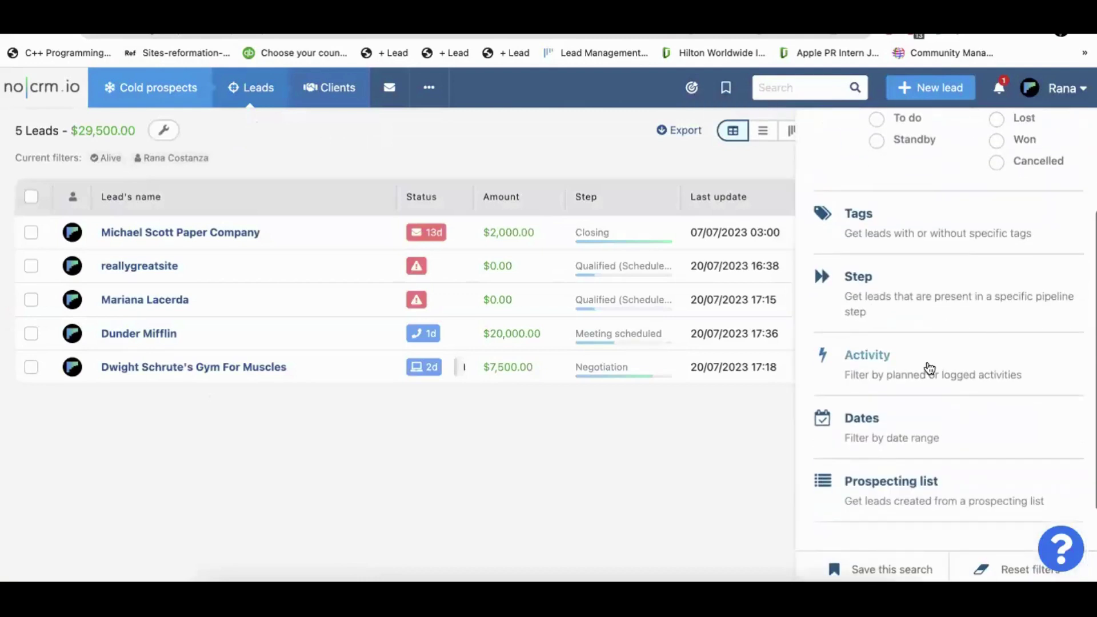
left_click(897, 407)
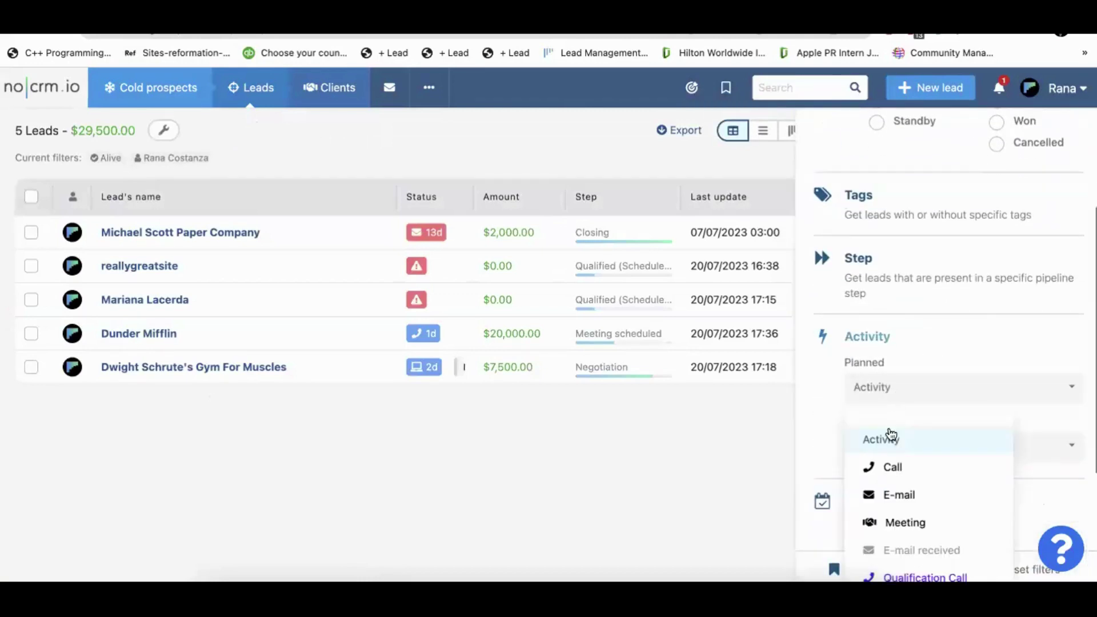
left_click(893, 468)
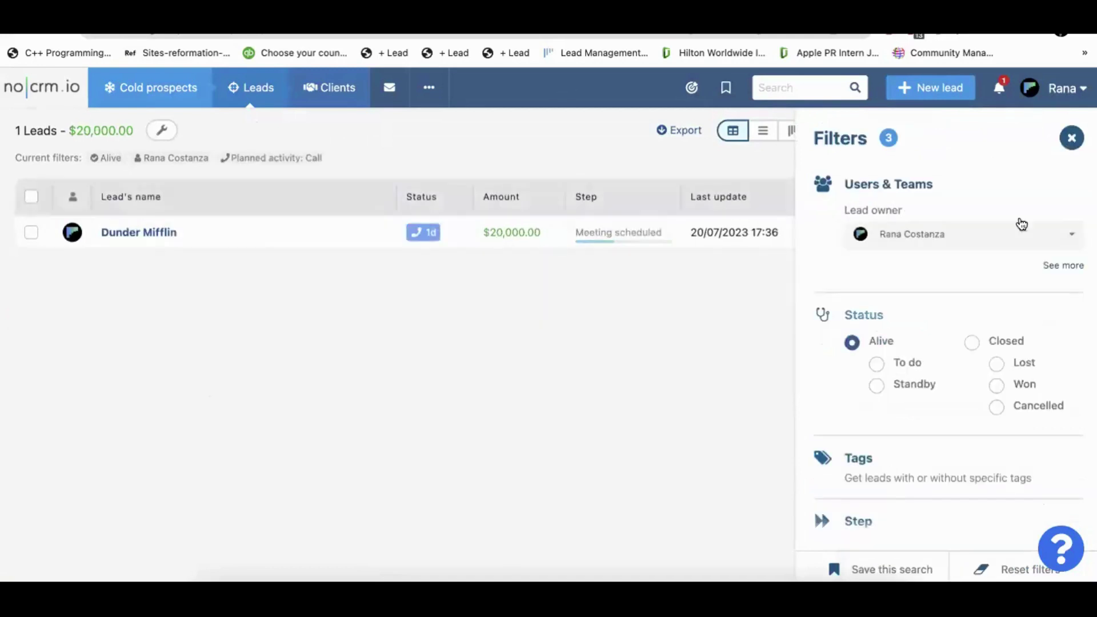
Add a date filter to the leads using the Next action date type.
scroll(917, 406, "down", 3)
scroll(920, 429, "down", 4)
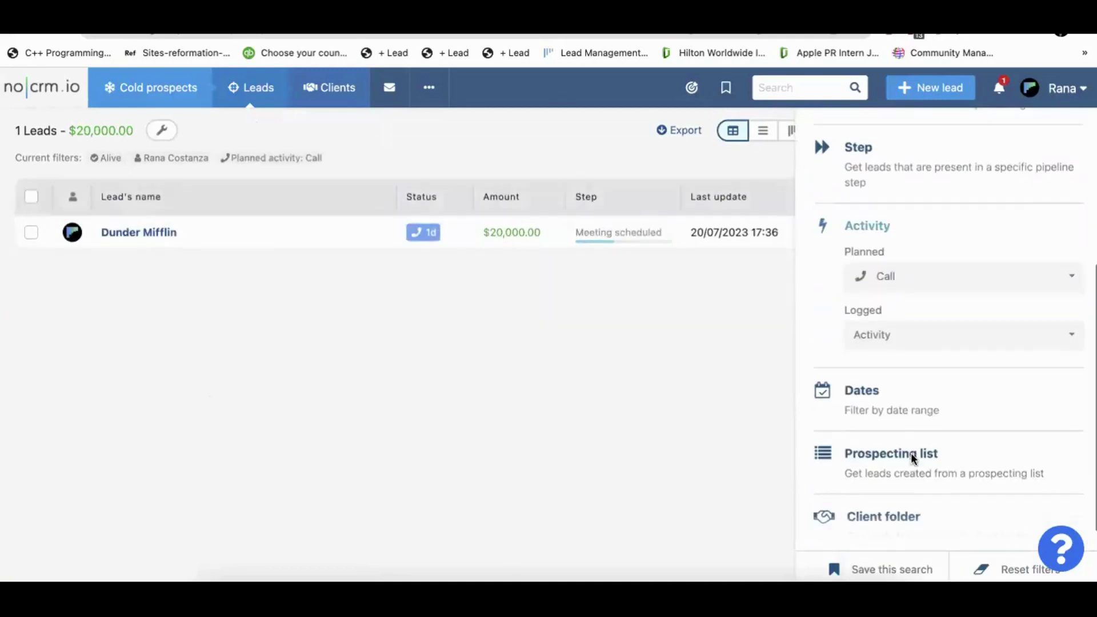
left_click(899, 414)
left_click(919, 437)
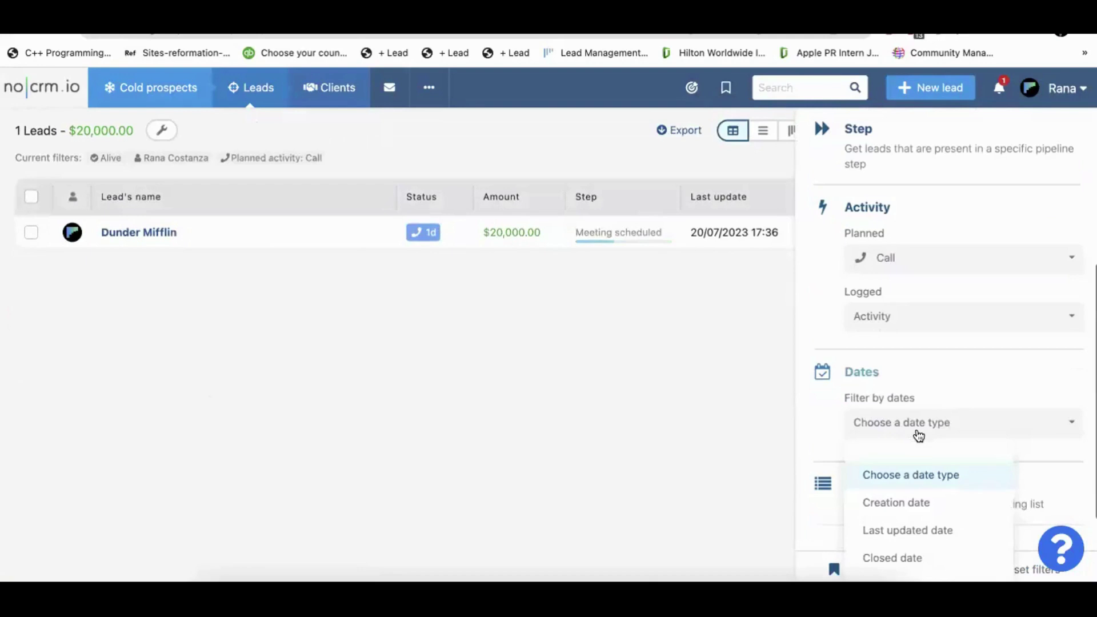
scroll(921, 556, "down", 1)
left_click(915, 542)
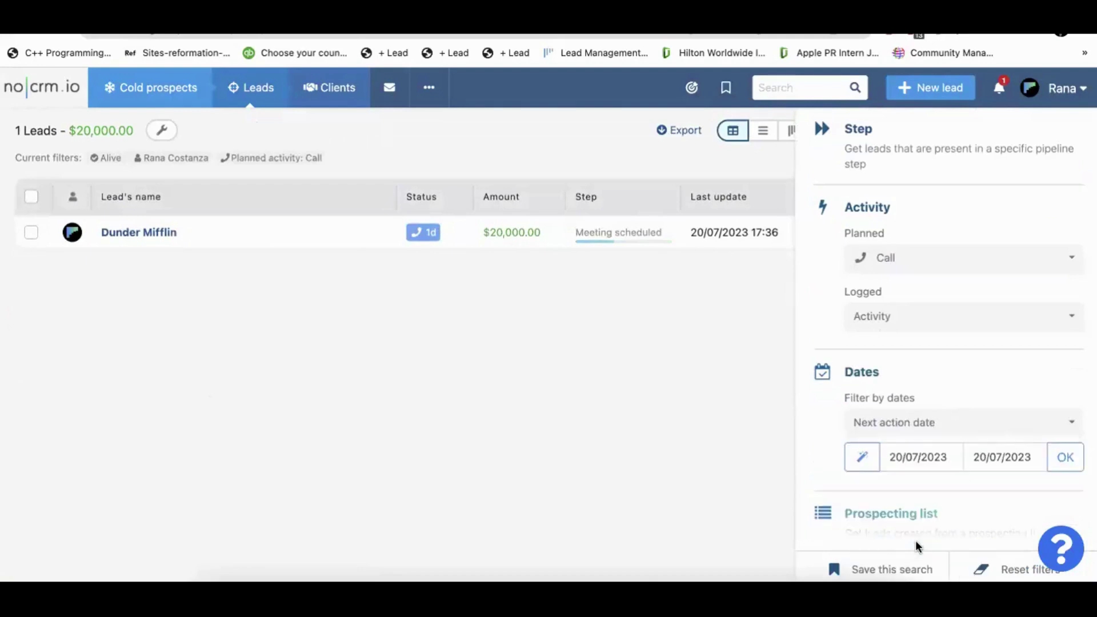
Try limiting the next action date filter to Today, and clear that preset.
scroll(890, 403, "down", 2)
left_click(862, 380)
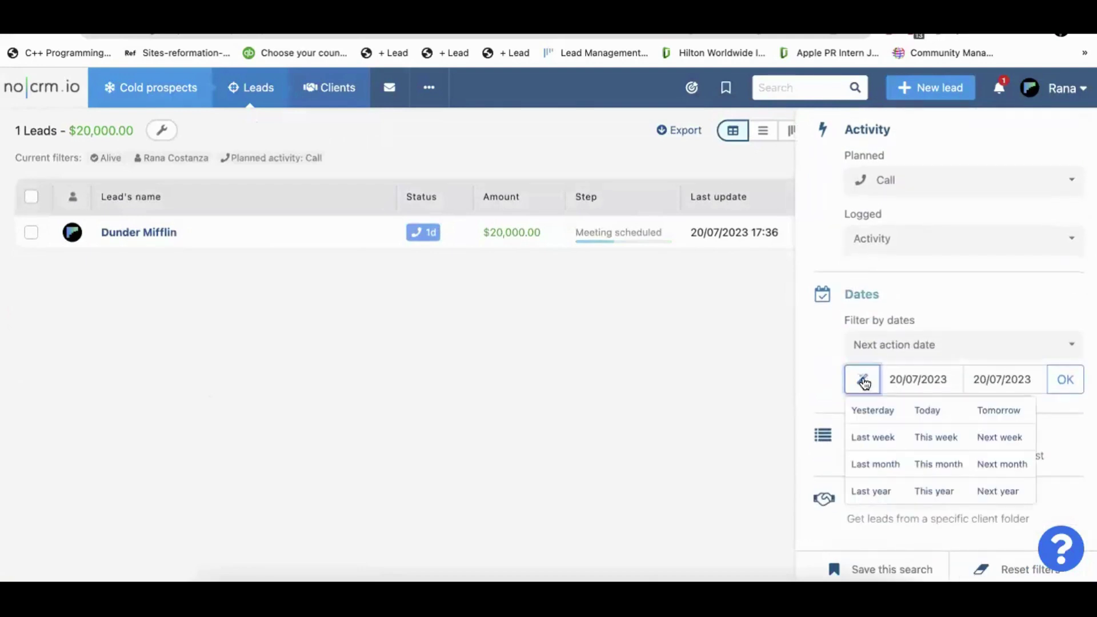
left_click(925, 410)
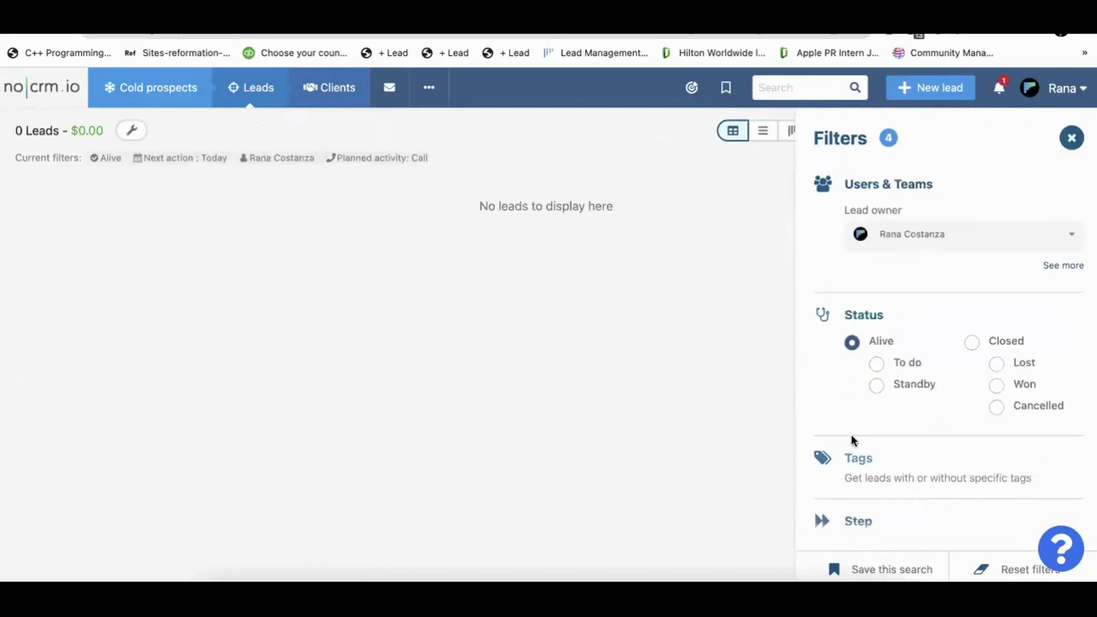
scroll(854, 438, "down", 3)
scroll(877, 505, "down", 3)
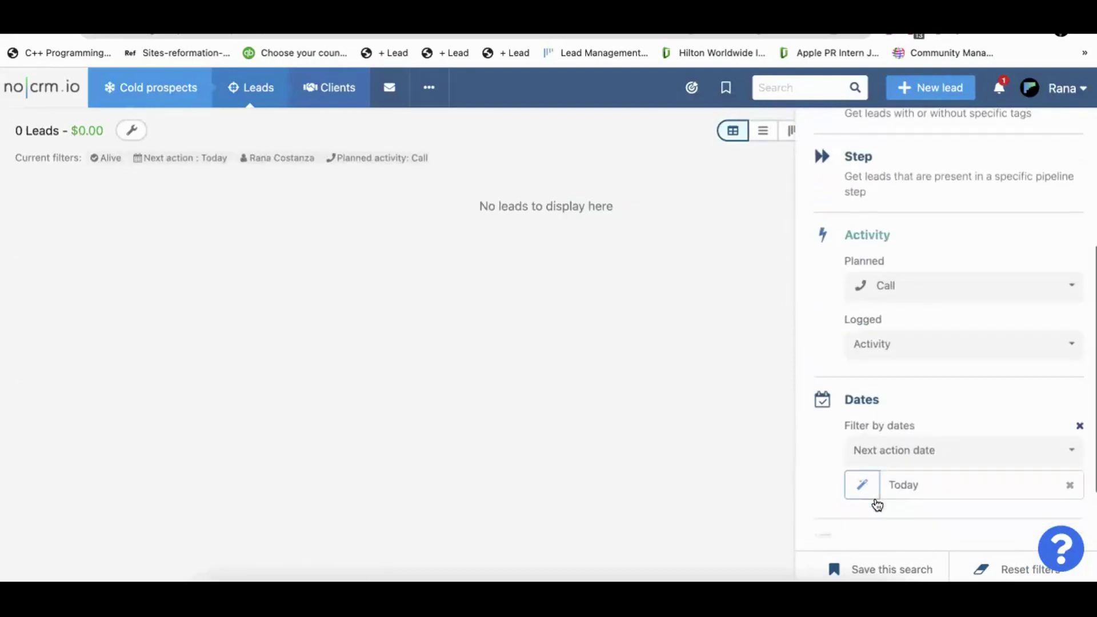
left_click(1072, 491)
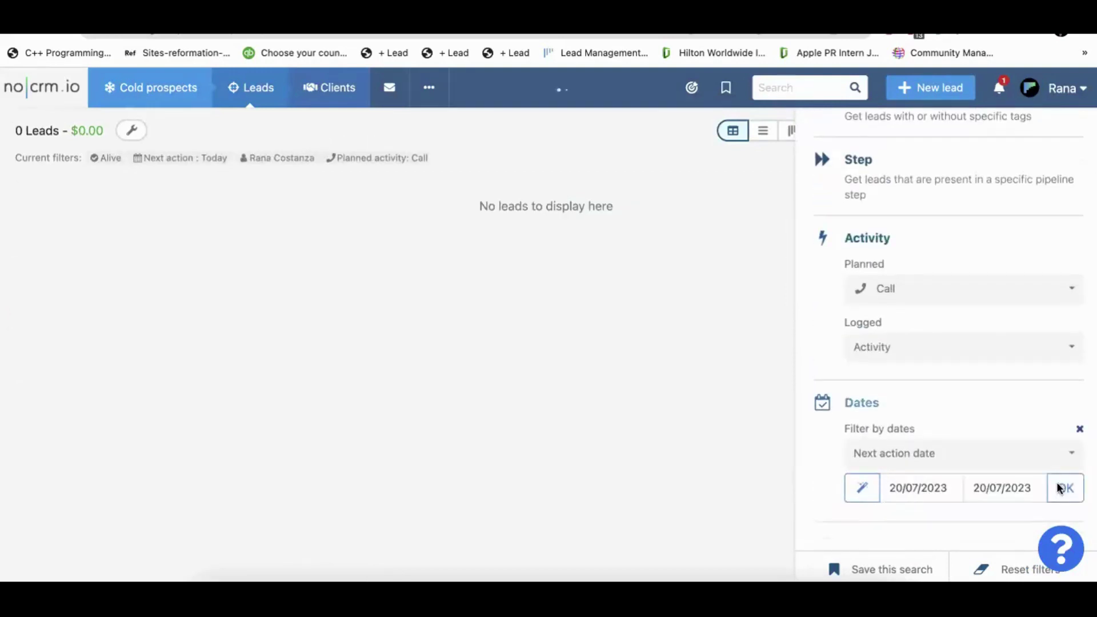
Set the next action date filter to Tomorrow and close the filters.
scroll(893, 519, "down", 3)
scroll(883, 491, "down", 4)
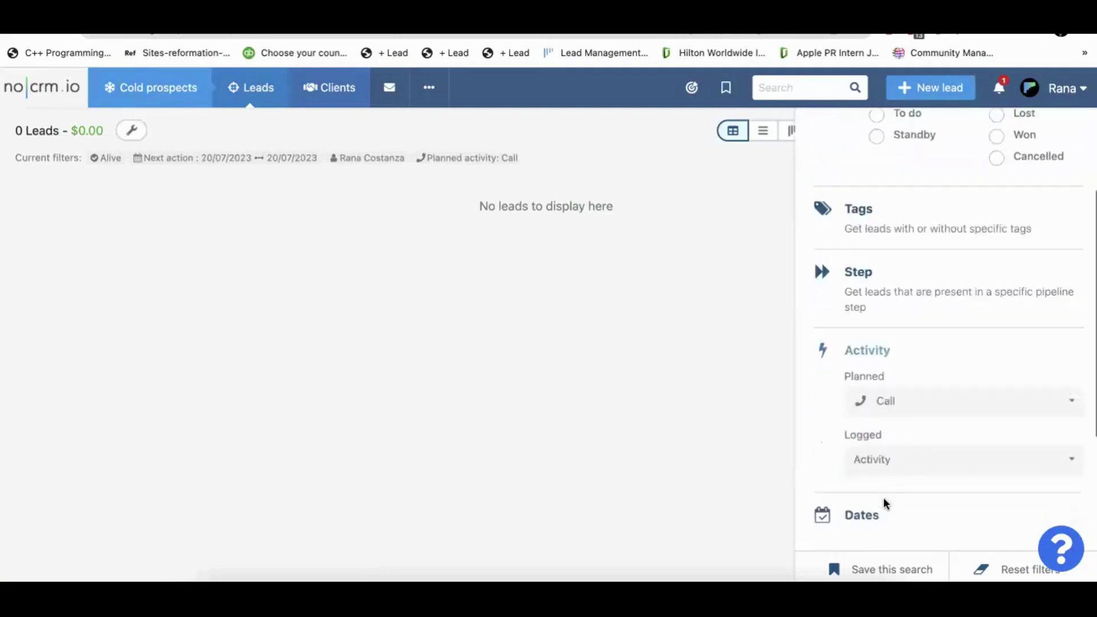
left_click(863, 491)
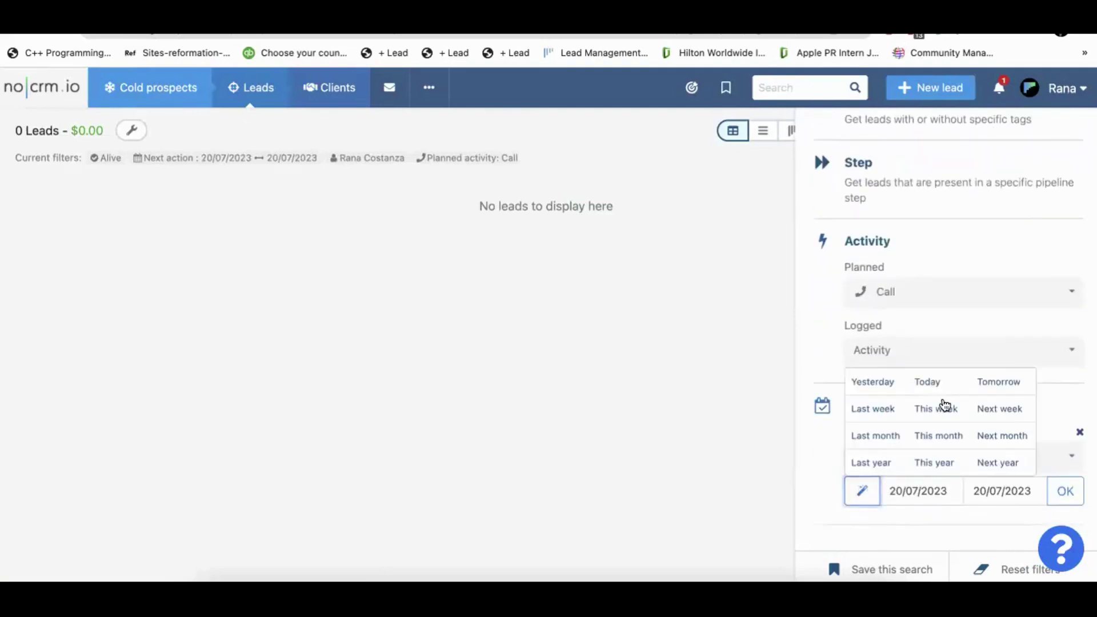
left_click(997, 383)
left_click(1072, 137)
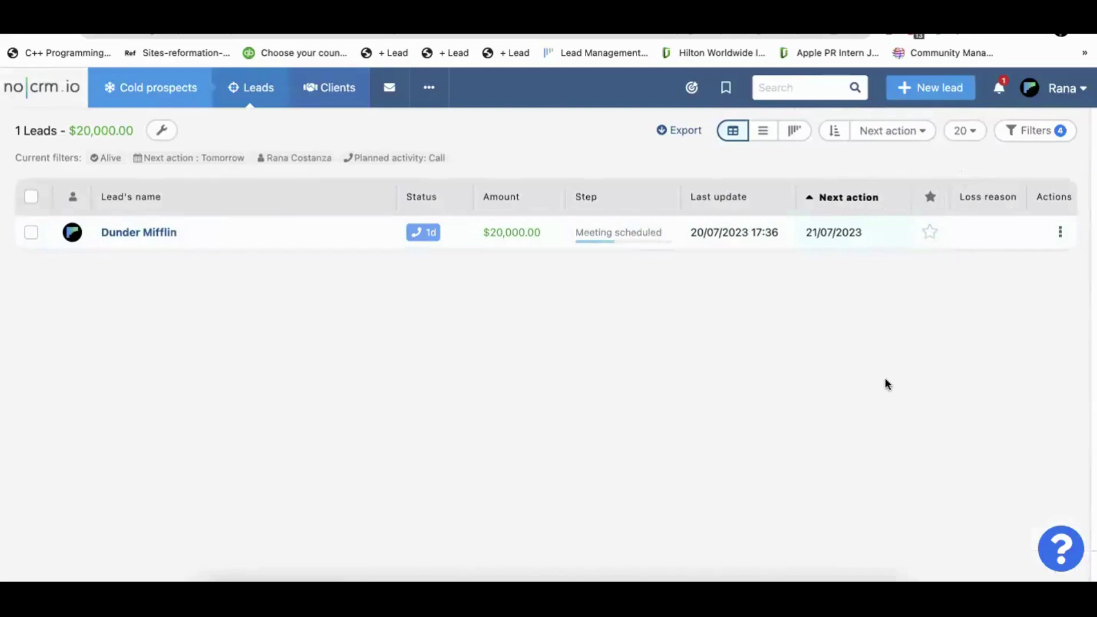
Try to save the filtered leads search as a shortcut for the next day's calls.
left_click(1041, 131)
scroll(951, 380, "down", 5)
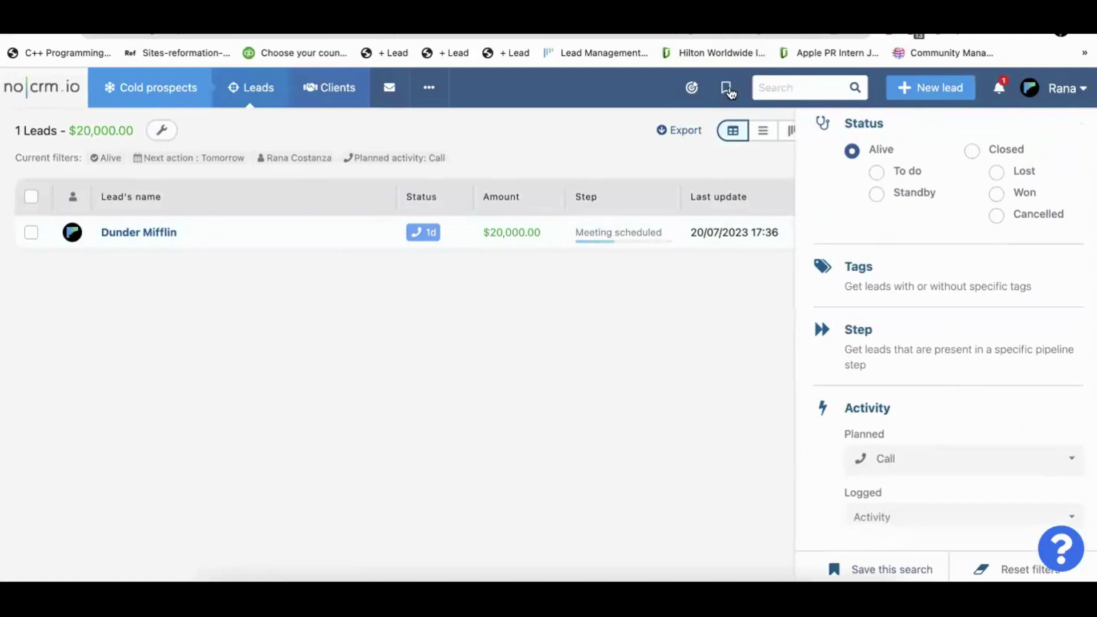
left_click(865, 571)
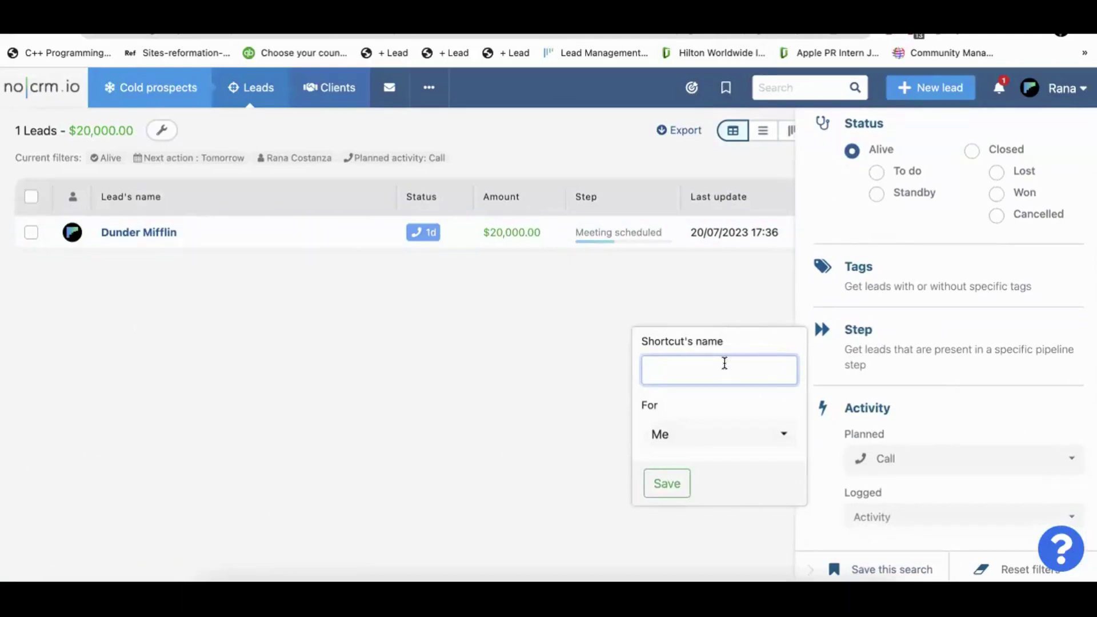
type("Calls for the ne")
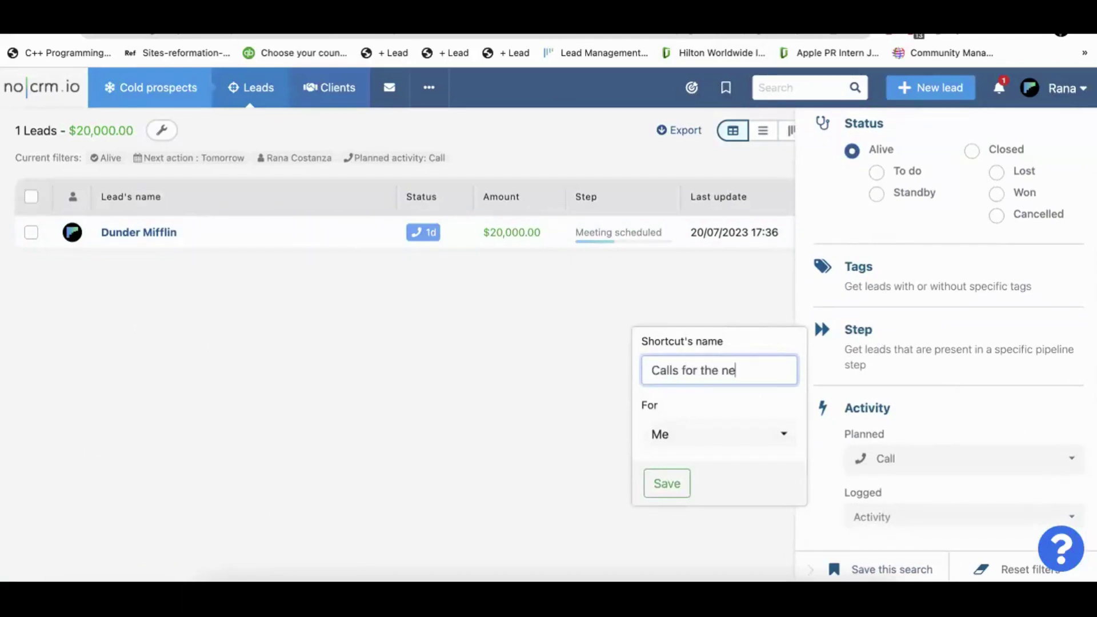
type("xt daty")
key("Return")
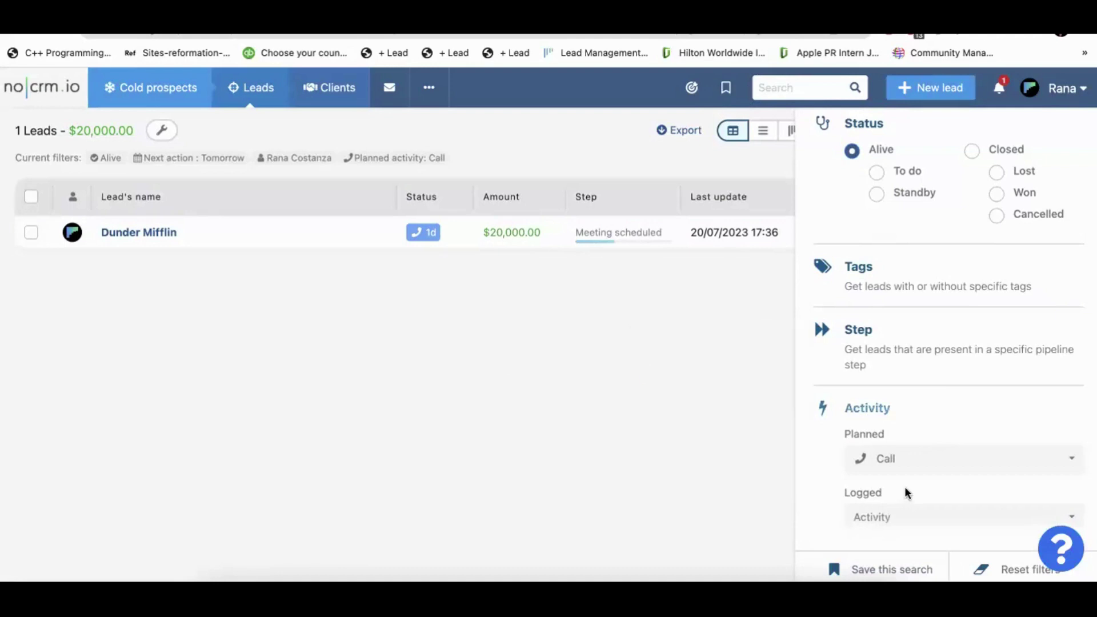
Save the filtered leads search as a shortcut named "Planned calls for tomorrow", visible to Me.
scroll(904, 486, "down", 1)
left_click(875, 568)
type("Planne")
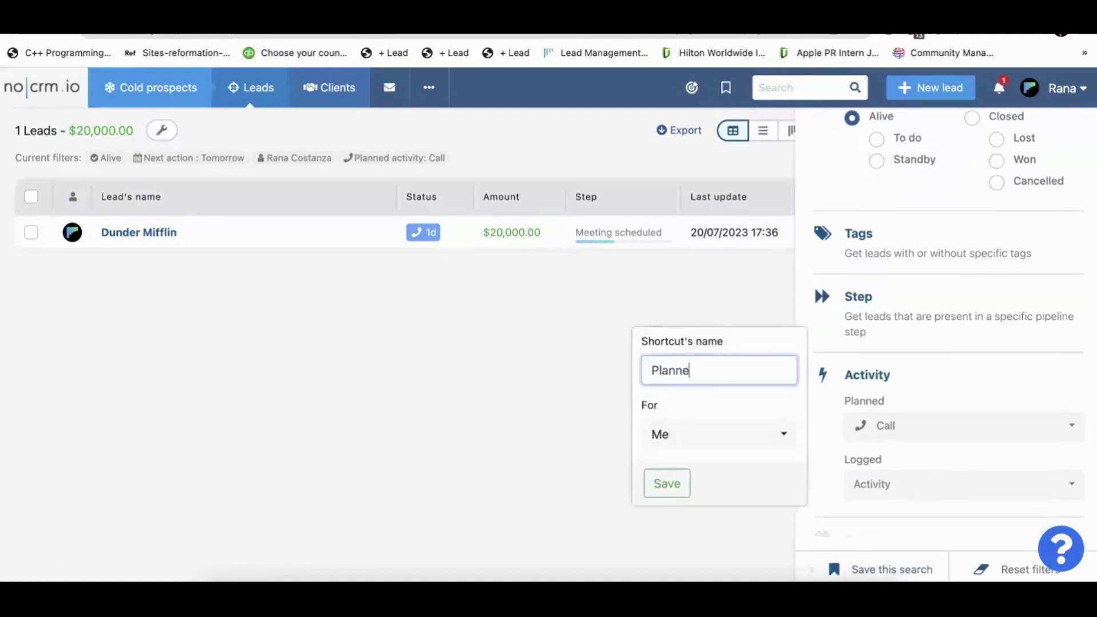
type("d calls for tomor")
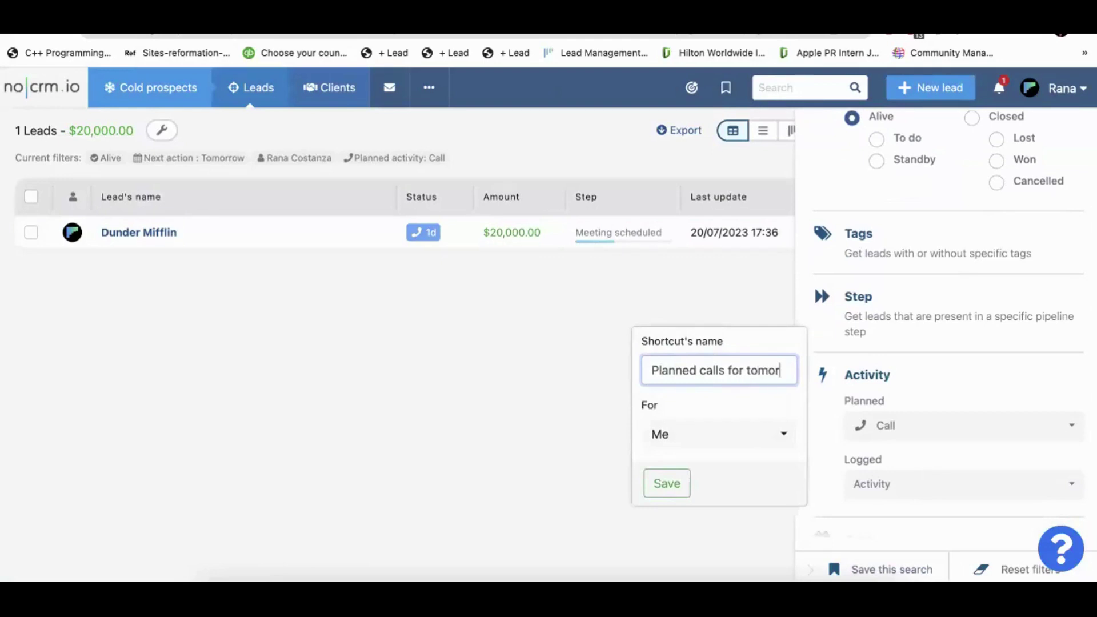
type("row")
left_click(721, 437)
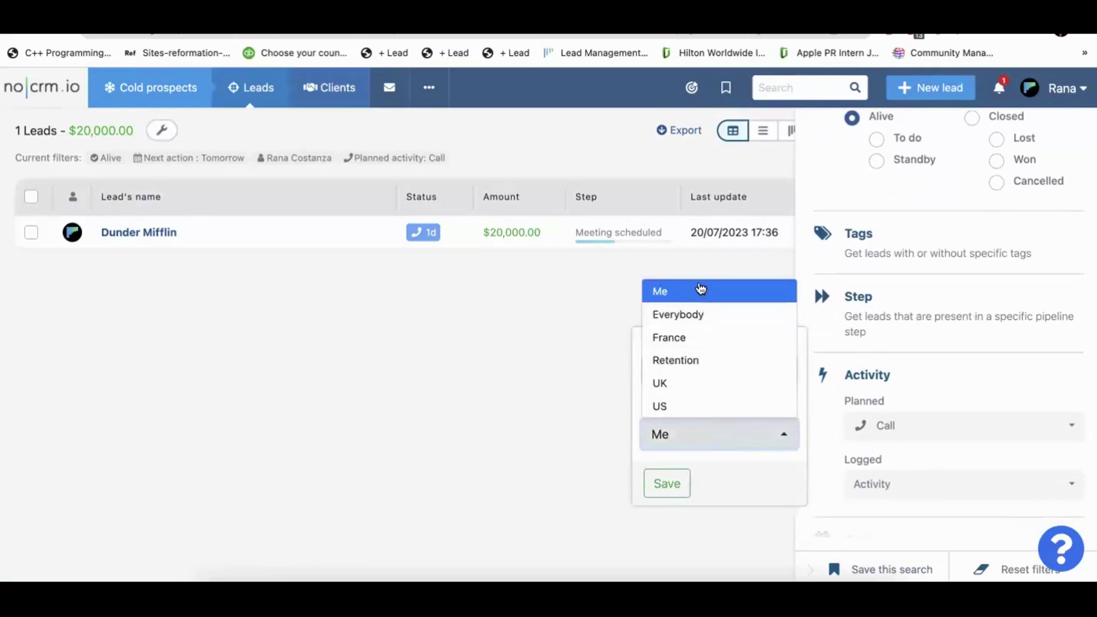
left_click(667, 485)
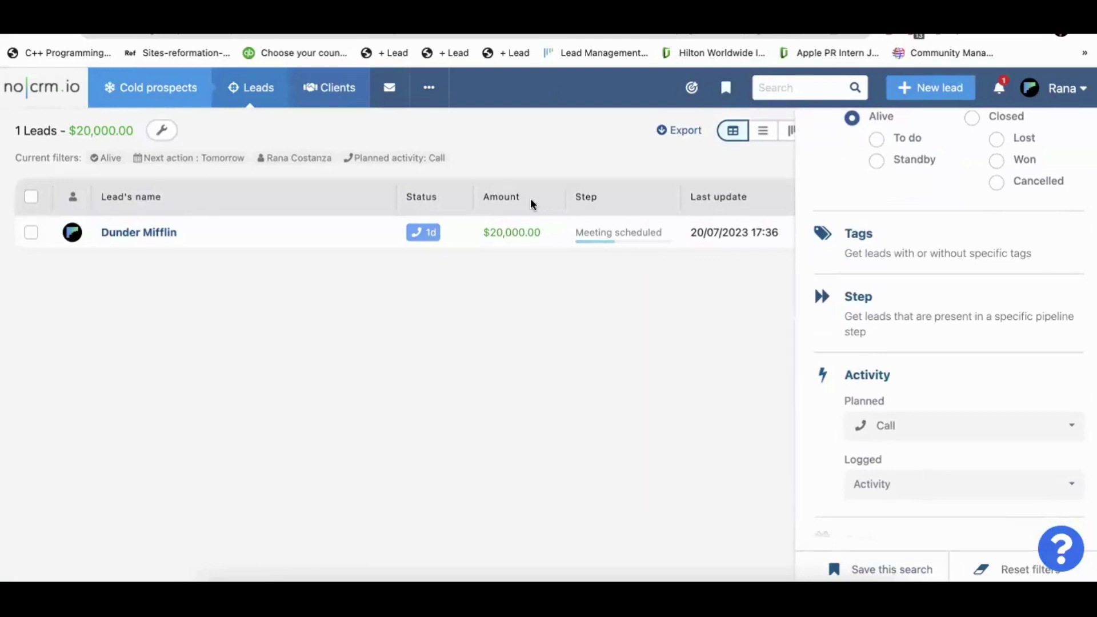
Open the Planned calls for tomorrow shortcut from the dashboard and show its leads in the pipeline view.
left_click(439, 91)
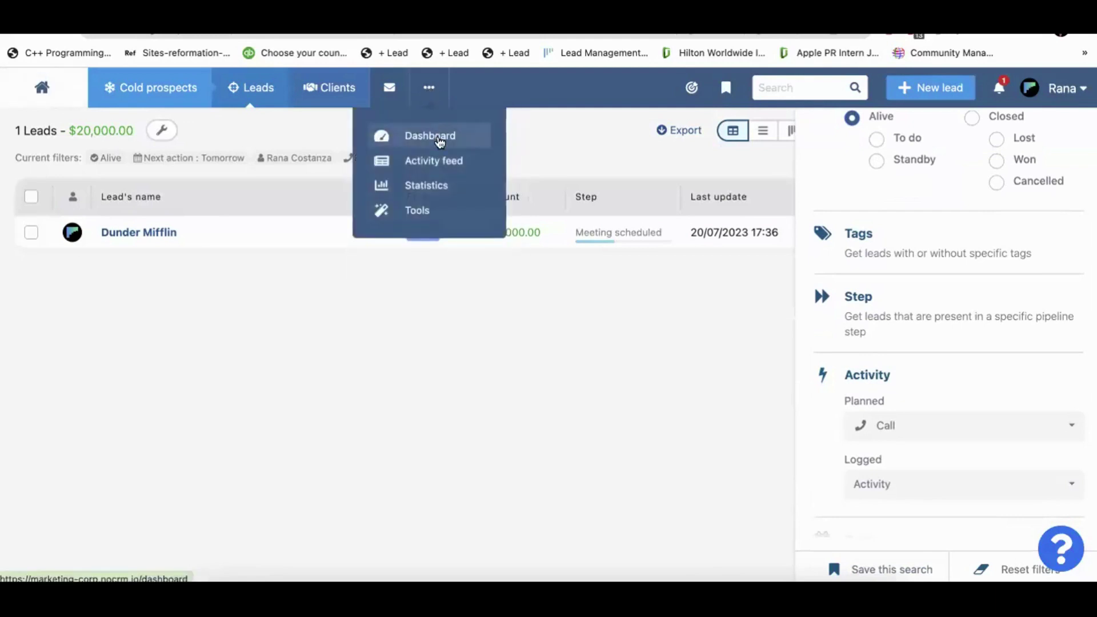
left_click(440, 142)
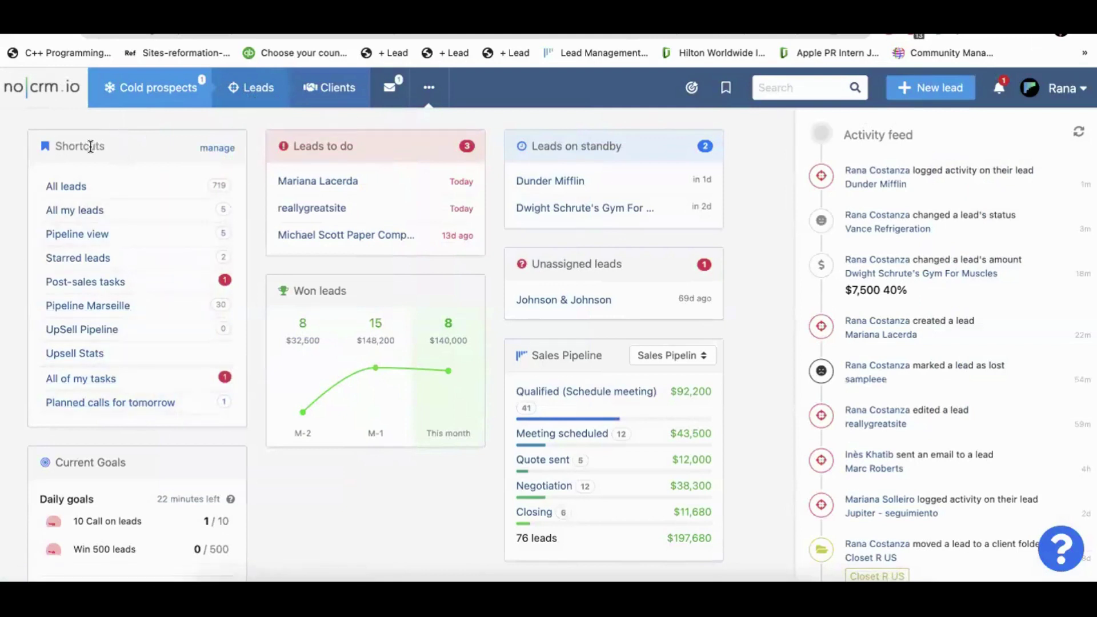
left_click(119, 405)
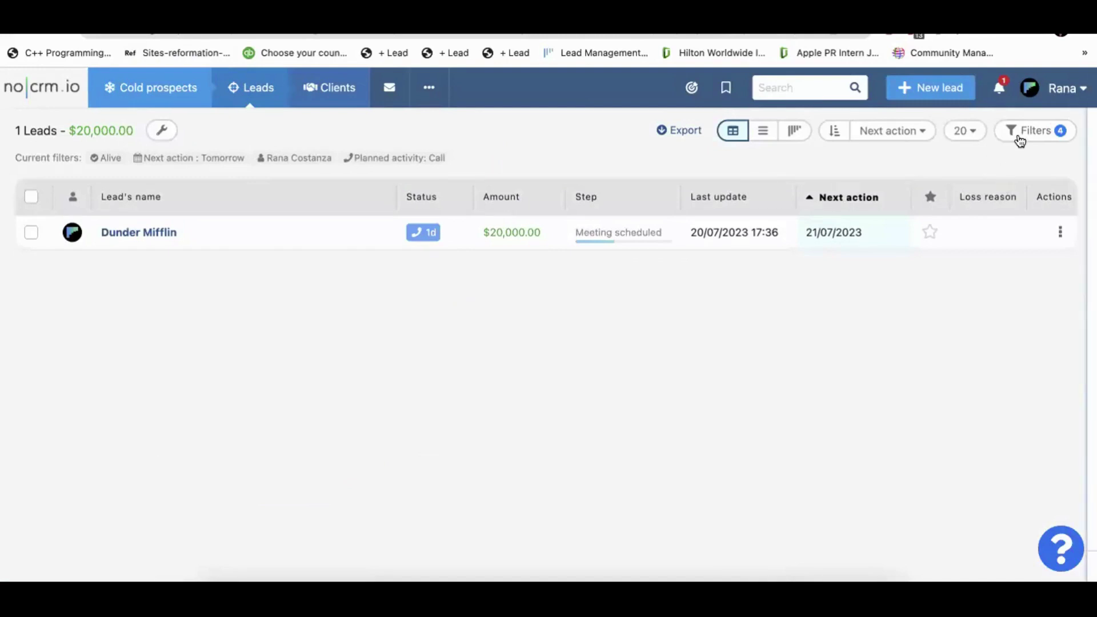
left_click(766, 133)
left_click(787, 133)
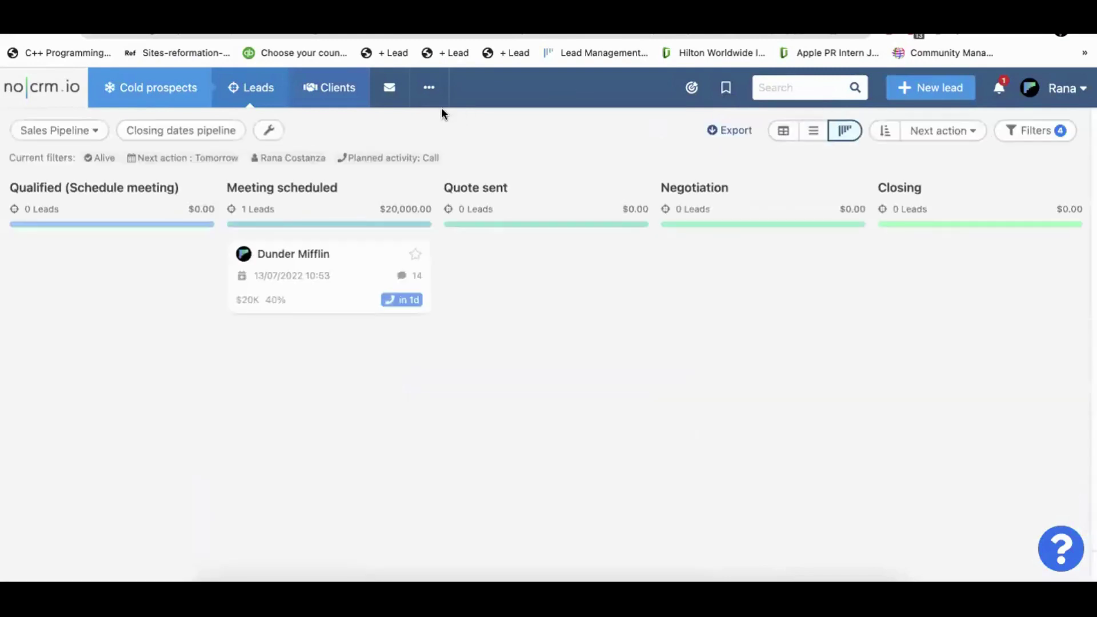
Open the Team's activity statistics and display the list of saved shortcuts.
left_click(426, 94)
left_click(461, 182)
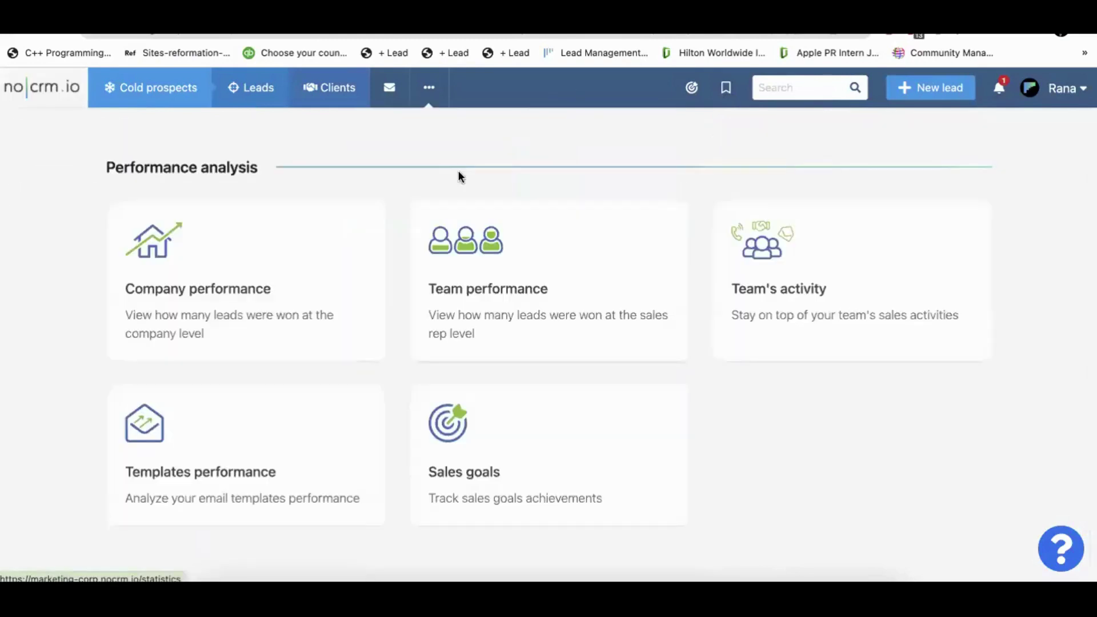
left_click(844, 319)
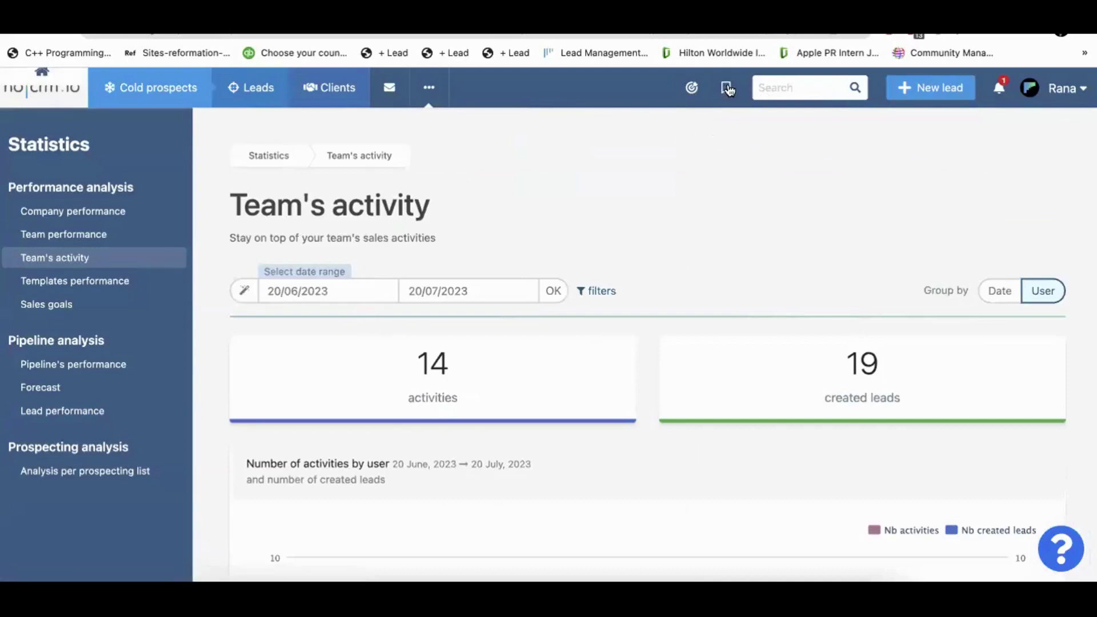
left_click(724, 89)
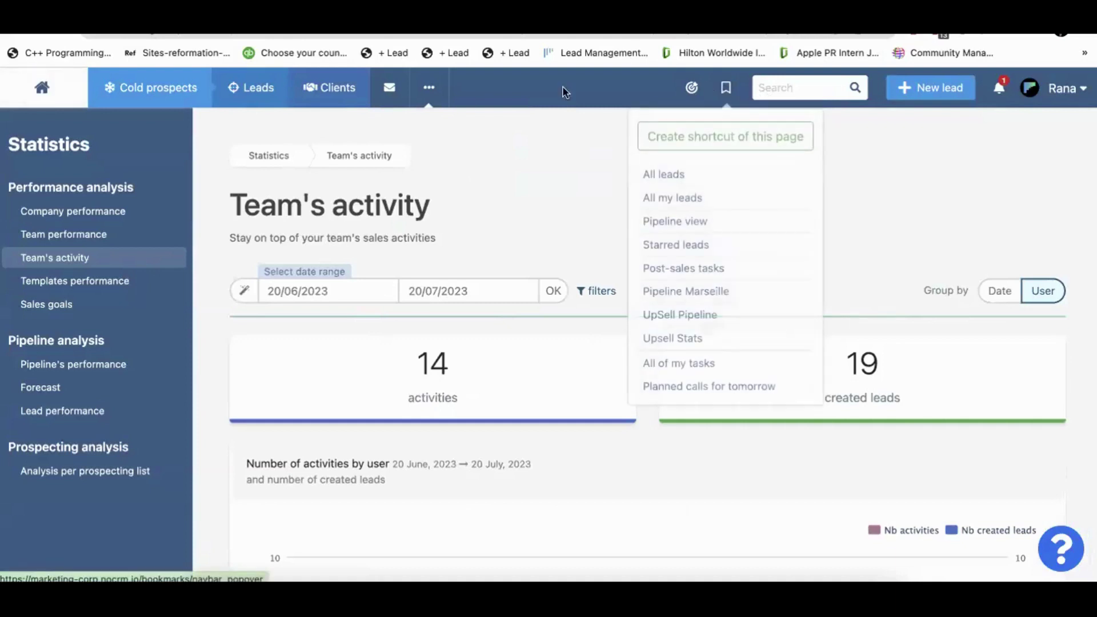
Return to the dashboard and display the overview of daily and weekly sales goals.
mouse_move(429, 91)
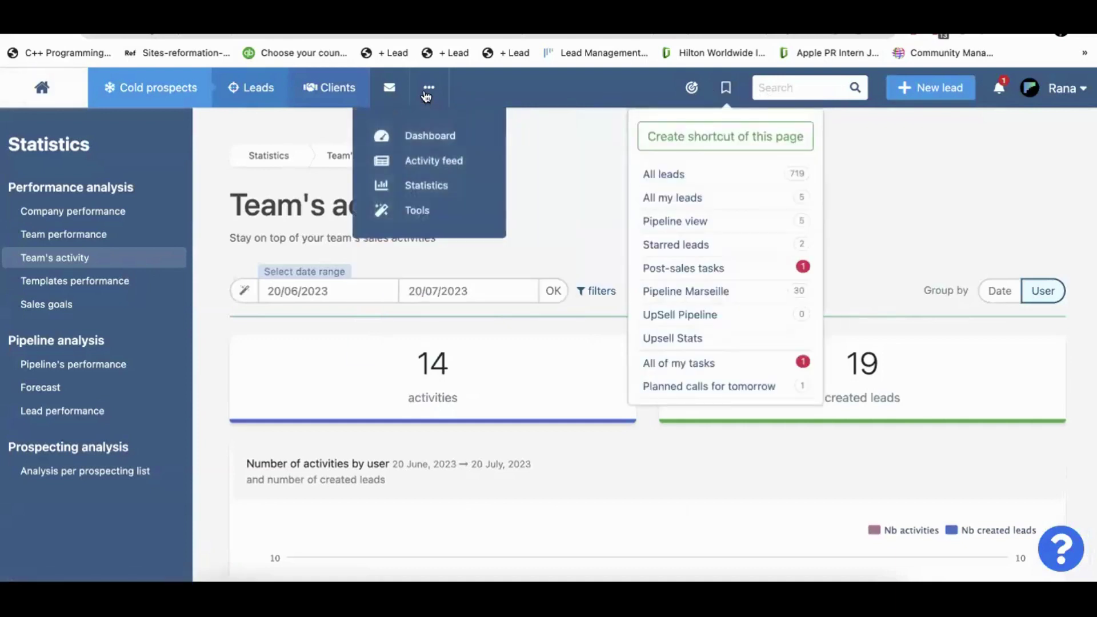
left_click(443, 137)
mouse_move(429, 87)
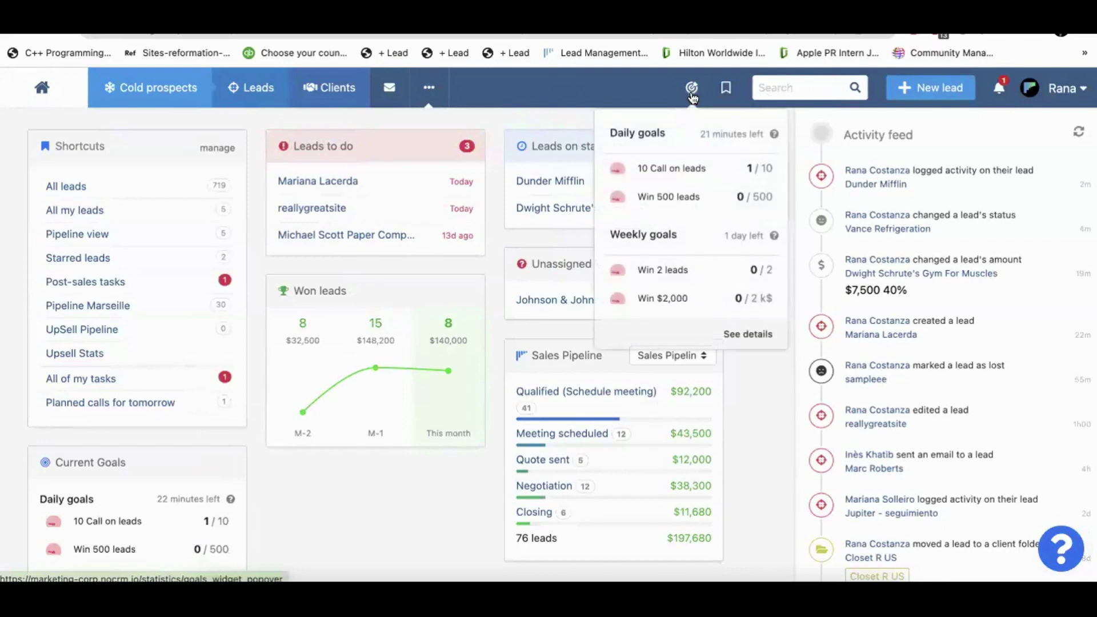
left_click(862, 195)
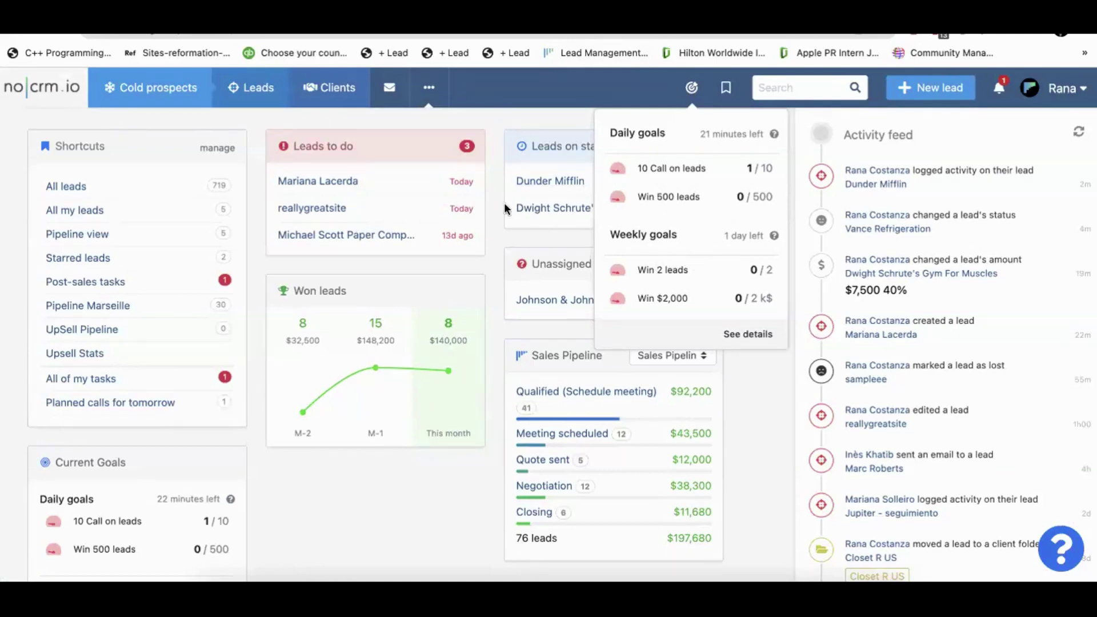
Open the Sales goals settings in the admin panel and look through the sets of goals.
mouse_move(436, 91)
mouse_move(1062, 89)
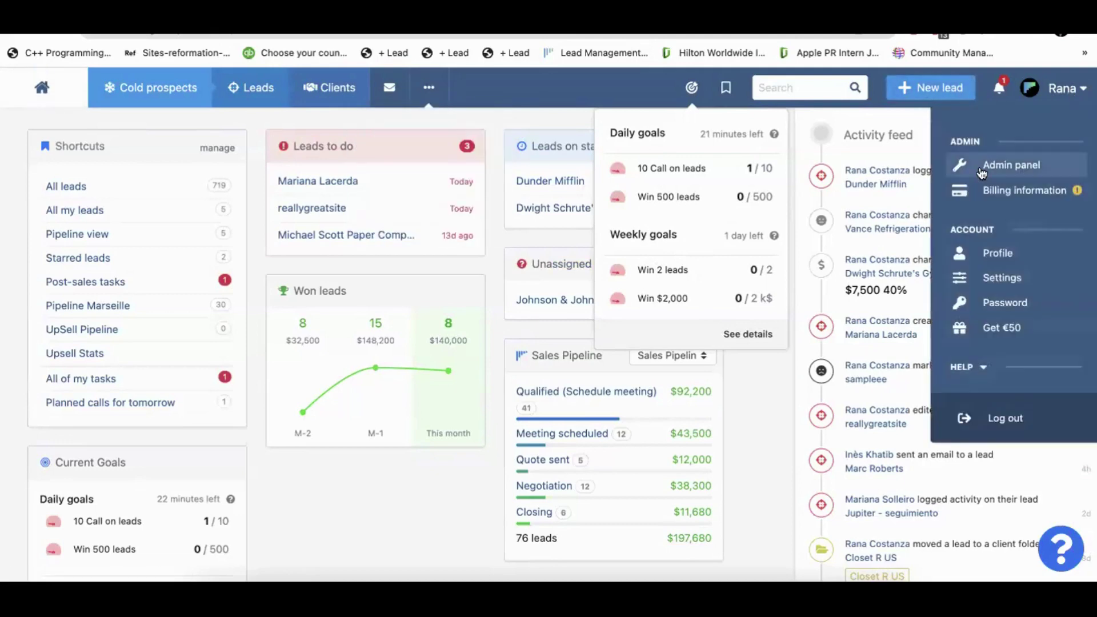
left_click(981, 169)
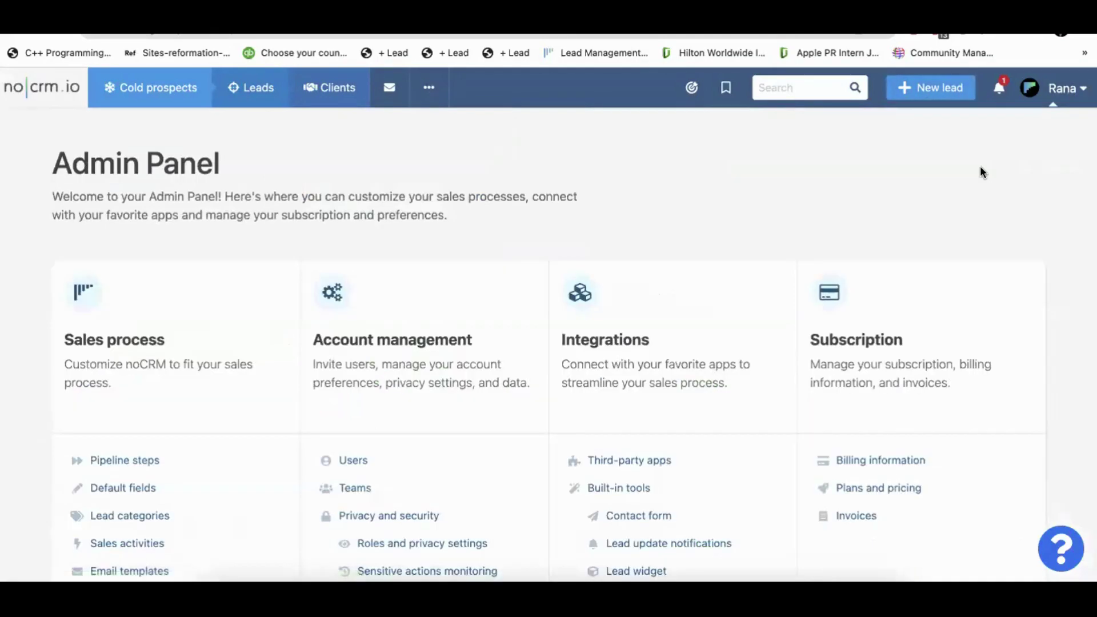
scroll(179, 304, "down", 5)
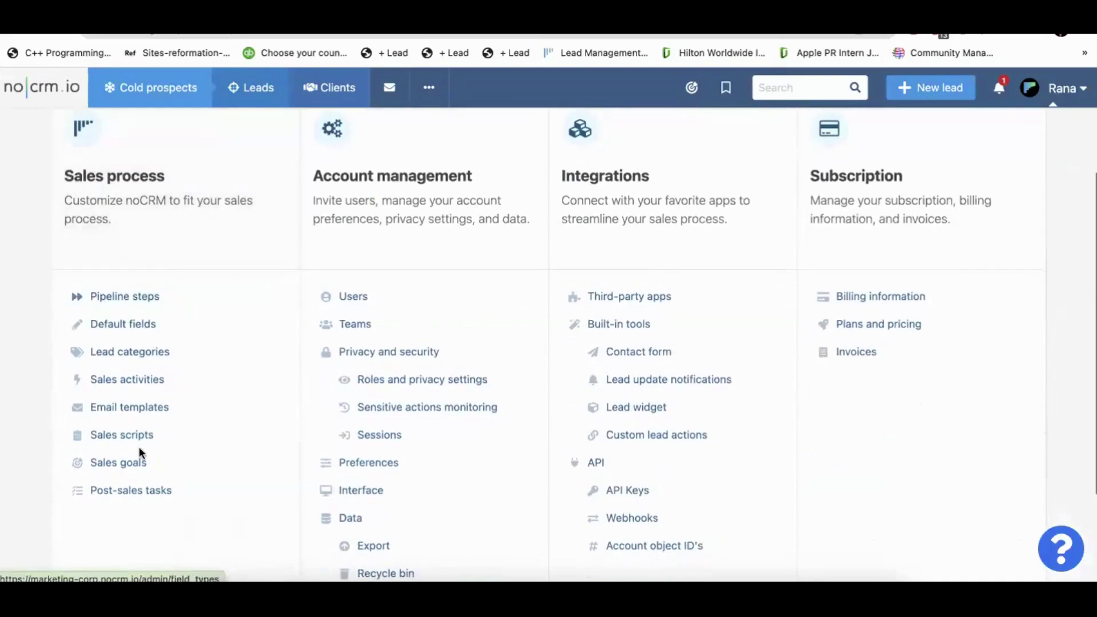
left_click(139, 461)
scroll(279, 244, "down", 4)
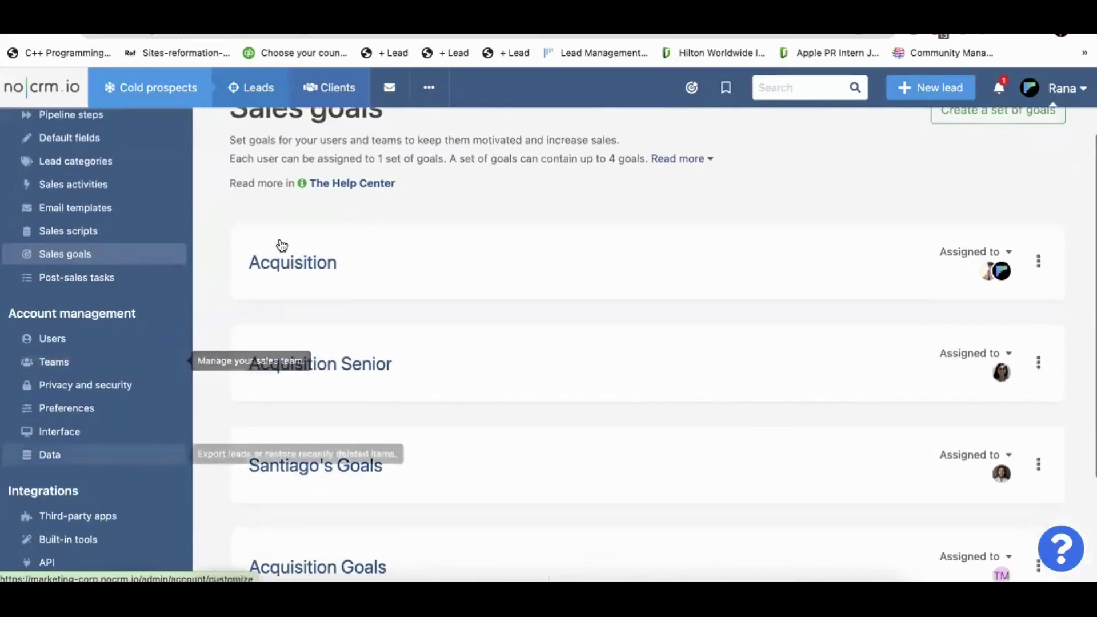
scroll(309, 220, "up", 3)
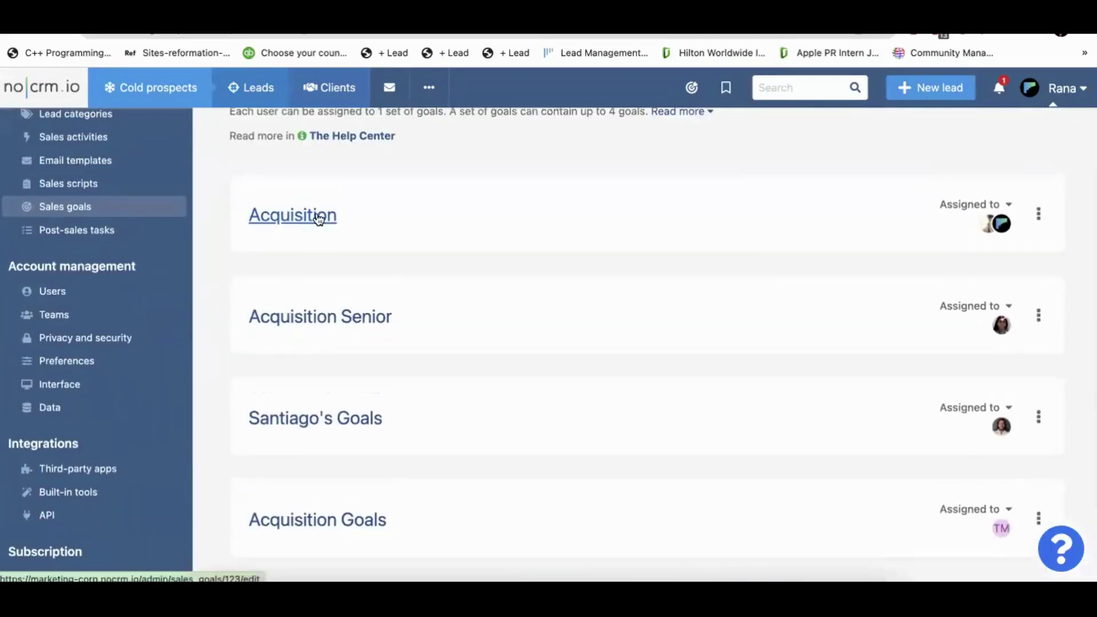
Open the Acquisition set of goals and view the period choices for its daily goals.
left_click(317, 214)
scroll(345, 235, "down", 5)
left_click(270, 217)
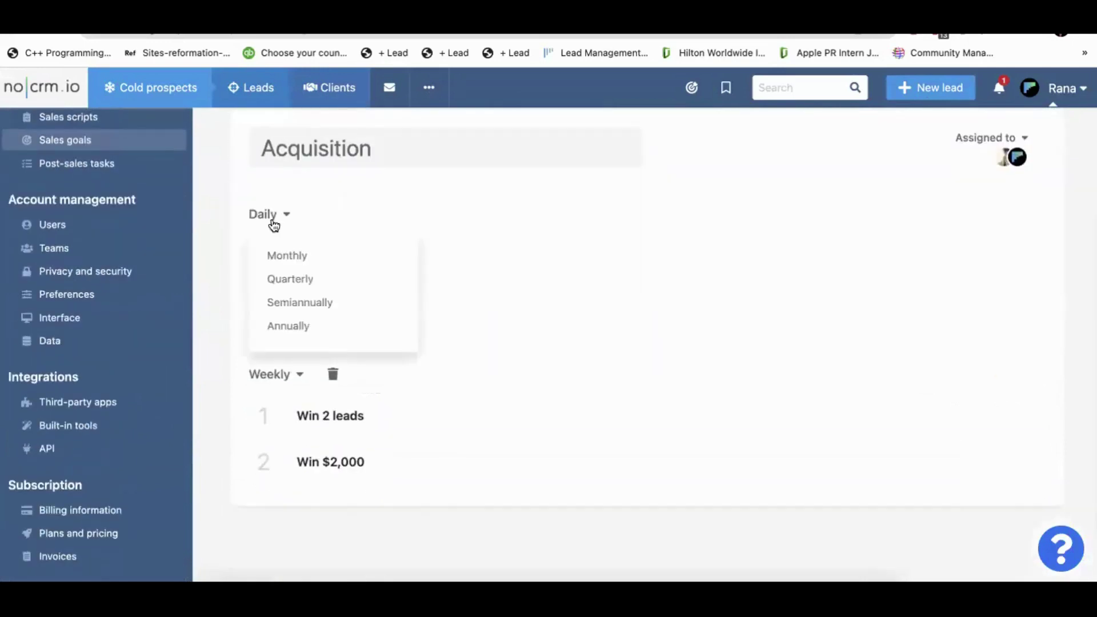
left_click(331, 193)
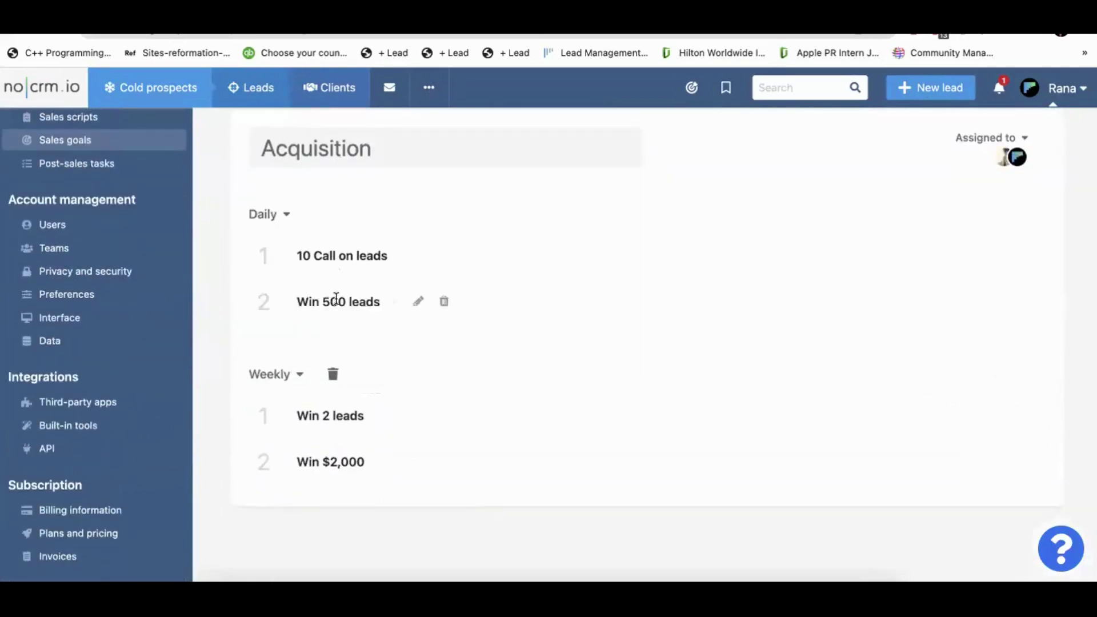
Open the daily "Win 500 leads" goal for editing, try the Activity goal type, and close it without saving.
scroll(328, 269, "down", 2)
left_click(421, 240)
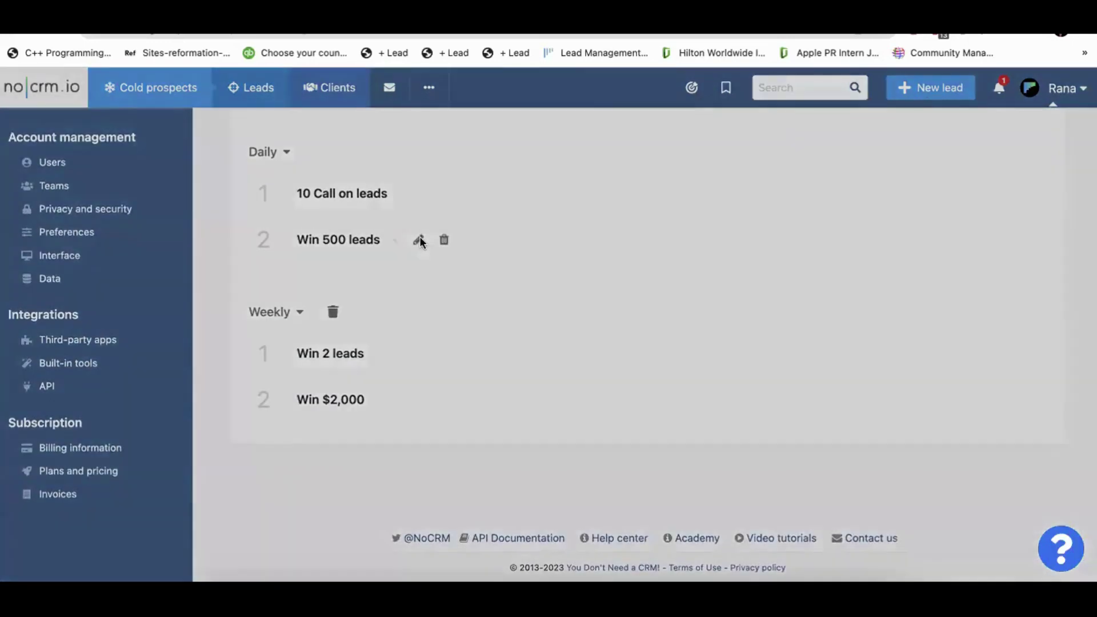
left_click(501, 233)
left_click(629, 232)
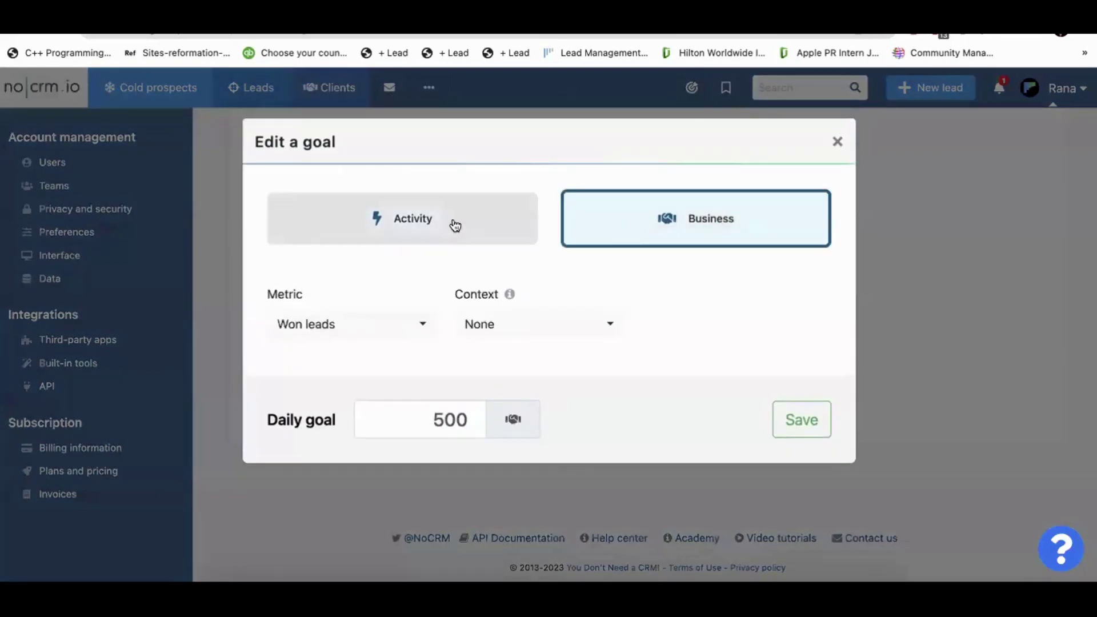
left_click(453, 226)
left_click(393, 342)
left_click(513, 335)
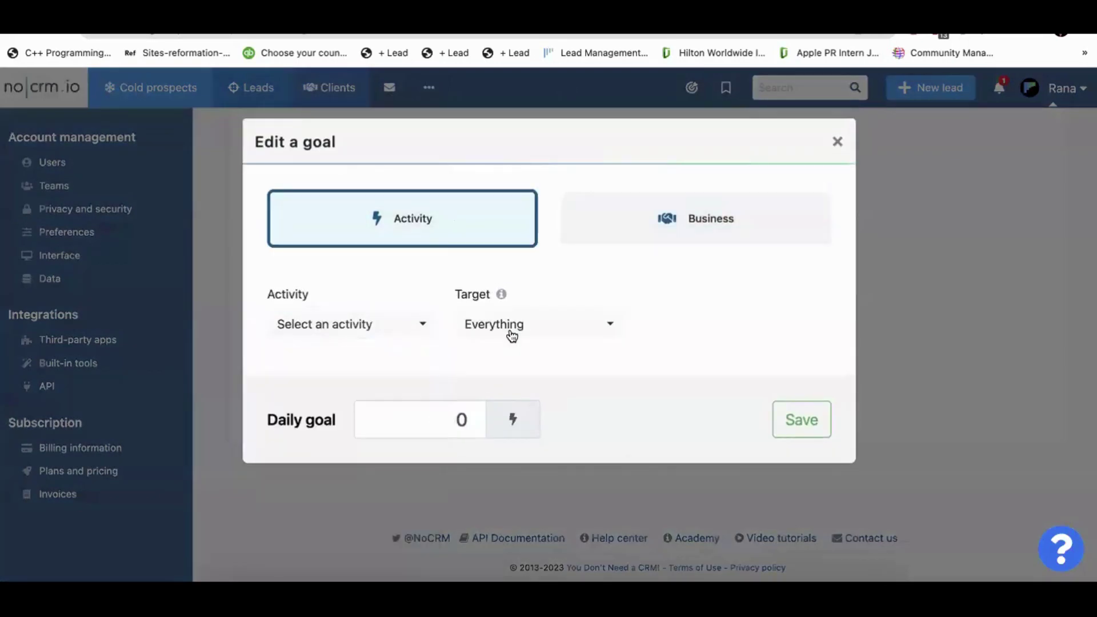
left_click(512, 335)
left_click(838, 141)
scroll(569, 216, "up", 5)
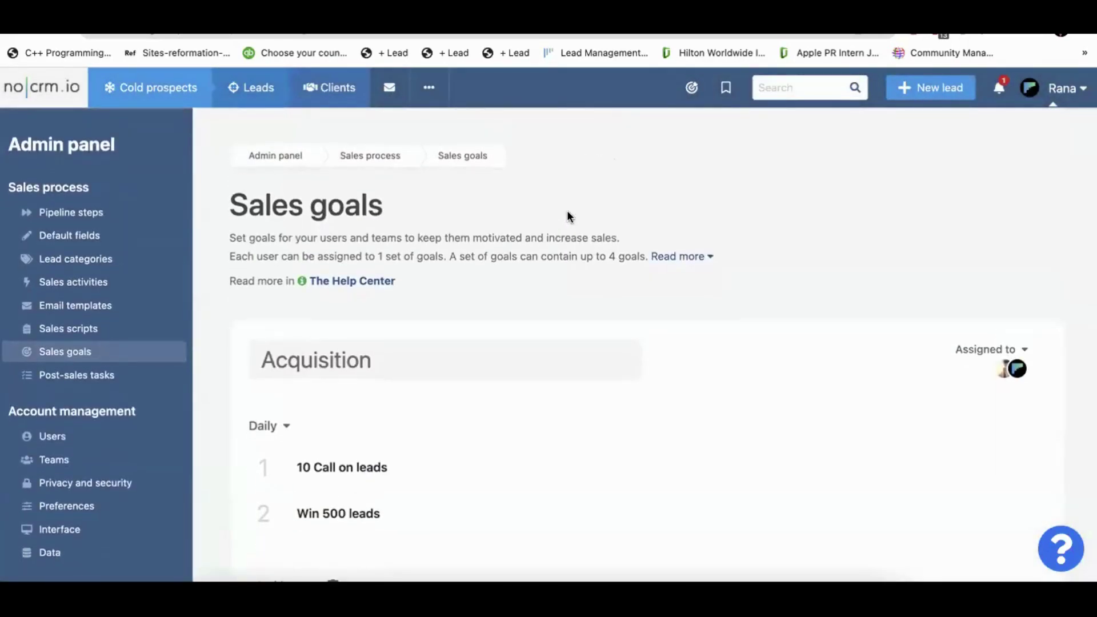
Open the Company performance statistics and examine the won leads by date.
left_click(429, 87)
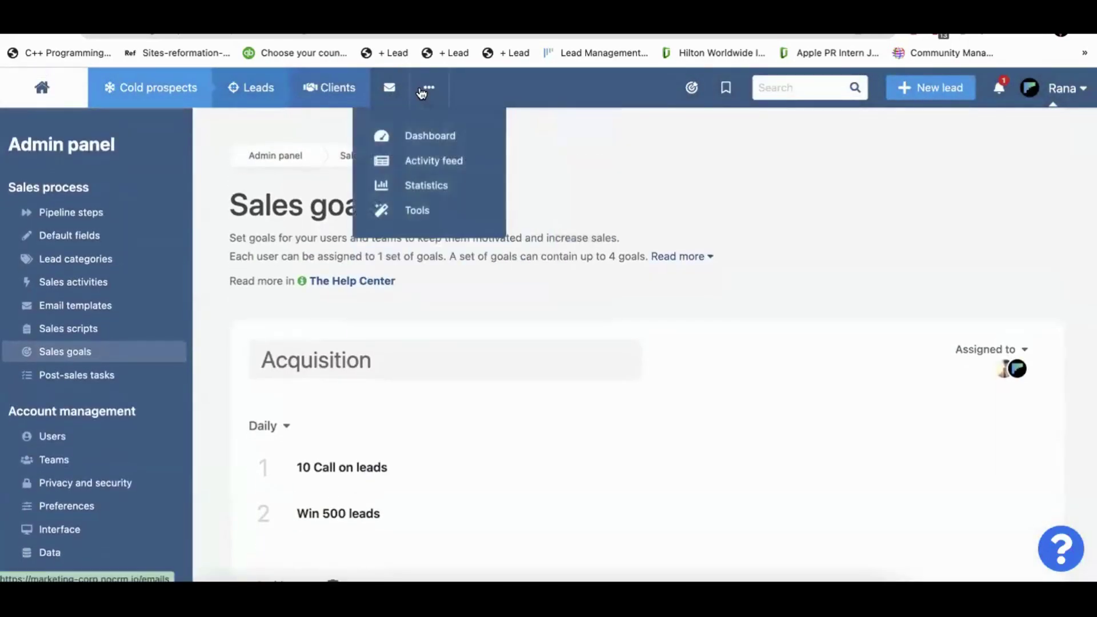
left_click(433, 193)
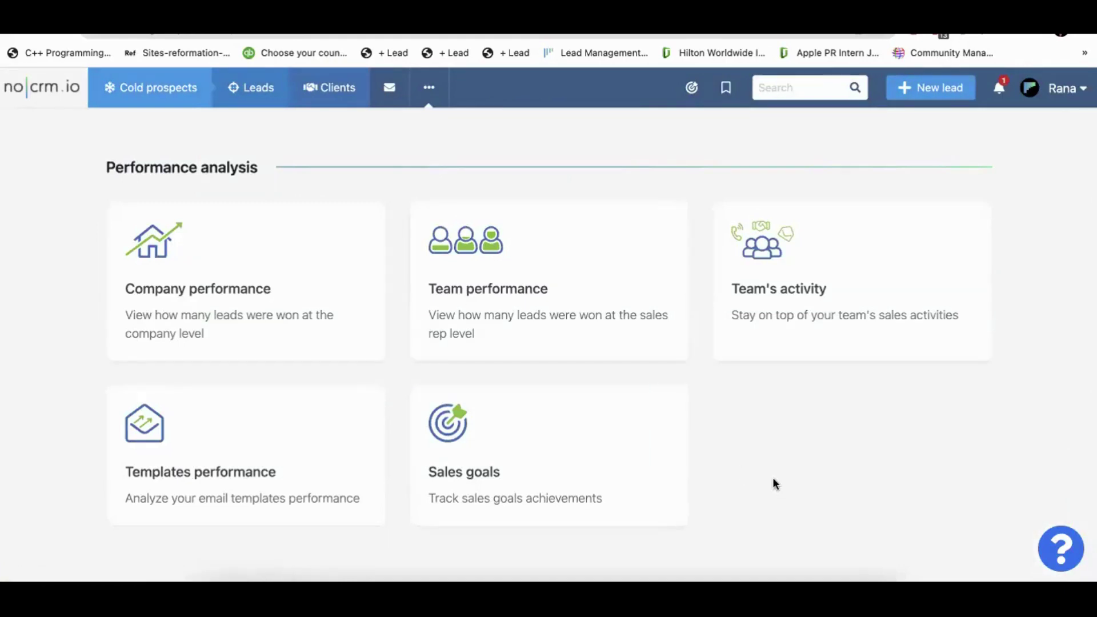
left_click(183, 289)
scroll(580, 436, "down", 2)
scroll(581, 432, "down", 15)
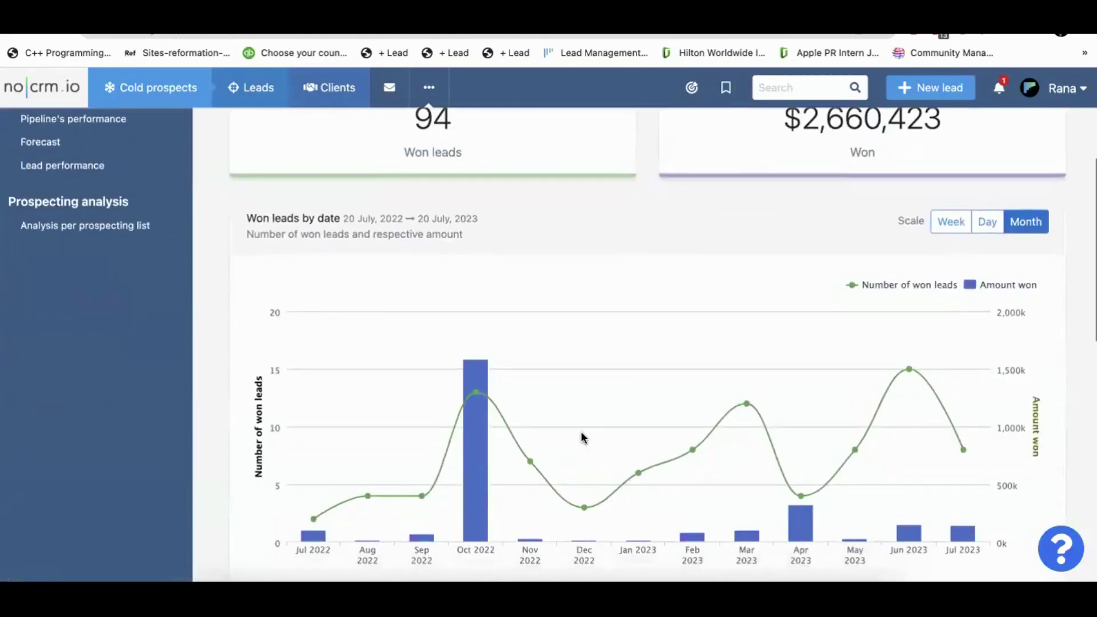
scroll(581, 432, "up", 20)
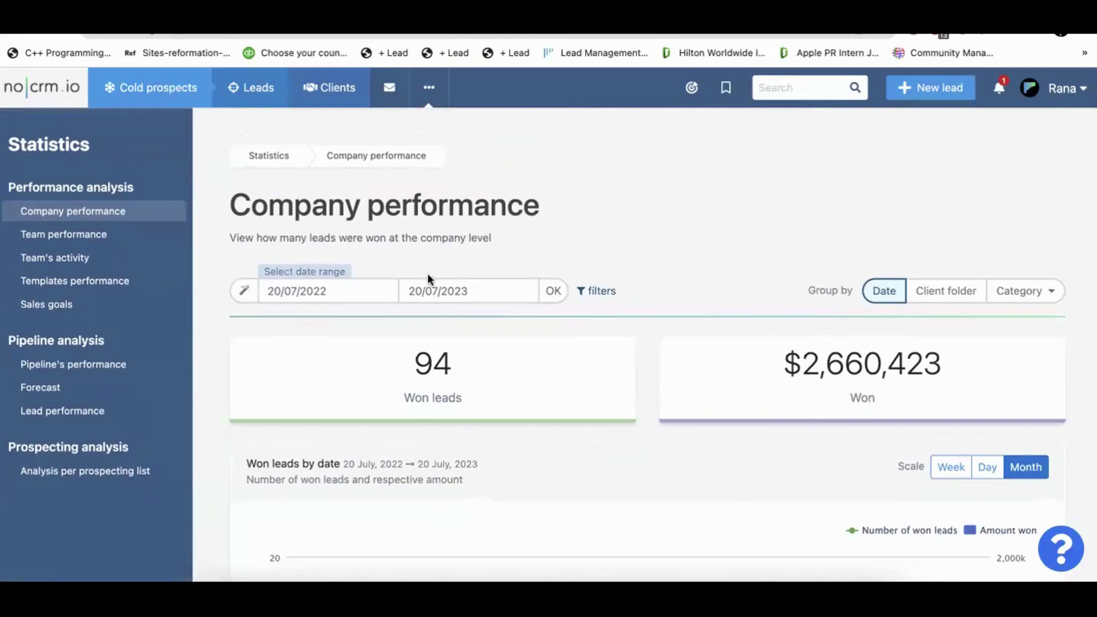
left_click_drag(295, 273, 256, 270)
mouse_move(294, 271)
left_mouse_down()
mouse_move(336, 271)
mouse_move(314, 268)
left_mouse_up()
left_click(313, 269)
Group the company performance statistics by the Source of the lead category and examine the won leads chart.
scroll(669, 306, "down", 1)
left_click(1022, 252)
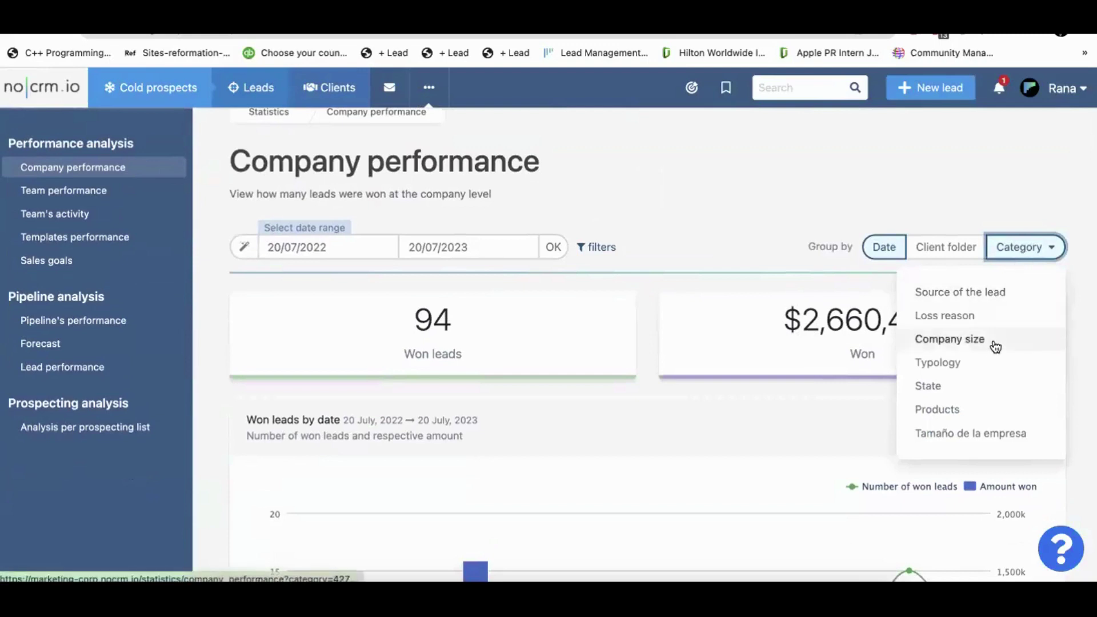
left_click(986, 291)
scroll(985, 292, "down", 5)
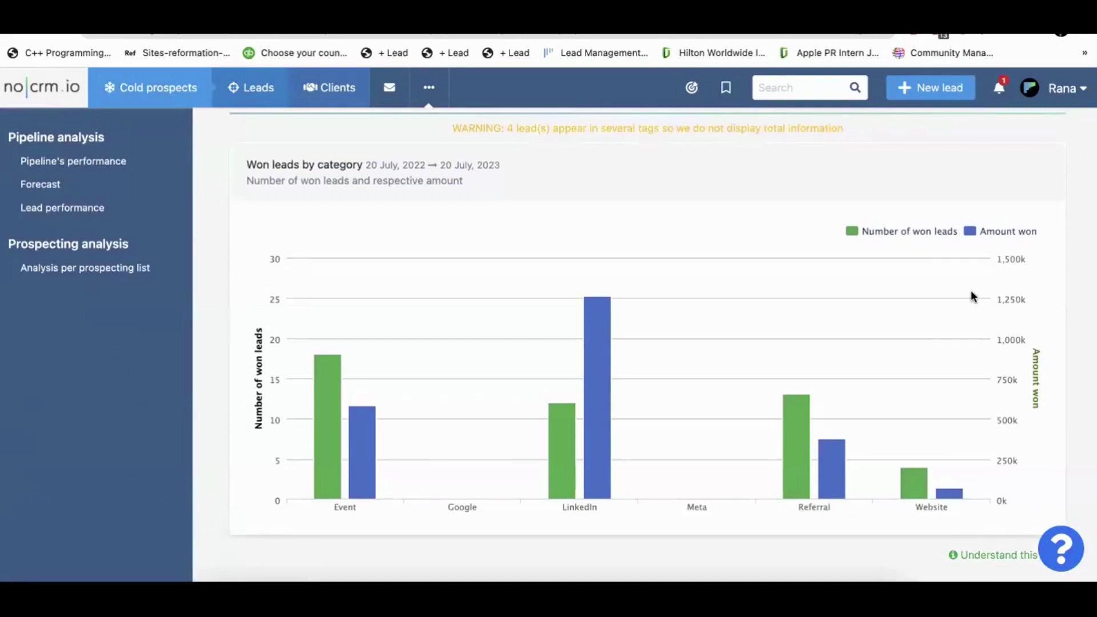
Compare the number of won leads with the amount won for the Website, LinkedIn and Event sources in the category chart.
mouse_move(911, 453)
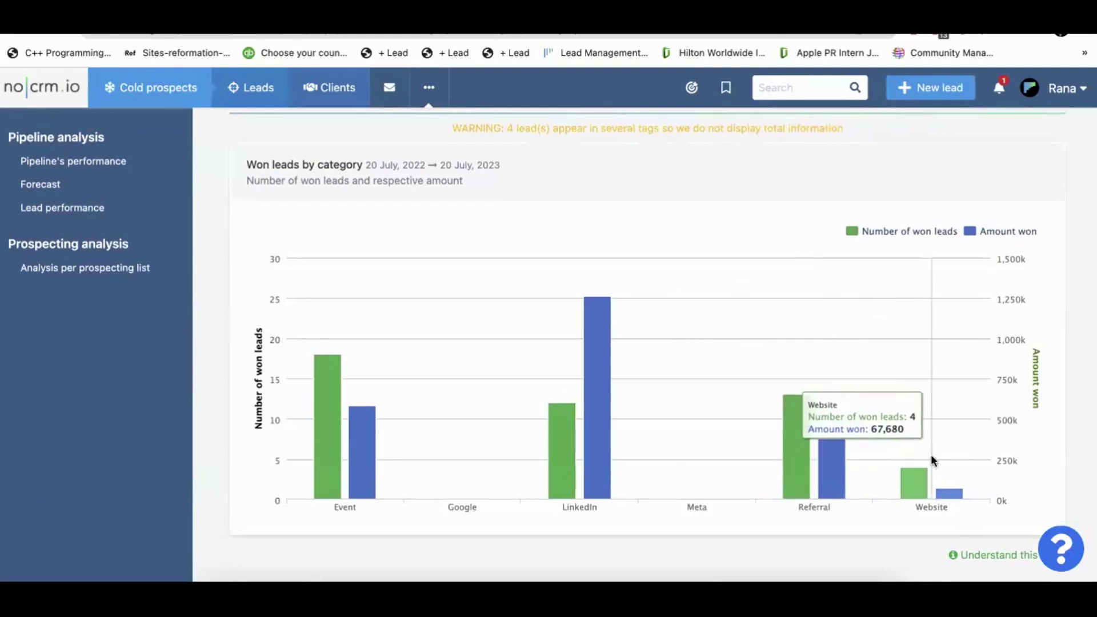
mouse_move(609, 322)
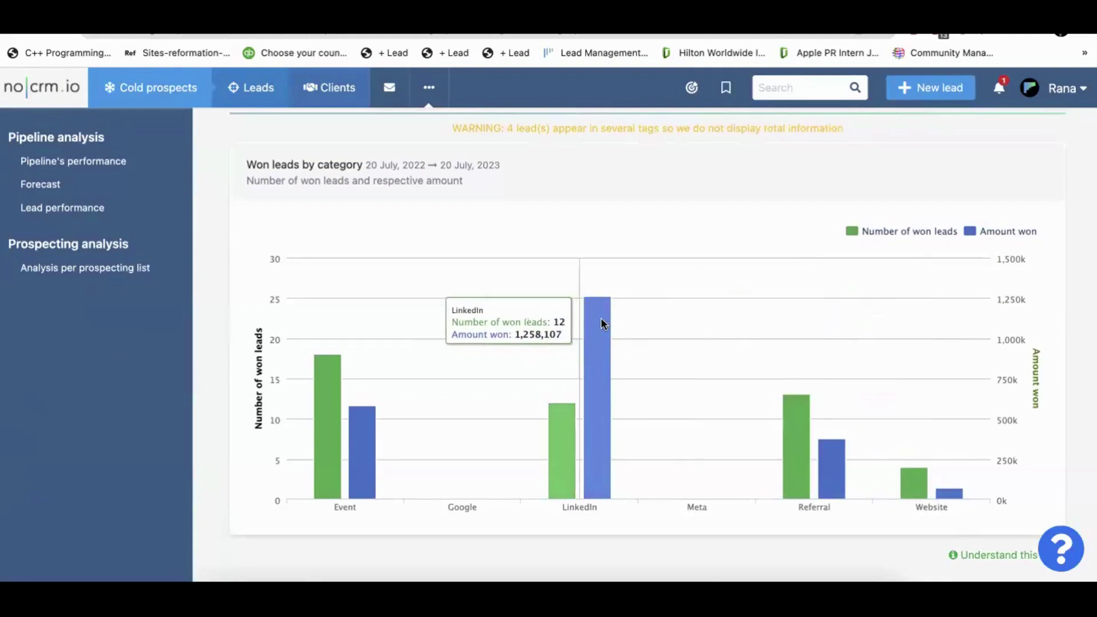
mouse_move(386, 453)
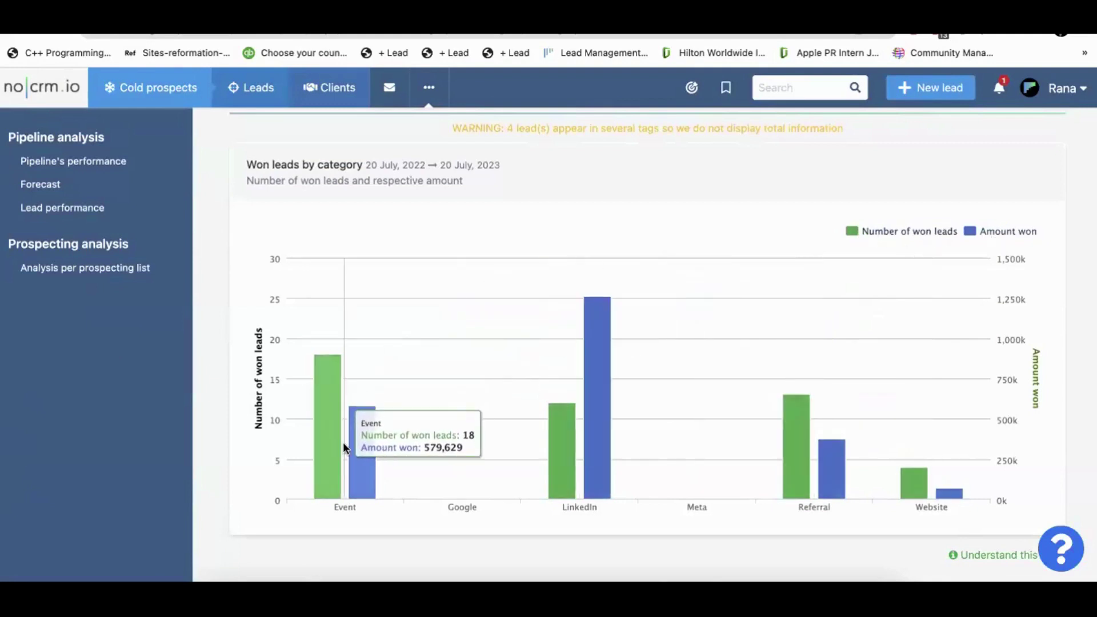
mouse_move(801, 472)
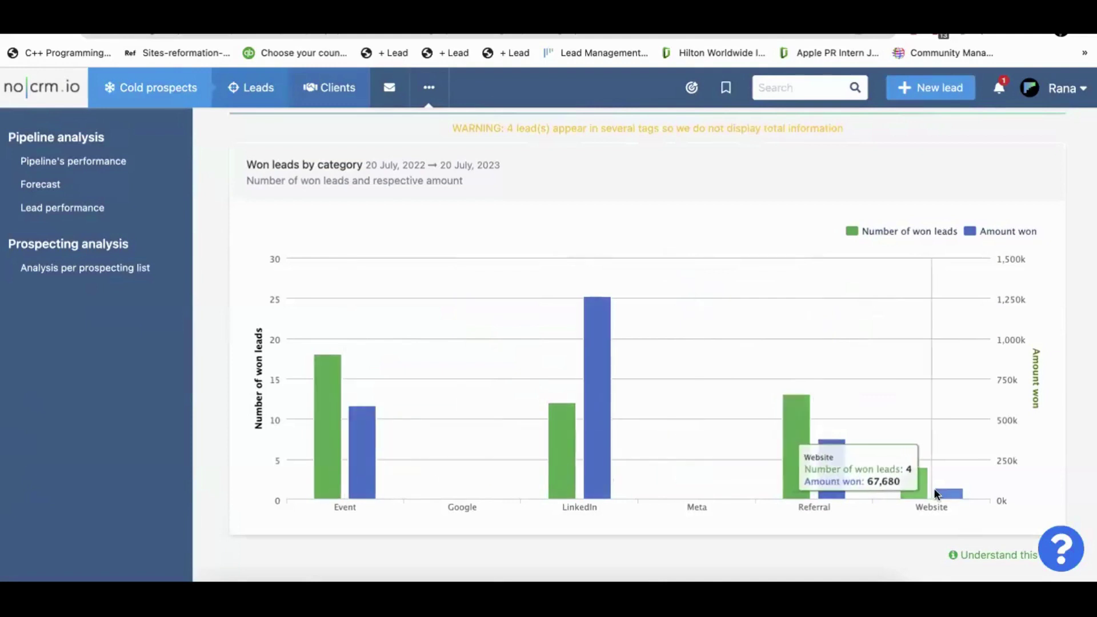
mouse_move(333, 466)
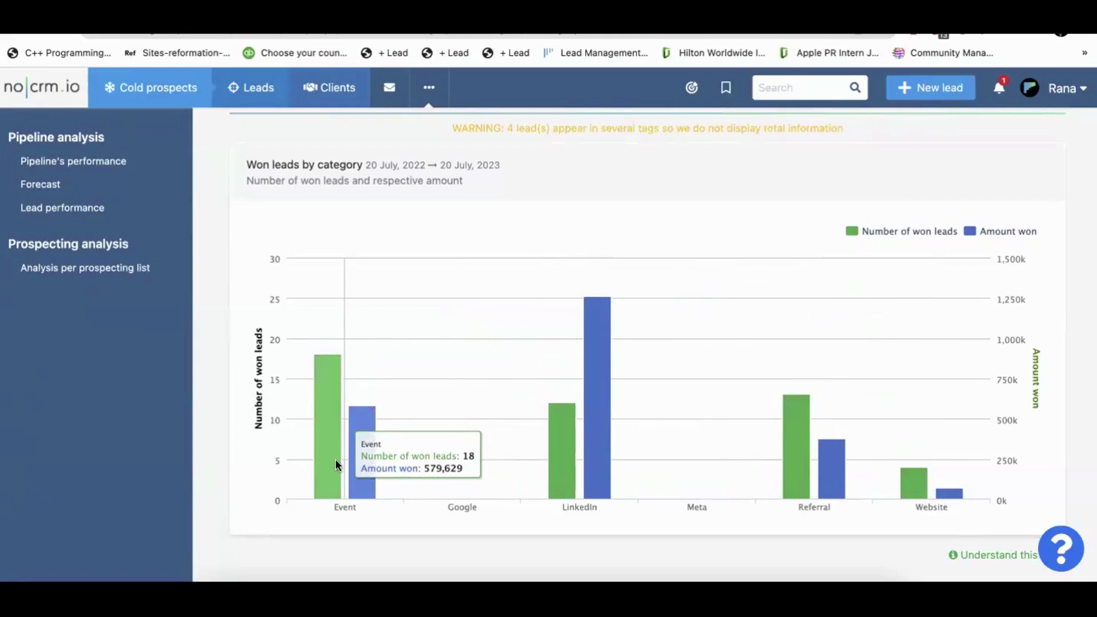
mouse_move(524, 458)
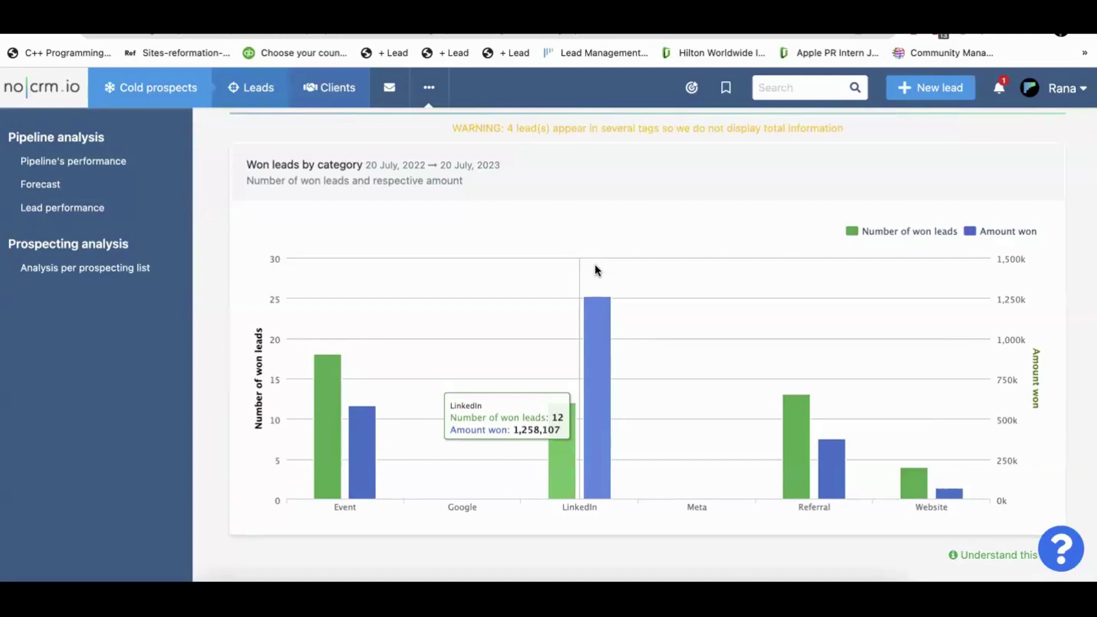
View the category choices for grouping the company performance statistics and close the list without choosing another category.
scroll(595, 266, "up", 4)
left_click(966, 292)
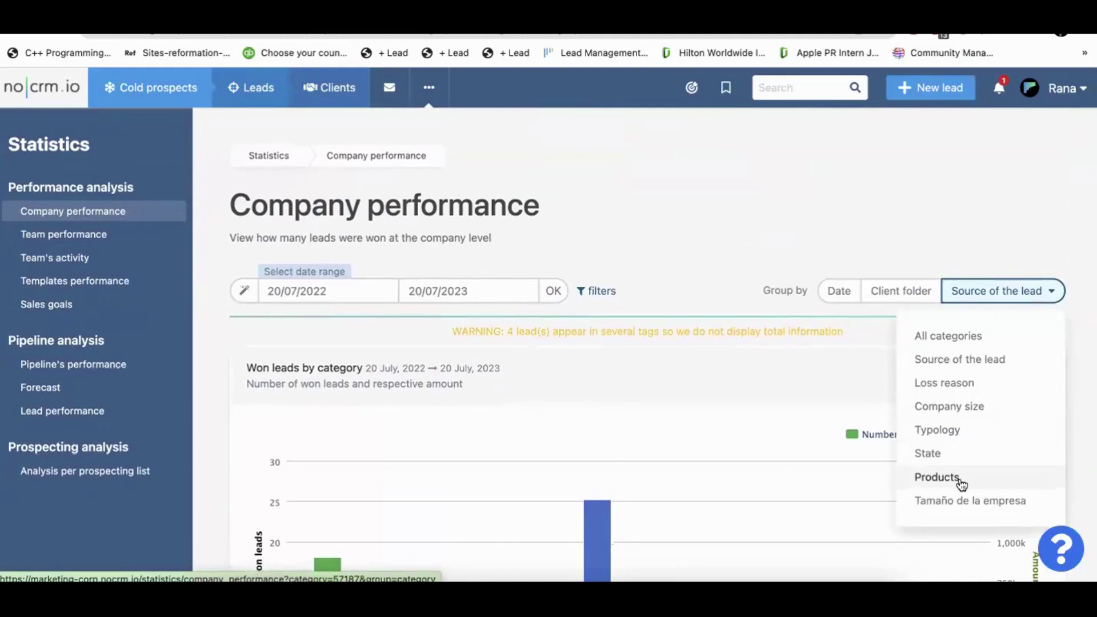
left_click(766, 259)
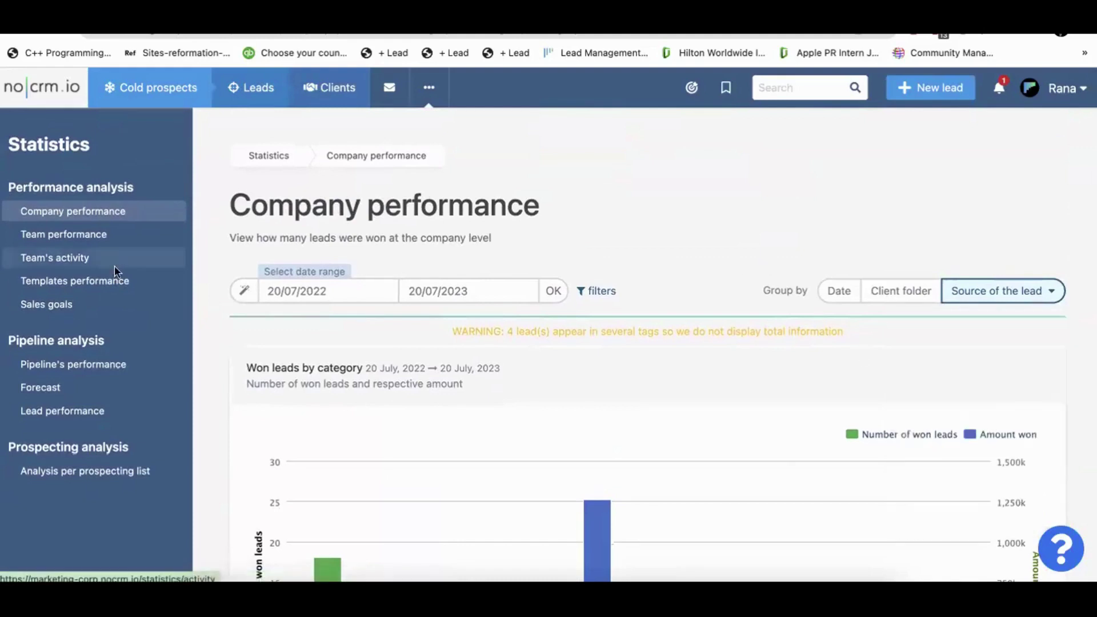
Open the Lead performance statistics and examine the created leads by date chart, including the status breakdown for Feb 2023.
left_click(118, 413)
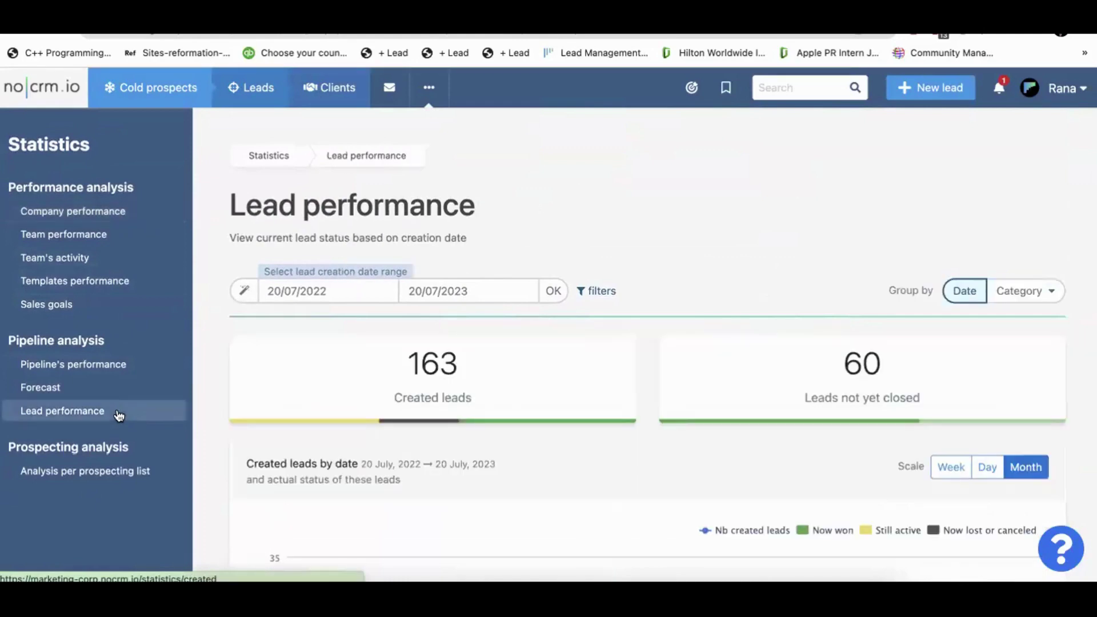
left_click_drag(289, 271, 391, 272)
left_click(389, 271)
scroll(389, 271, "down", 5)
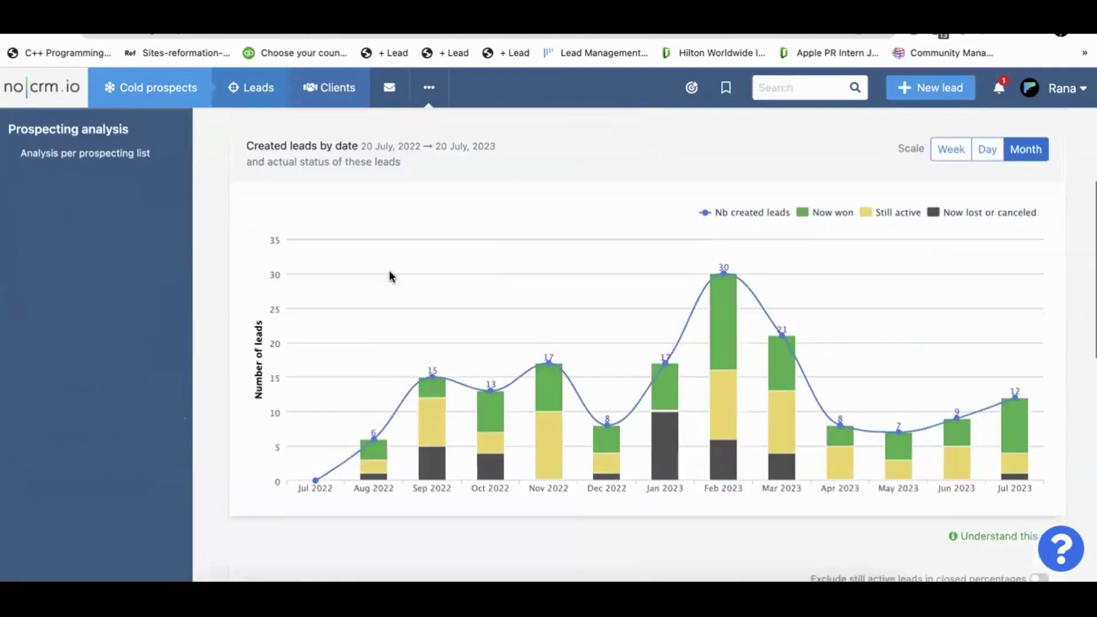
mouse_move(428, 382)
mouse_move(725, 455)
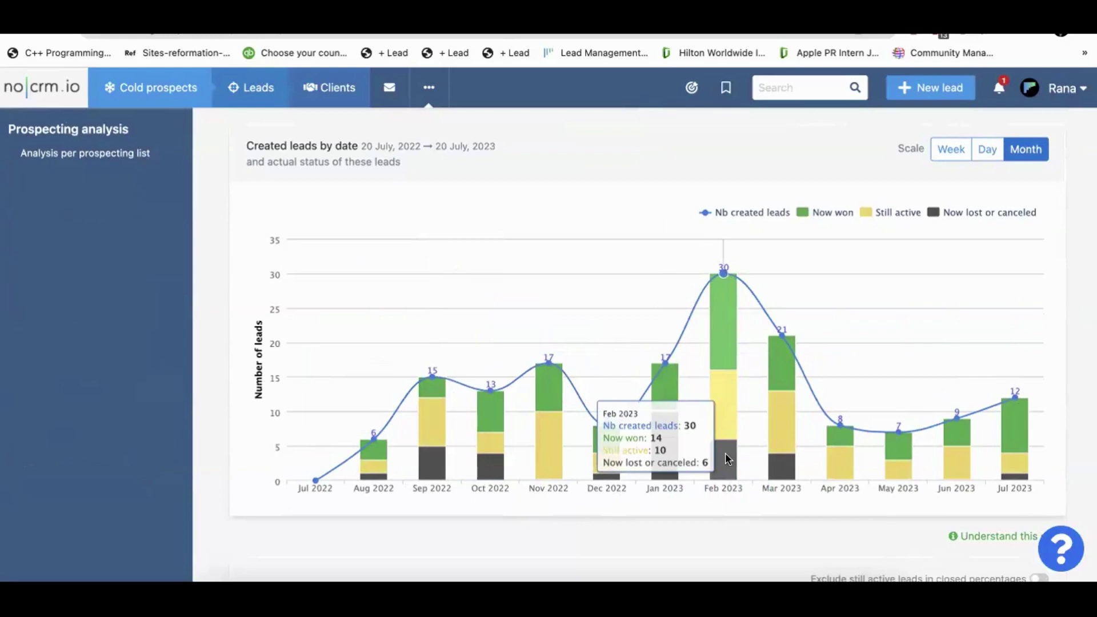
Review the table of leads by creation date and compare the monthly lead statuses in the chart above it.
scroll(725, 457, "down", 8)
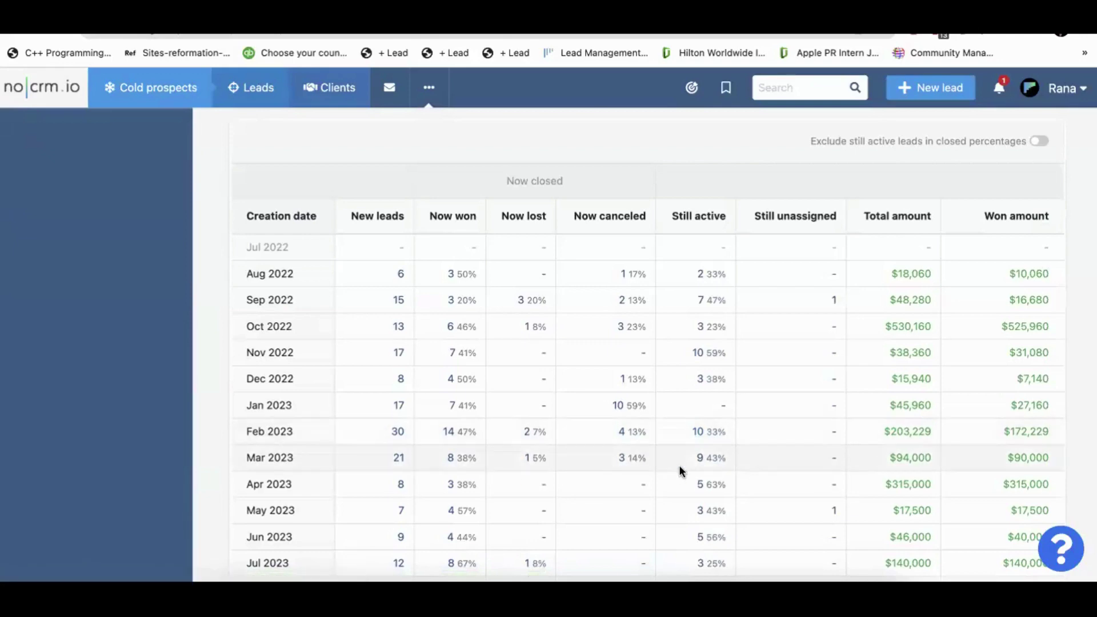
scroll(679, 466, "up", 10)
scroll(679, 465, "down", 3)
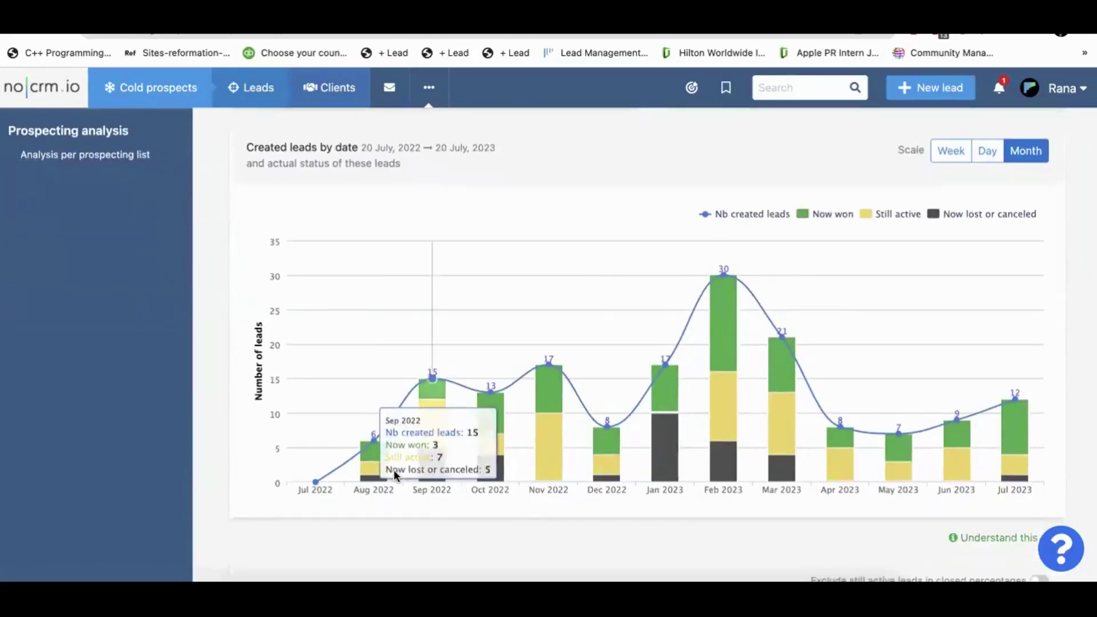
mouse_move(416, 446)
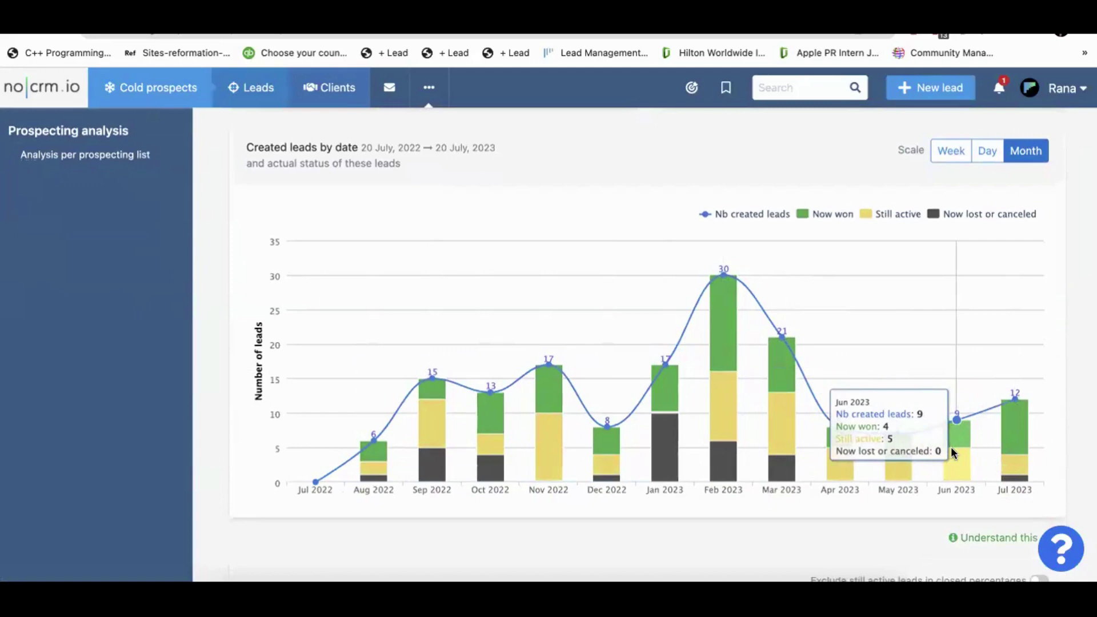
scroll(594, 343, "up", 5)
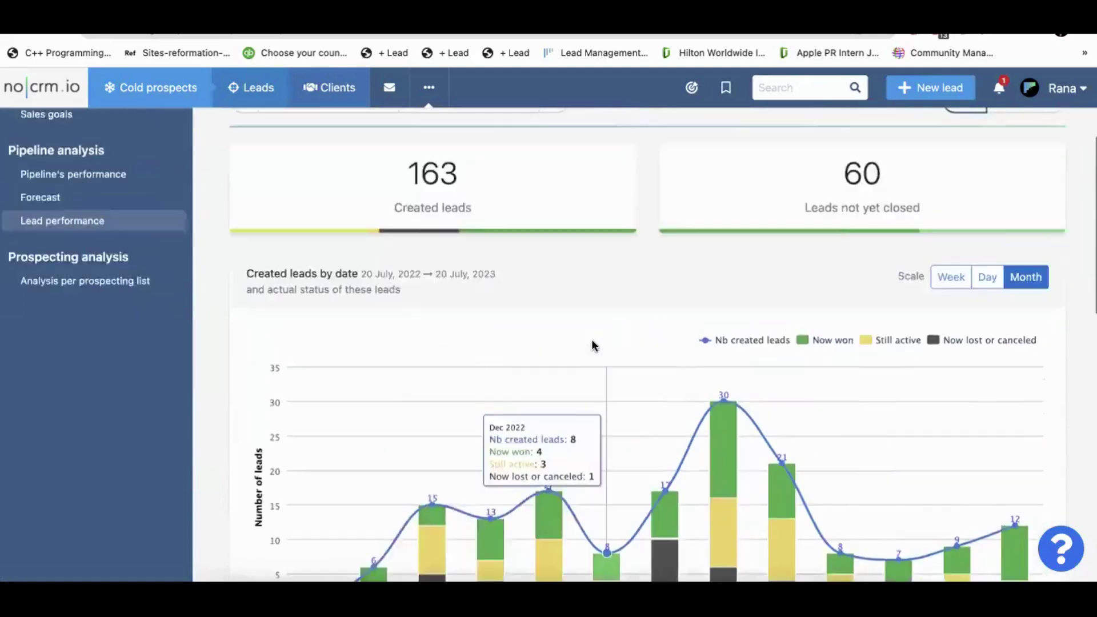